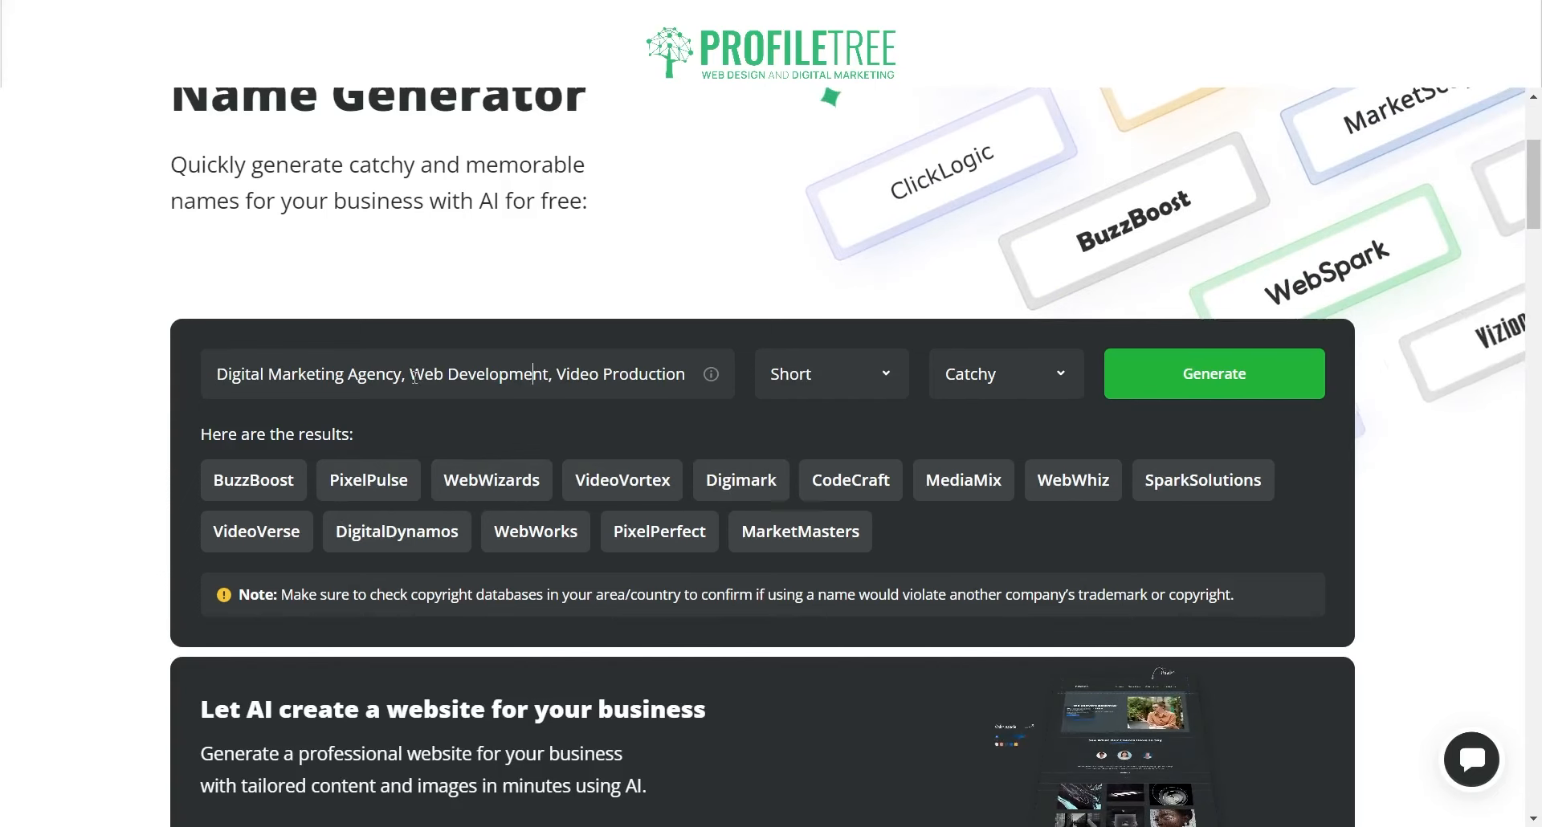
Step: Replace the extra keywords with 'based in northern ireland' and generate two fresh sets of names
left_click_drag(410, 374, 712, 391)
key("BackSpace")
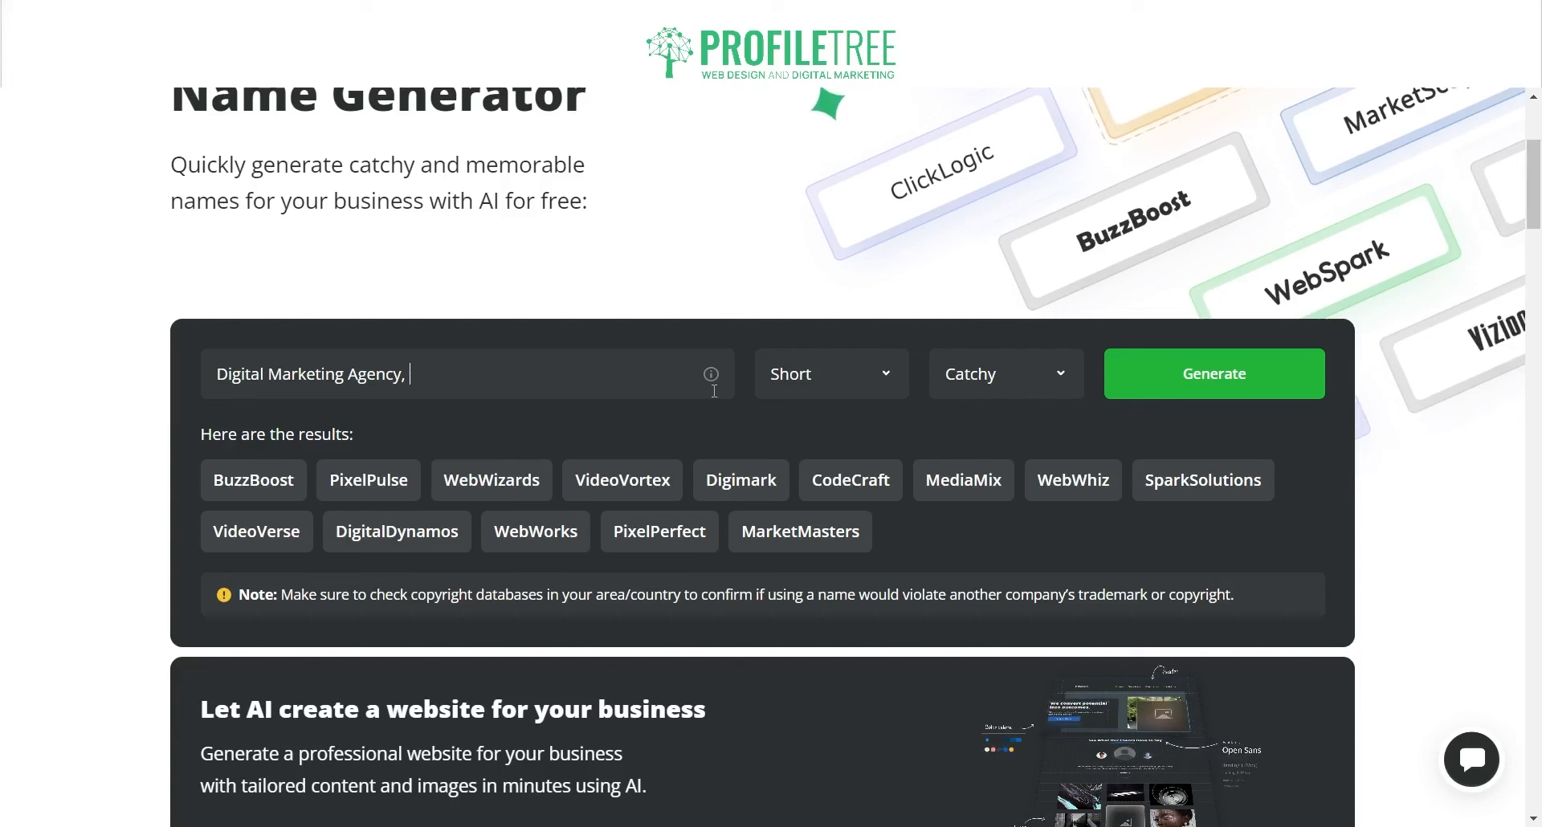
type("based in nor")
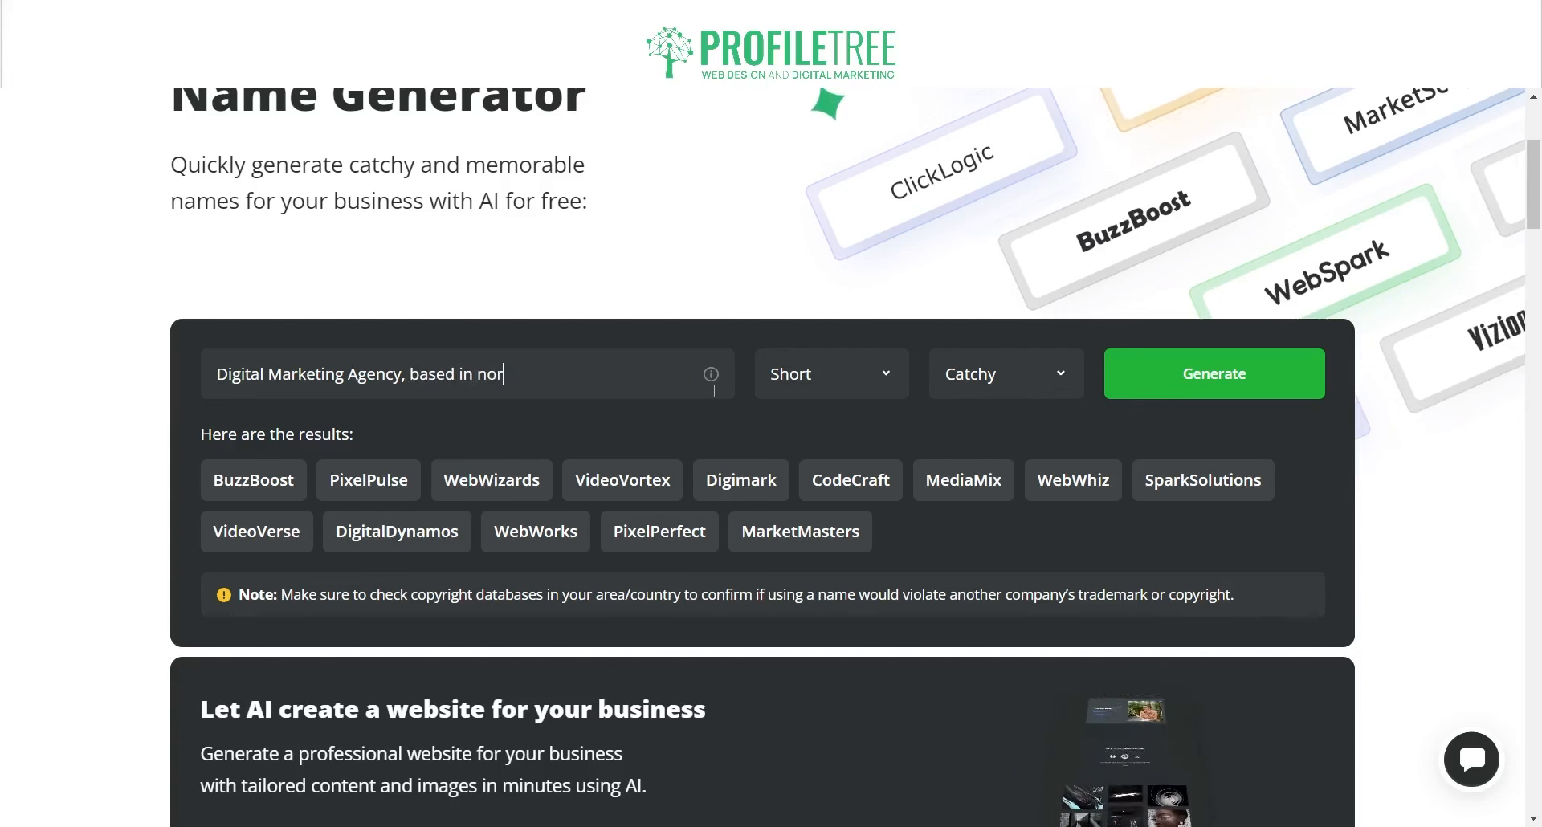
type("thern ireland")
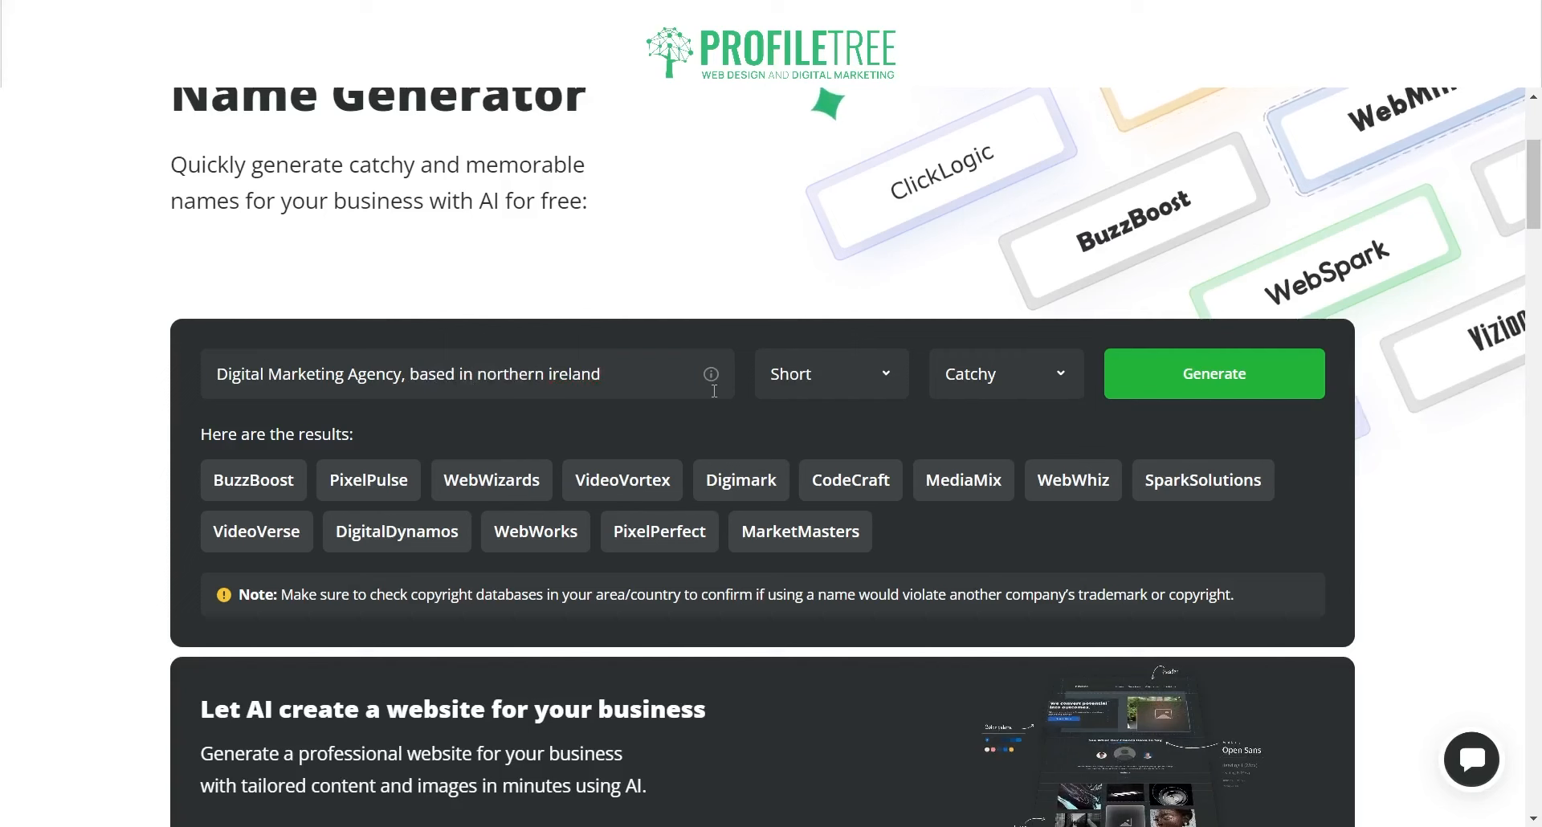
left_click(1267, 377)
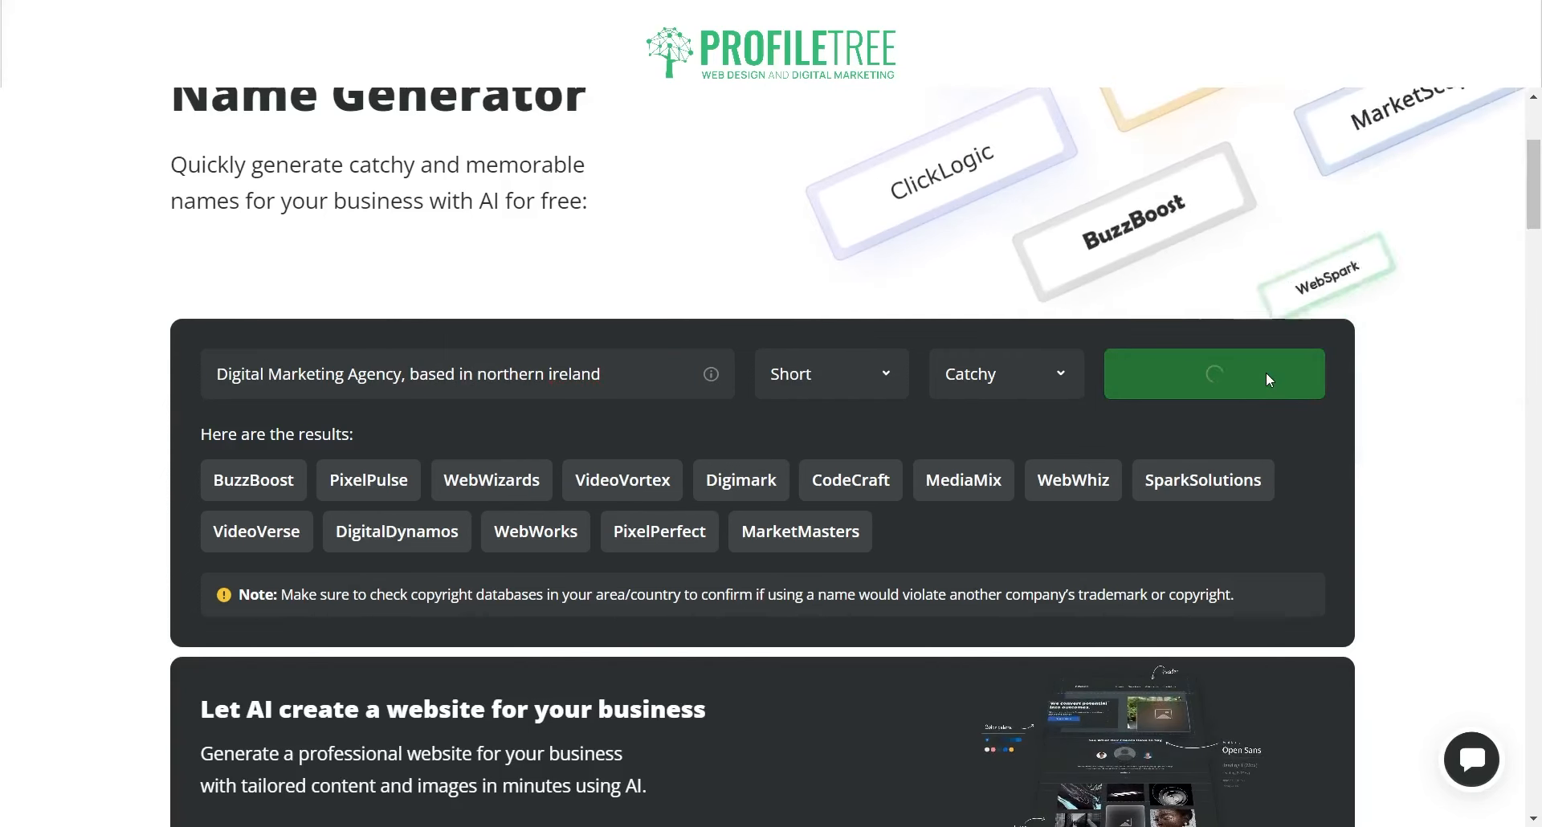
scroll(1265, 378, "down", 1)
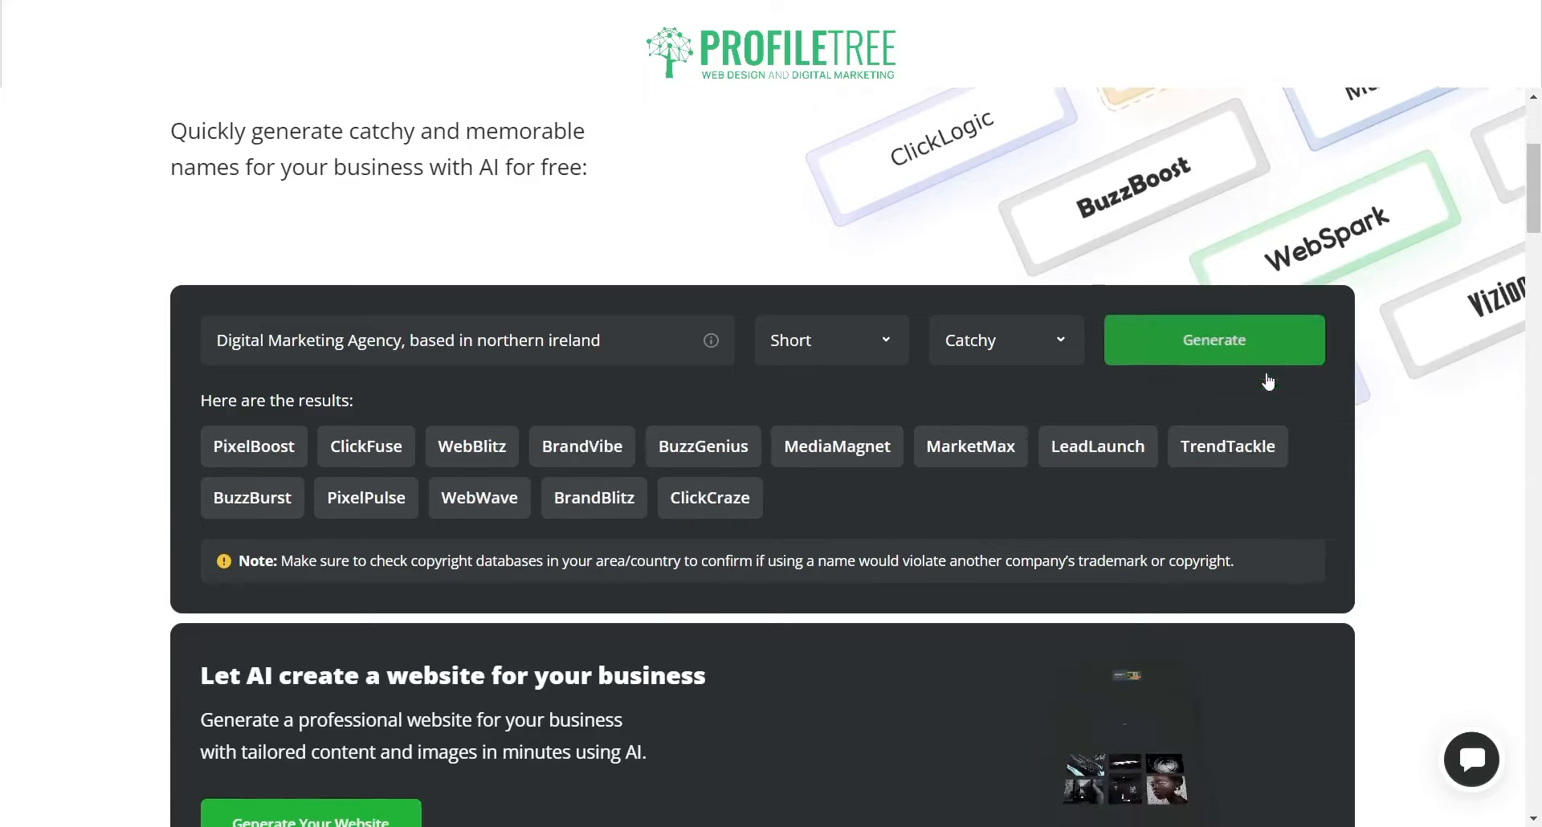
scroll(1267, 381, "down", 2)
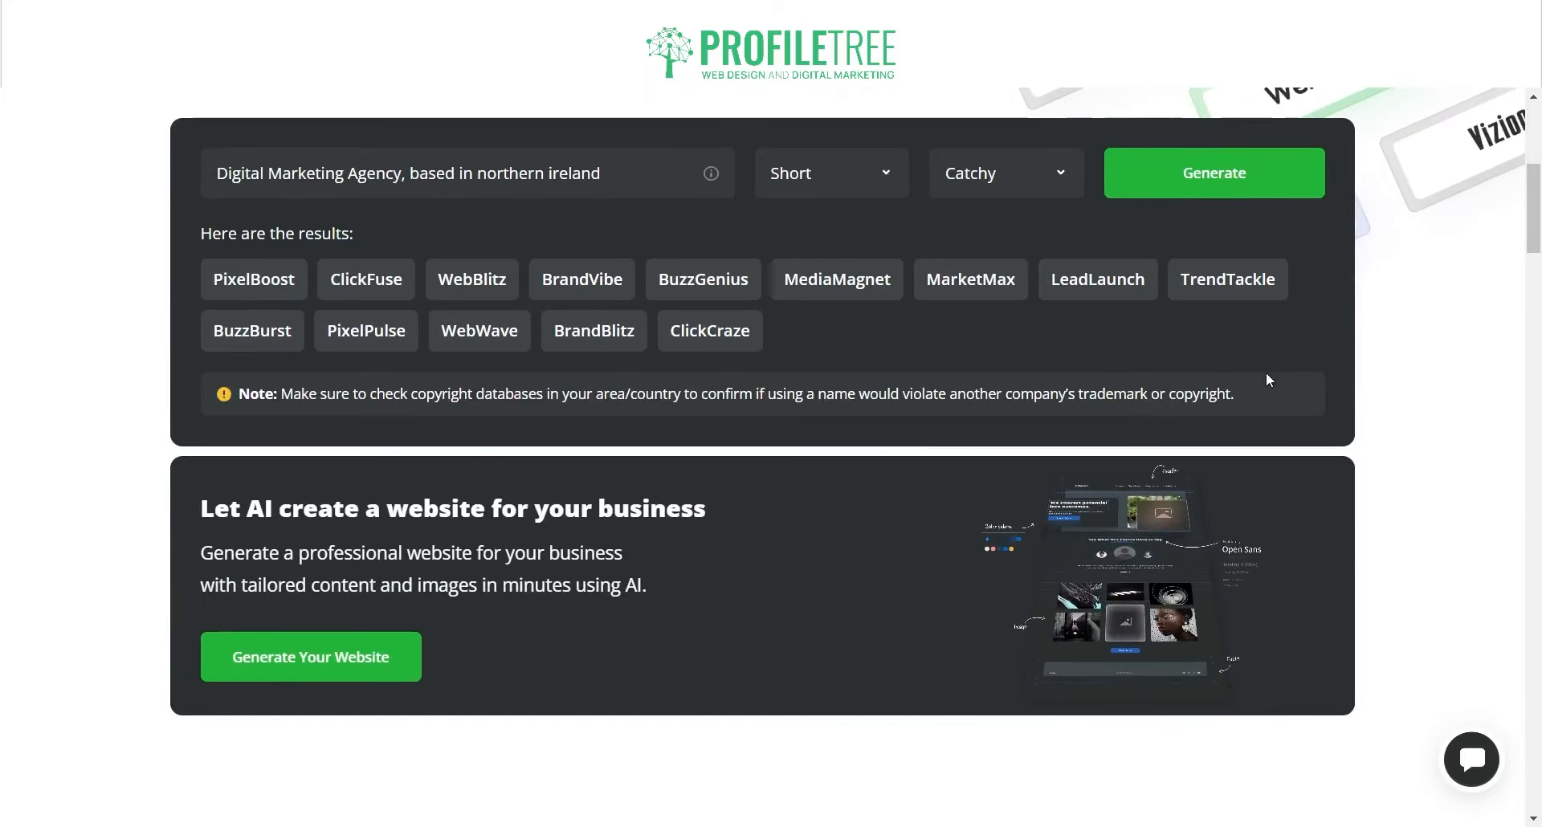
left_click(1171, 170)
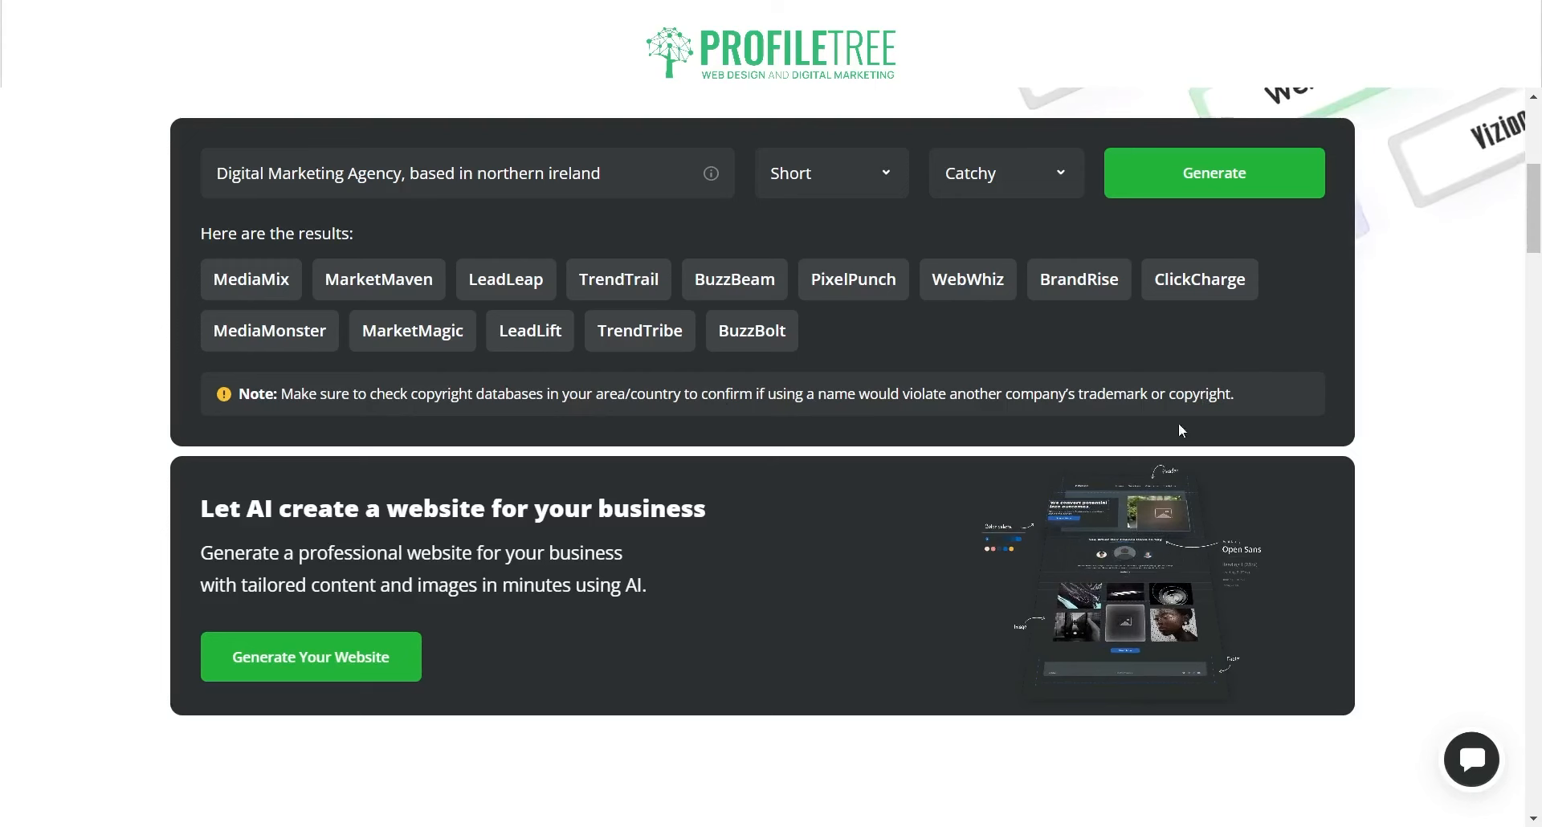
Step: Return to the top of the page and bring up the AI menu to reach the AI Writing Assistant
scroll(997, 388, "up", 4)
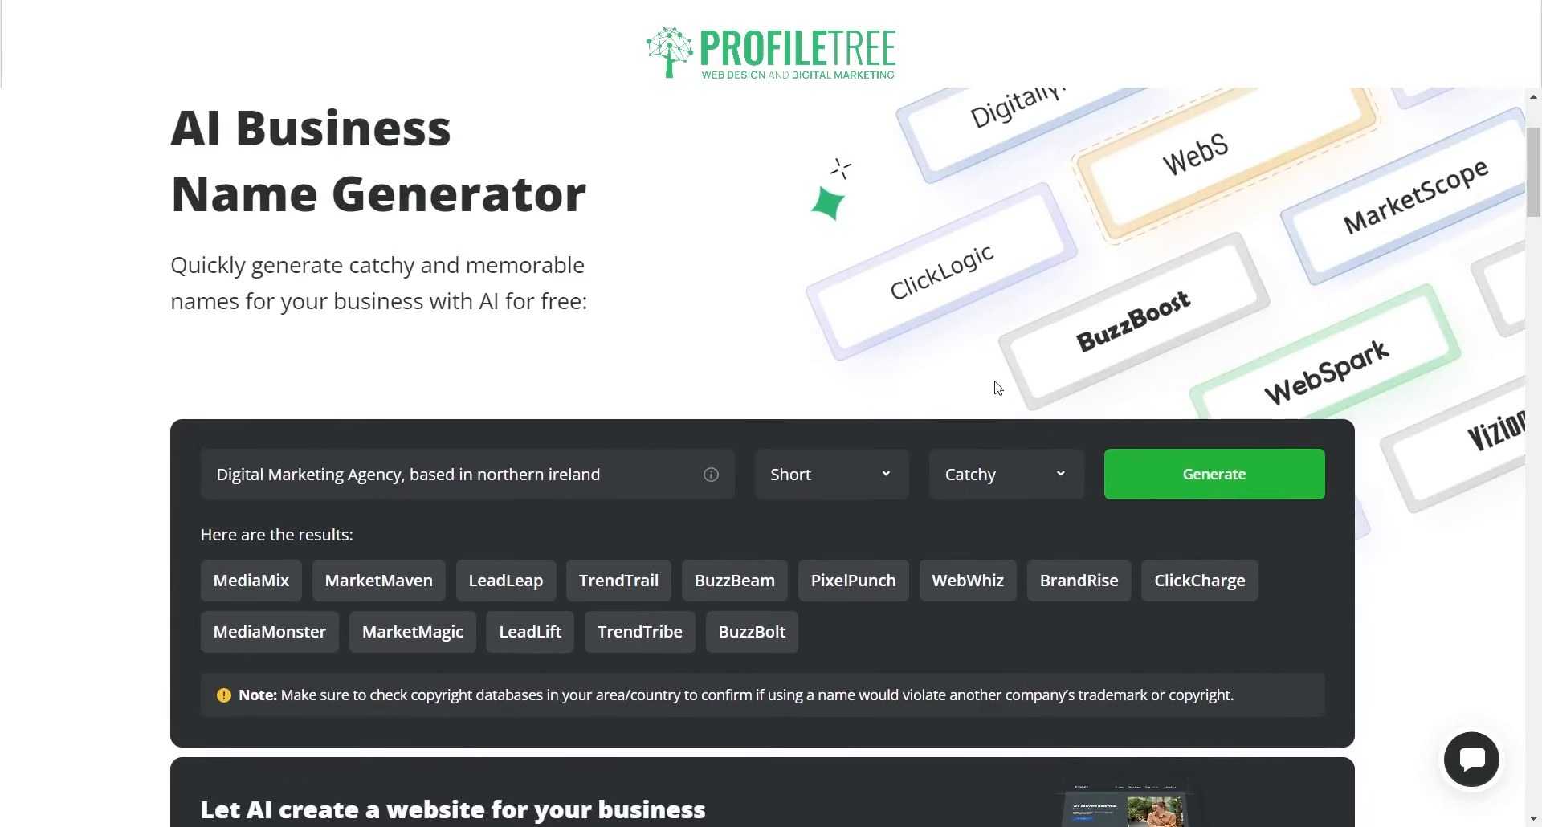
scroll(391, 663, "up", 3)
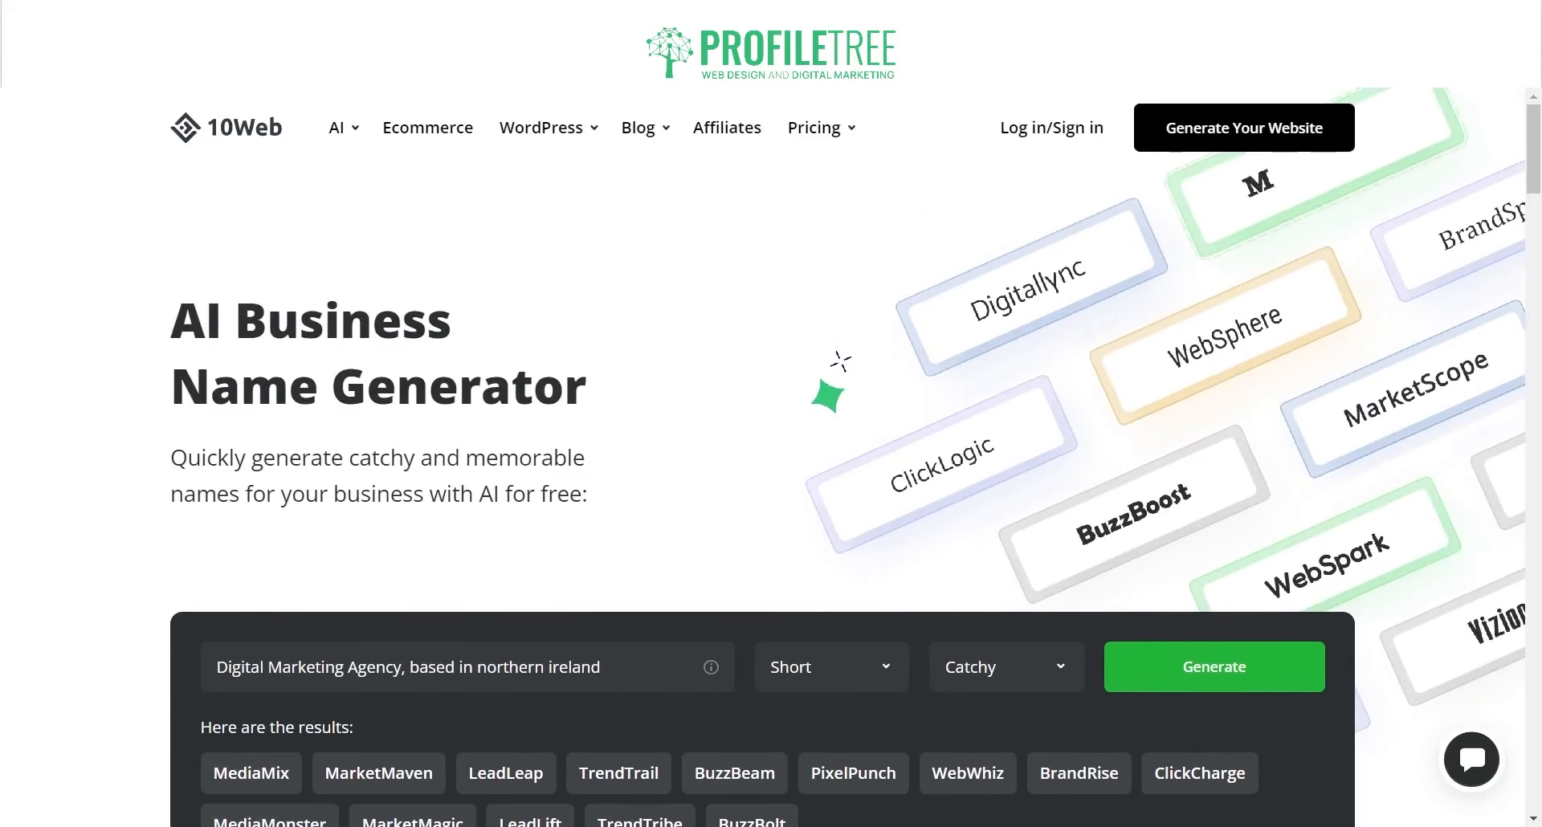
scroll(781, 185, "down", 5)
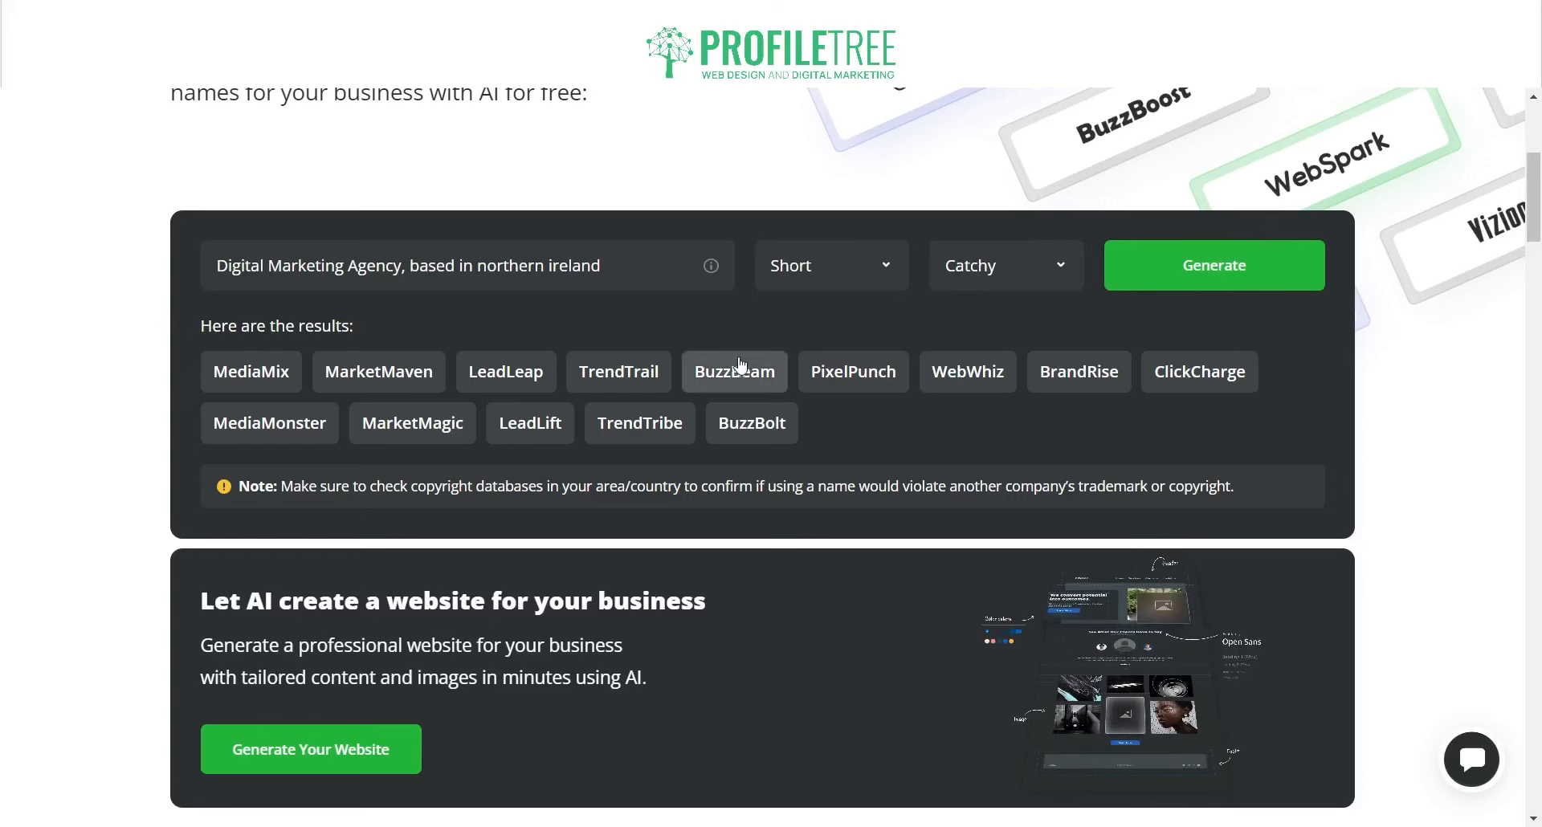
scroll(517, 286, "up", 5)
mouse_move(339, 137)
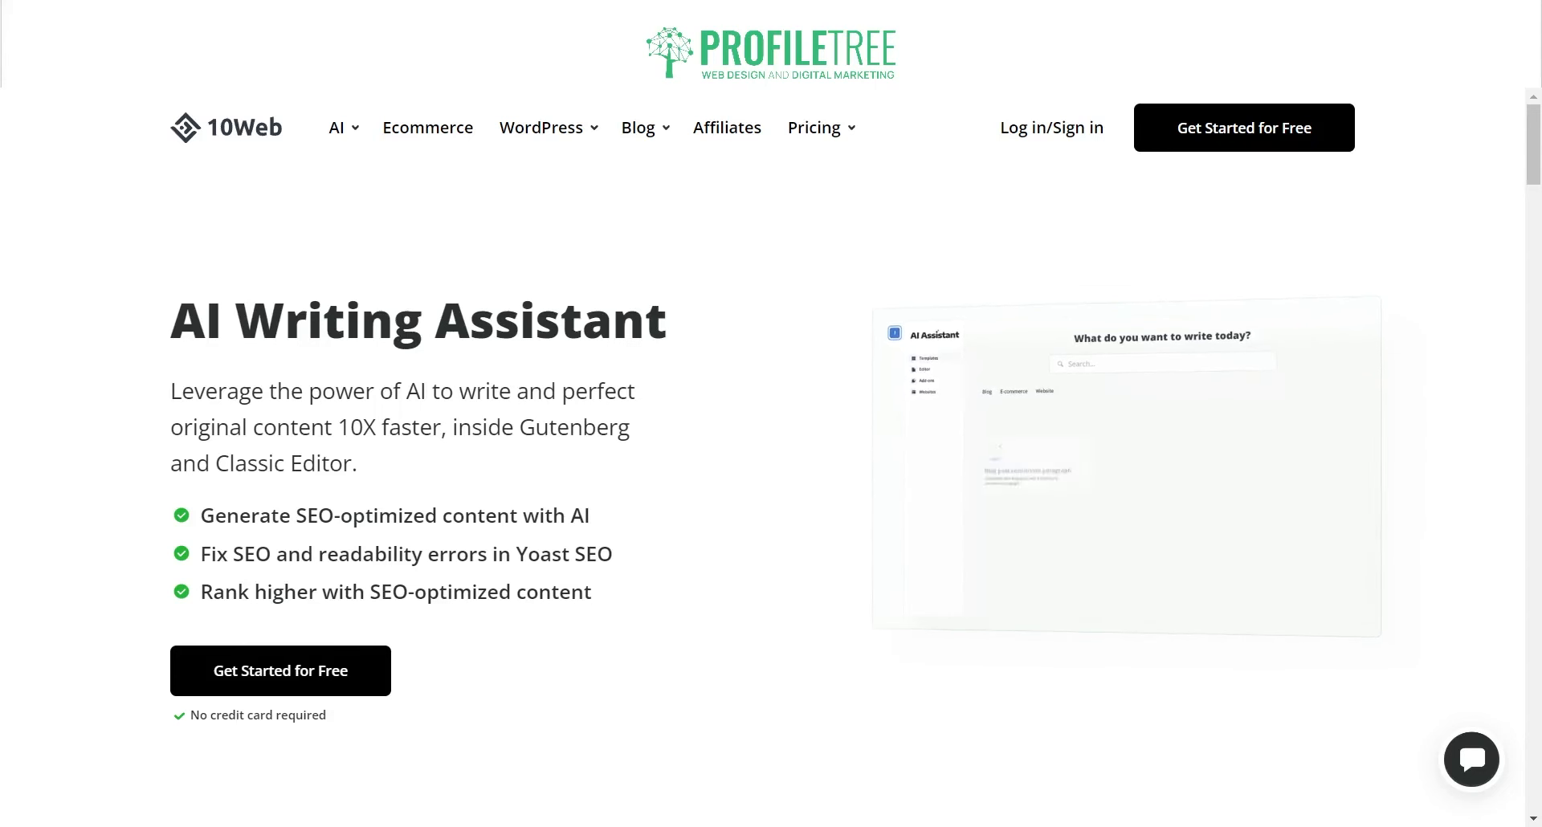
Step: Scroll through the AI Writing Assistant page down to the FAQ and back up
scroll(770, 450, "down", 1)
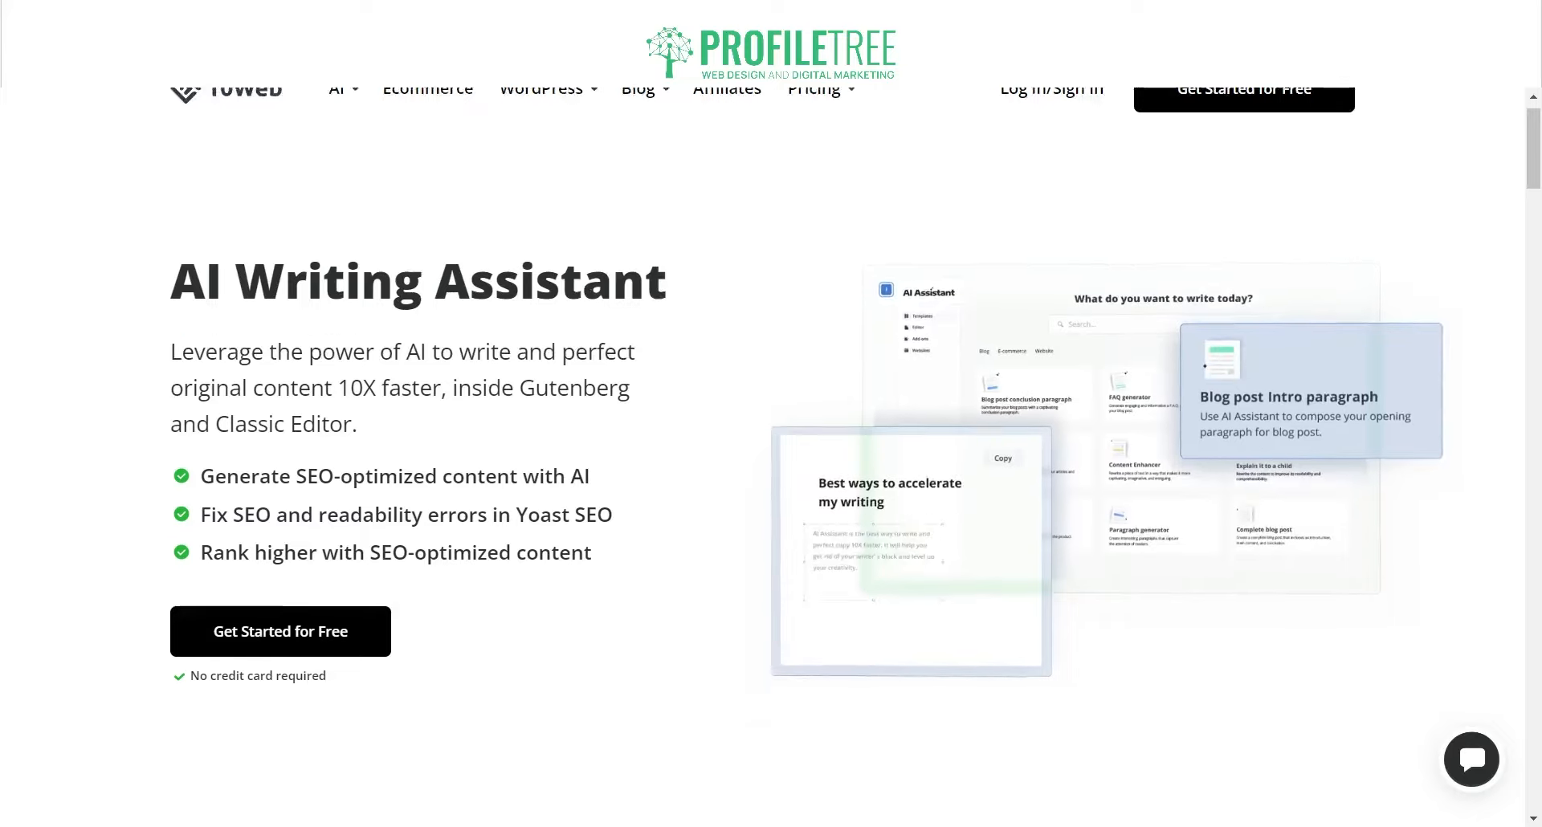
scroll(770, 450, "down", 10)
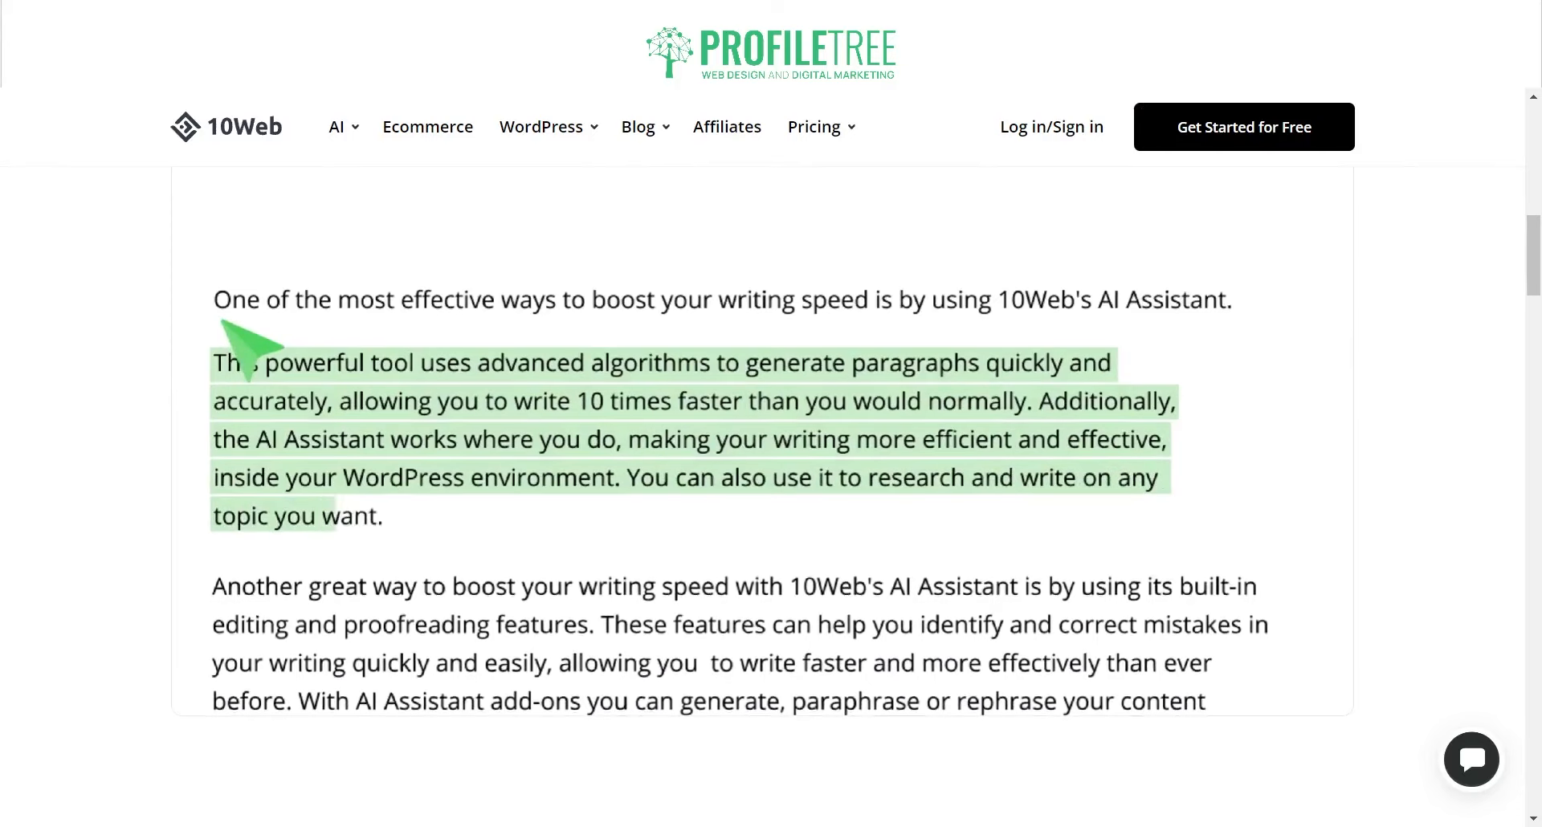
scroll(771, 482, "down", 8)
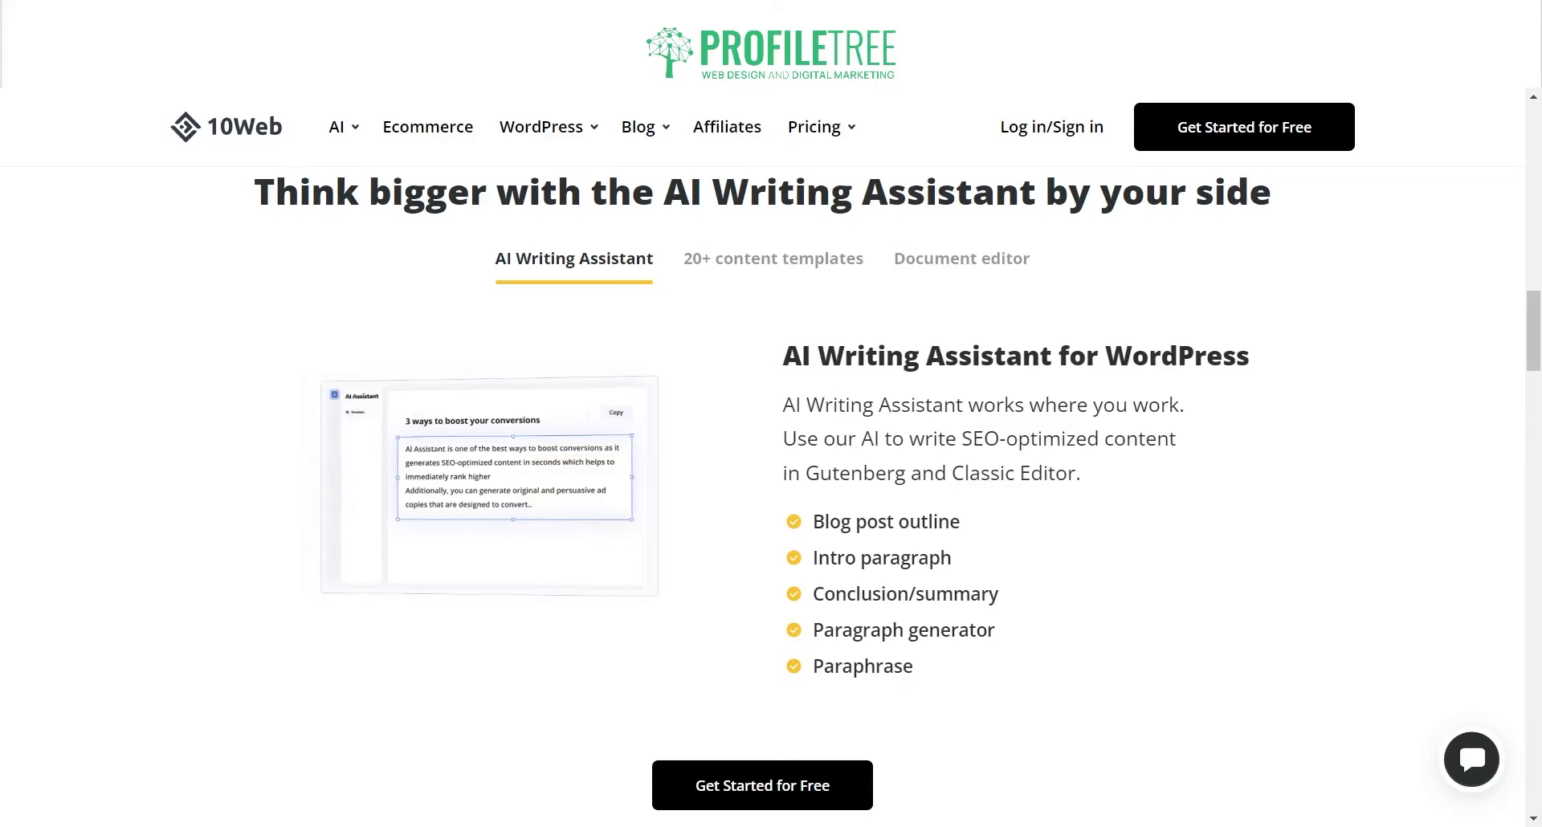
scroll(770, 482, "down", 9)
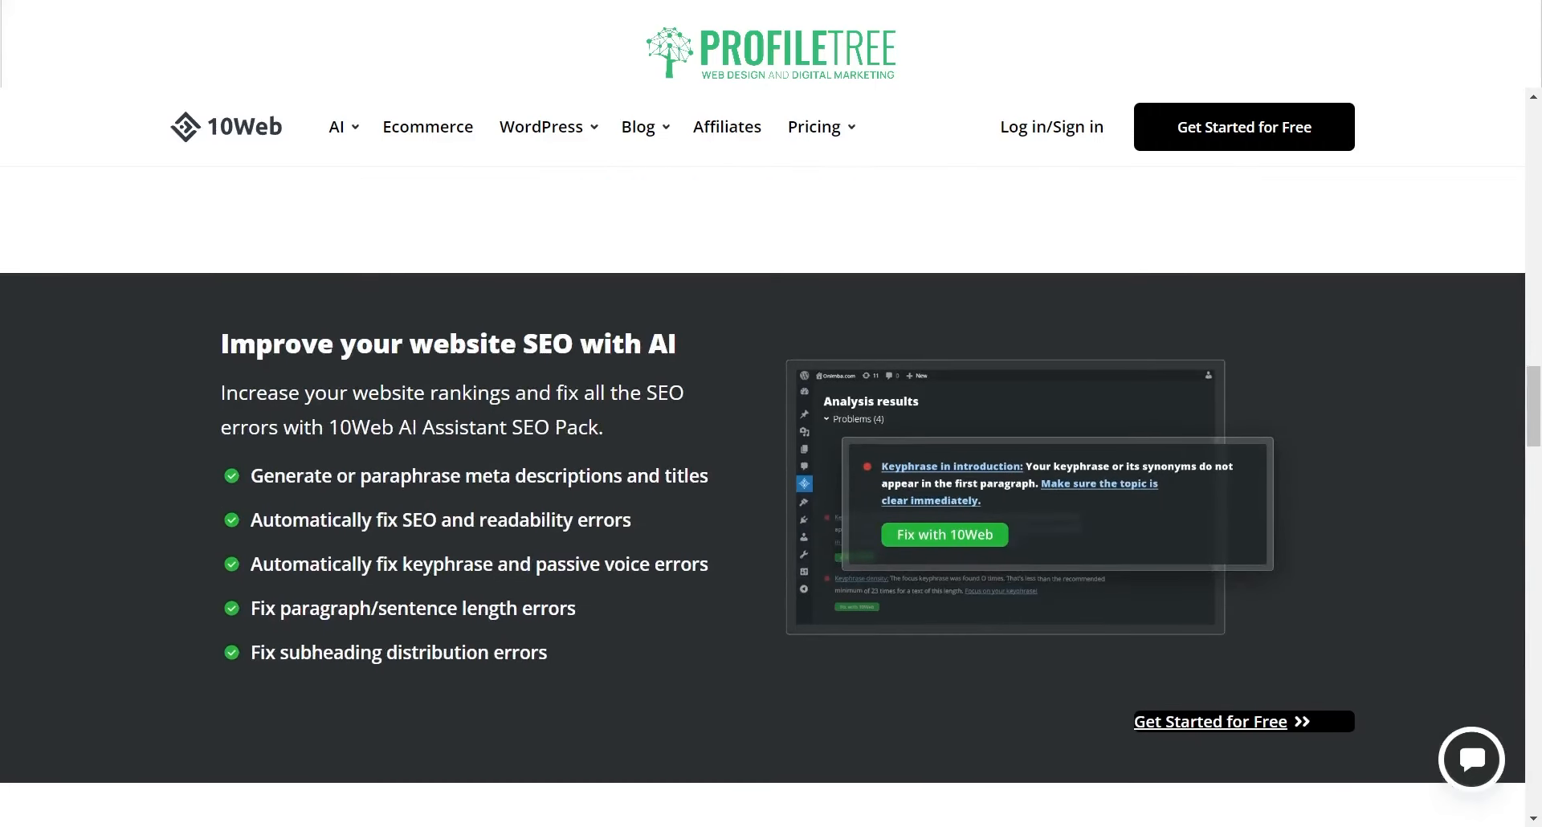
scroll(771, 482, "down", 10)
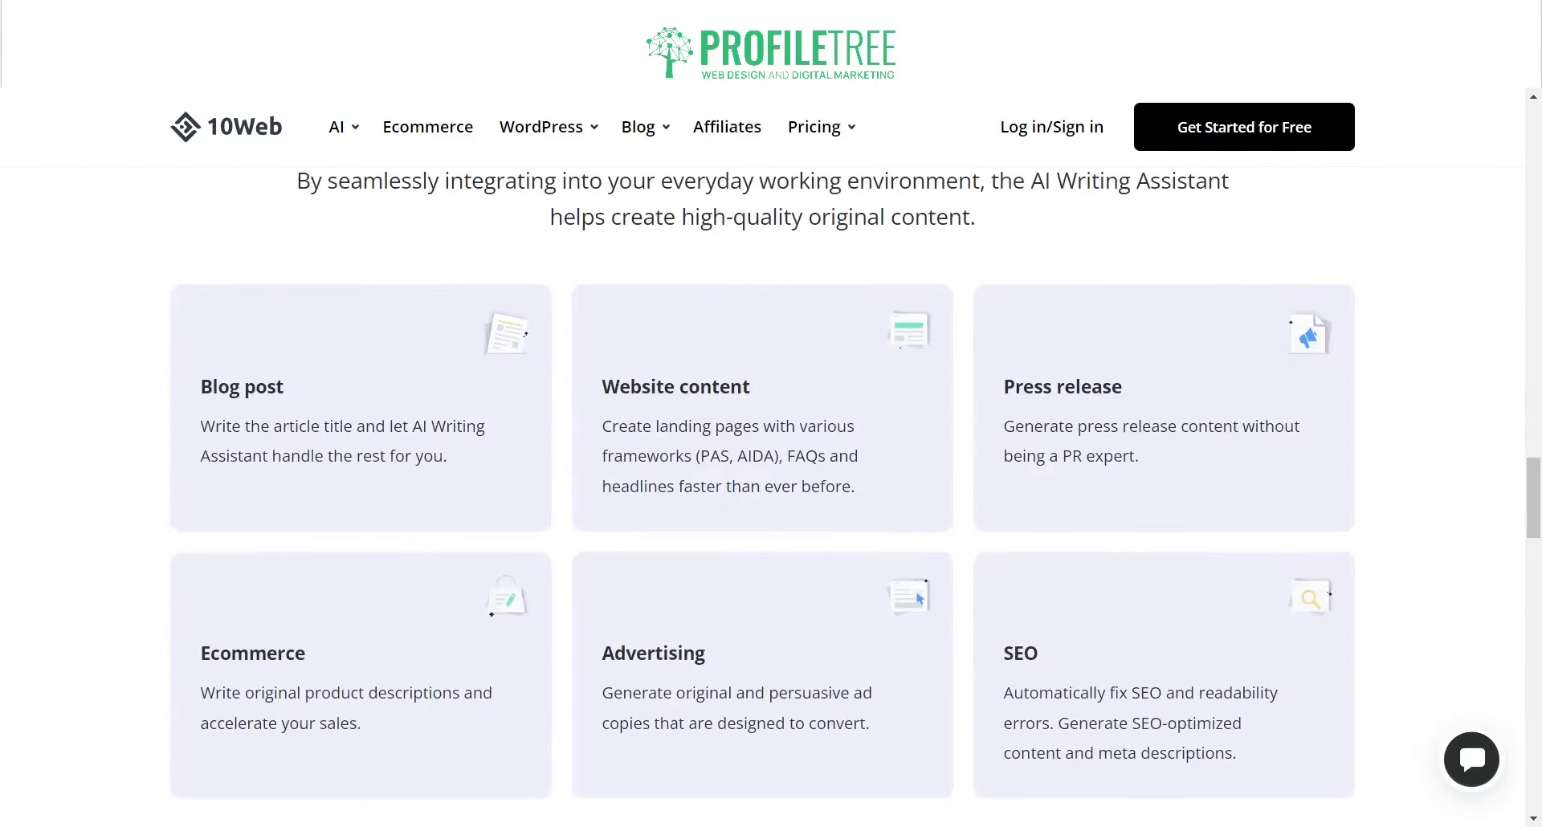
scroll(771, 482, "down", 14)
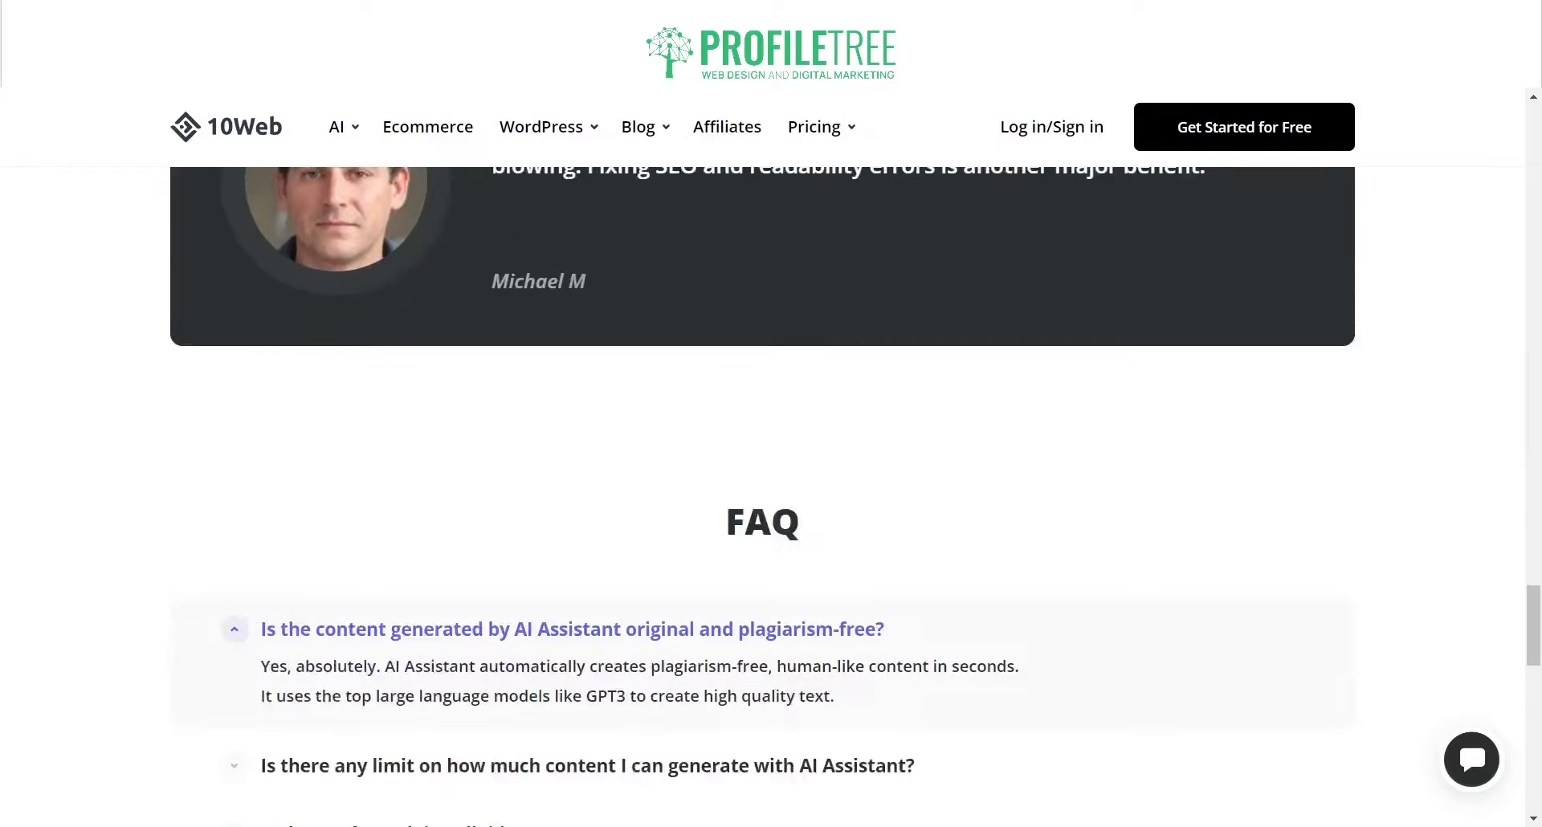
scroll(770, 482, "down", 10)
scroll(770, 481, "up", 11)
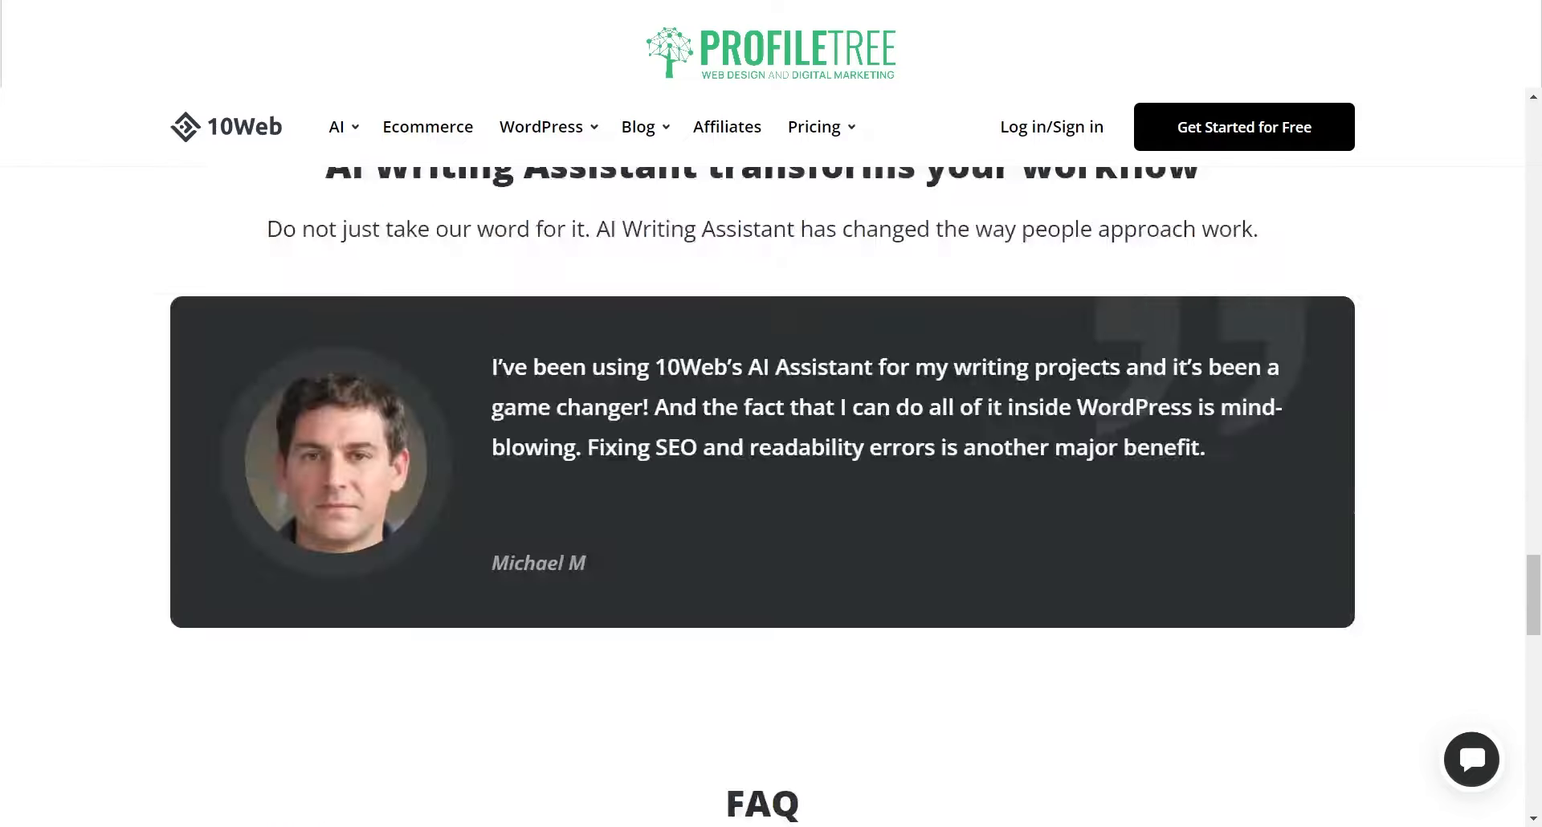
scroll(771, 482, "up", 20)
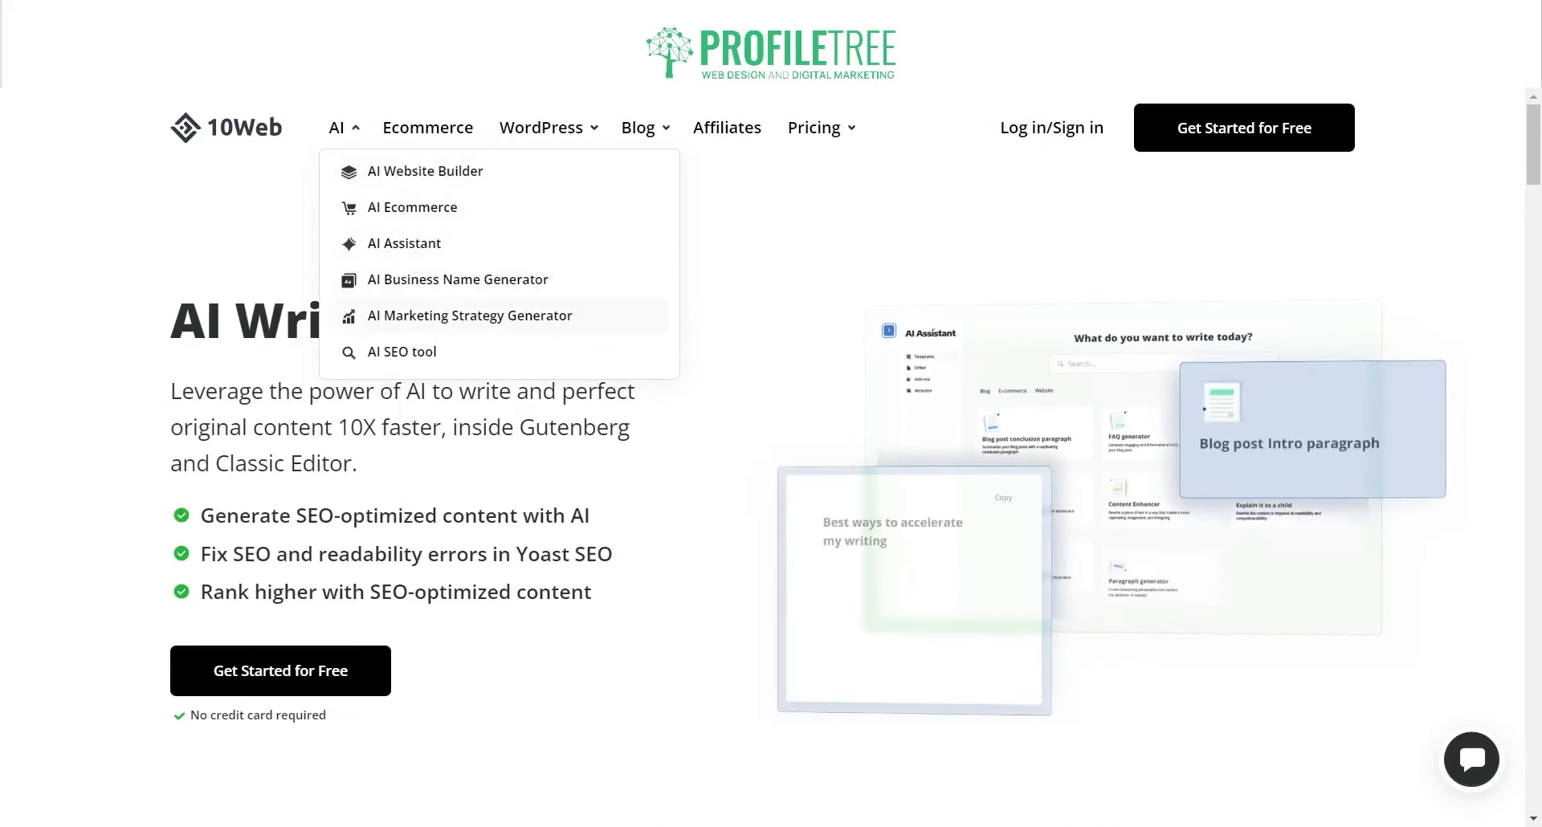
Step: Open the AI Marketing Strategy Generator and describe the business as 'We are a Digital Marketing Agency'
left_click(400, 325)
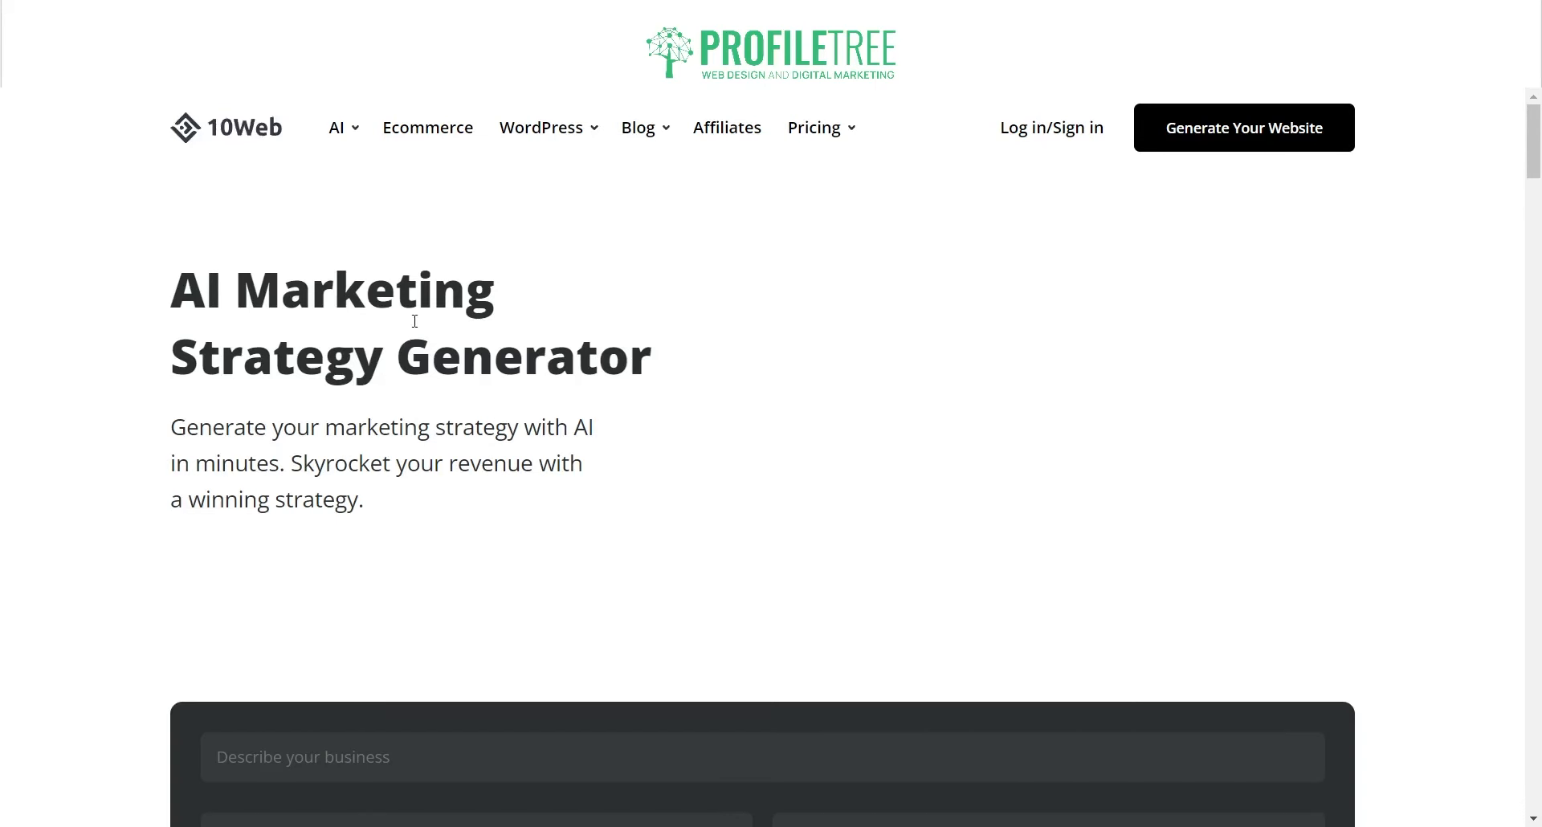
scroll(386, 366, "down", 5)
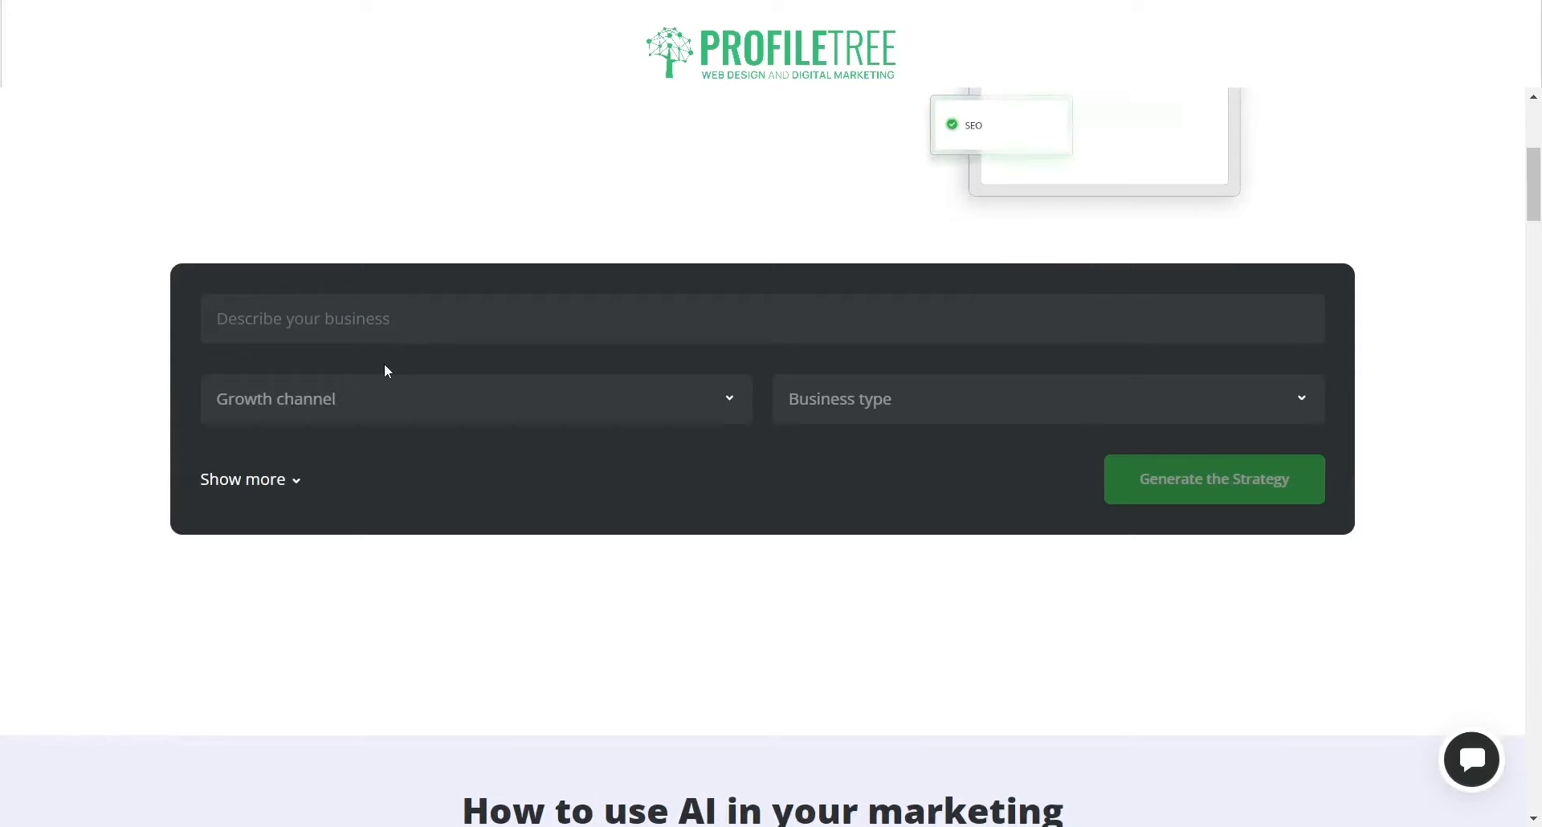
scroll(384, 363, "up", 4)
scroll(336, 530, "down", 2)
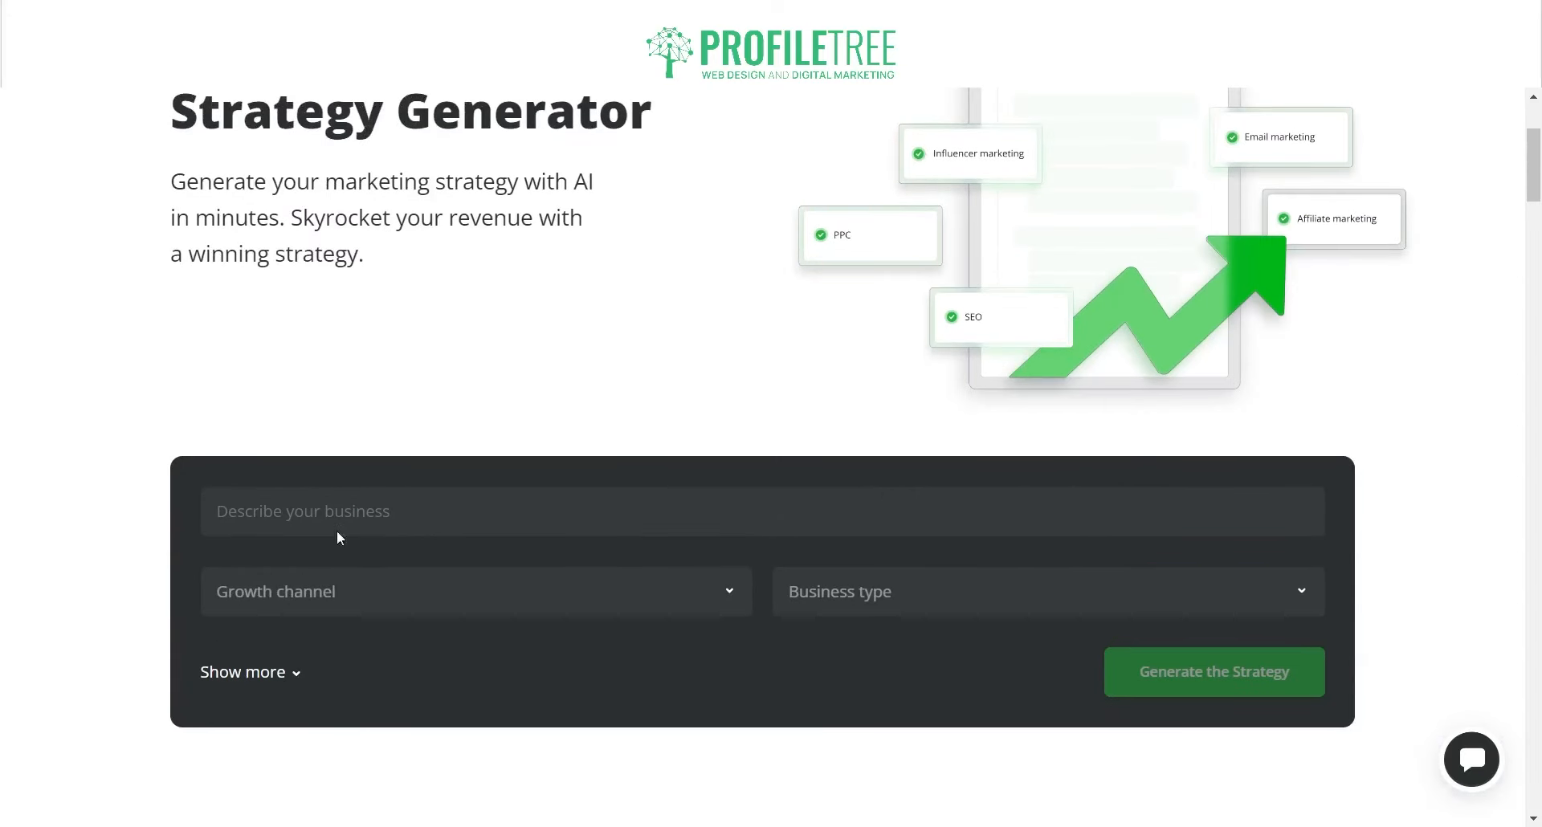
left_click(444, 492)
type("We a")
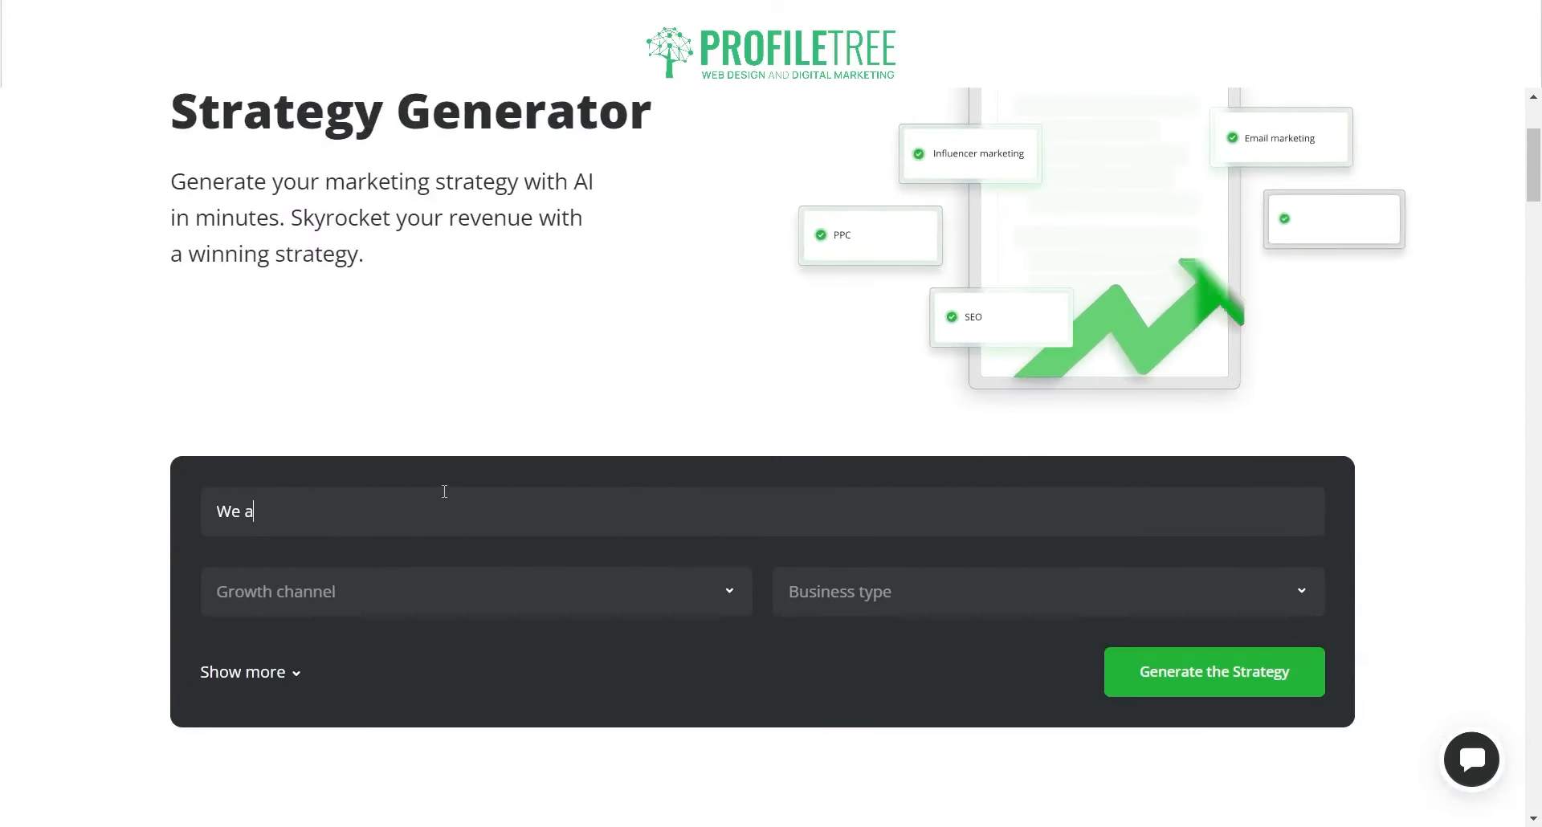
type("re a Di")
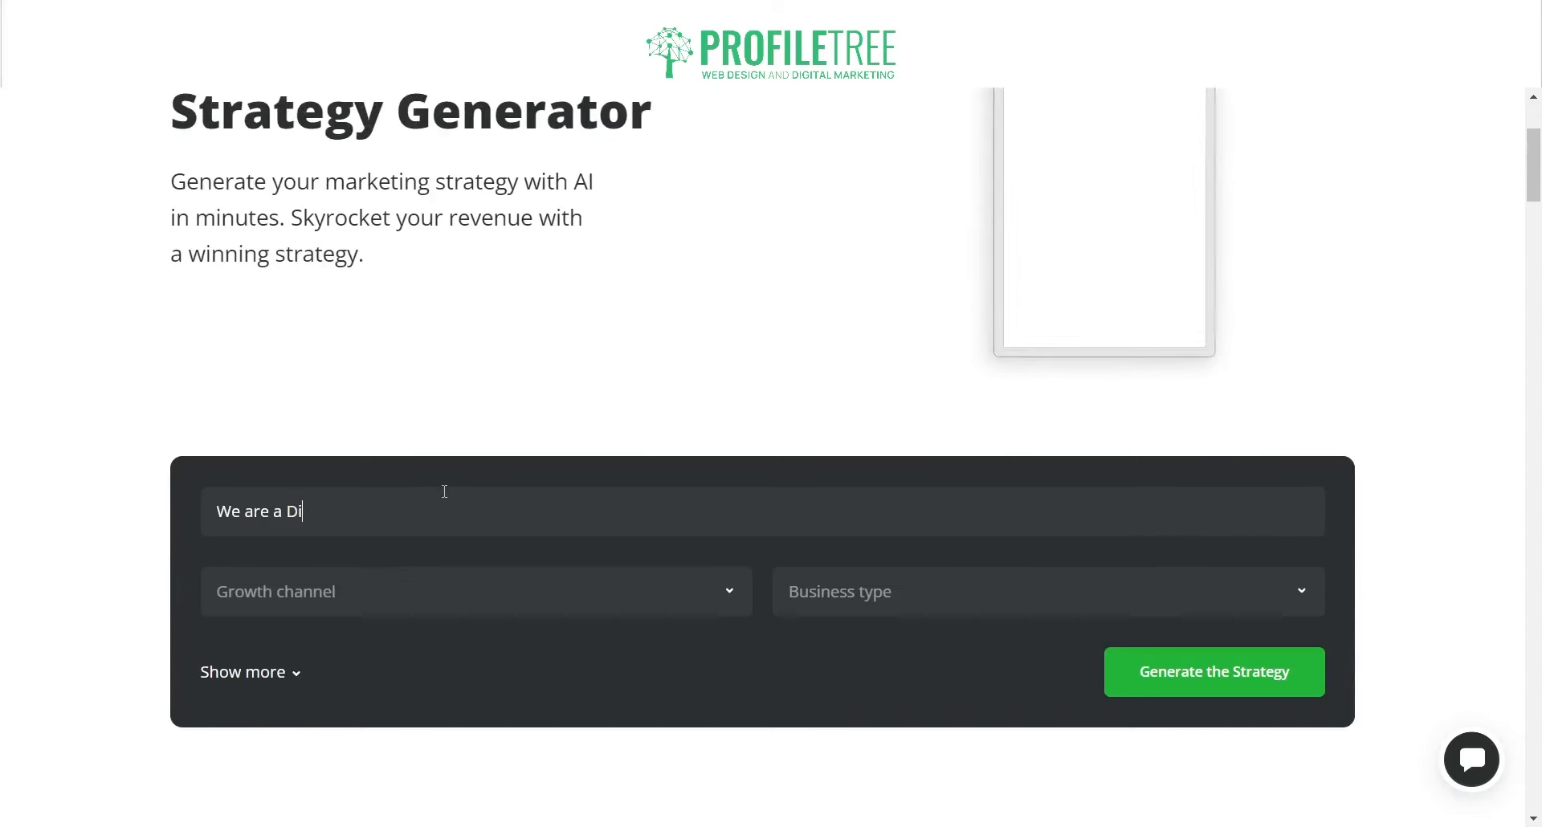
type("gital Marketi")
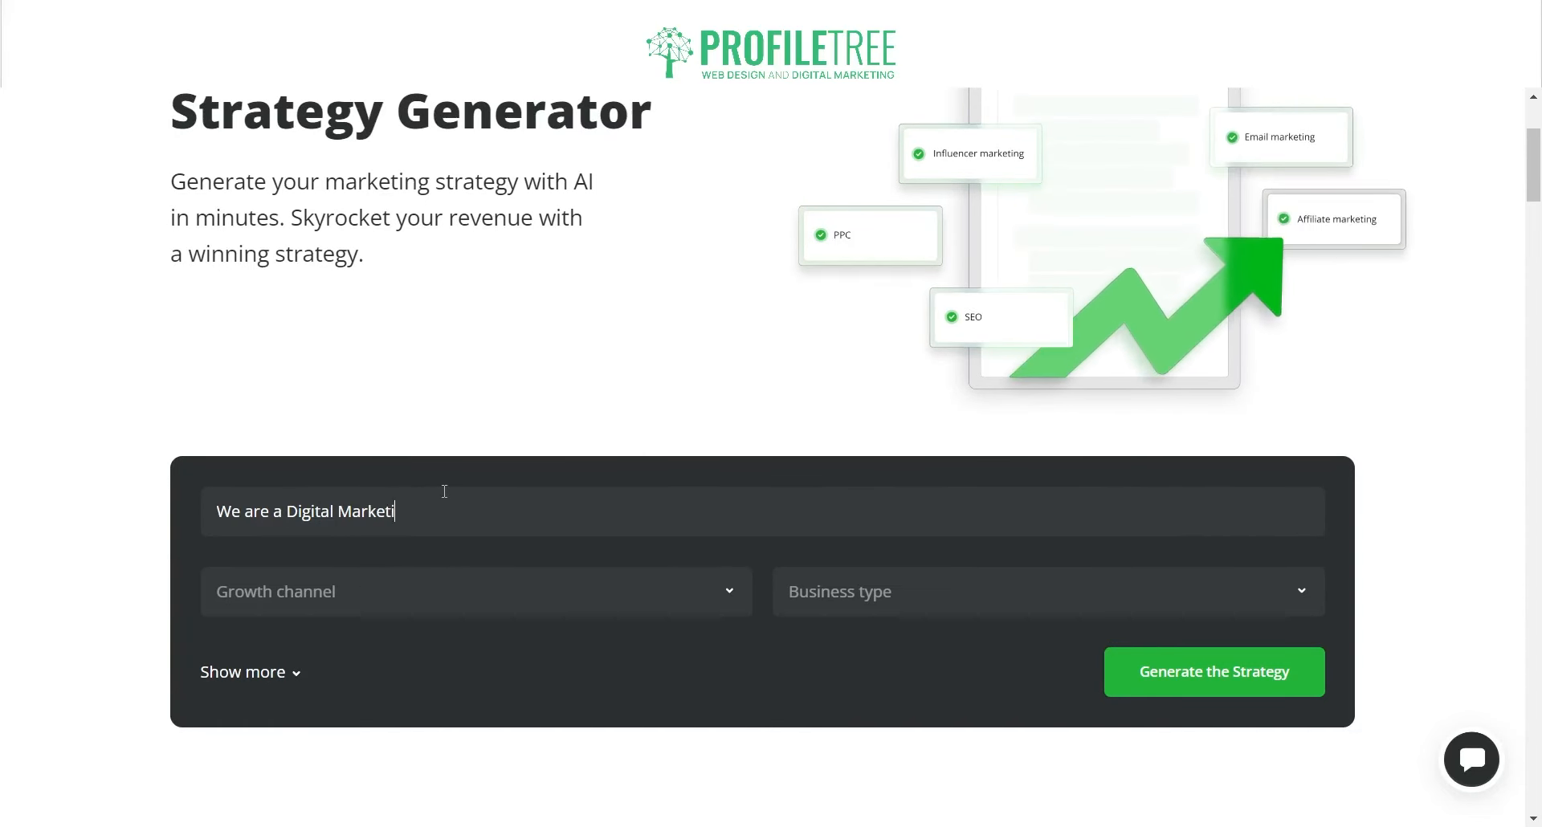
type("ng Agency")
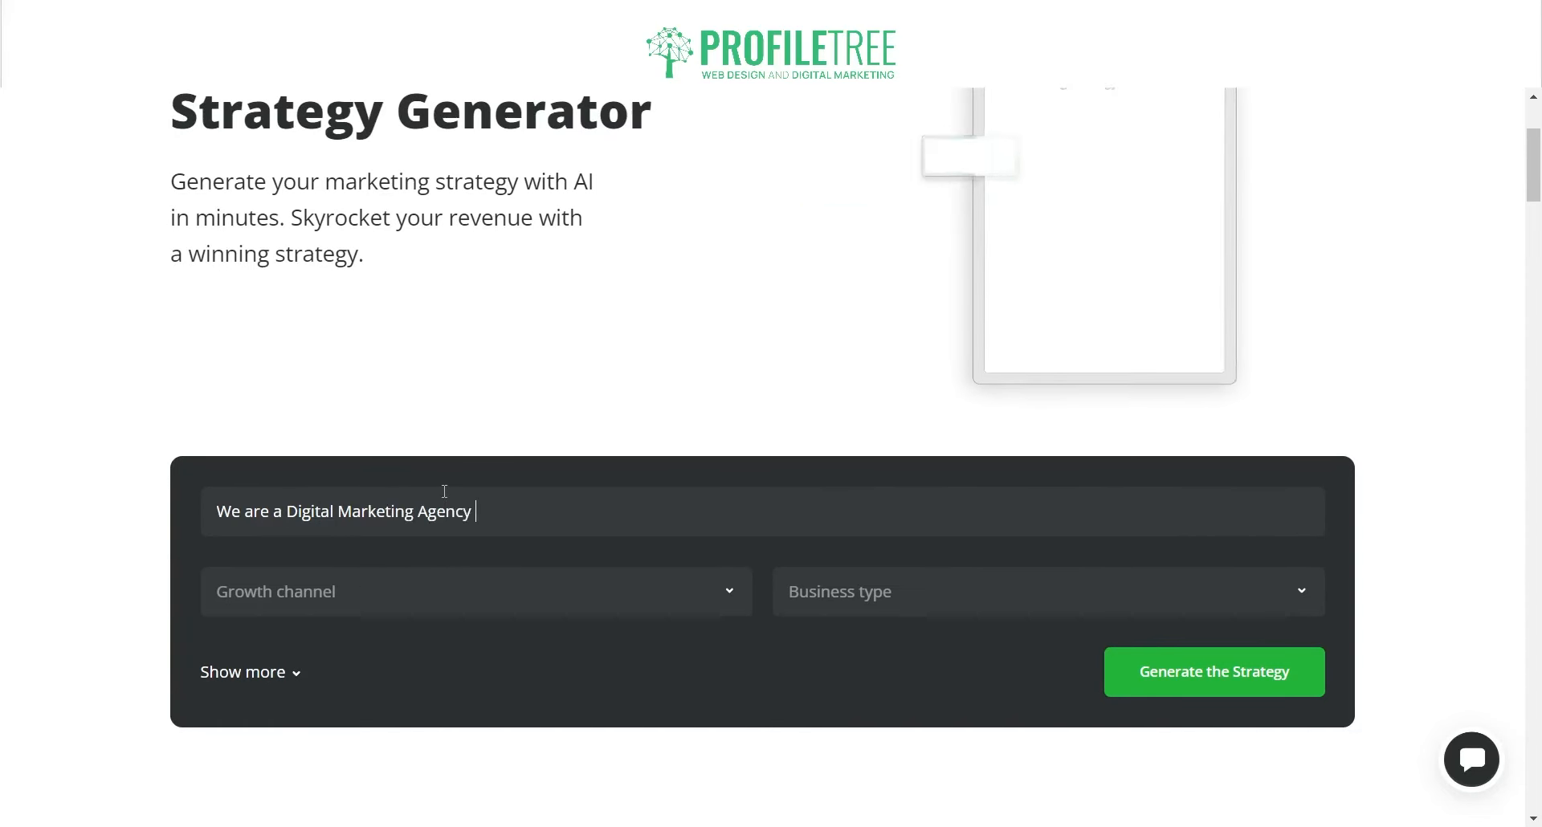
Step: Select Social Media, SEO, Advertising, Email Marketing, Influencer Marketing and General as growth channels
left_click(399, 594)
scroll(93, 630, "down", 1)
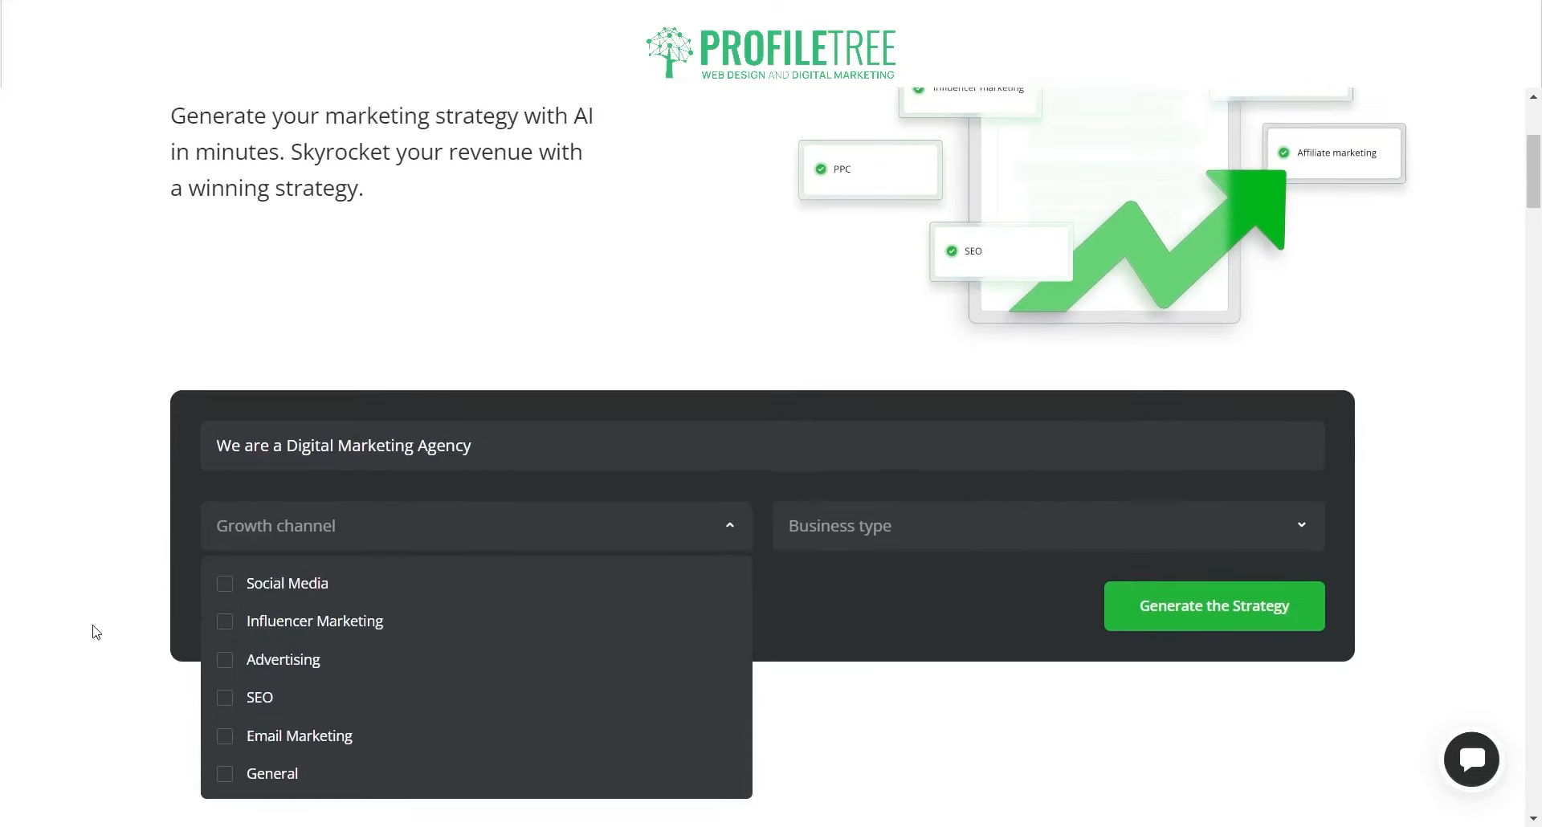
left_click(225, 550)
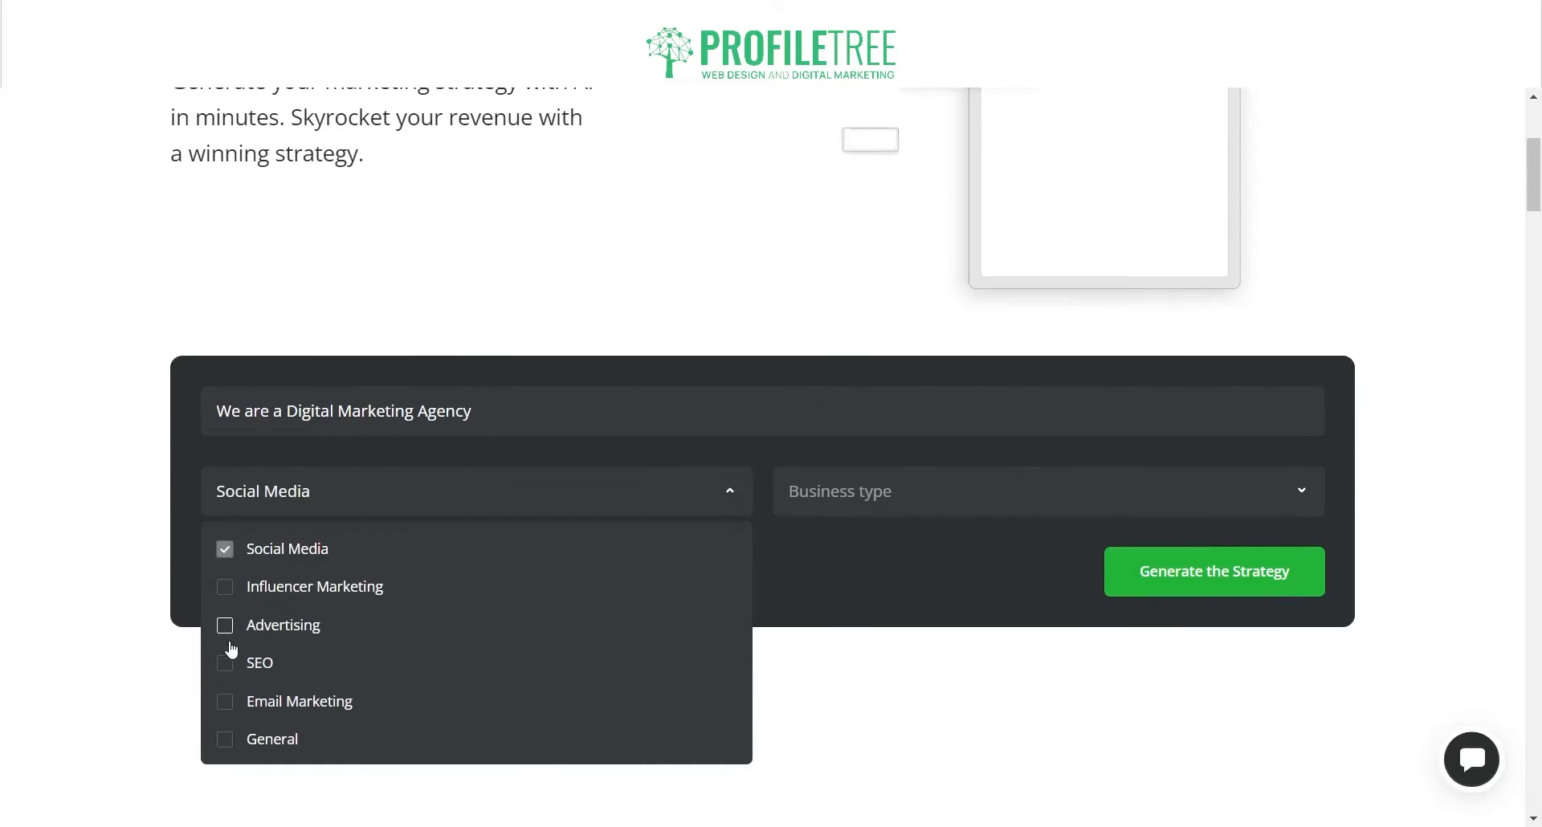
left_click(225, 663)
left_click(225, 626)
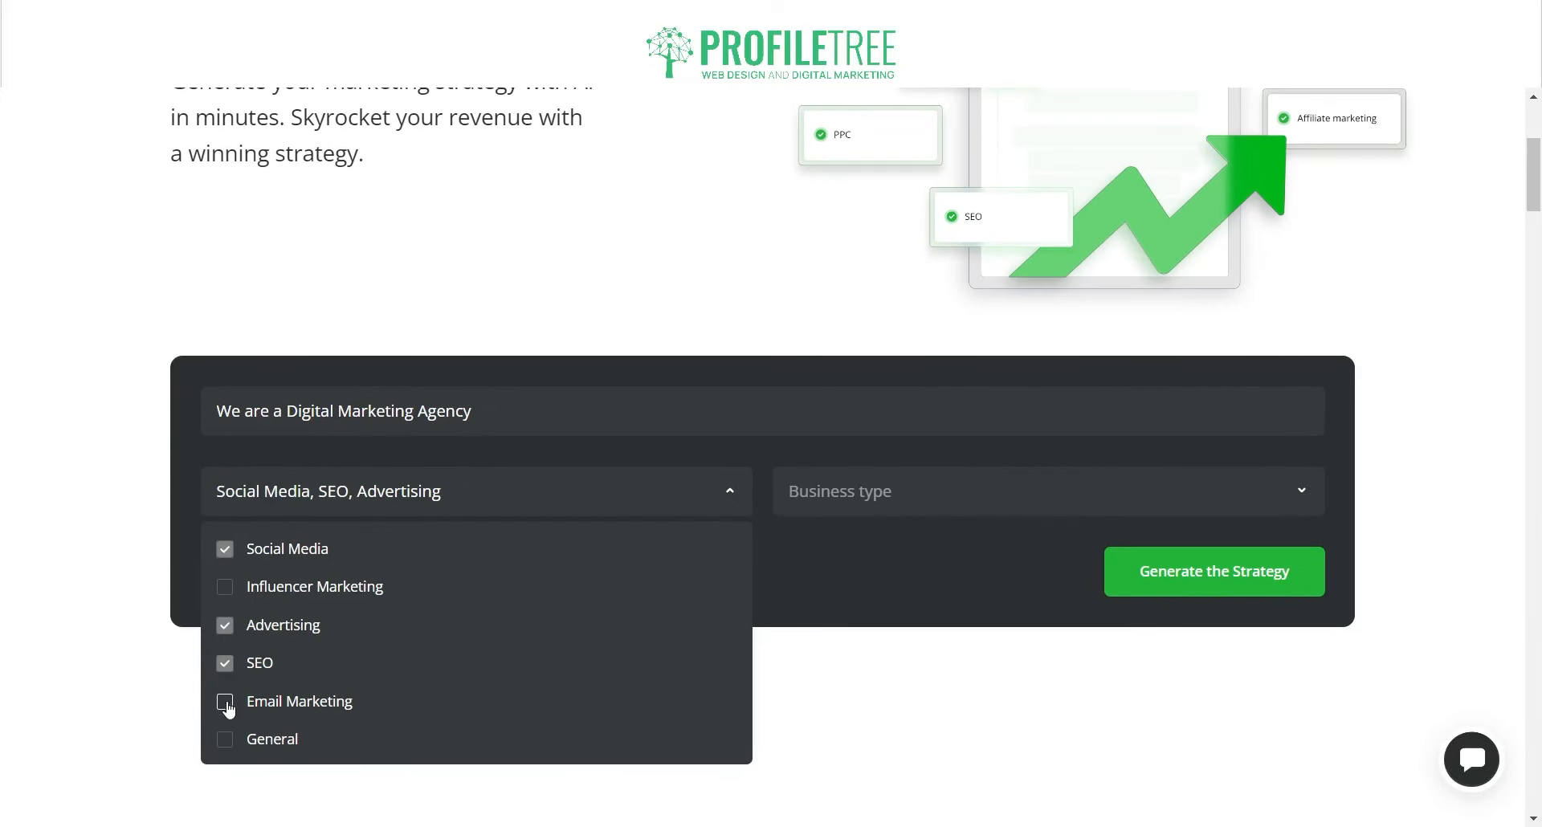
left_click(236, 594)
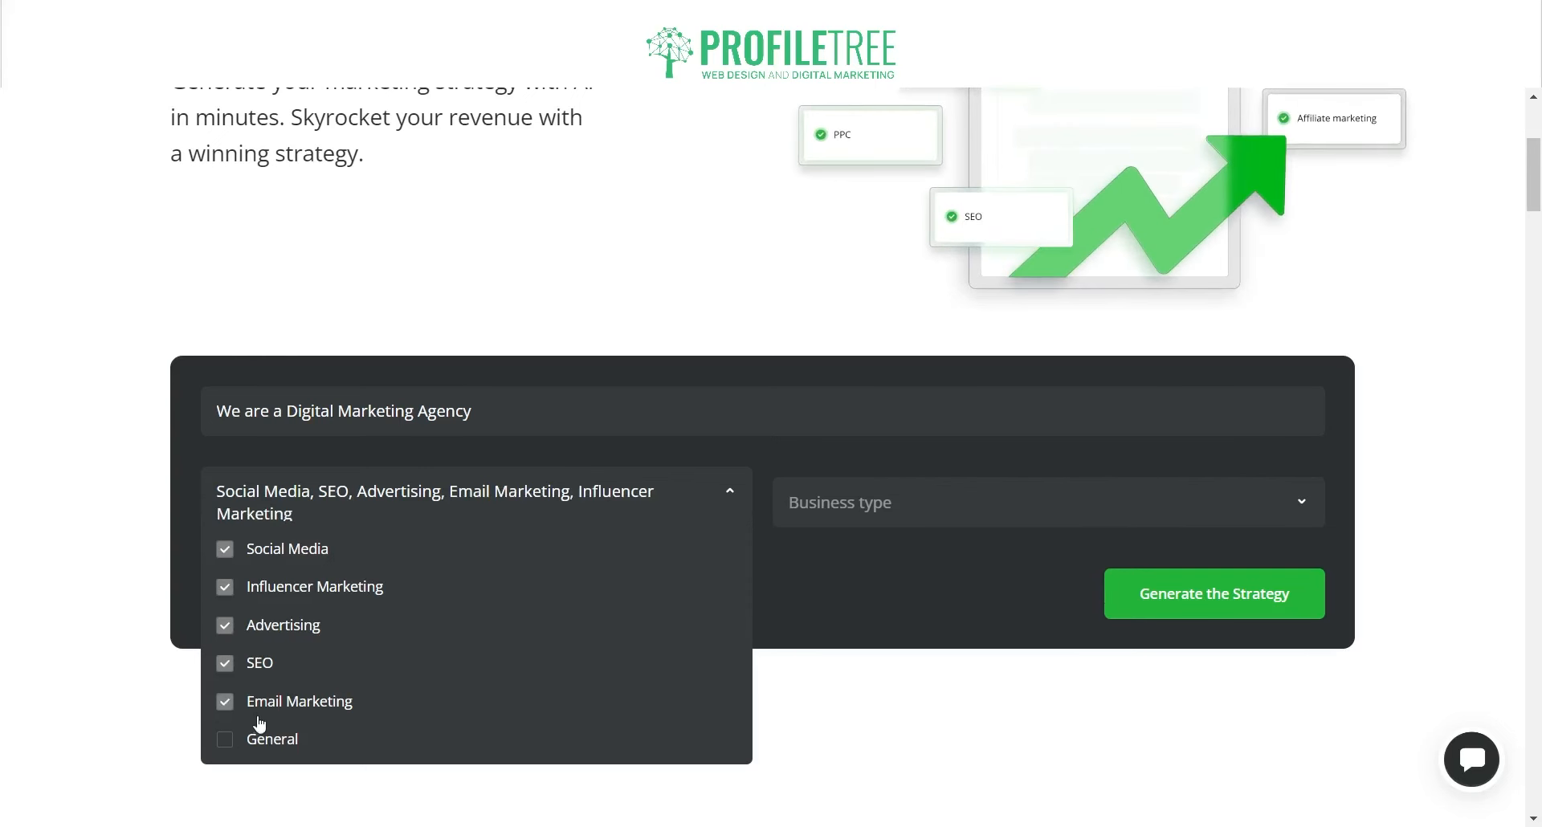
scroll(253, 719, "down", 1)
left_click(245, 647)
left_click(1023, 627)
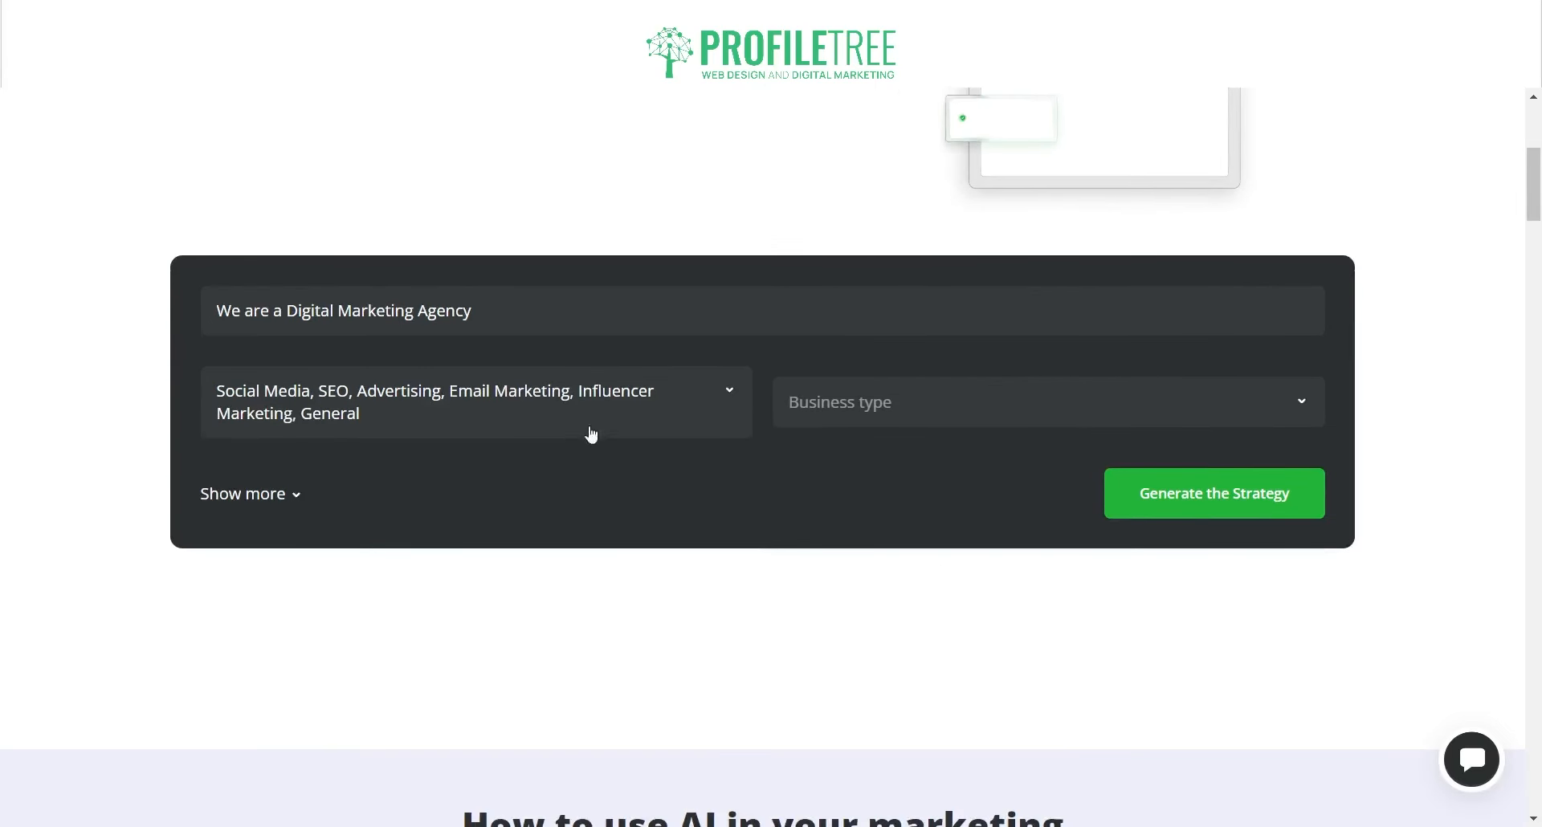
left_click(835, 405)
Step: Set the business type to Digital agency, generate the strategy and reveal the extra detail fields
left_click(843, 448)
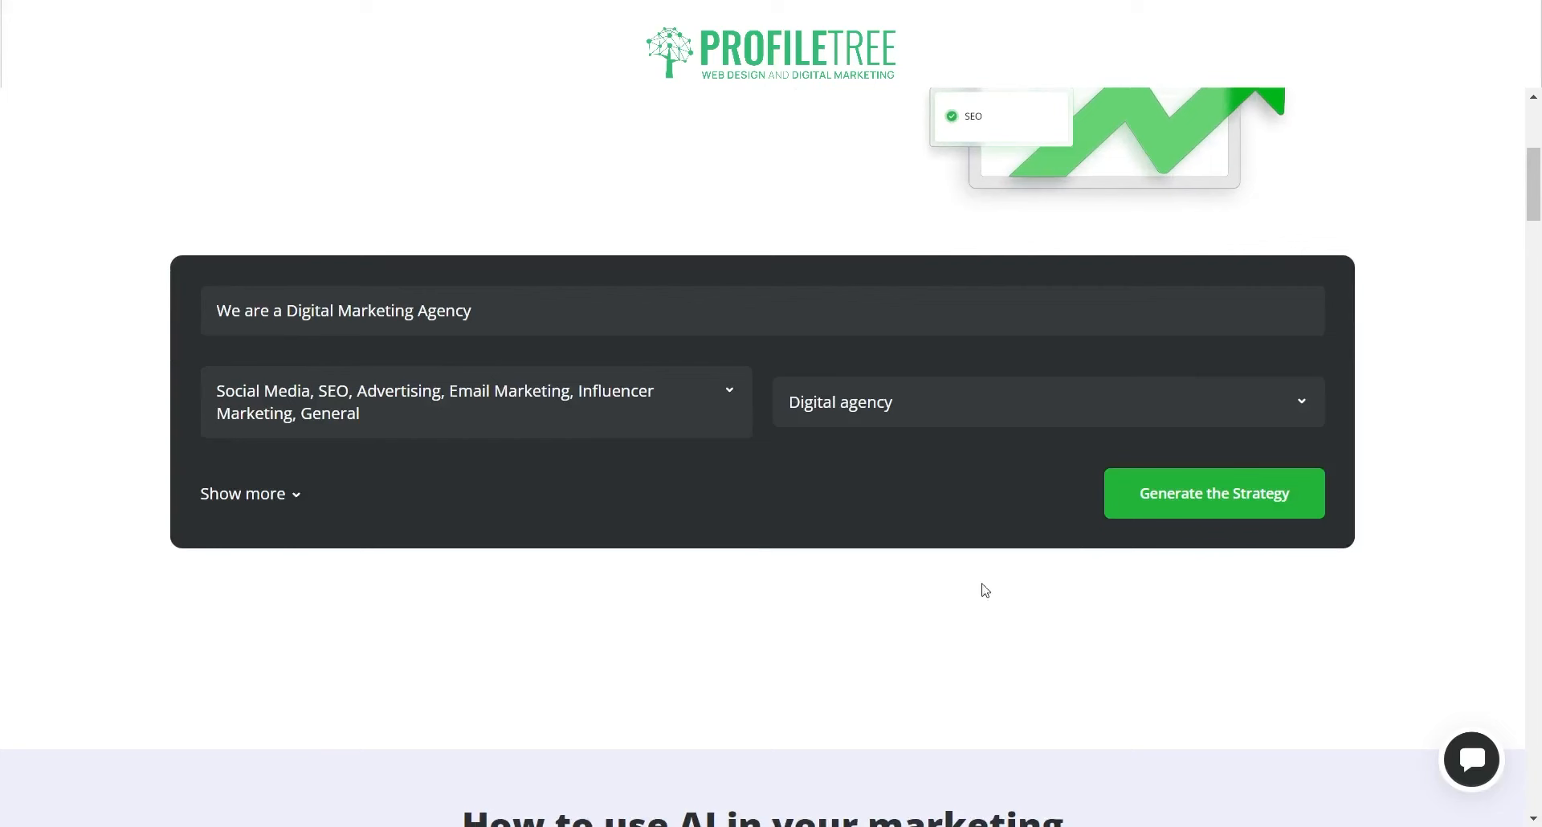
left_click(1255, 493)
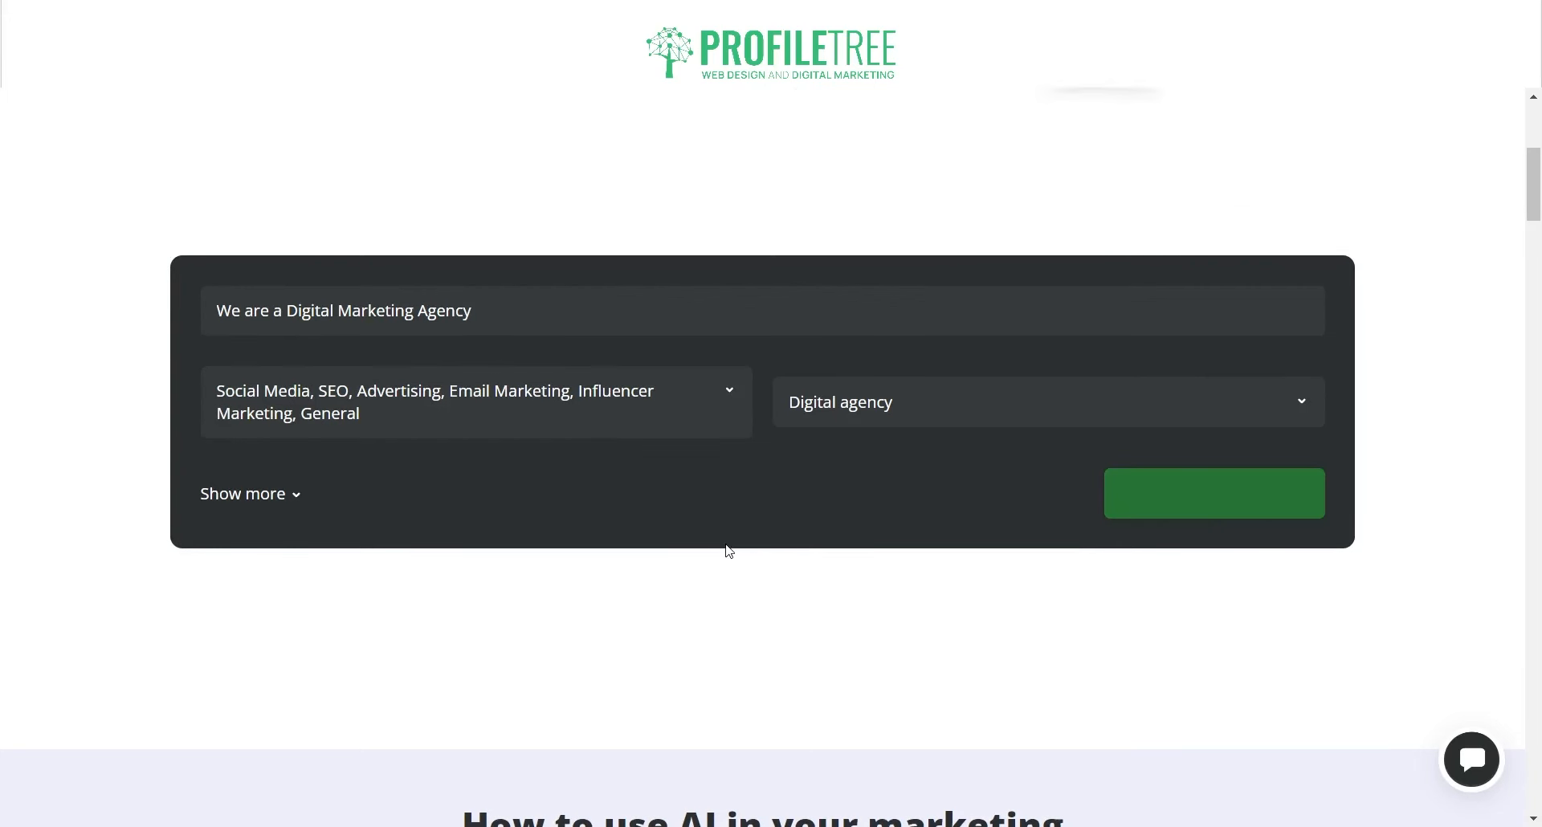
left_click(245, 494)
left_click(284, 488)
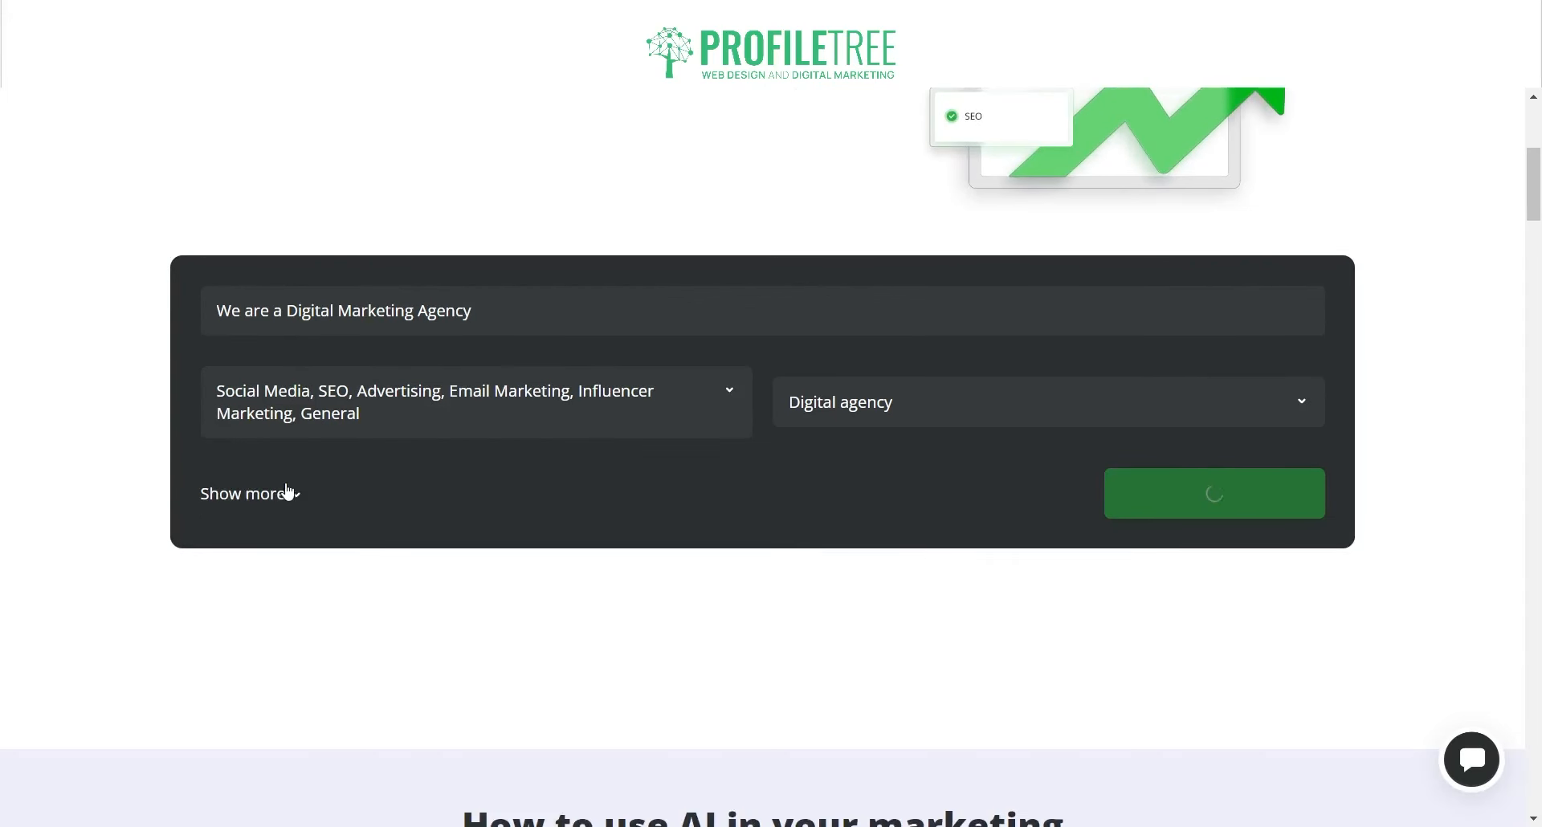
left_click(286, 486)
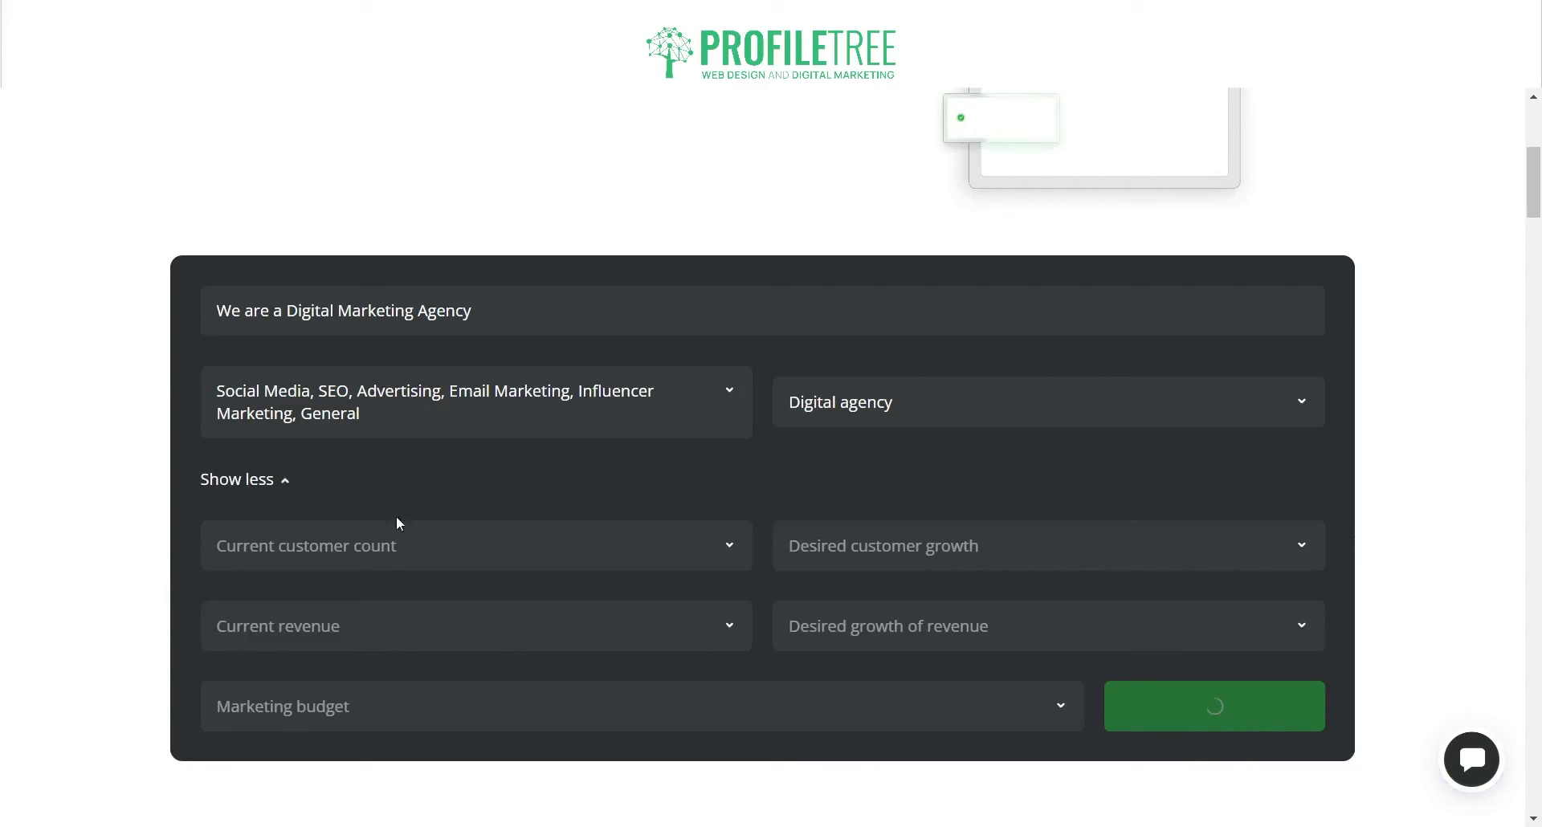
Step: Set customers 1,000 - 5,000, revenue $500K - $1M, budget $20K- $100K /month, and 10% - 25% customer and revenue growth
left_click(370, 562)
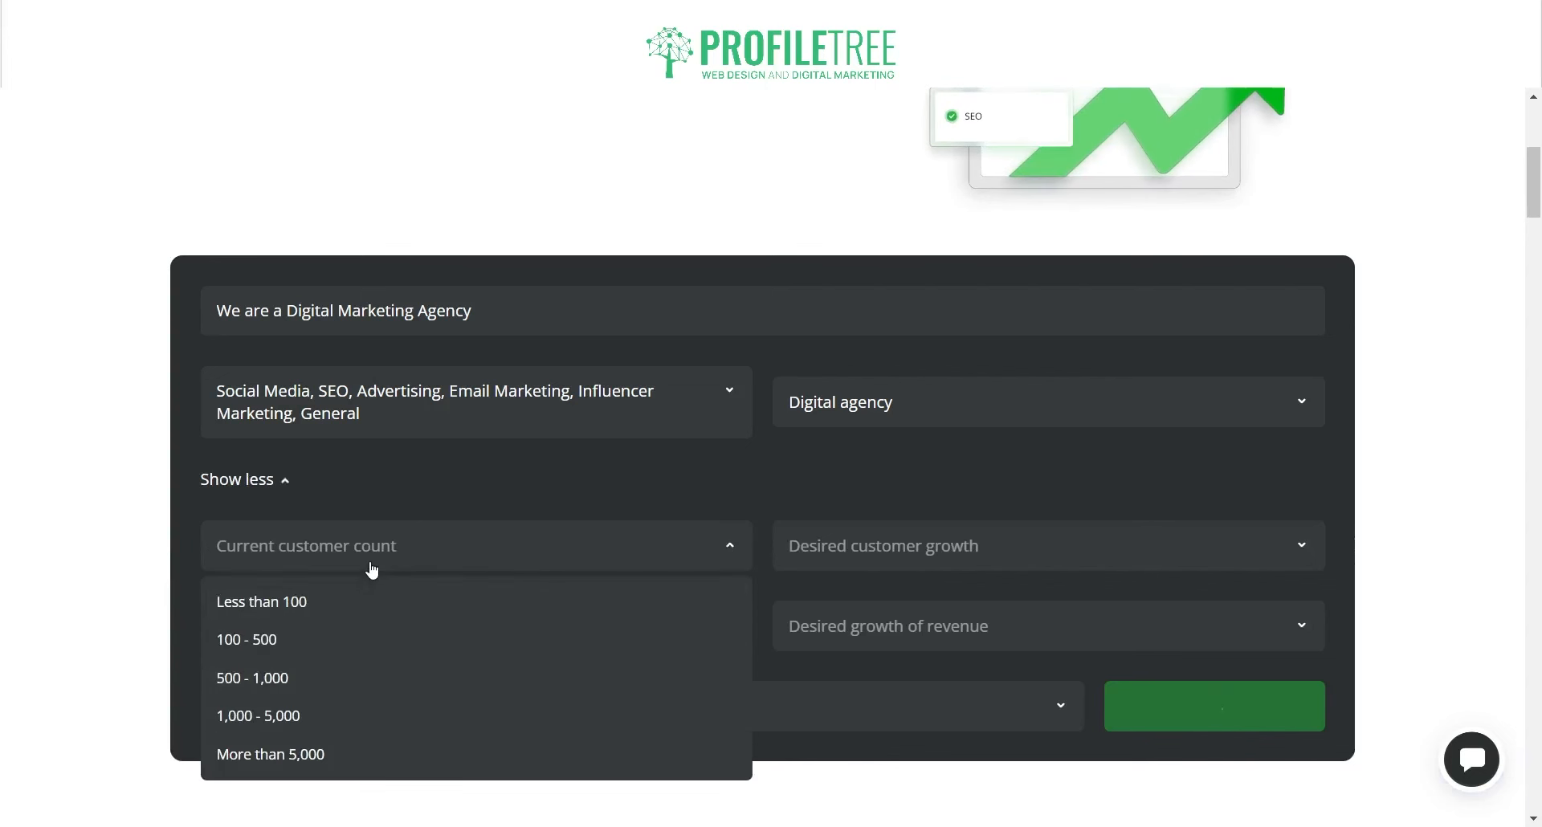
left_click(356, 717)
left_click(411, 641)
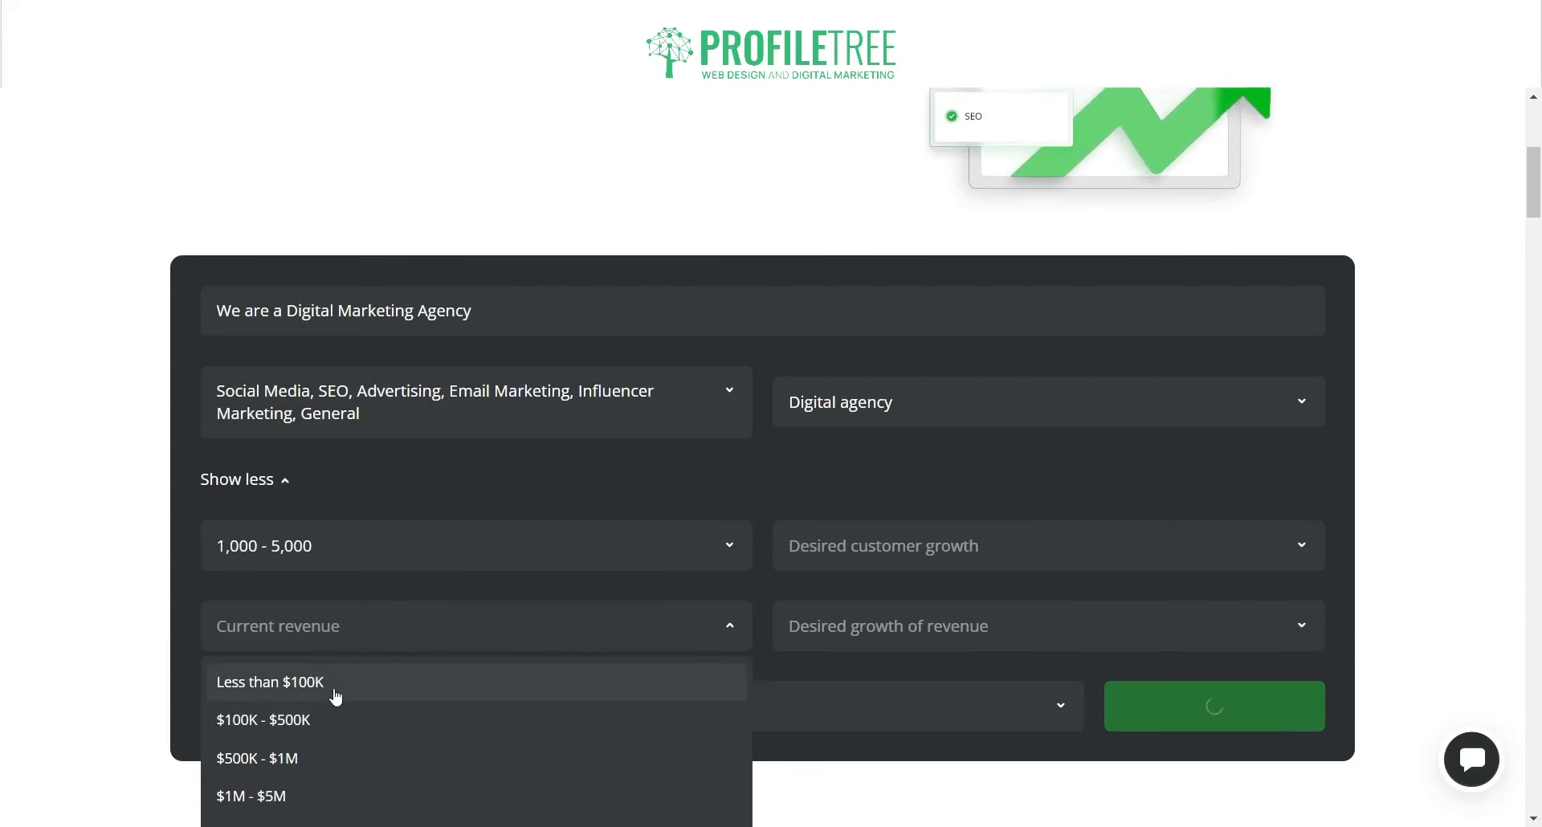
left_click(281, 758)
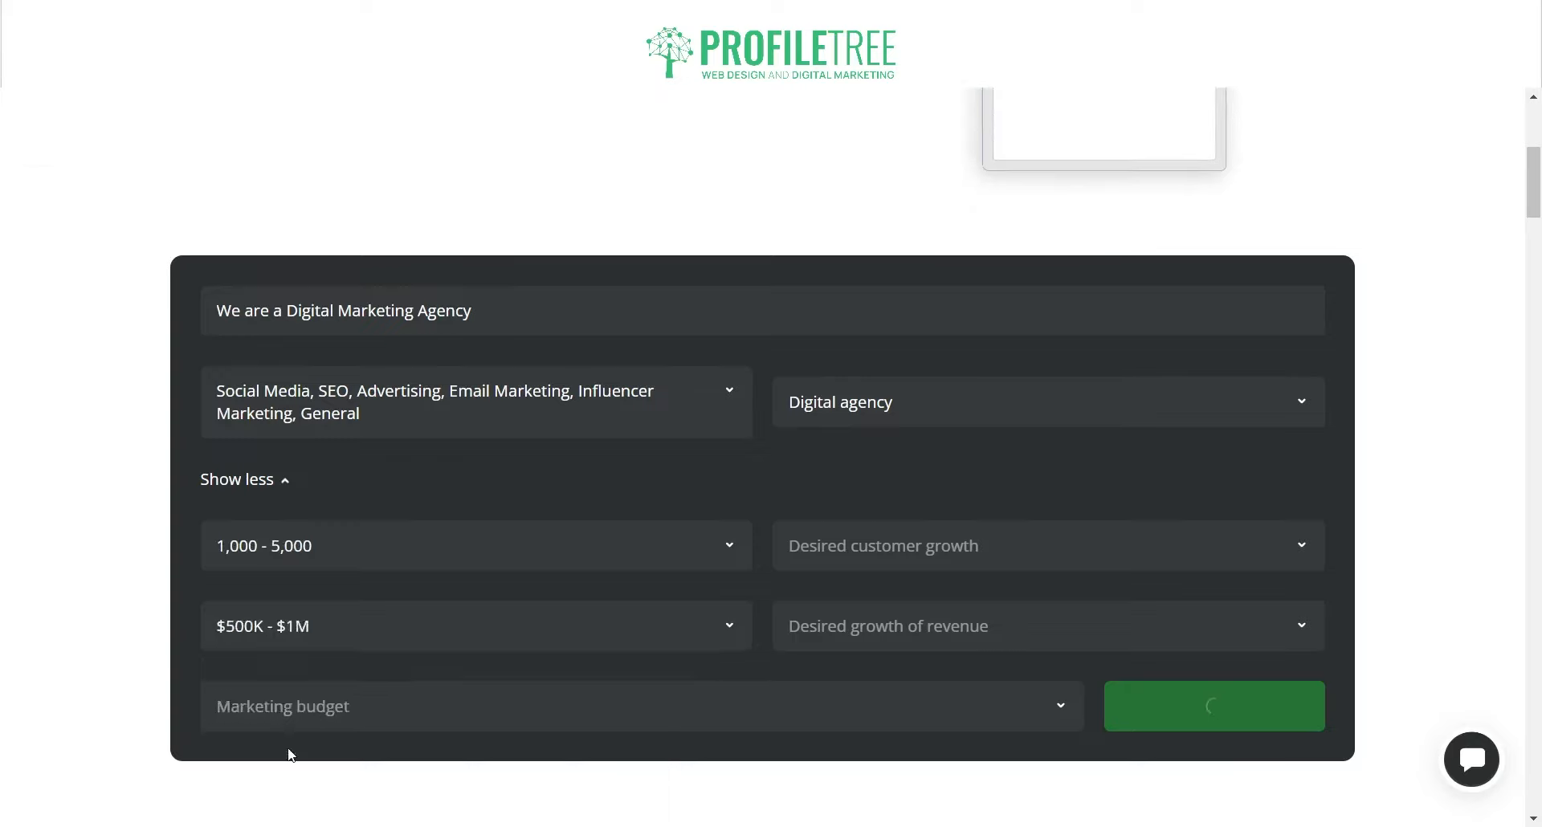
scroll(438, 464, "up", 3)
left_click(416, 441)
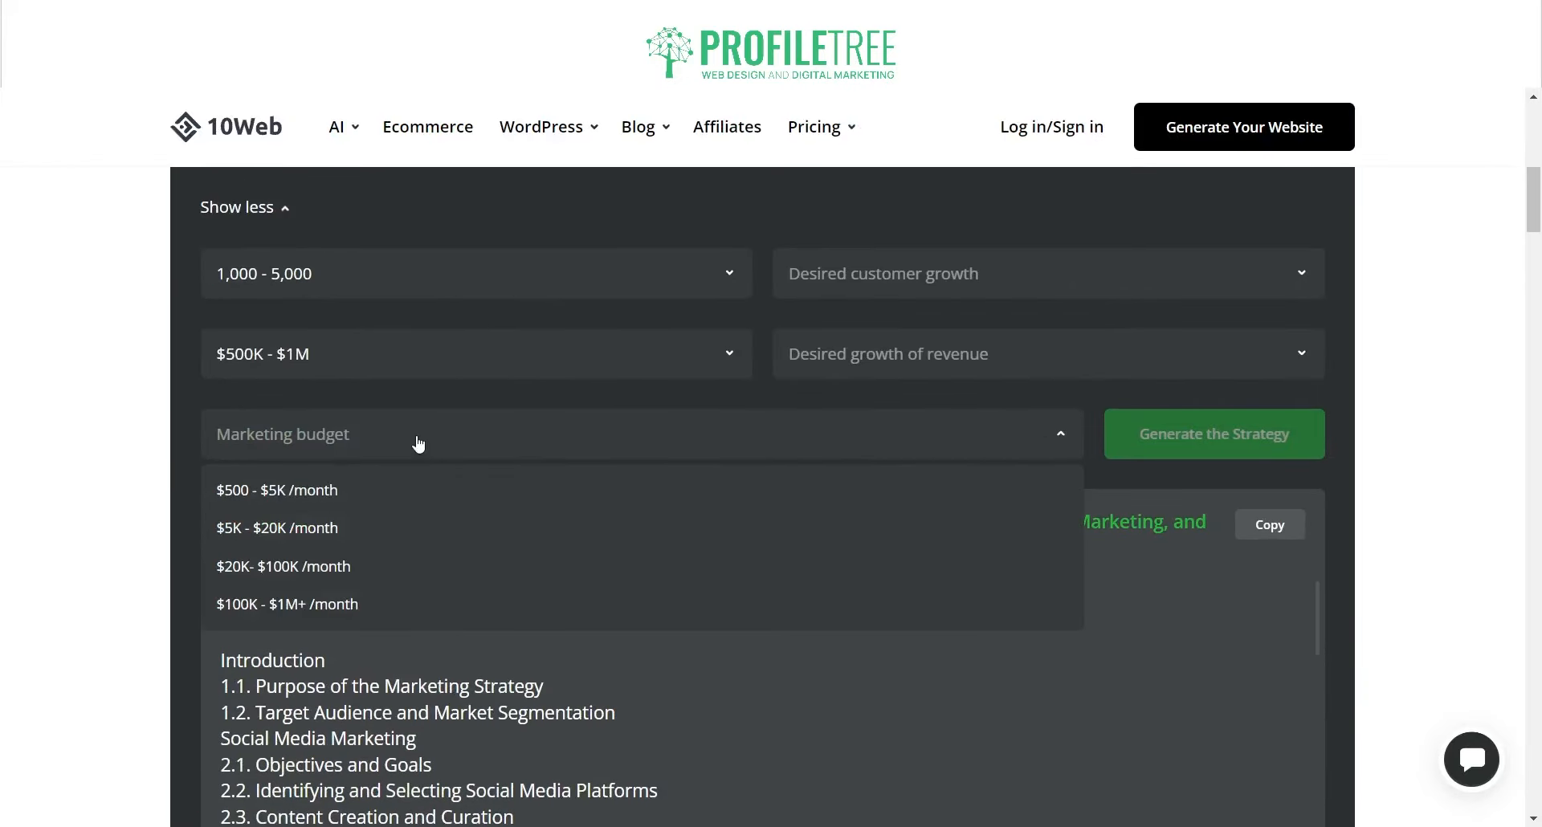
left_click(328, 569)
left_click(942, 299)
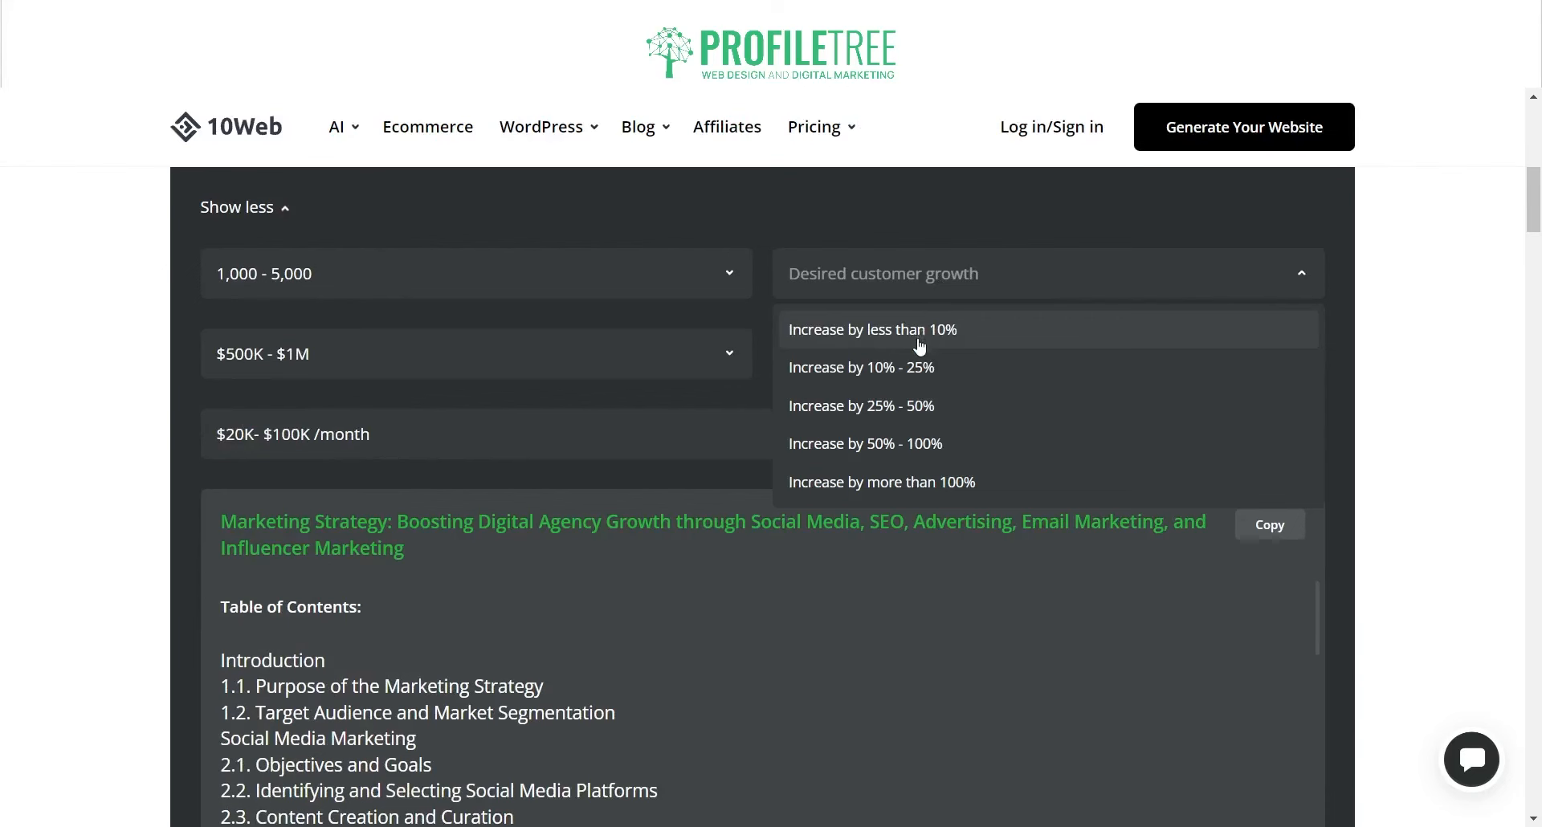
left_click(915, 371)
left_click(922, 353)
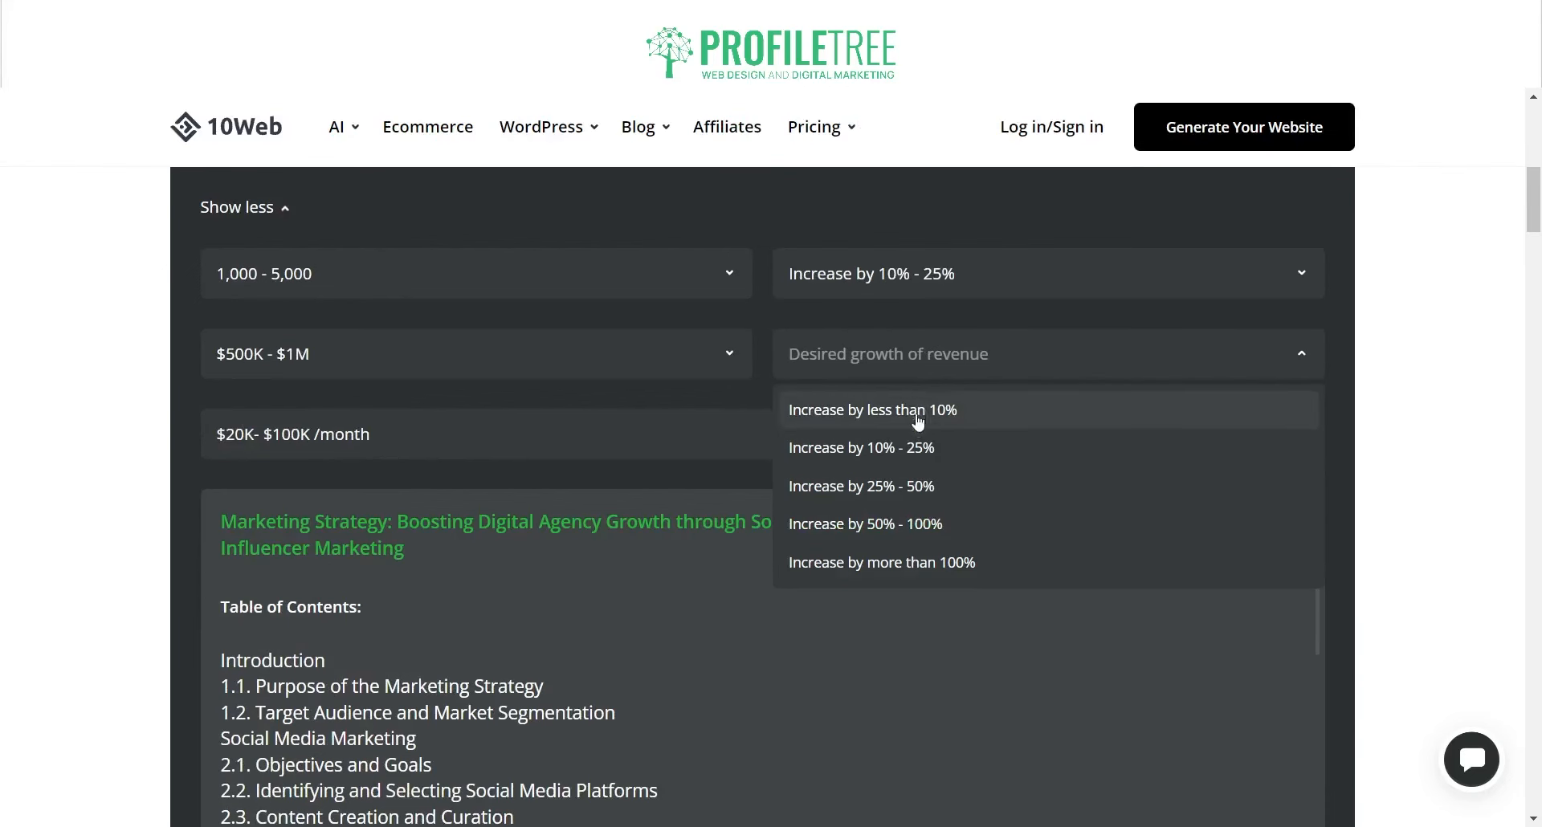
left_click(916, 447)
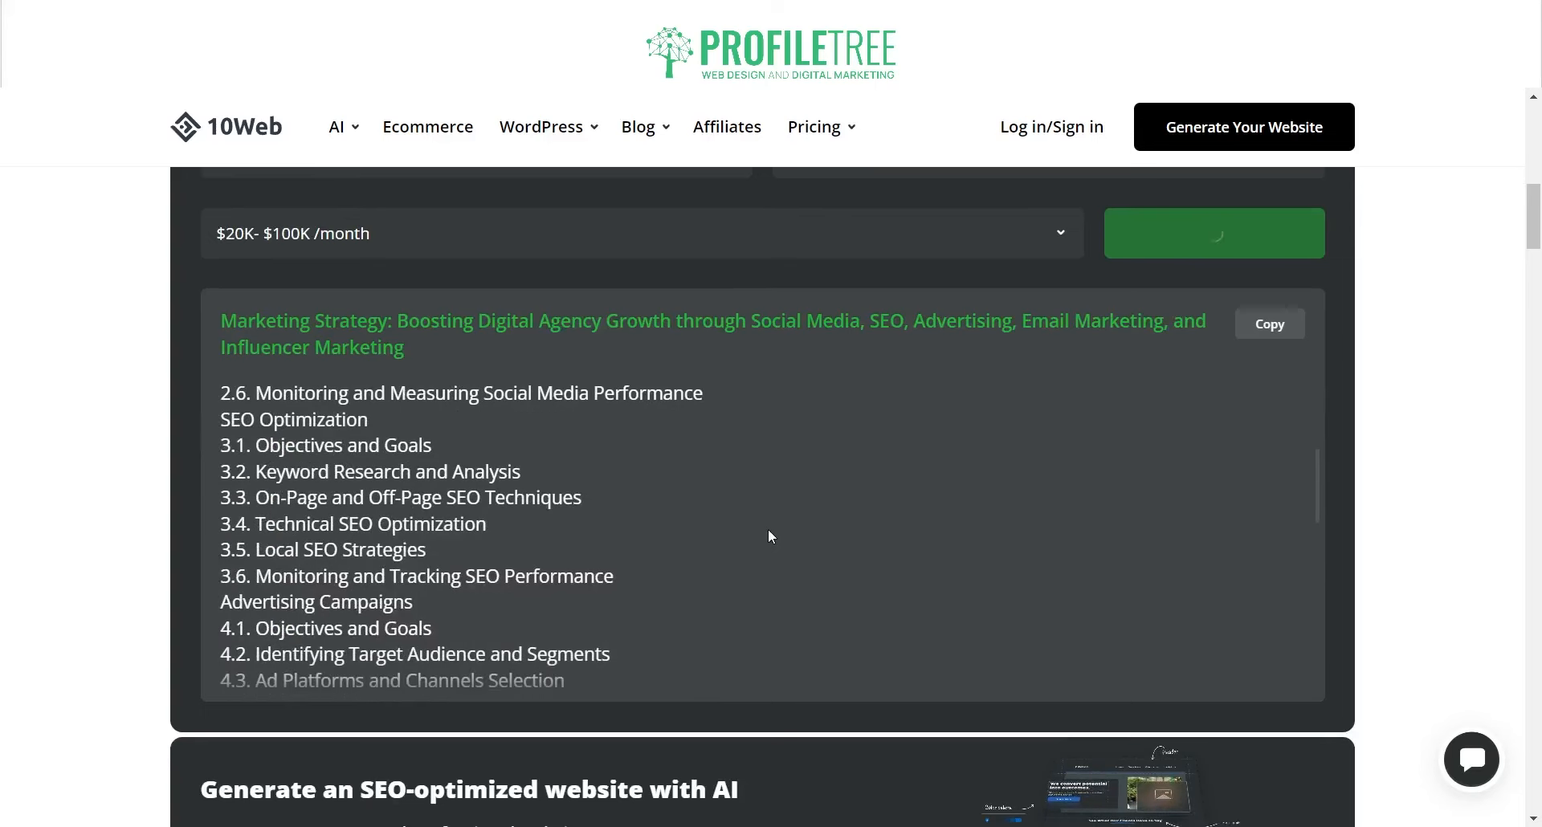
Step: Scroll through the generated strategy 'Accelerating Growth for a Digital Marketing Agency'
scroll(795, 526, "up", 3)
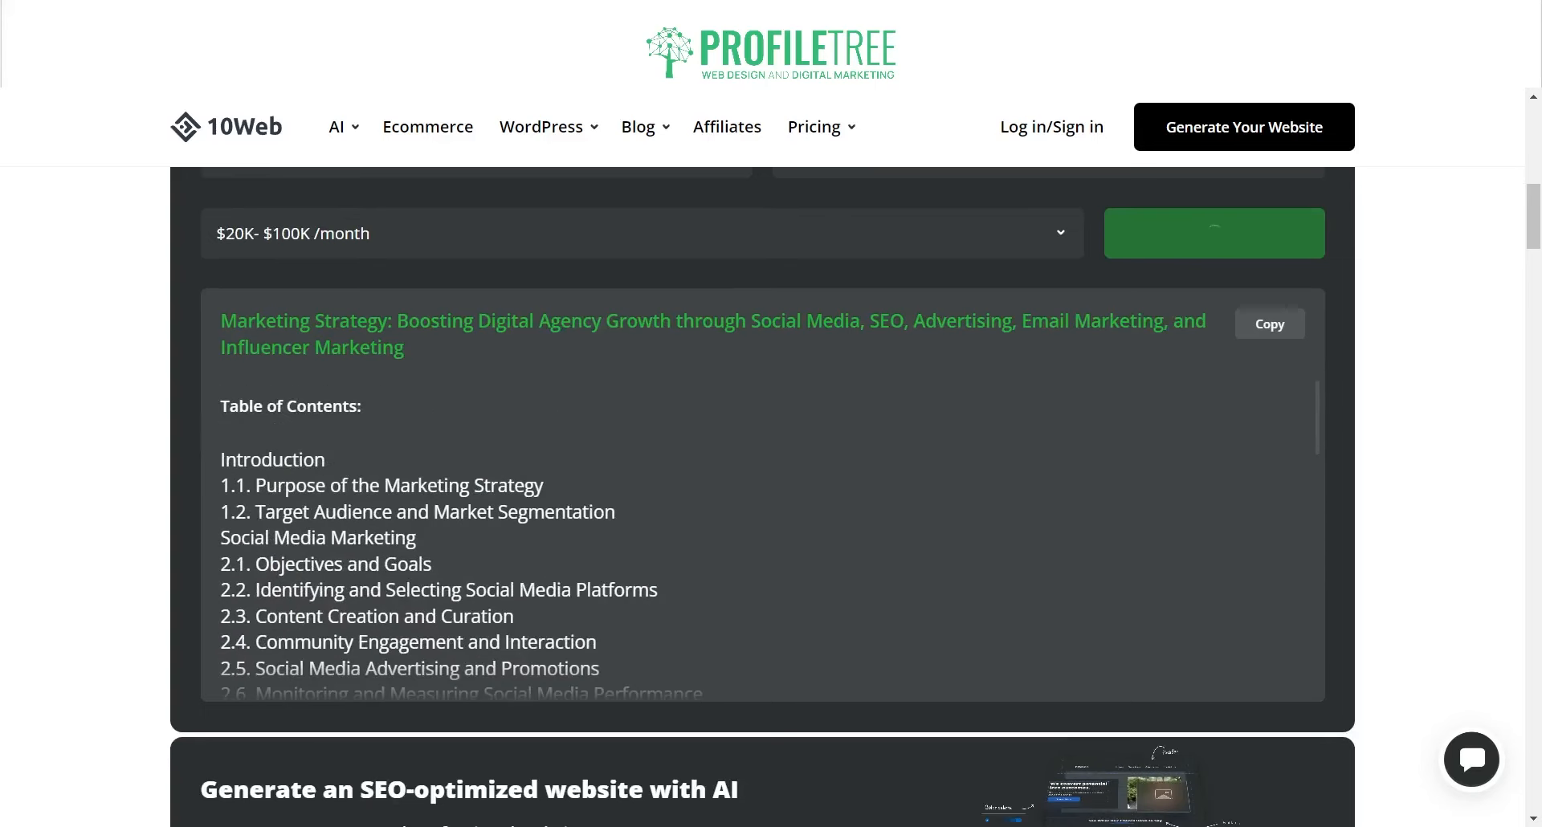
scroll(771, 481, "up", 1)
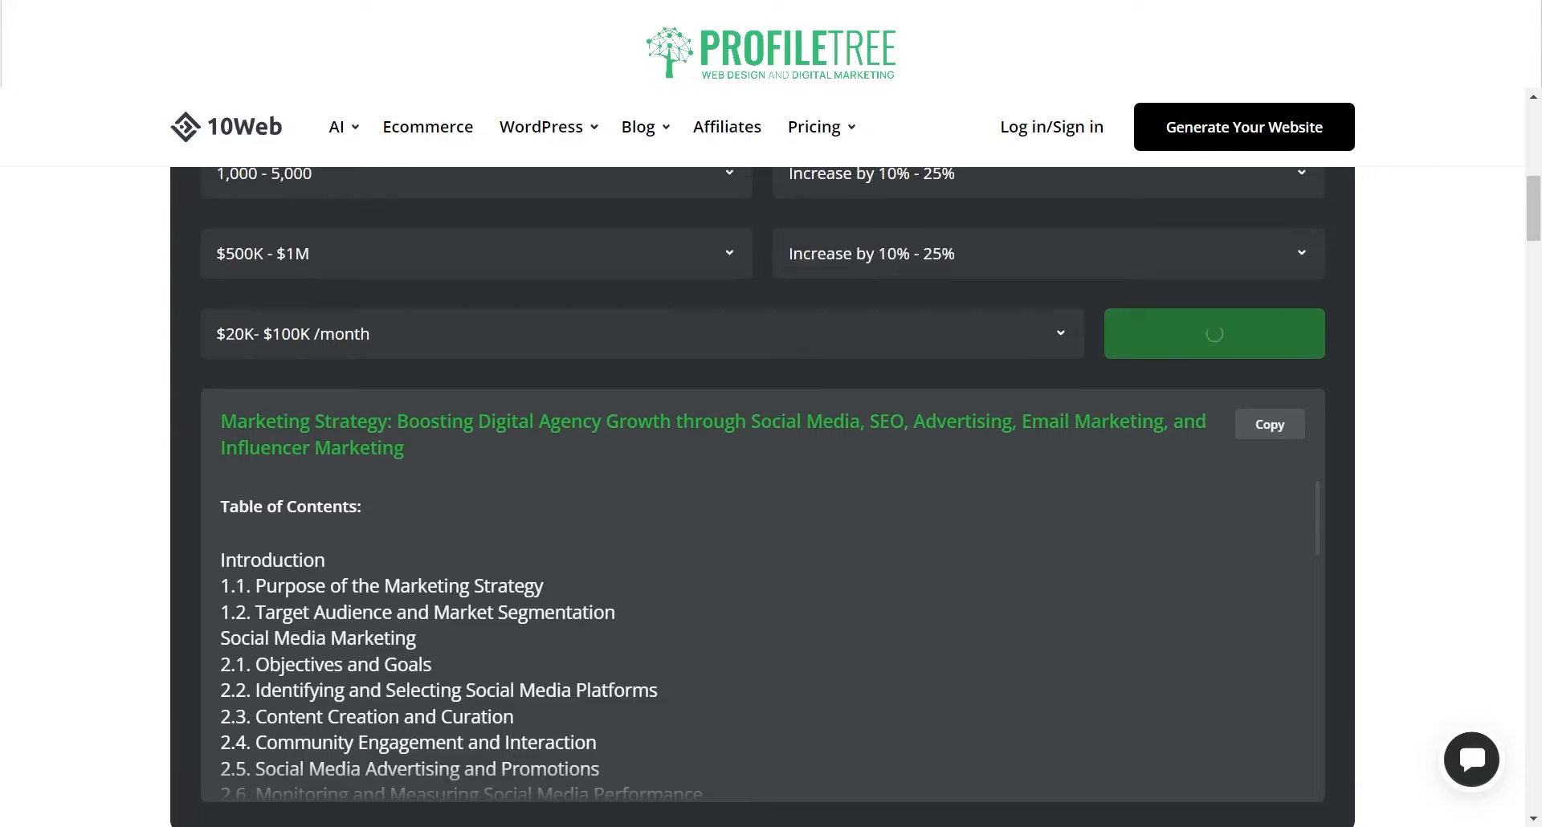
scroll(771, 482, "down", 8)
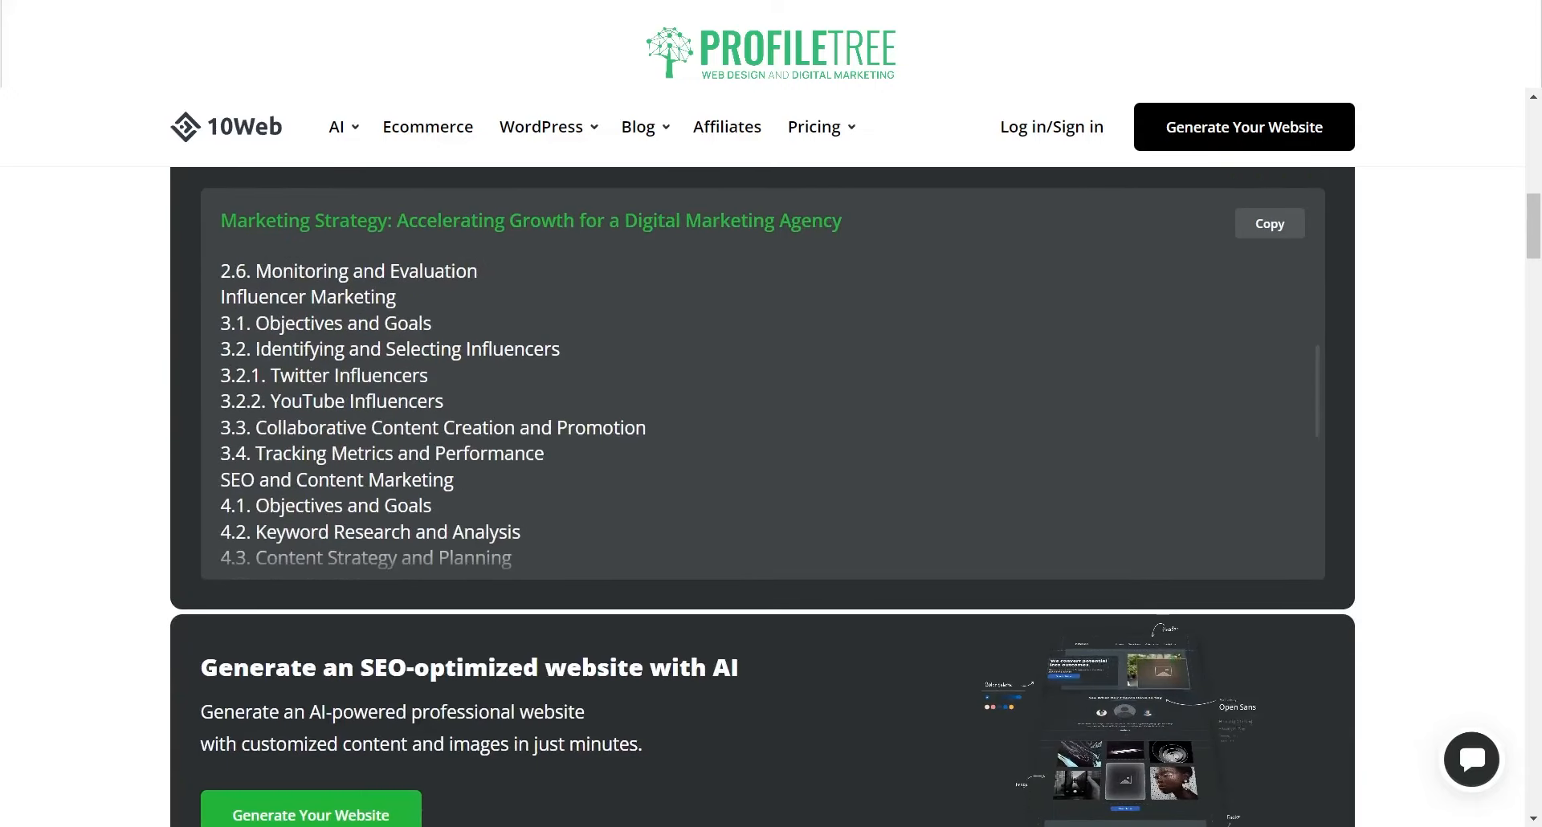
scroll(771, 482, "up", 8)
scroll(763, 610, "up", 4)
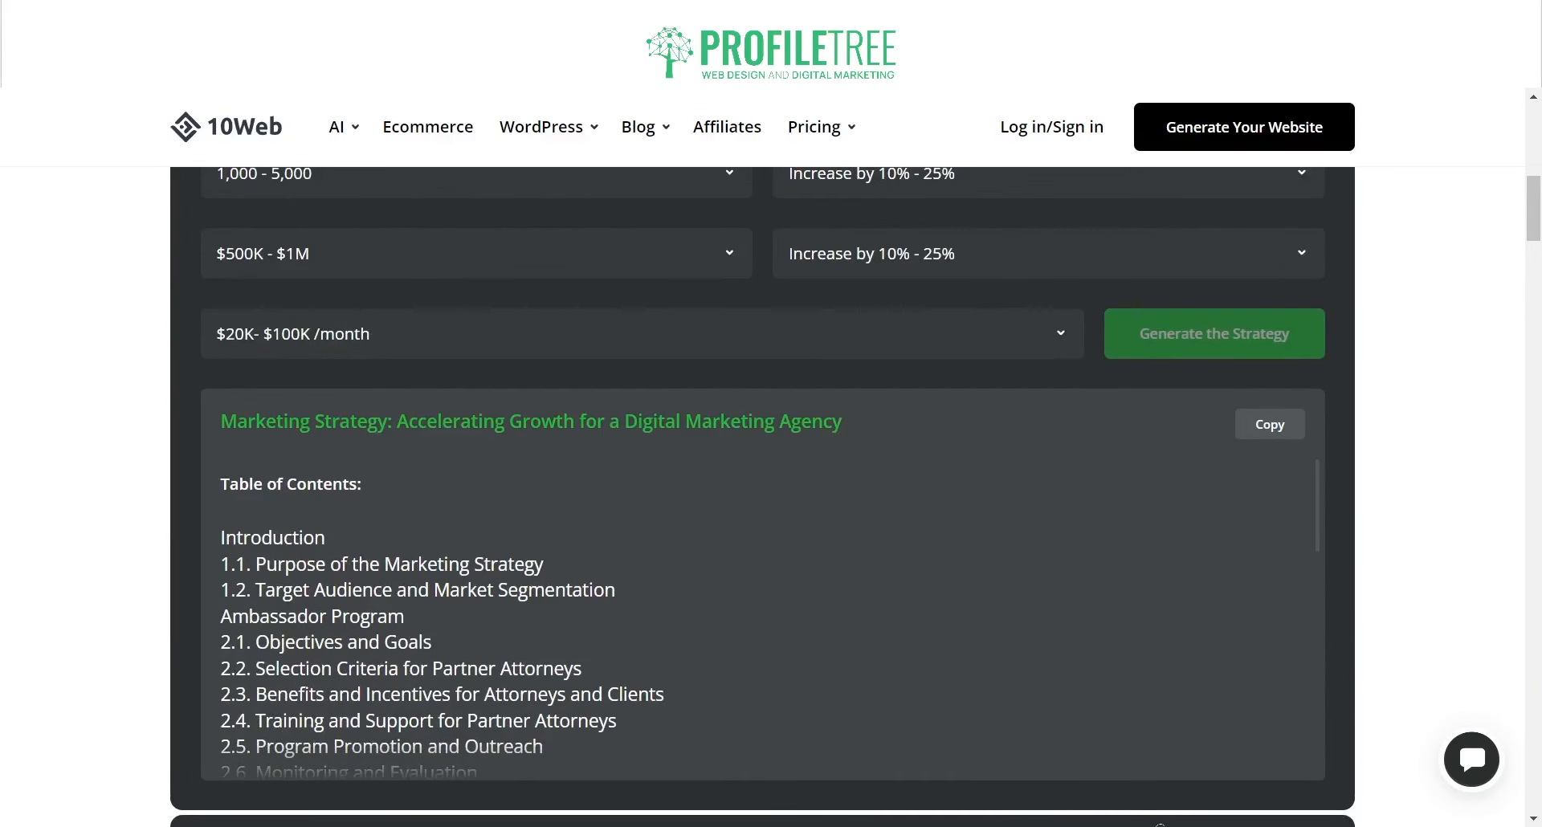
scroll(762, 481, "up", 4)
scroll(763, 481, "down", 5)
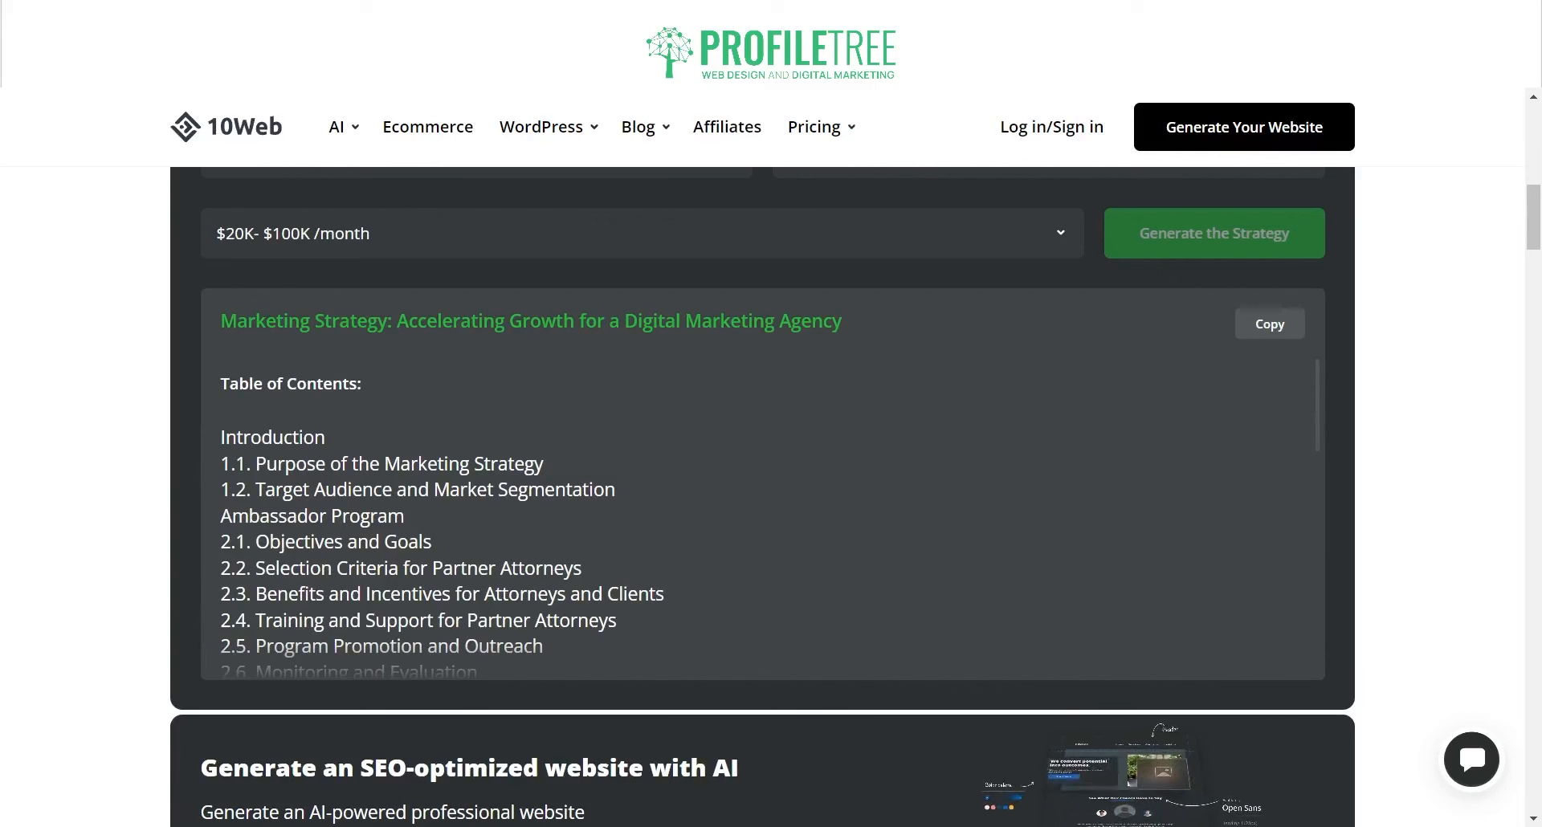
scroll(763, 514, "down", 1)
scroll(762, 513, "down", 1)
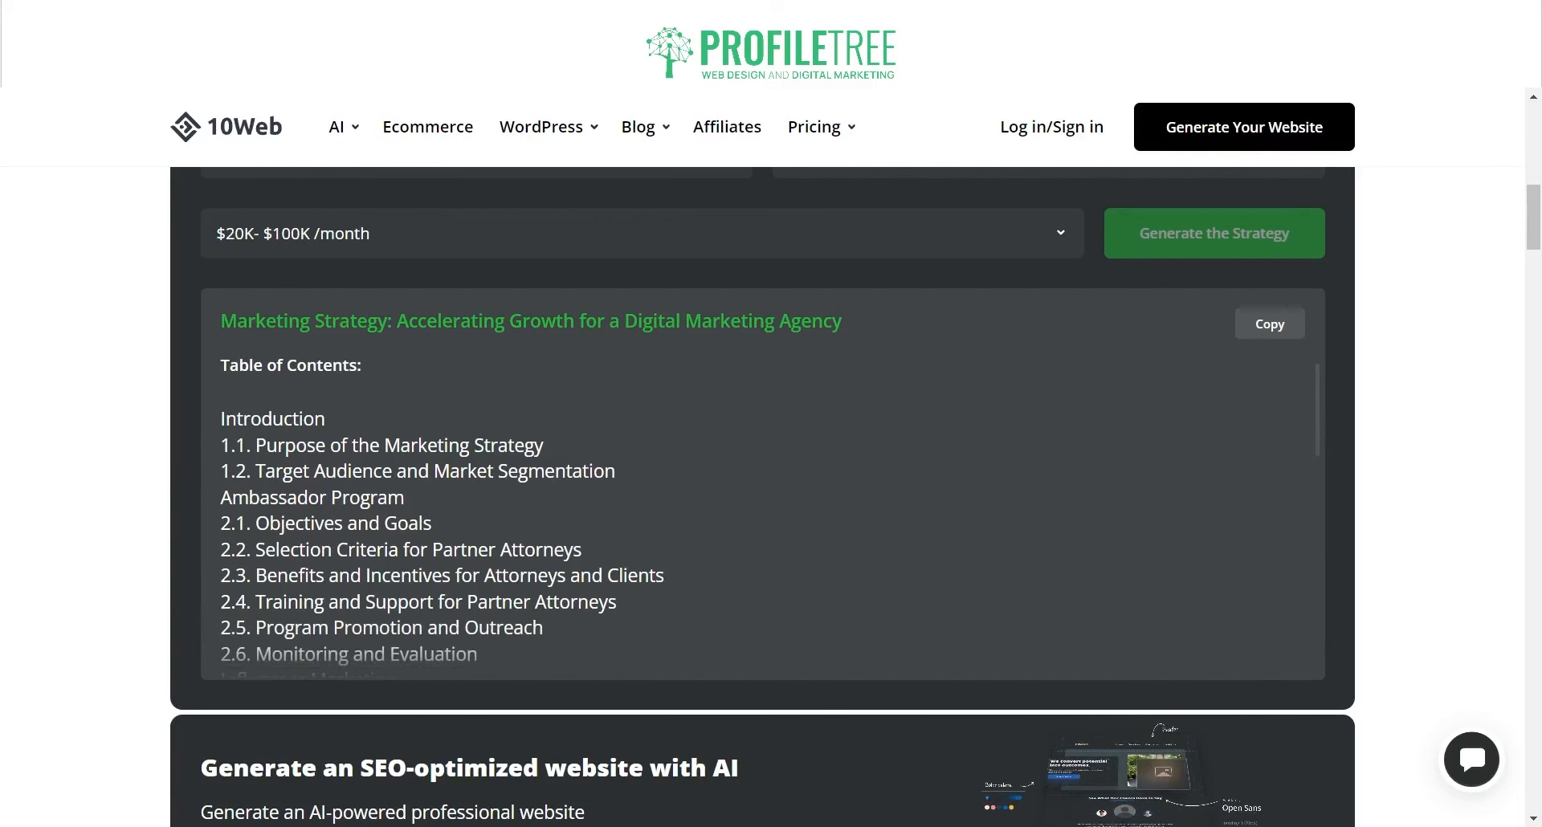
scroll(763, 514, "down", 5)
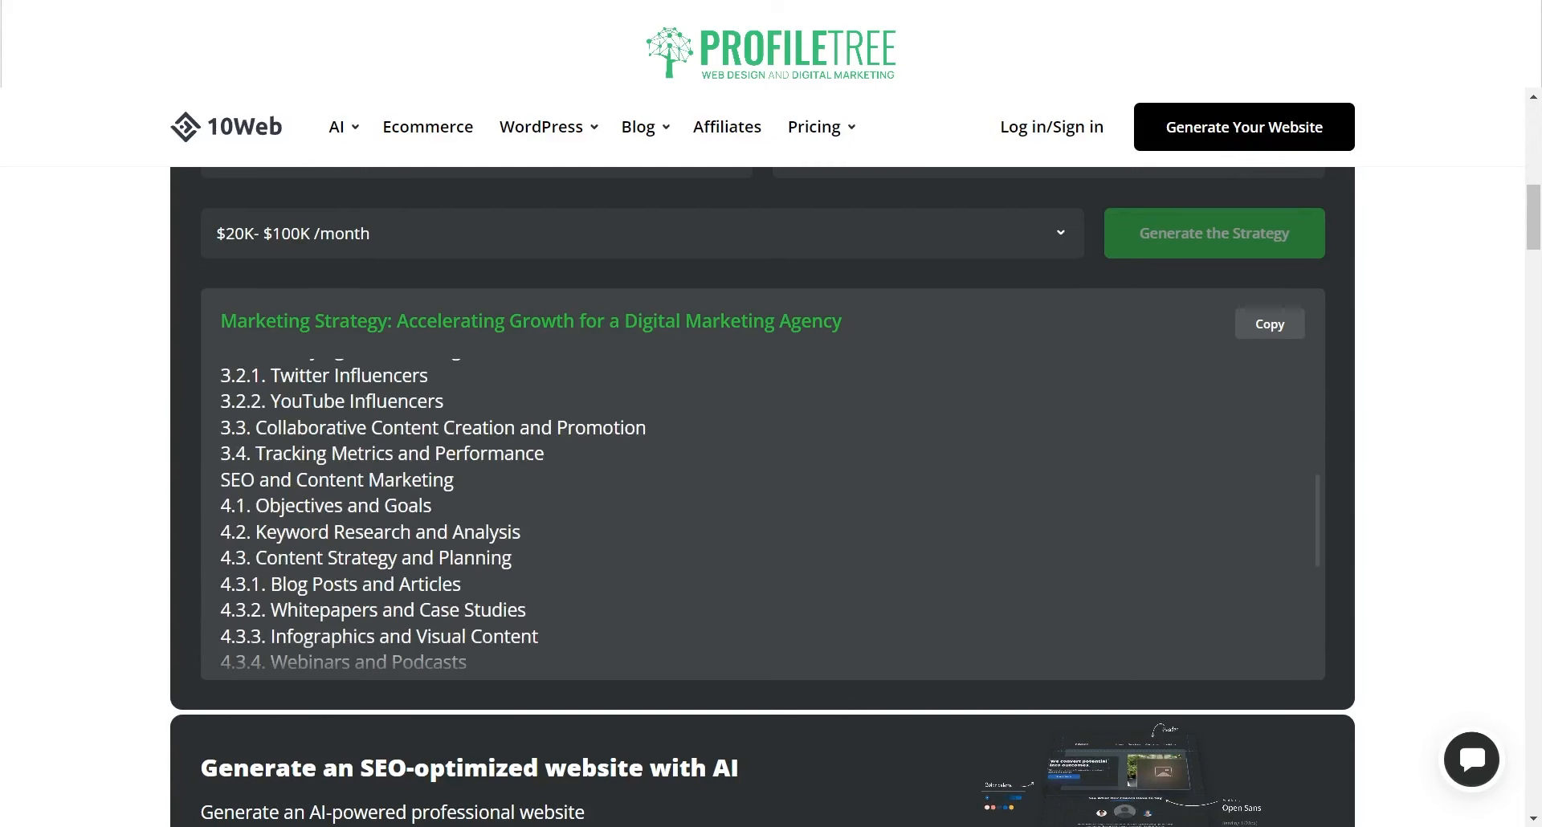
scroll(763, 513, "down", 8)
scroll(763, 514, "up", 8)
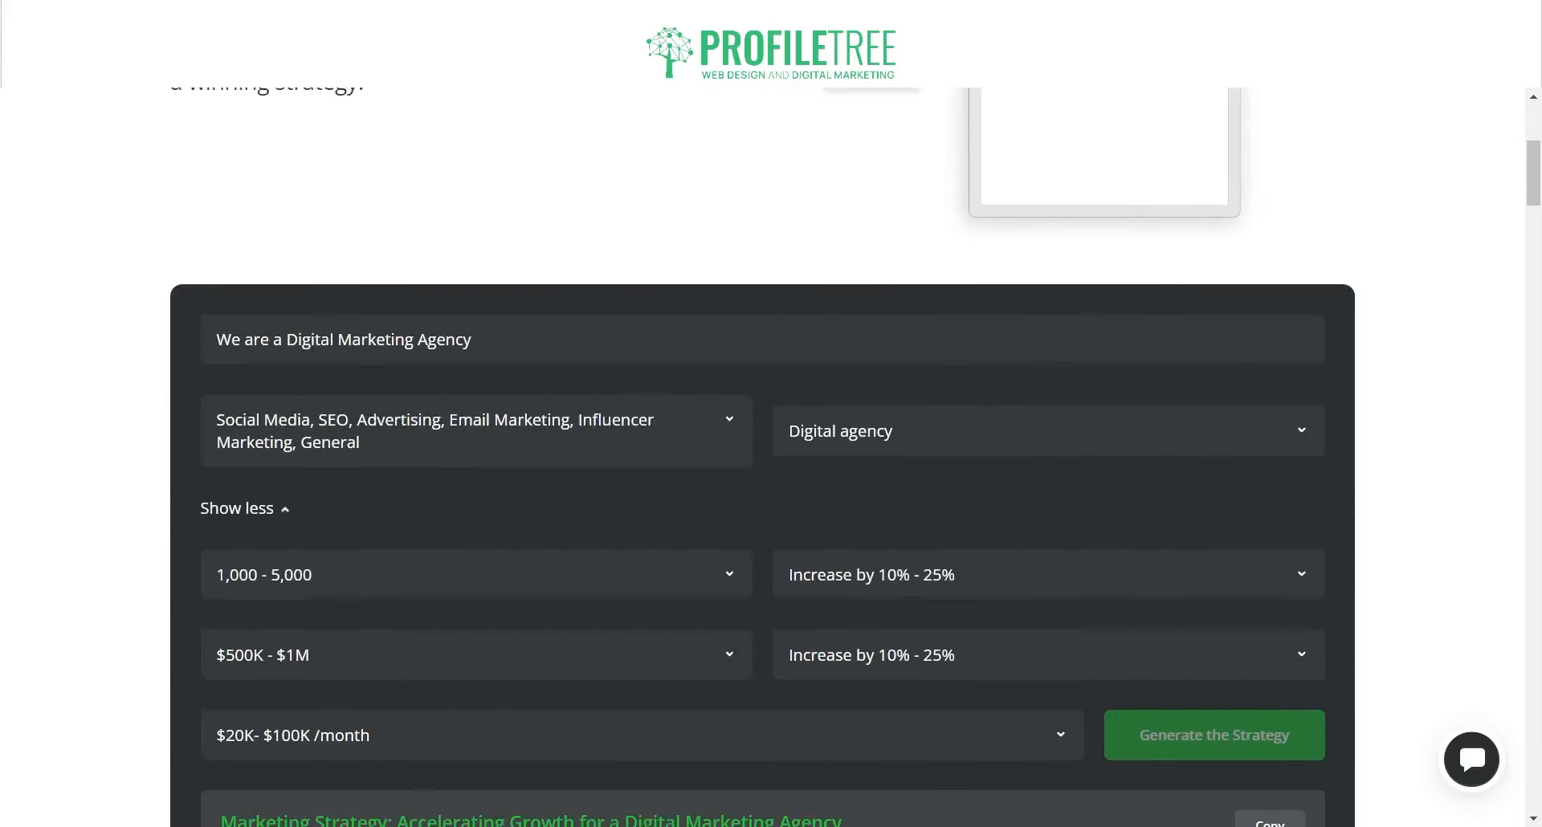
scroll(762, 514, "down", 4)
scroll(763, 514, "up", 8)
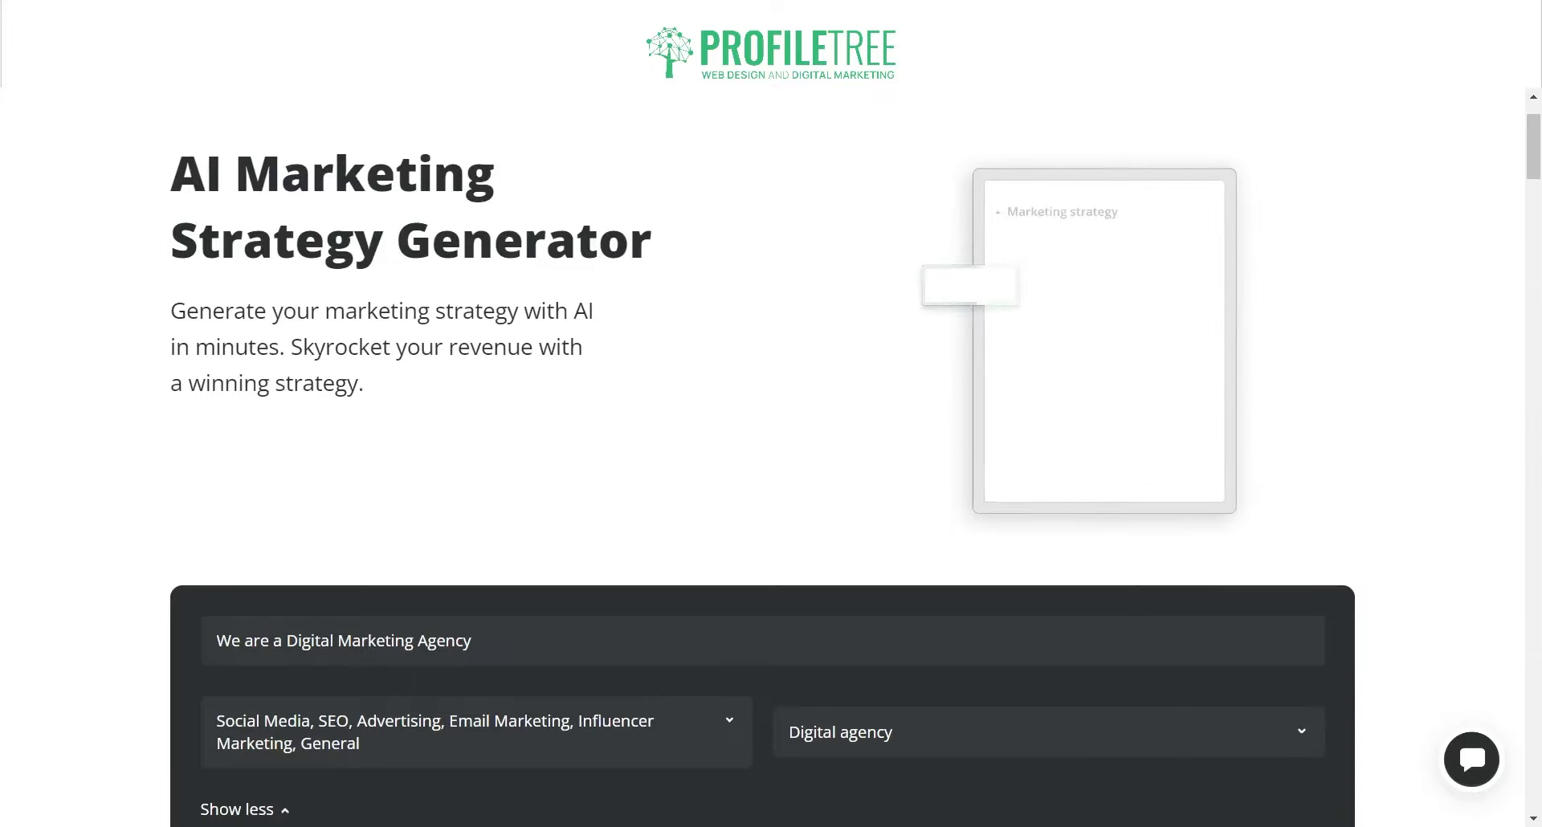
Step: Scroll over the strategy page, then return to the top and bring up the AI tools menu
scroll(763, 458, "down", 5)
scroll(762, 457, "down", 9)
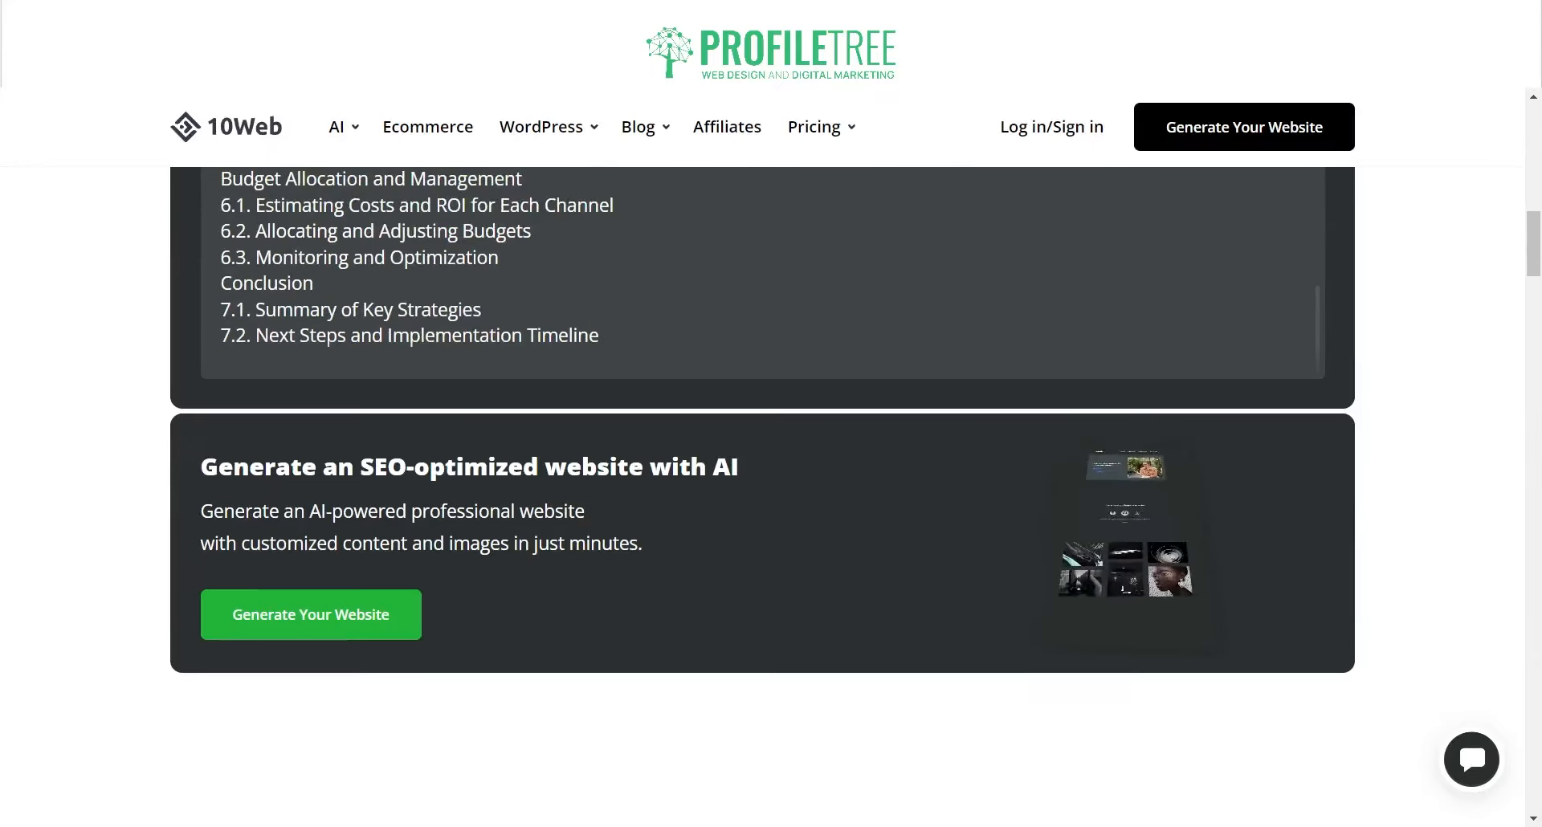
scroll(763, 458, "up", 4)
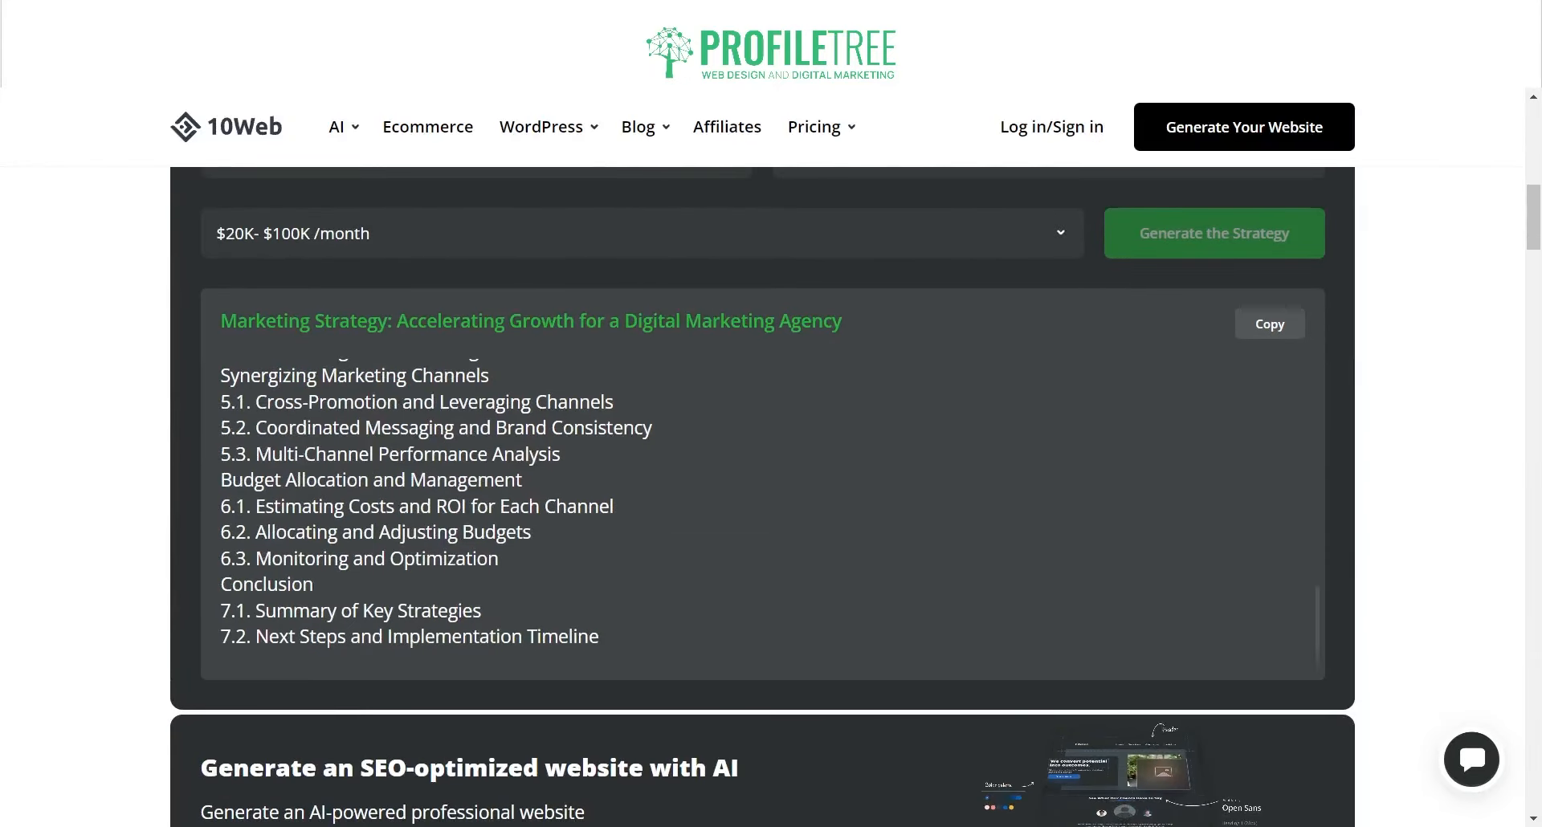
scroll(763, 458, "up", 8)
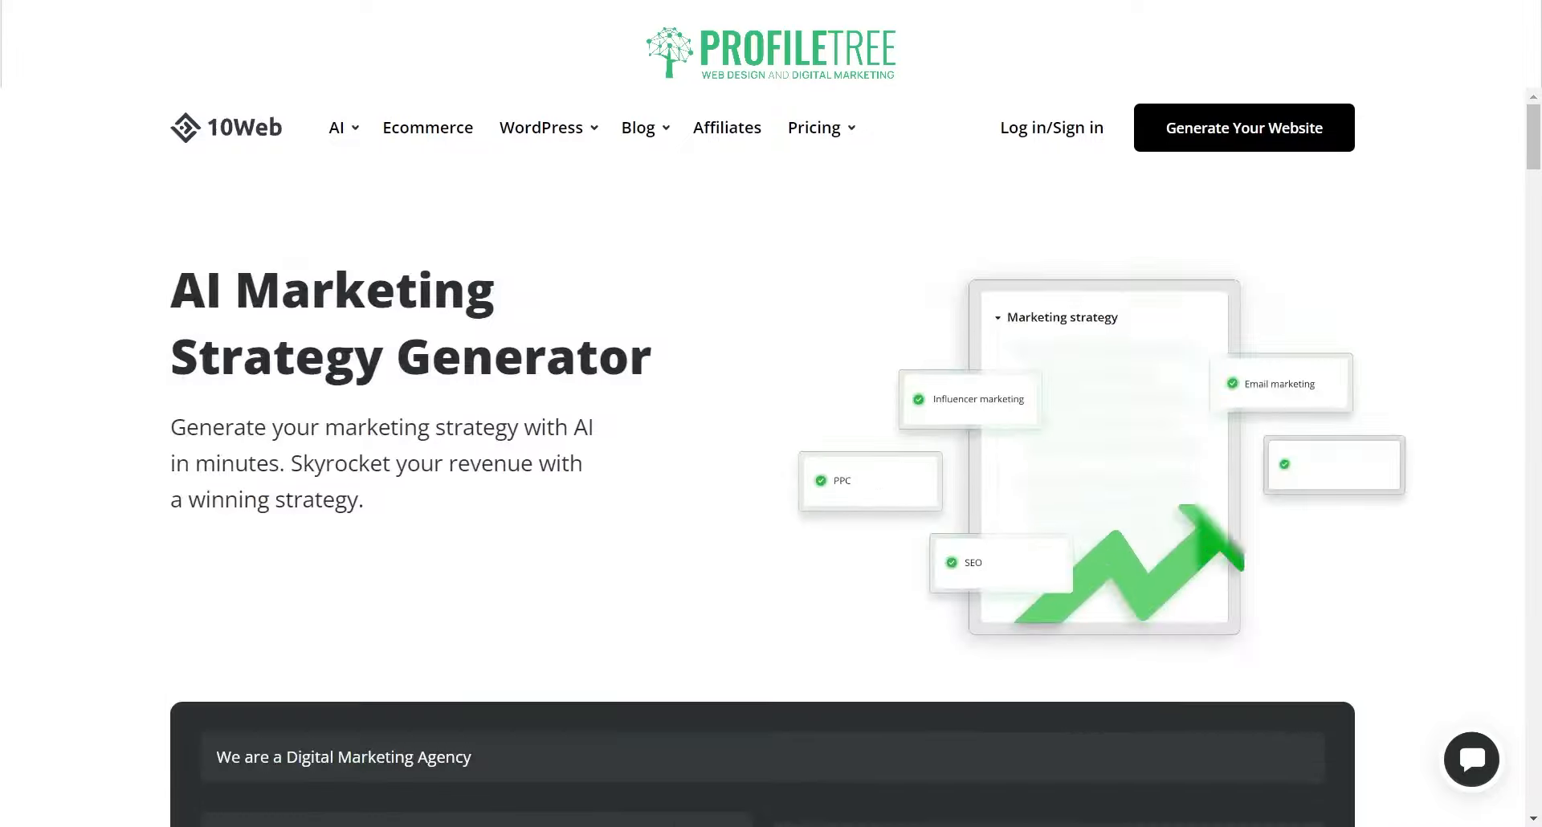
scroll(762, 458, "down", 9)
scroll(762, 457, "down", 12)
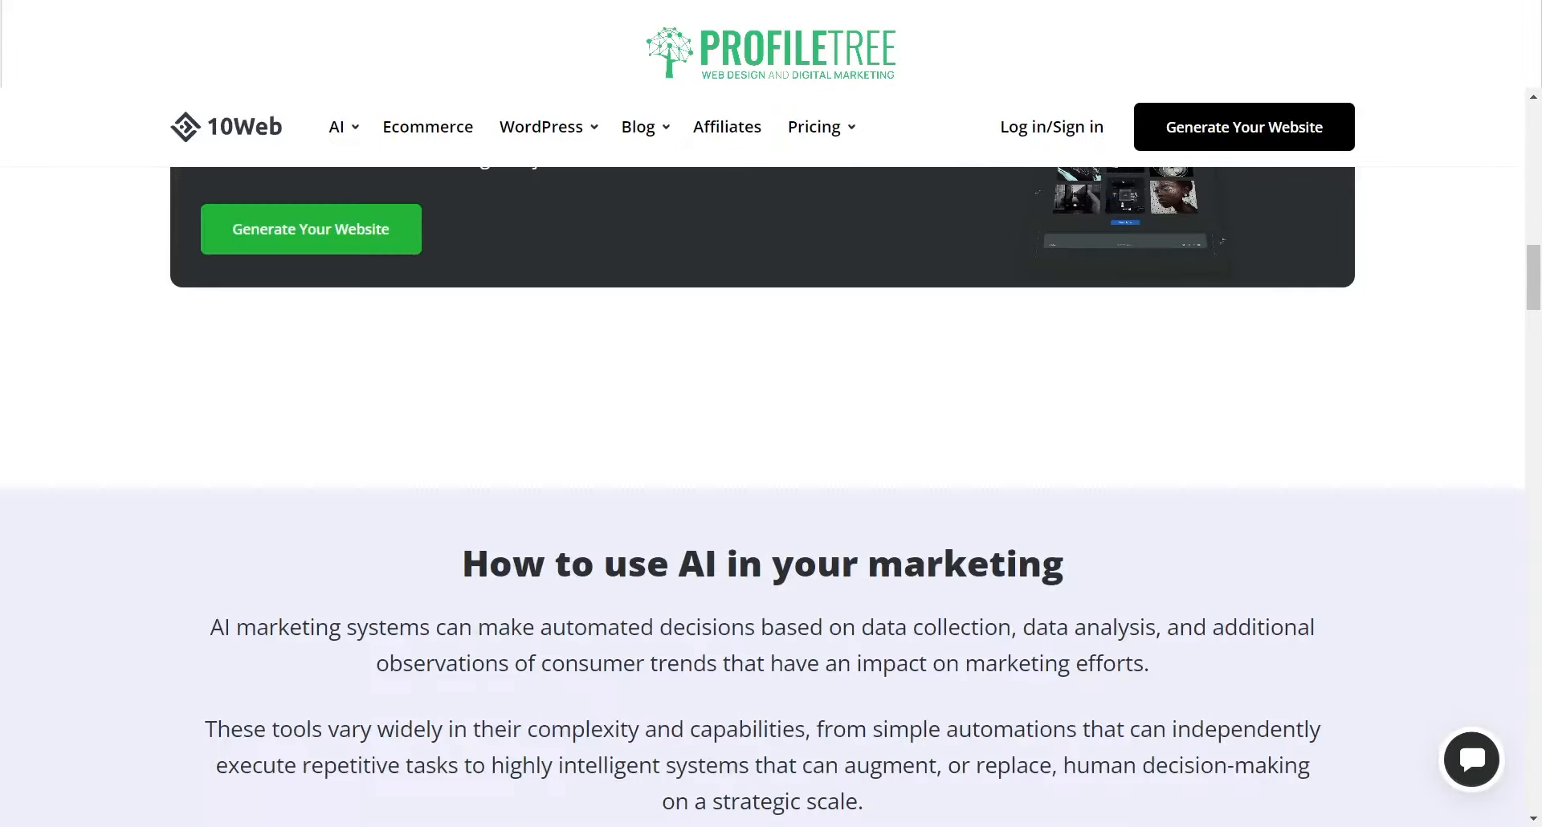
scroll(763, 458, "down", 6)
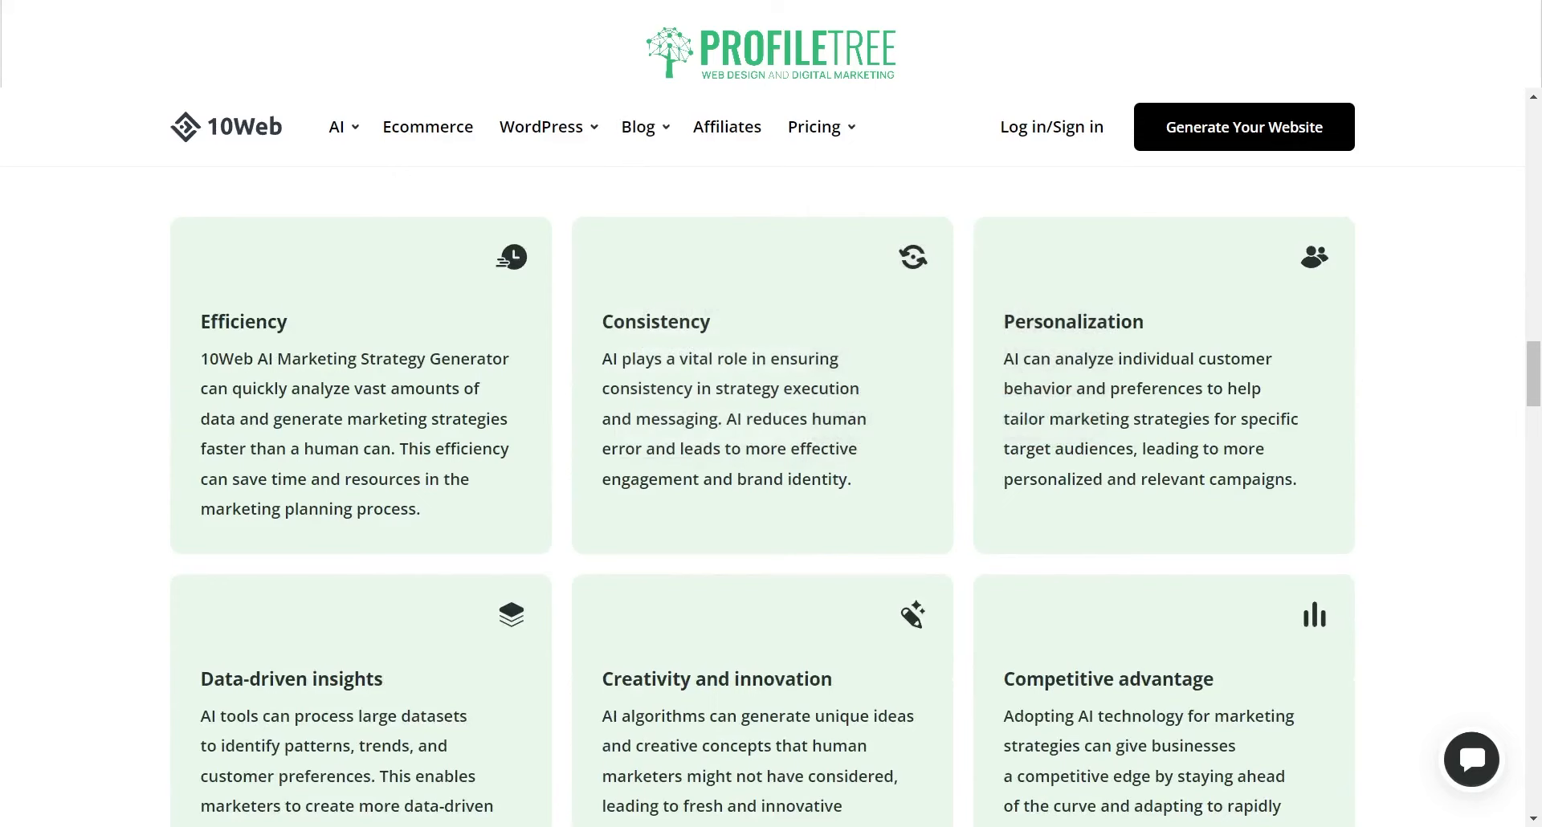
scroll(763, 458, "up", 1)
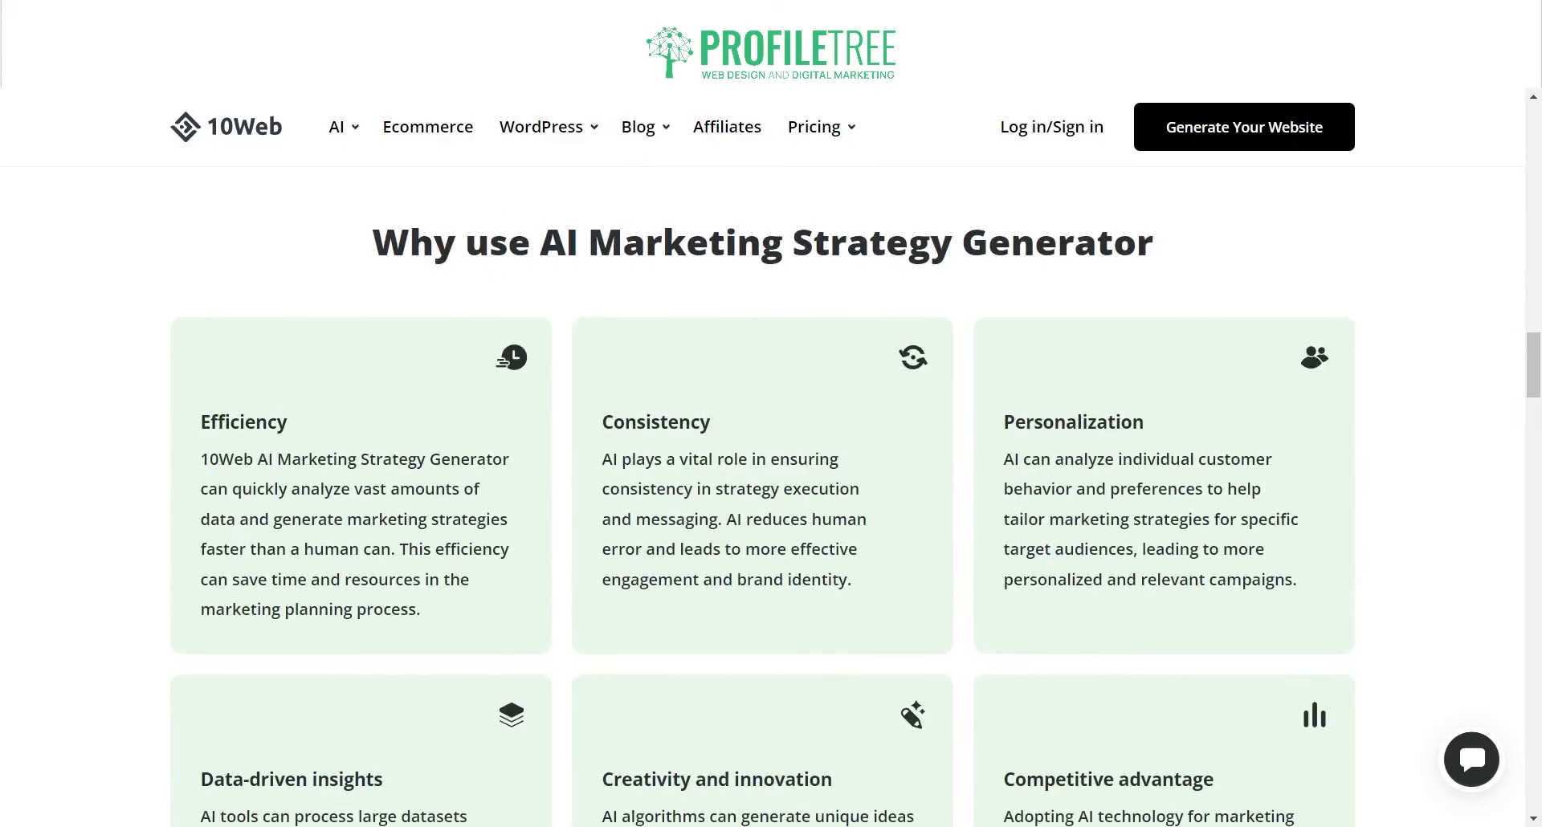
scroll(763, 498, "up", 6)
scroll(763, 498, "down", 15)
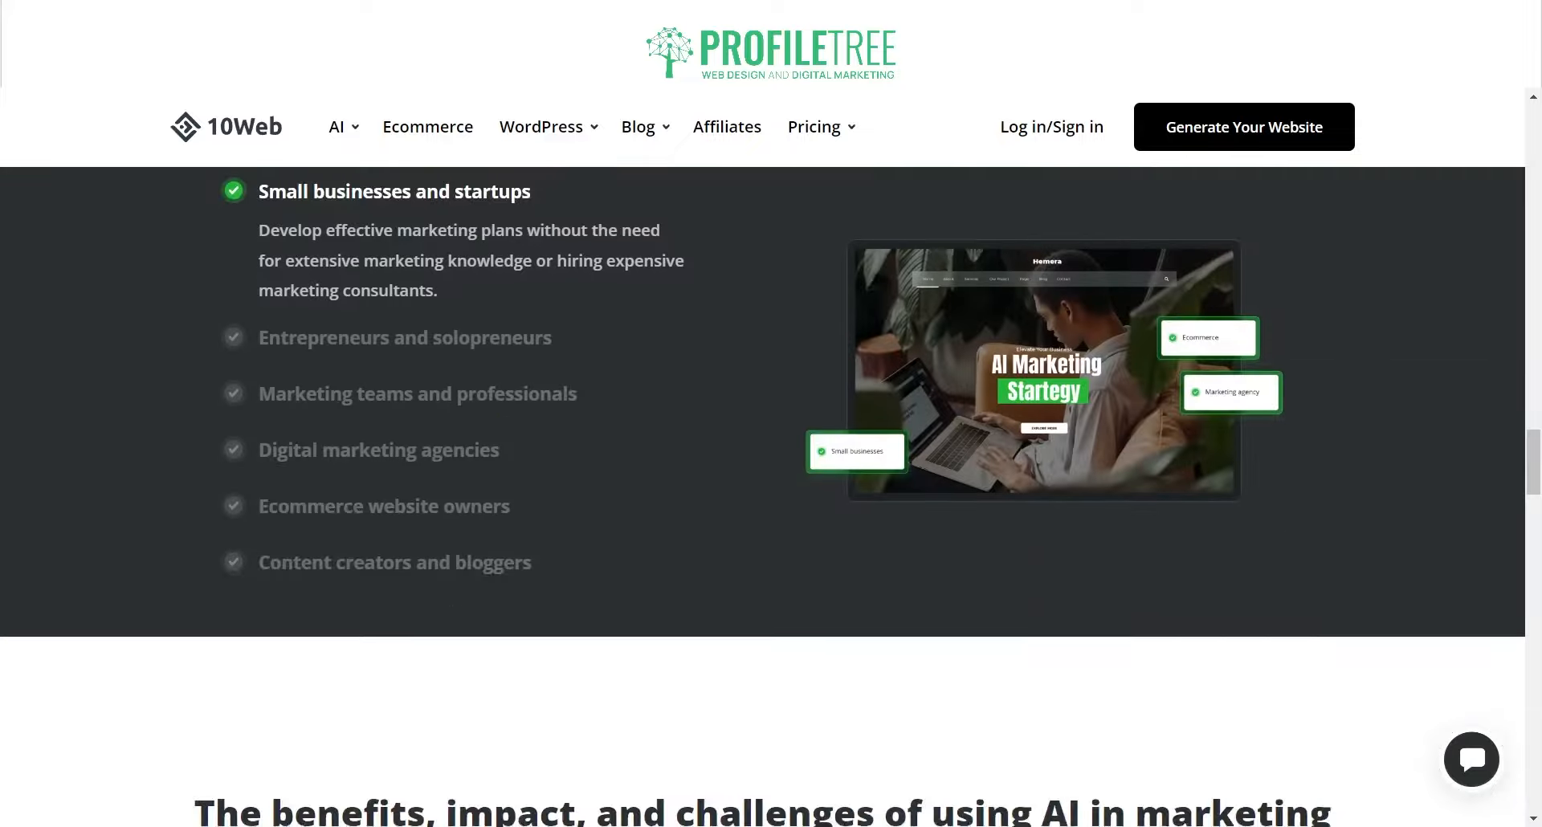
scroll(763, 453, "up", 1)
scroll(763, 458, "up", 20)
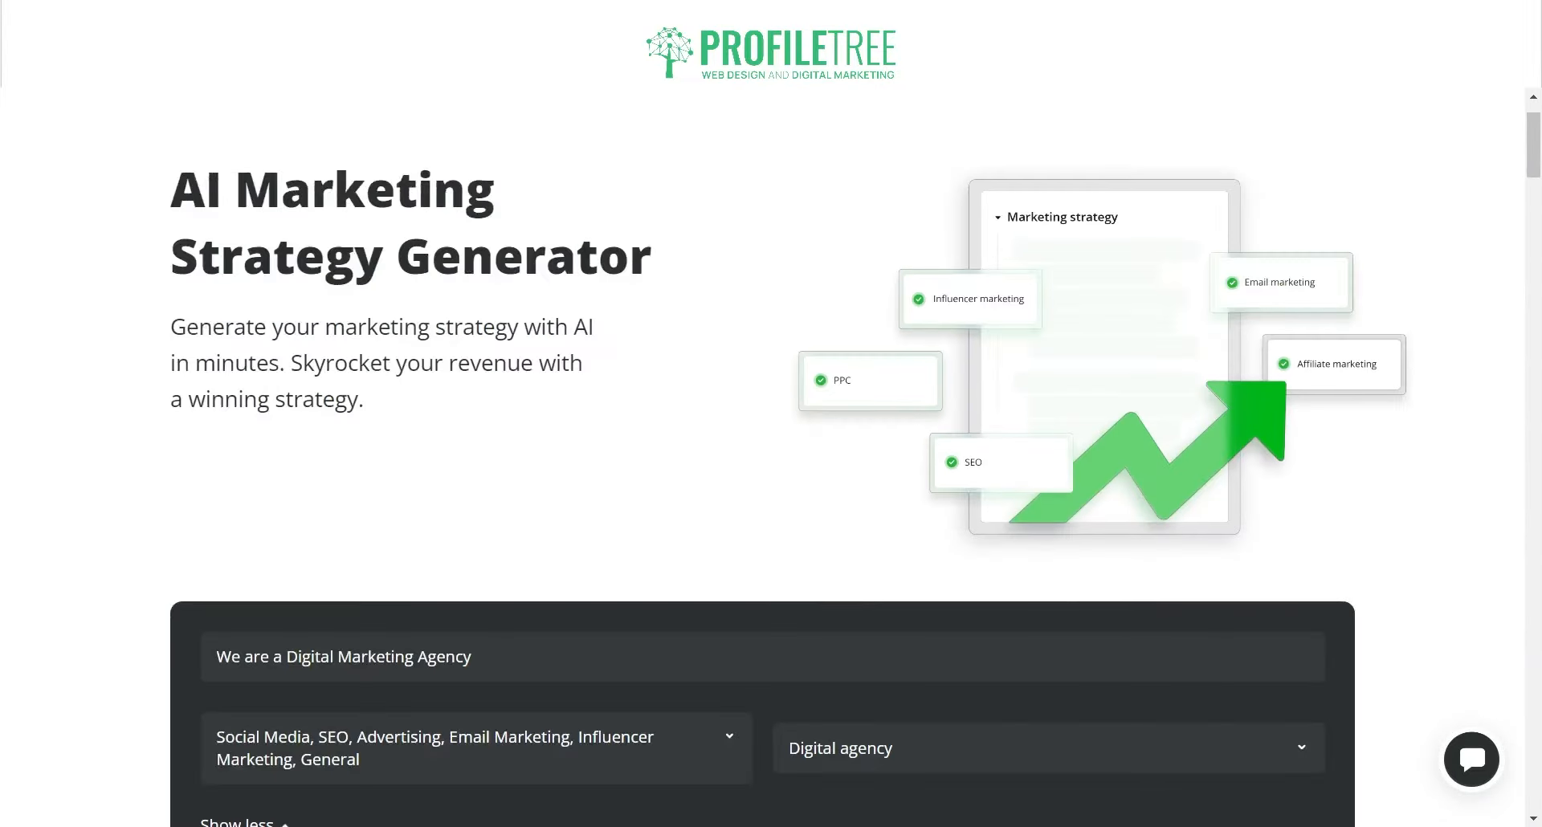
scroll(763, 458, "up", 1)
mouse_move(341, 128)
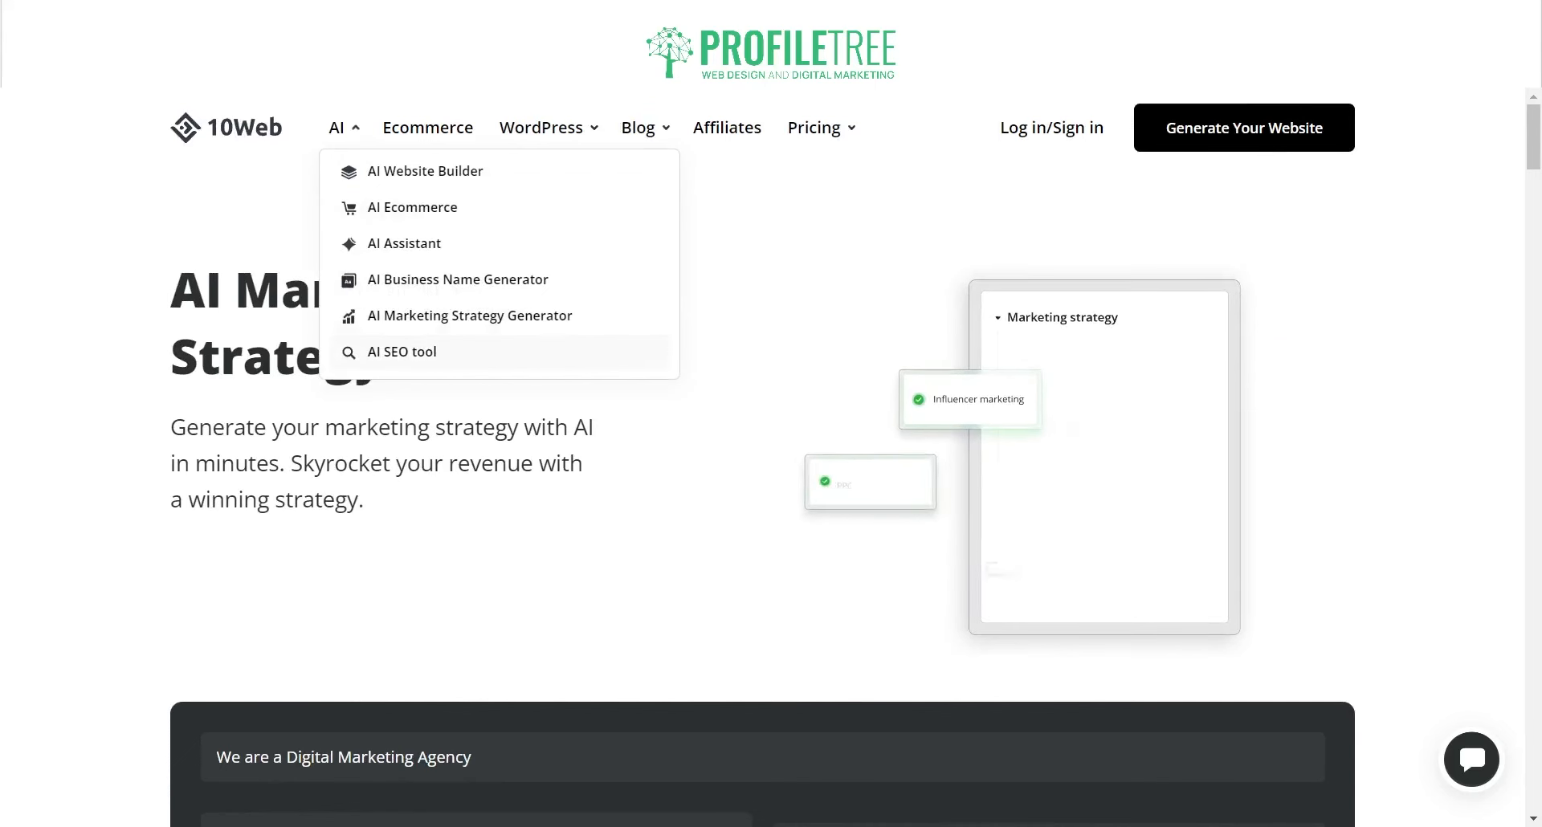
Step: Open the AI SEO tool and enter ProfileTree as the business description
left_click(378, 350)
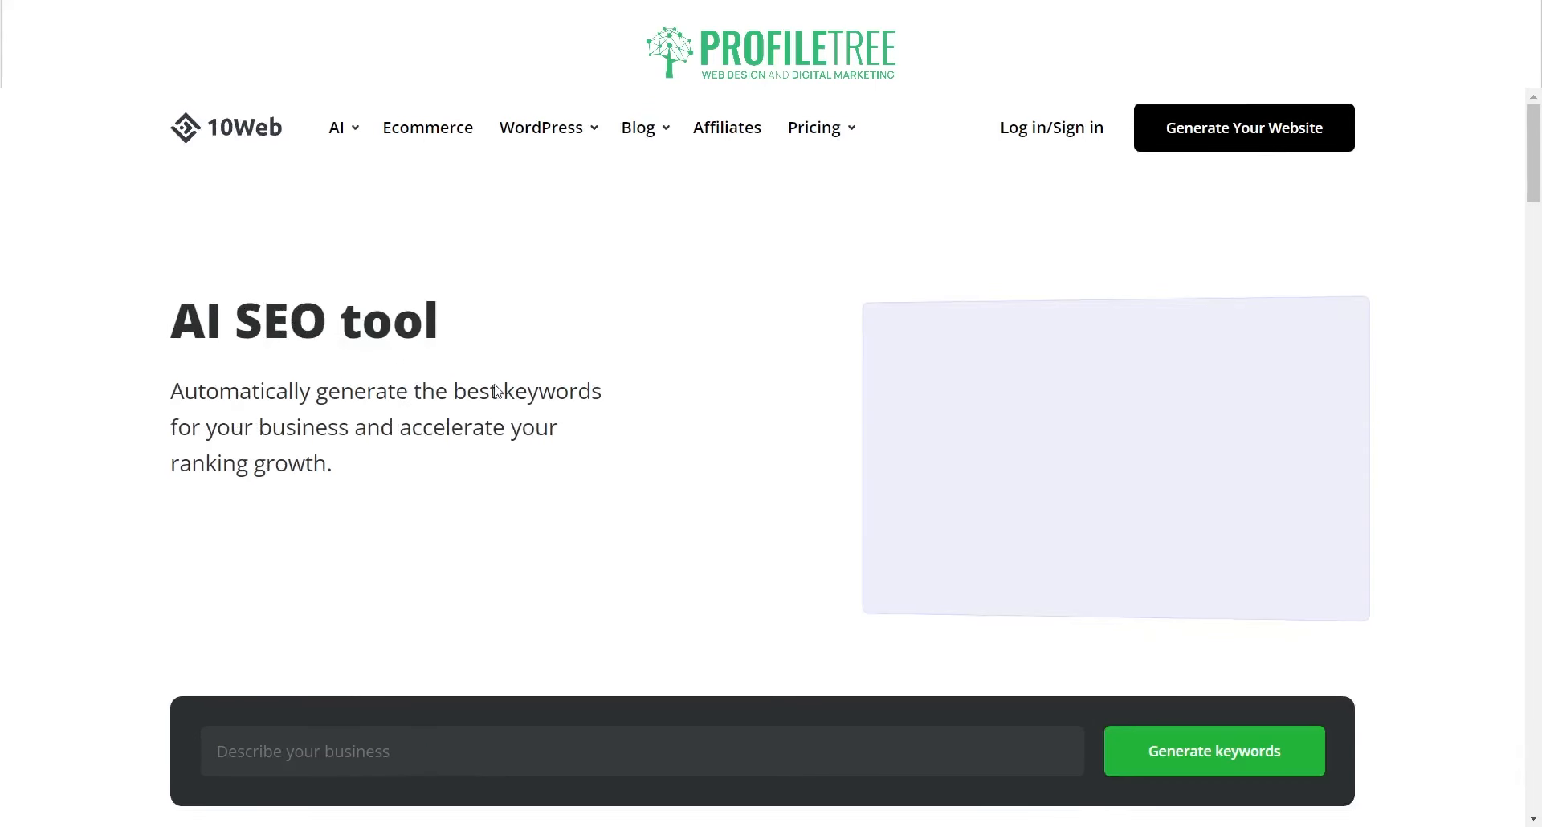
scroll(496, 391, "down", 1)
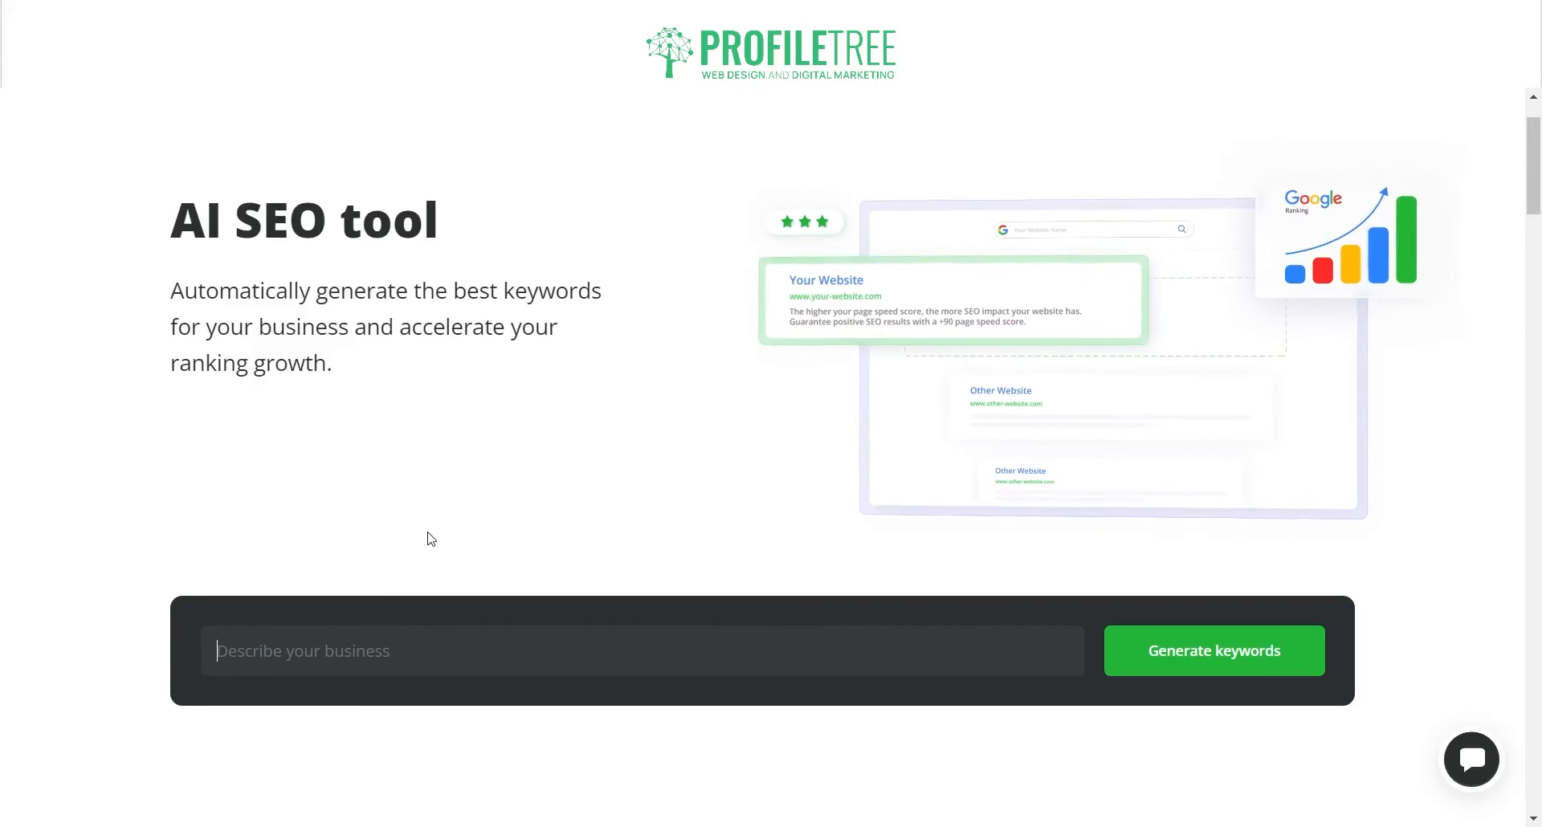
type("PR")
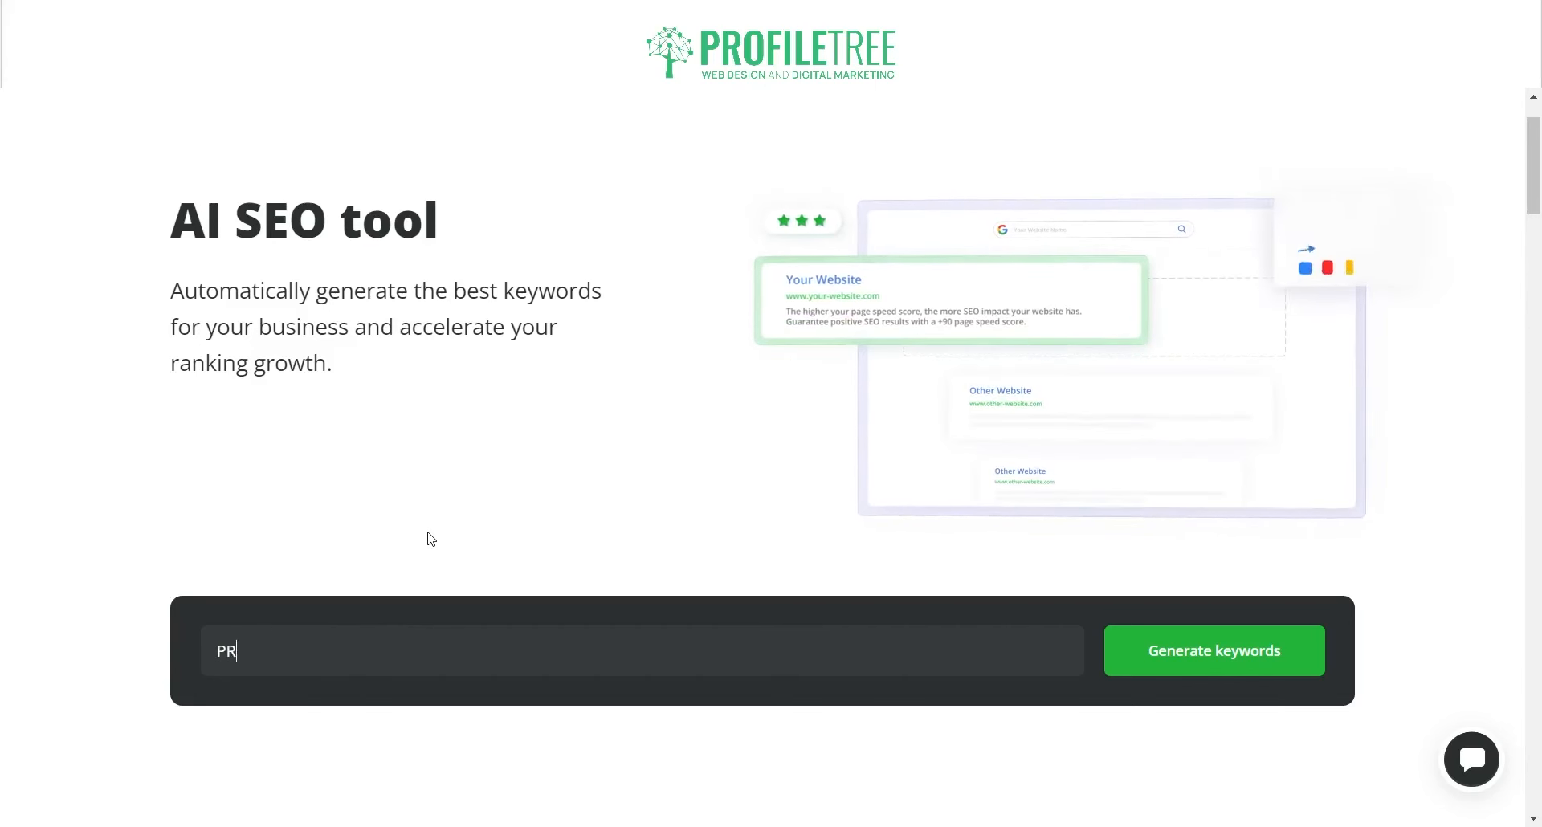
type("ofiileTre")
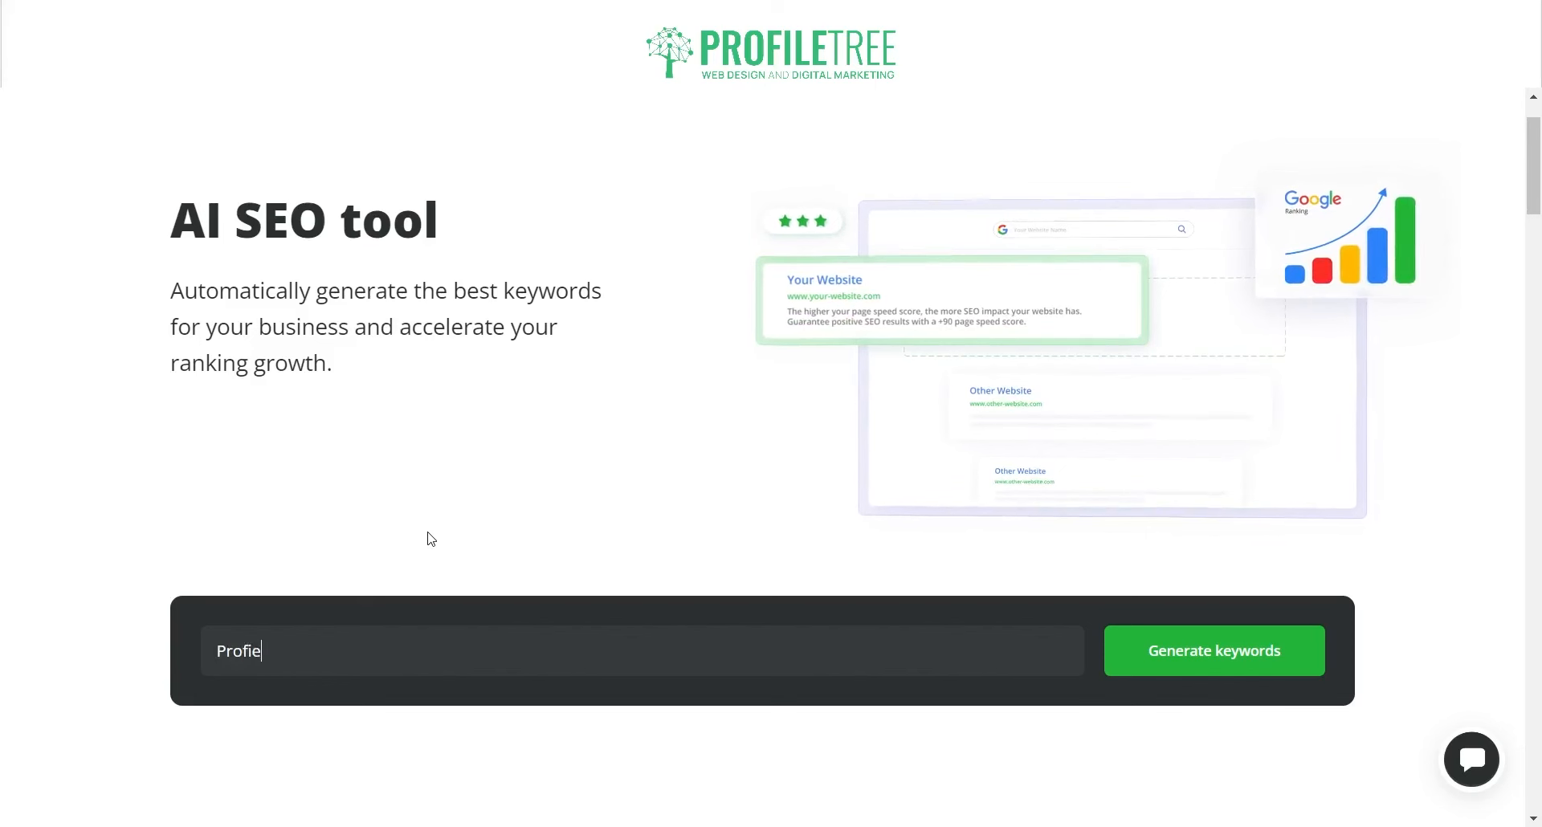
type("e")
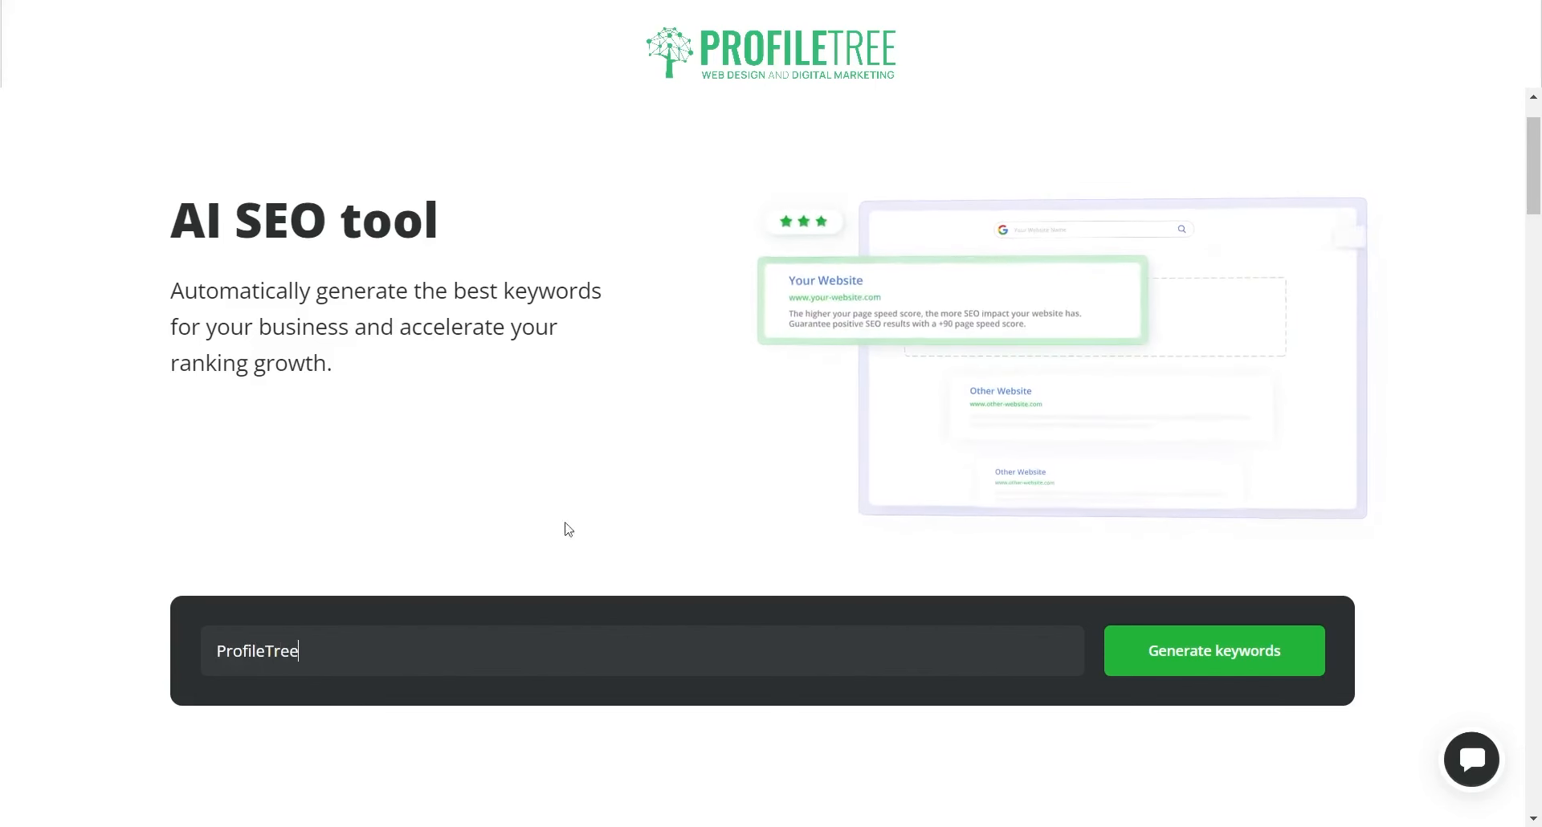
Step: Generate SEO keywords for ProfileTree and review results like Digital marketing agency and PPC advertising
left_click(1231, 664)
scroll(423, 397, "down", 1)
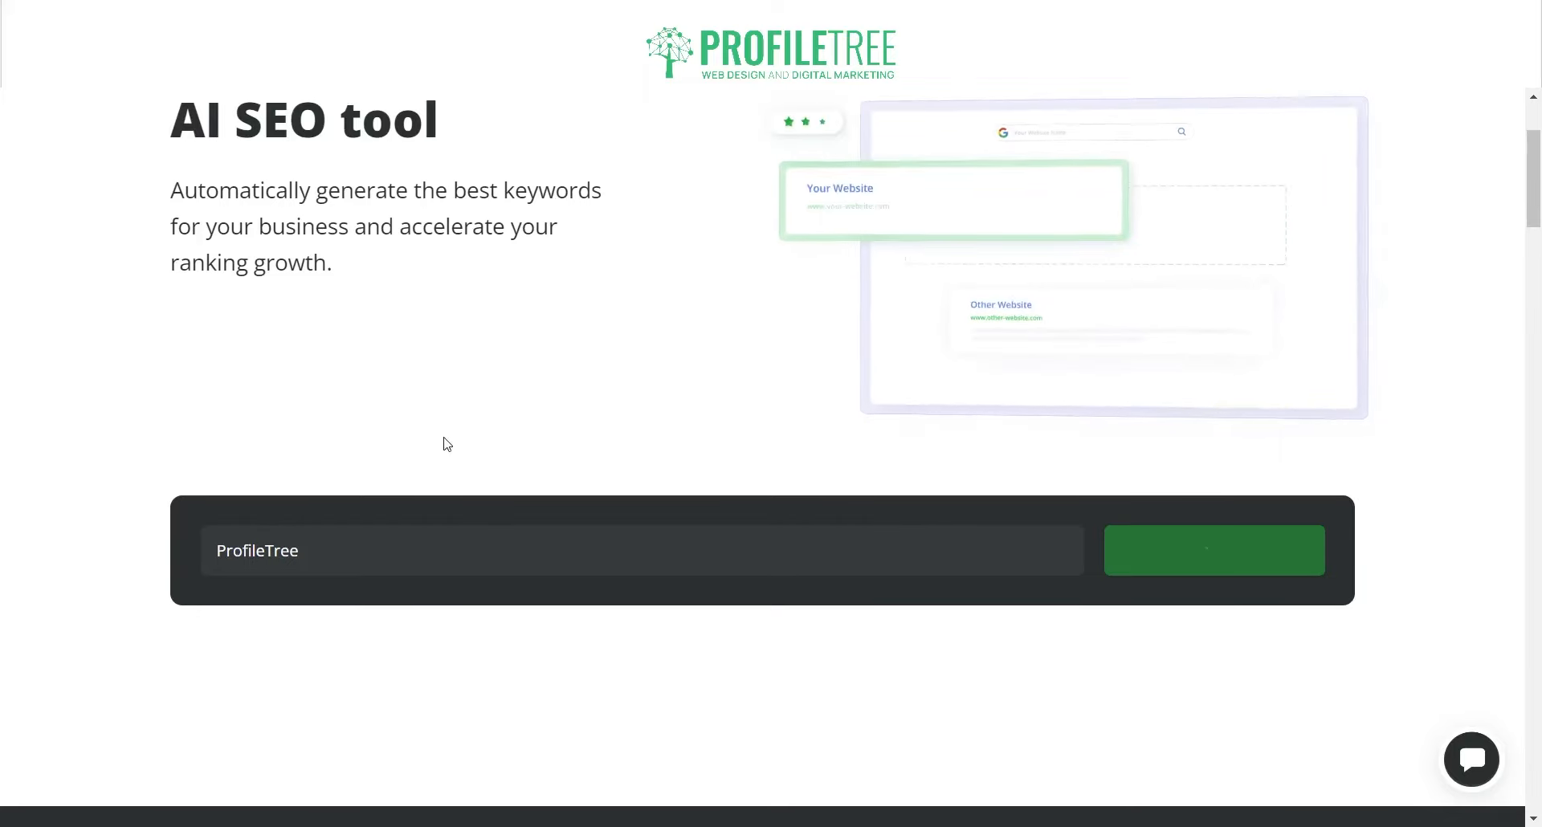
scroll(432, 458, "down", 1)
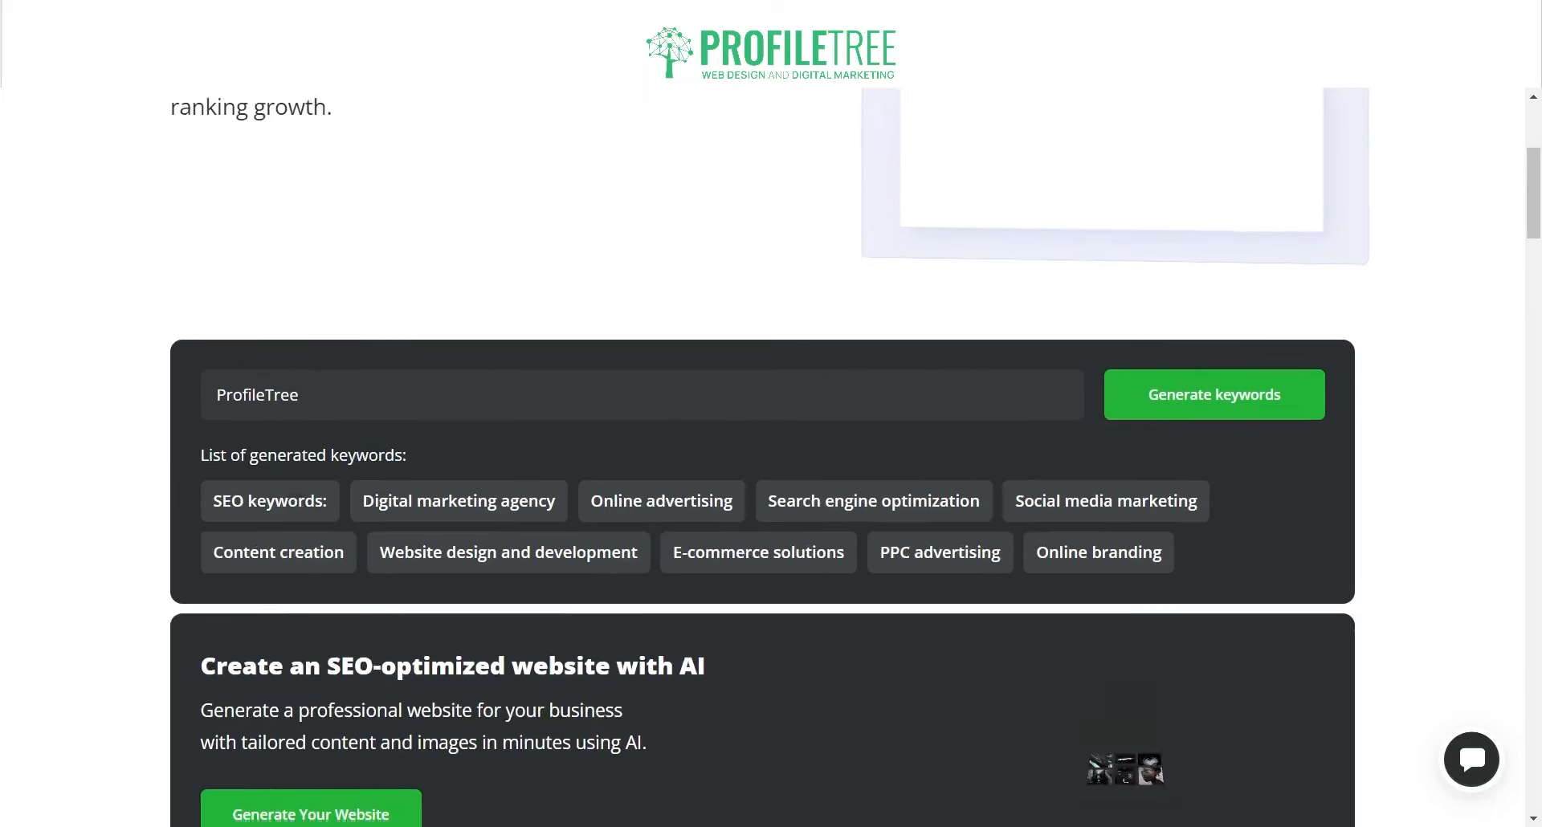
scroll(623, 399, "down", 2)
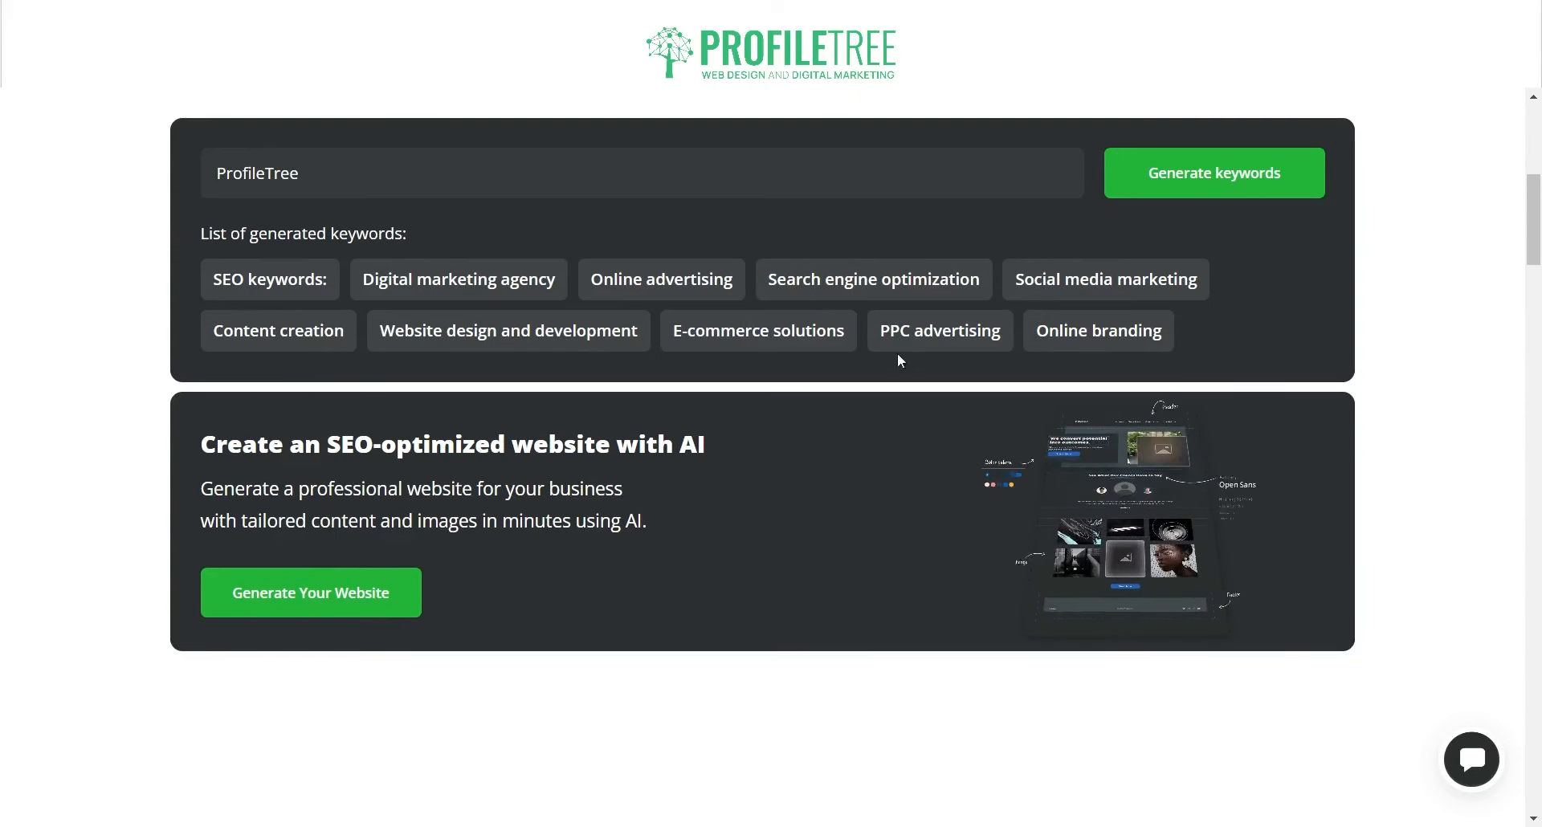
scroll(741, 348, "up", 3)
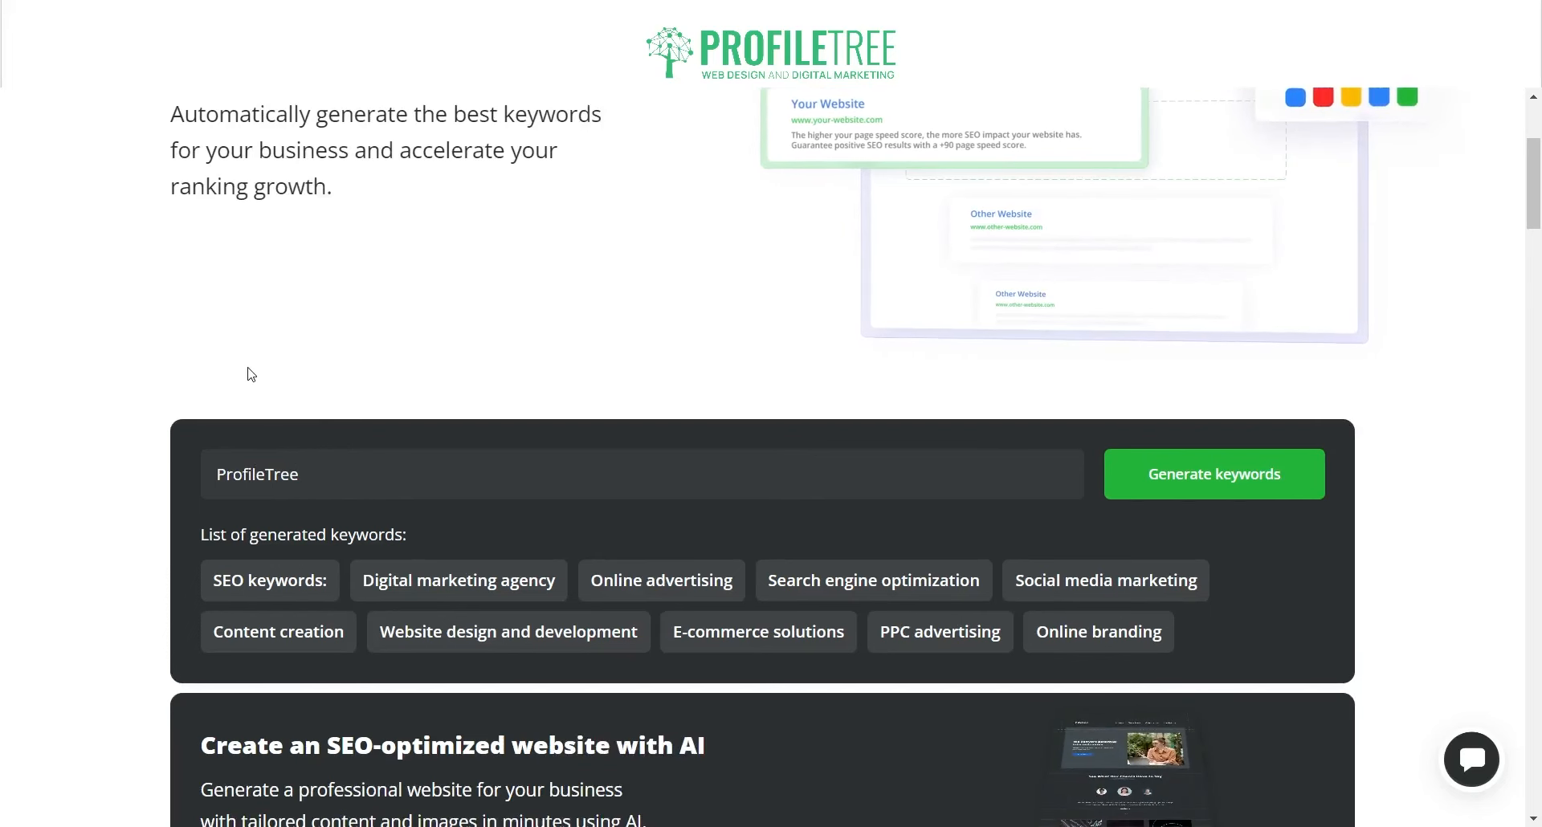
scroll(502, 574, "down", 3)
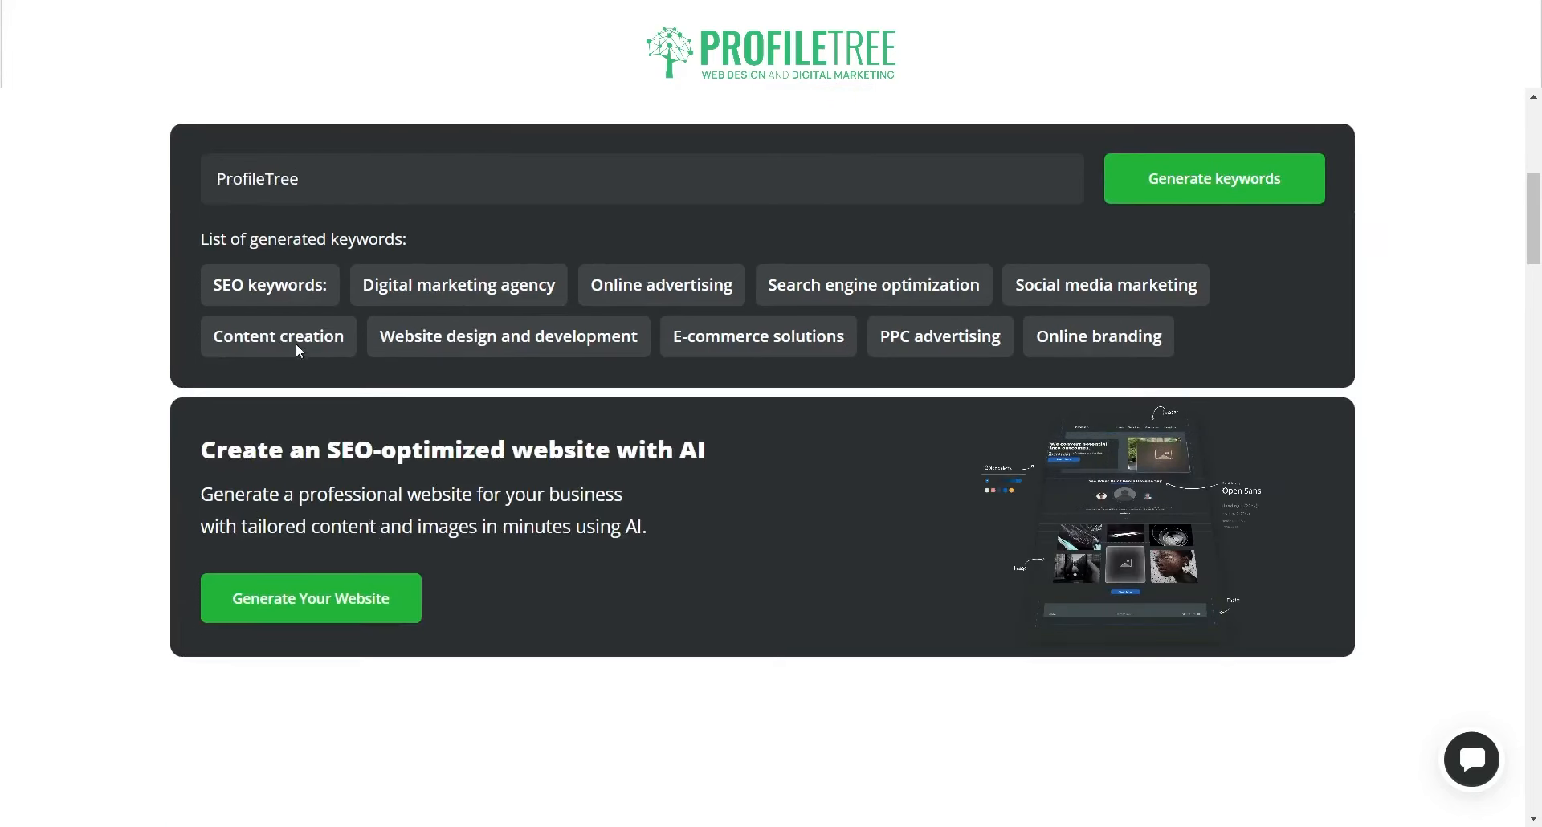
scroll(317, 385, "up", 2)
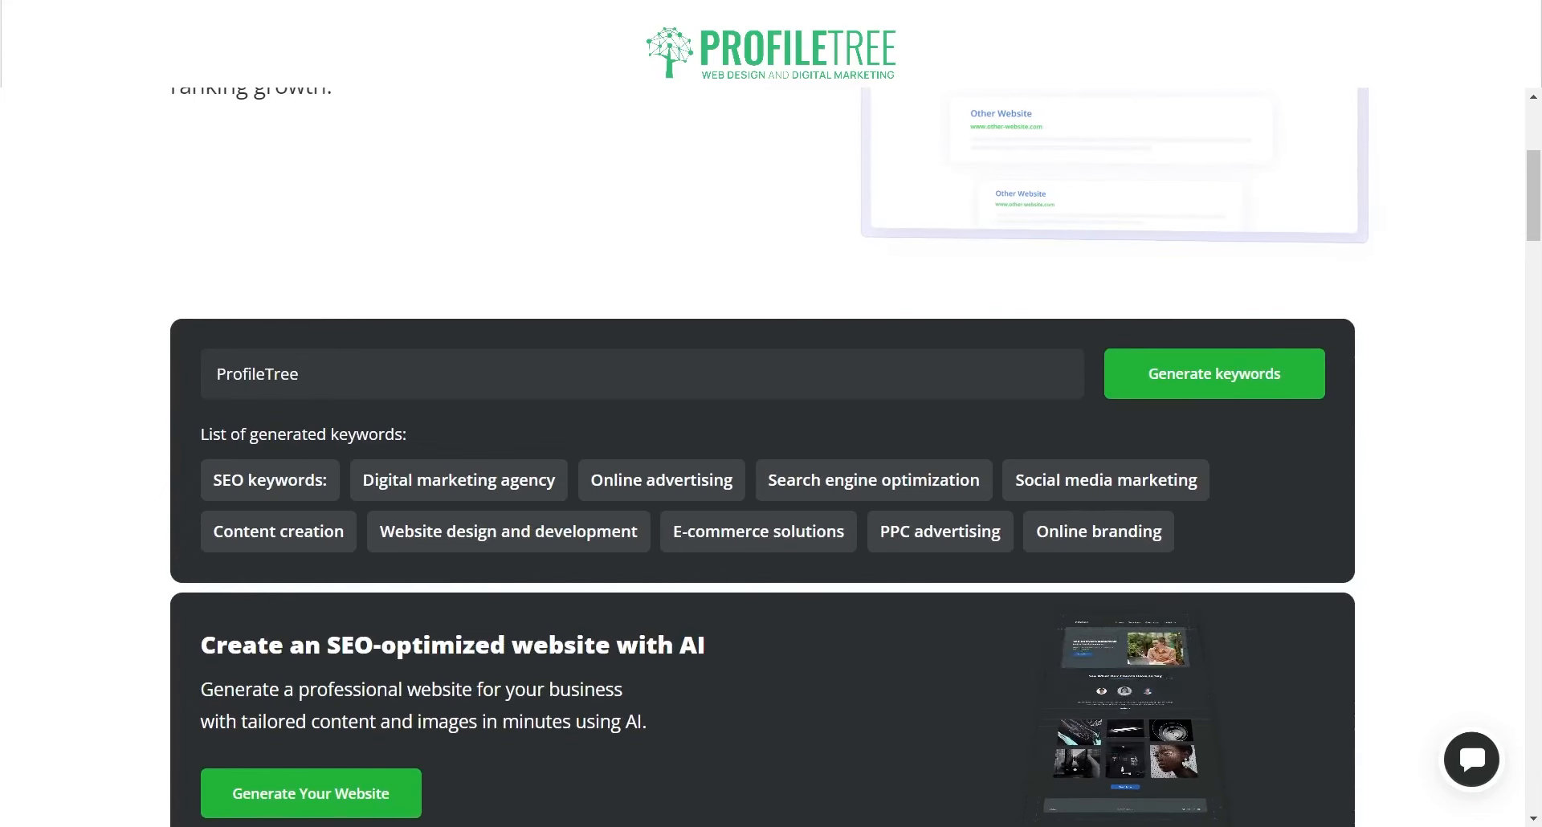
scroll(769, 514, "up", 3)
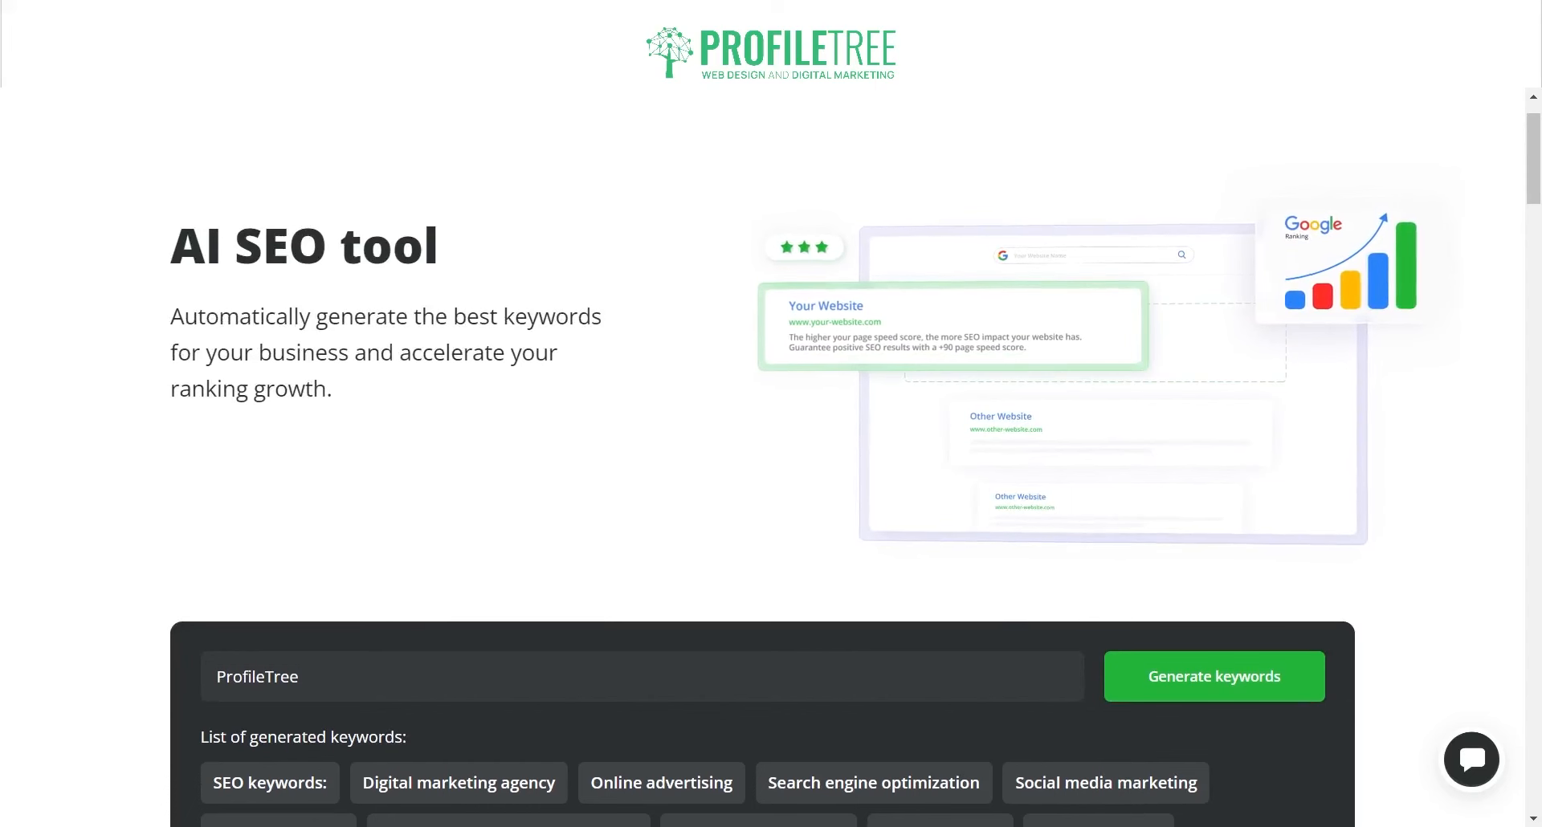
scroll(585, 393, "down", 3)
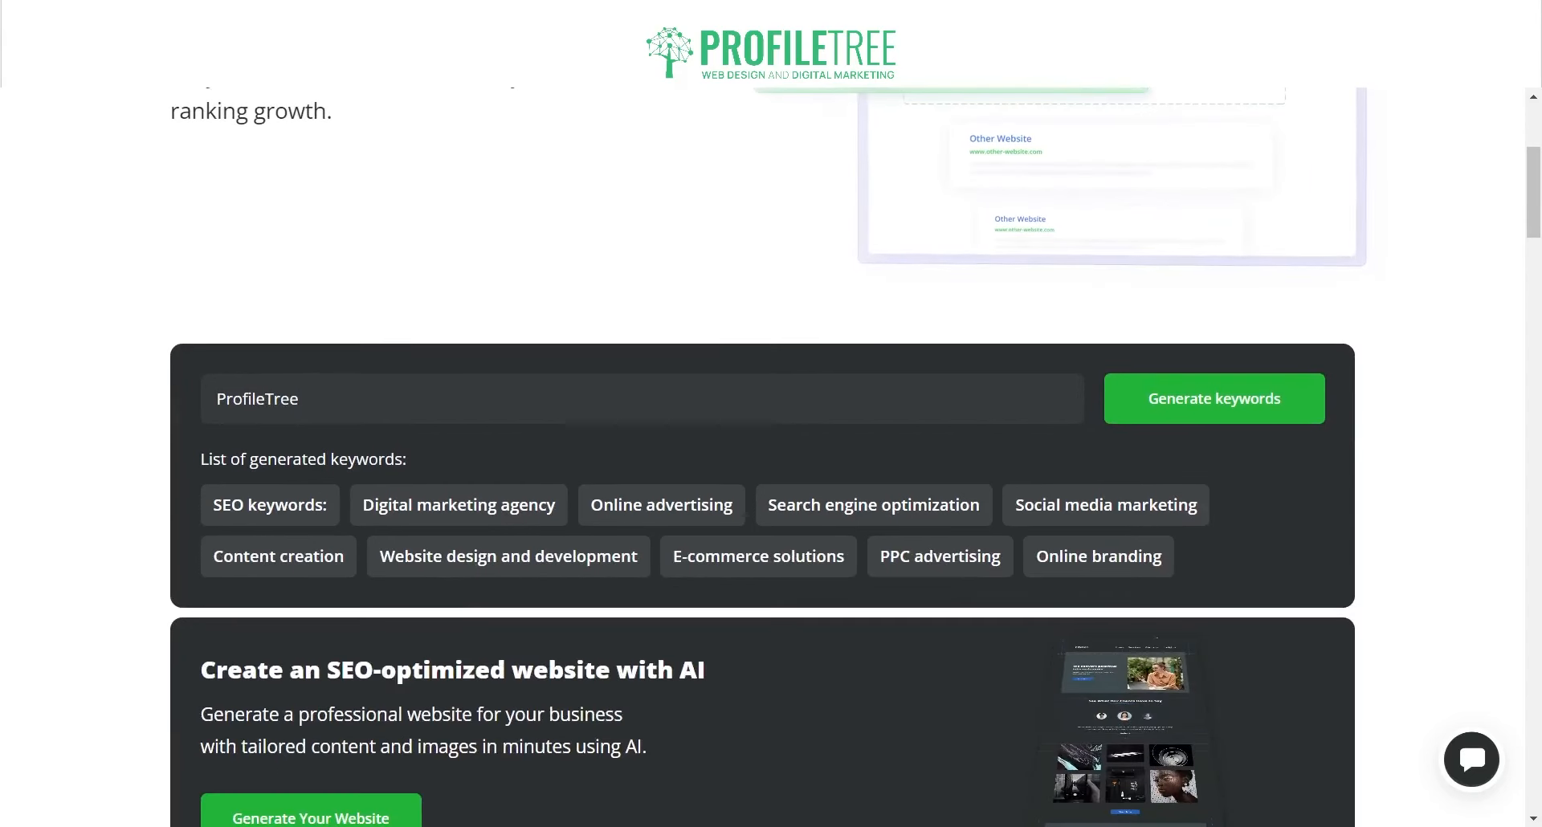
Step: Replace the description with 'Amazing Cars and Drives' and generate new keywords
double_click(585, 393)
type("Amaz")
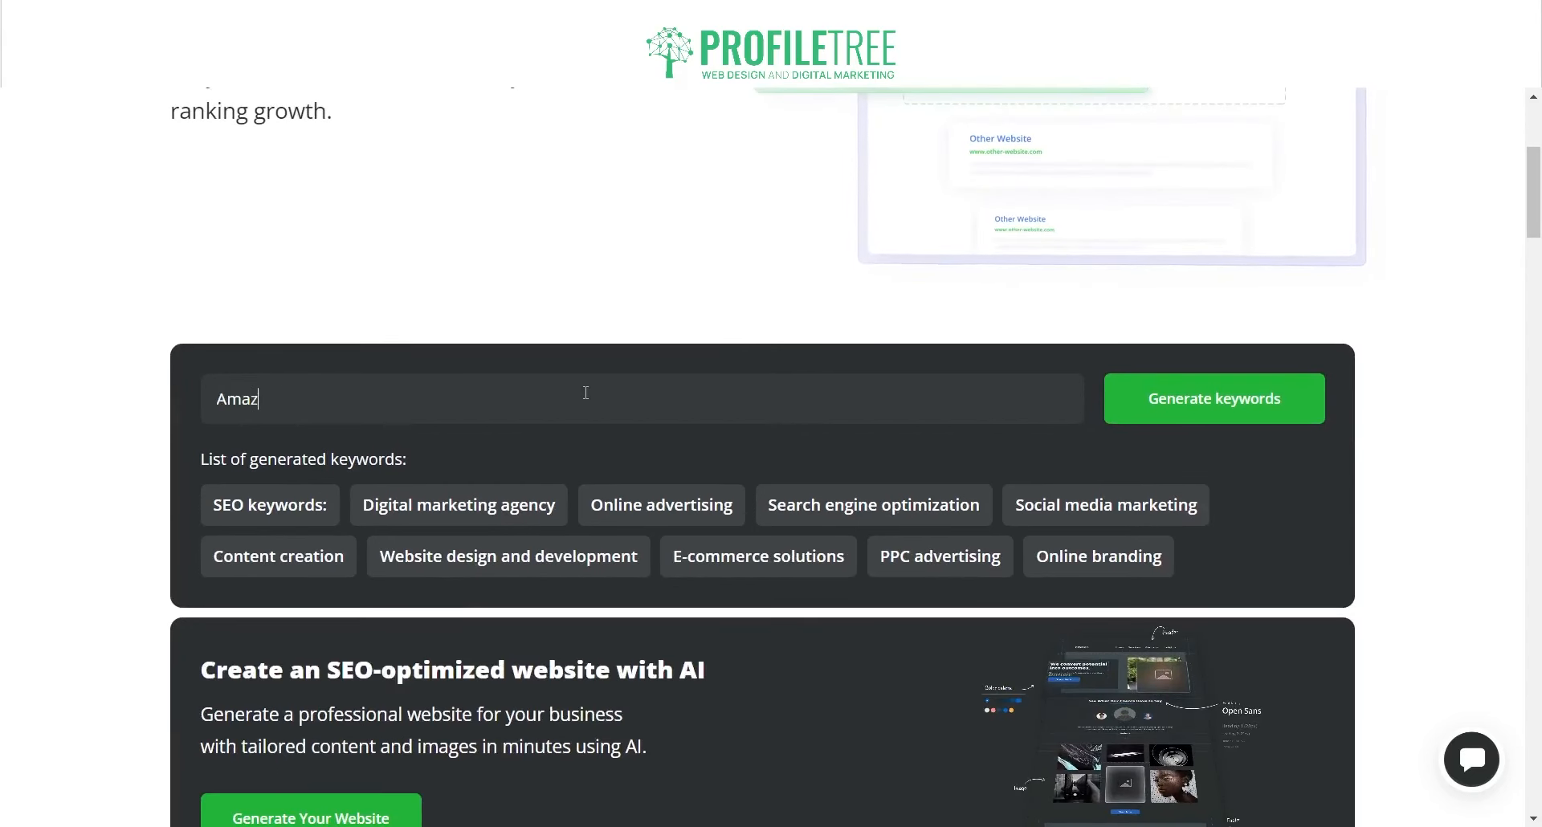
type("ing Cars ")
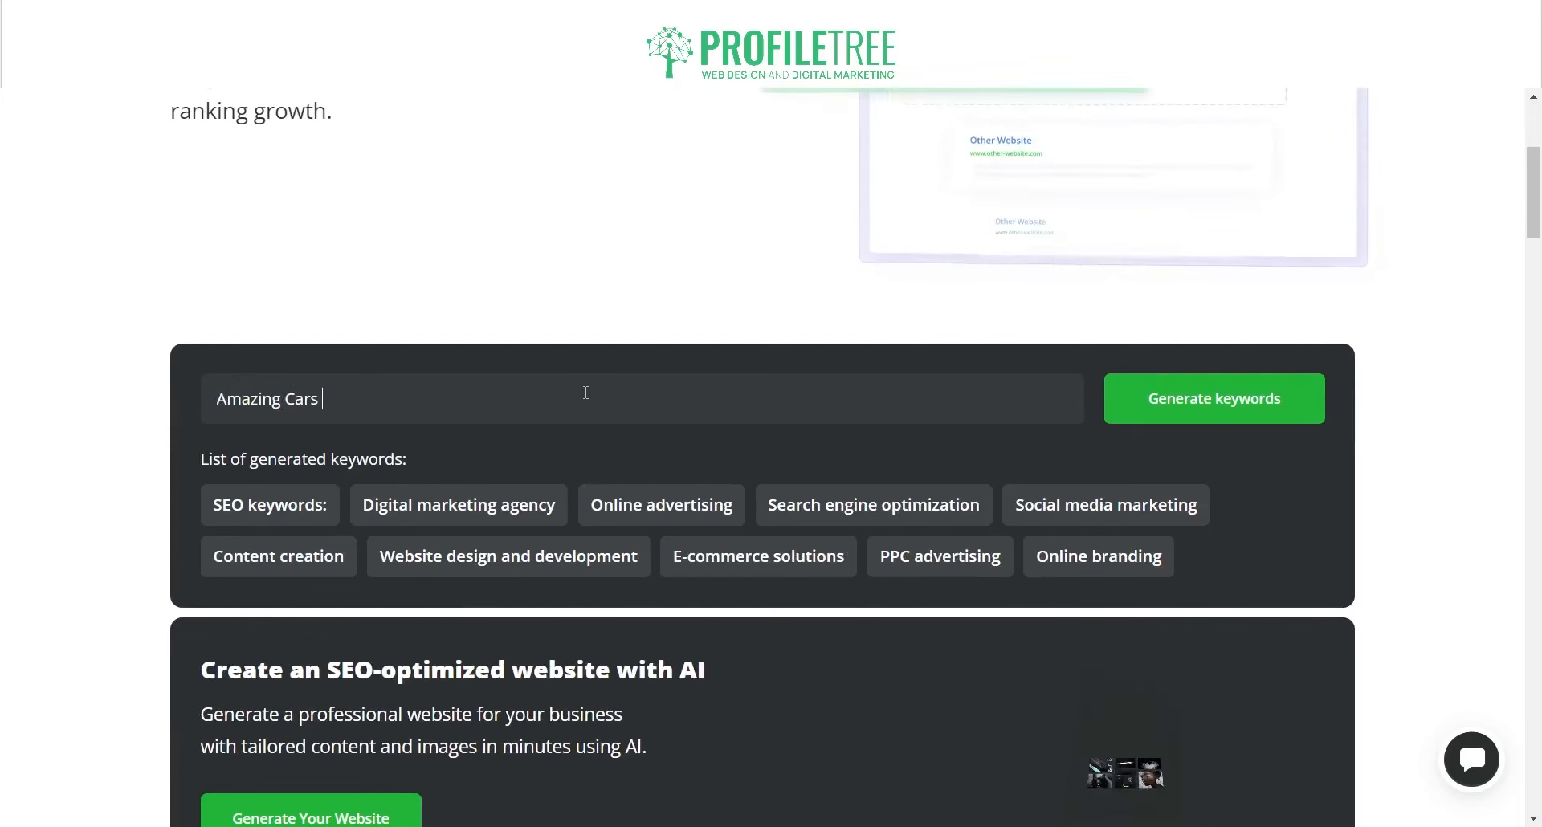
type("and Drives")
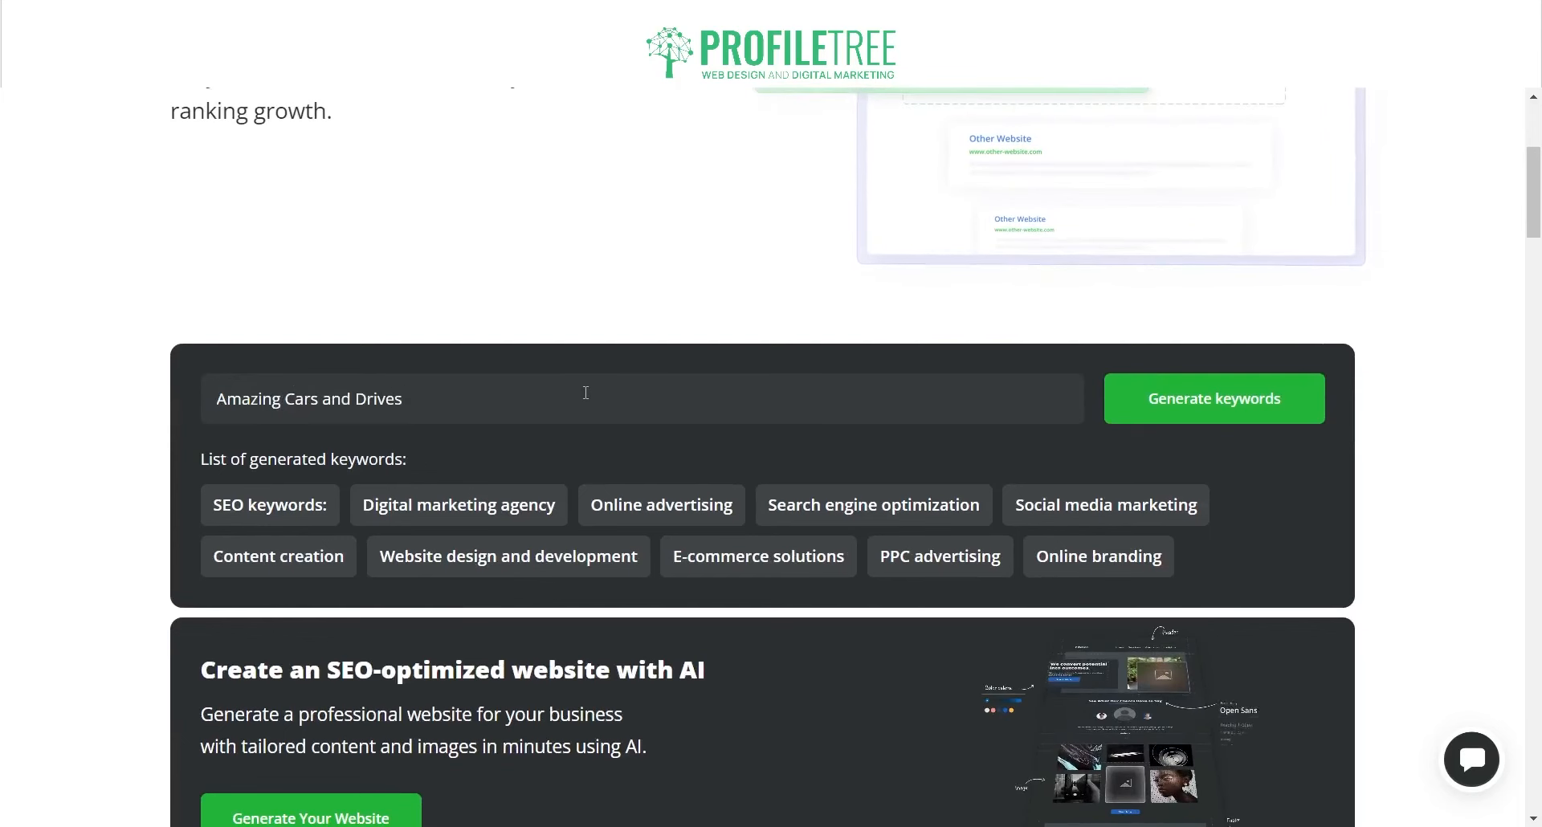
left_click(1155, 405)
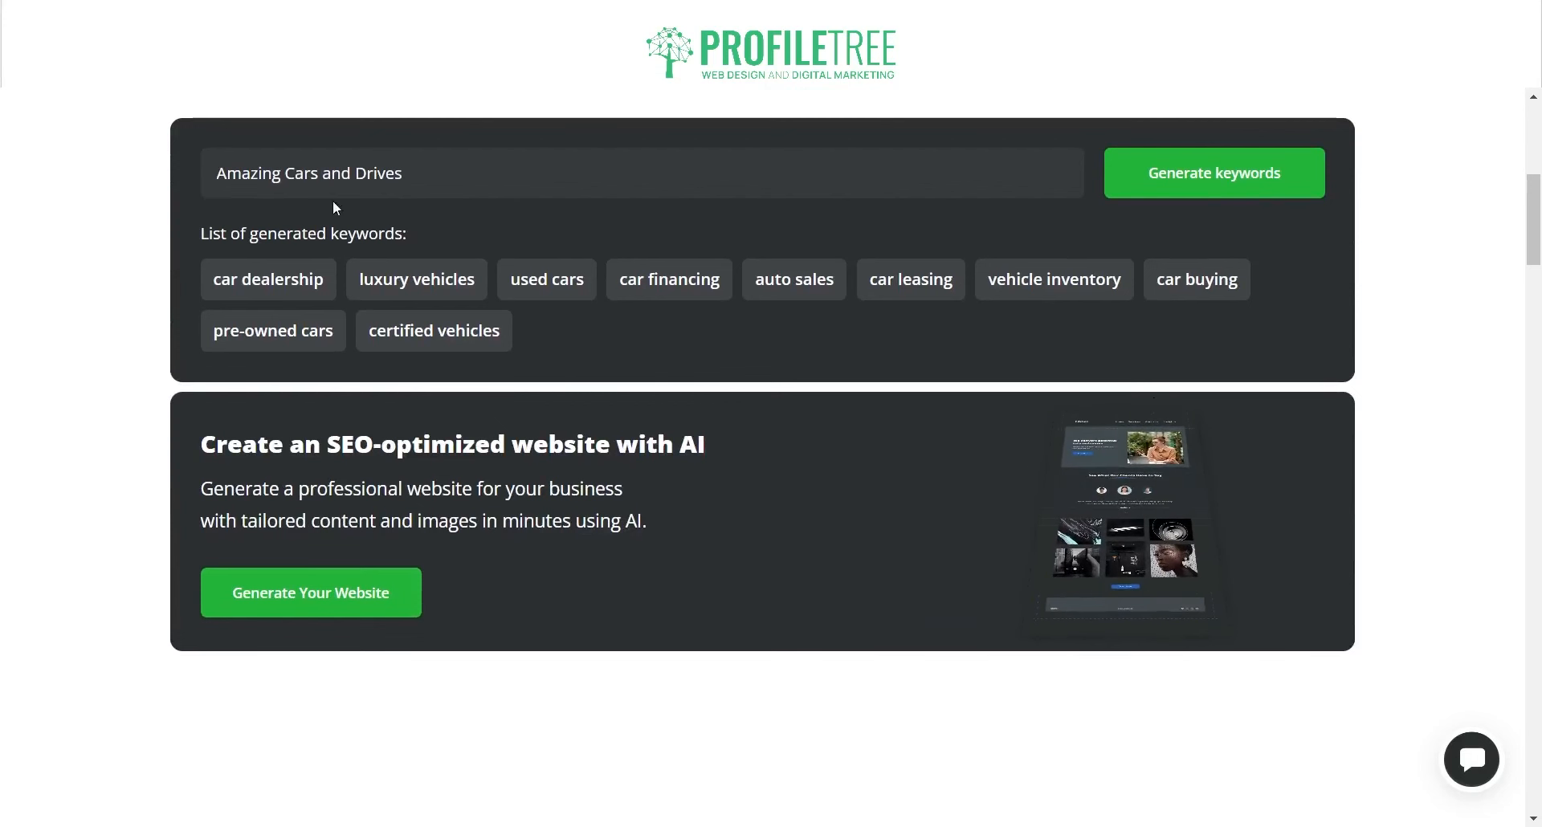
Step: Highlight the words Cars, Drives and Amazing in the description, then clear the selection
double_click(293, 174)
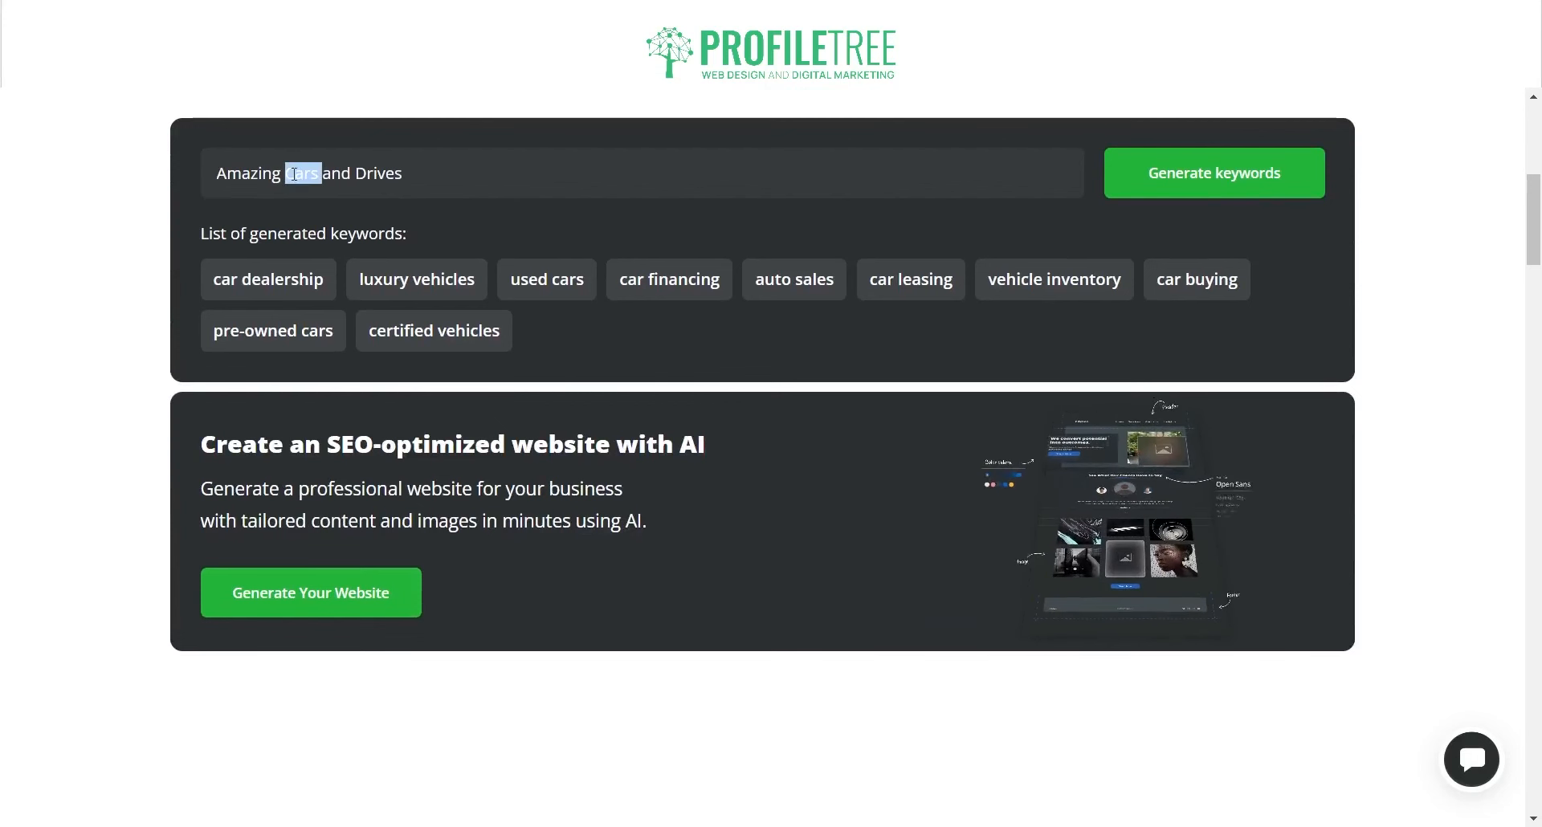
double_click(365, 173)
double_click(263, 173)
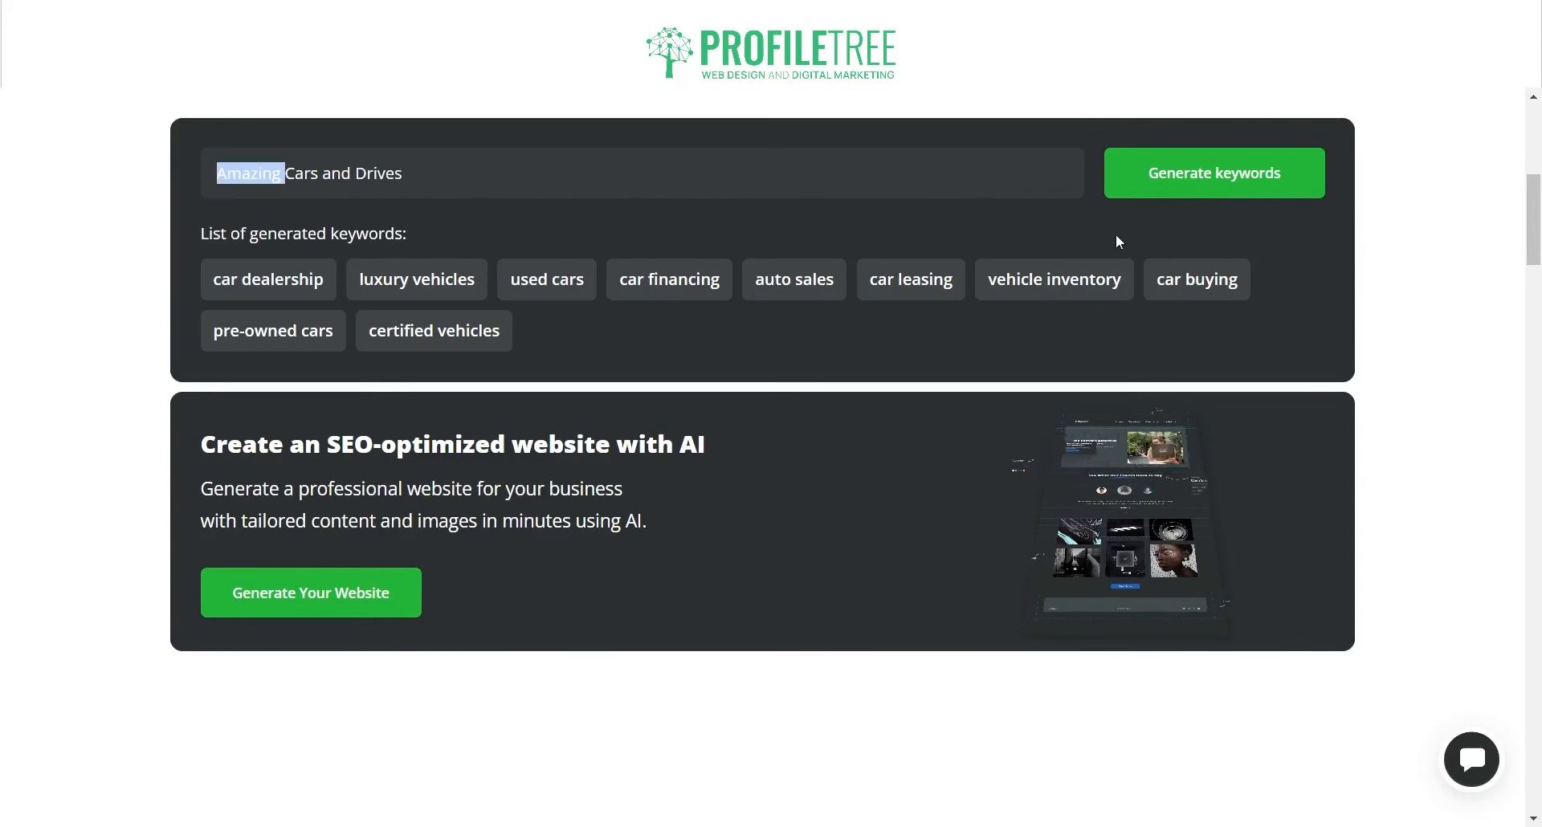
left_click(468, 257)
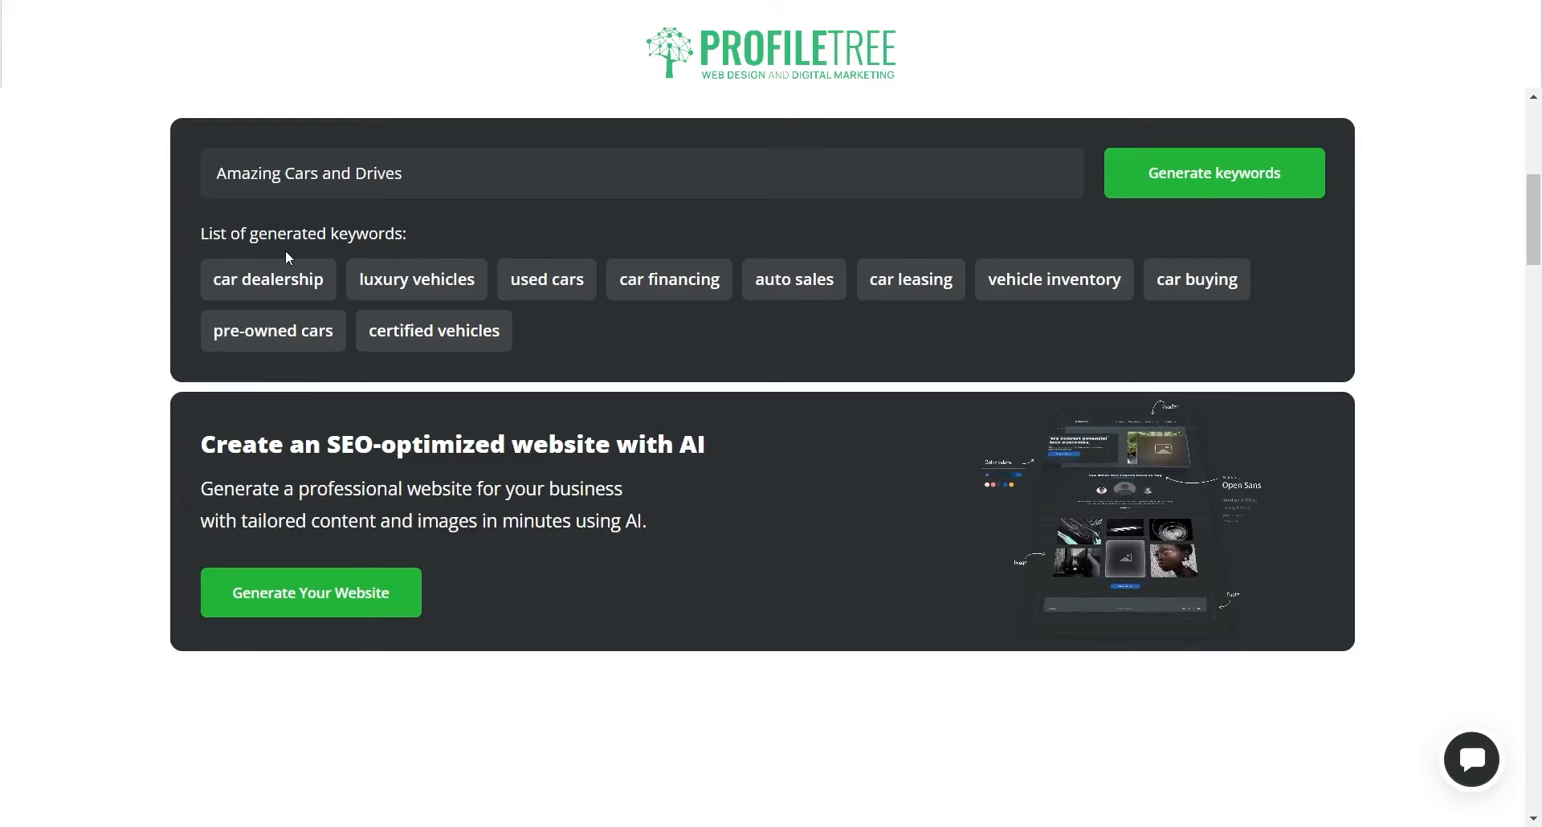
scroll(389, 451, "down", 6)
scroll(397, 441, "up", 13)
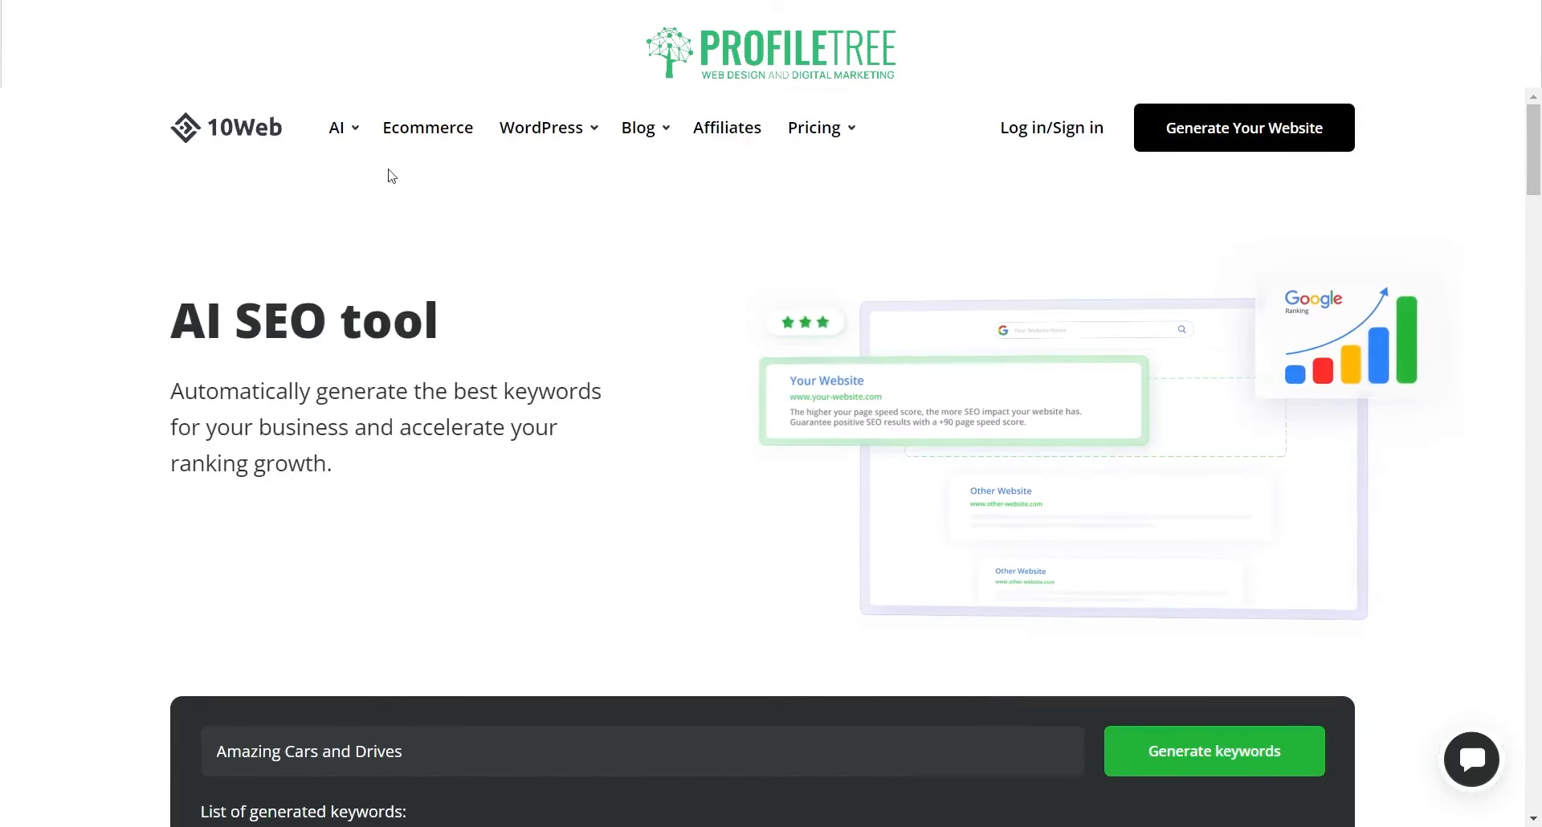
Step: Launch the AI Website Builder and start creating a new website with AI
mouse_move(336, 128)
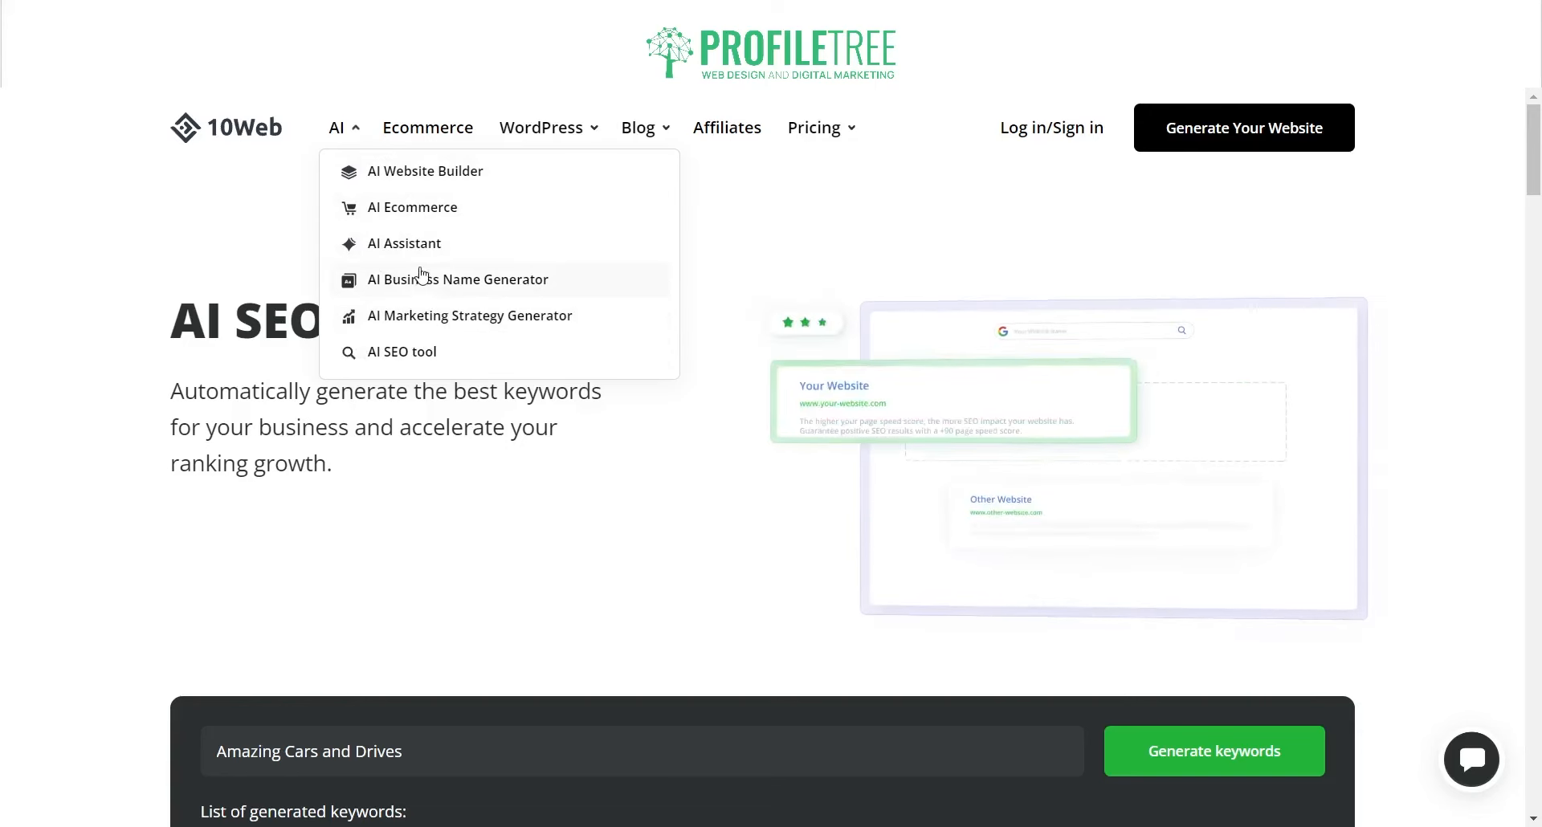
left_click(415, 178)
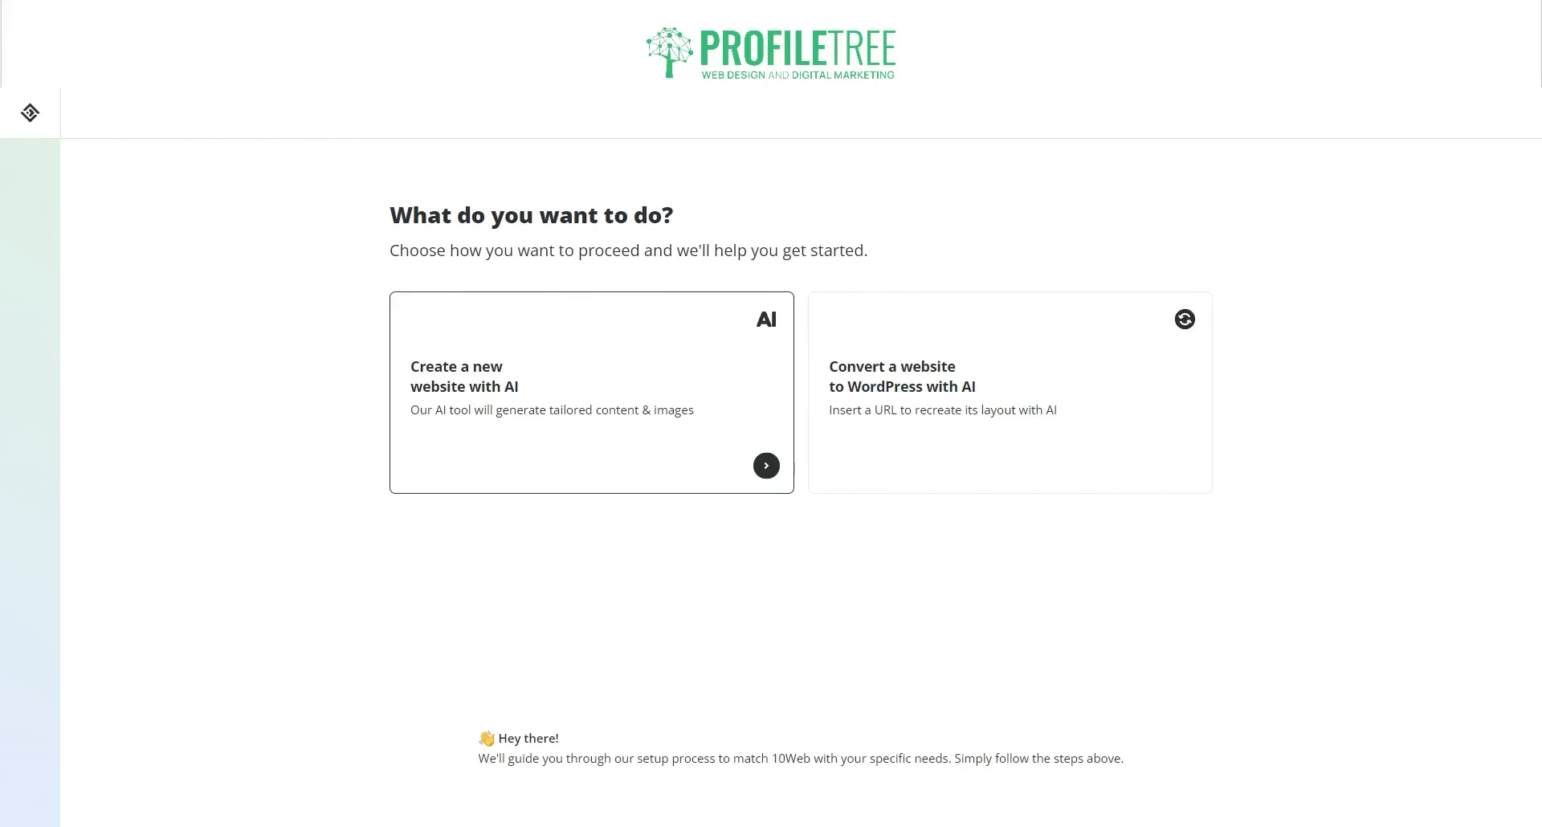
left_click(589, 438)
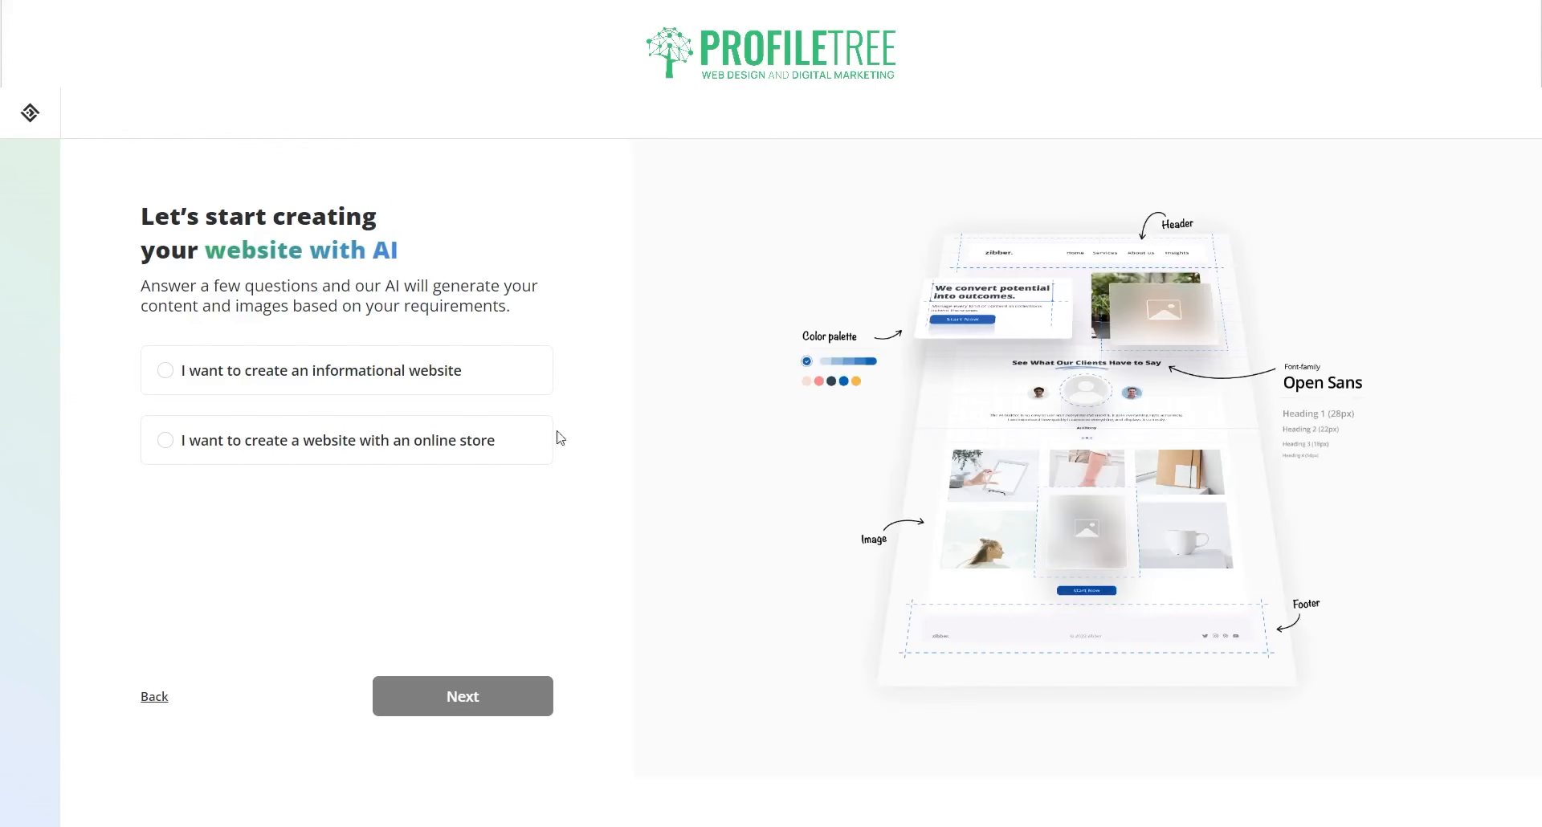
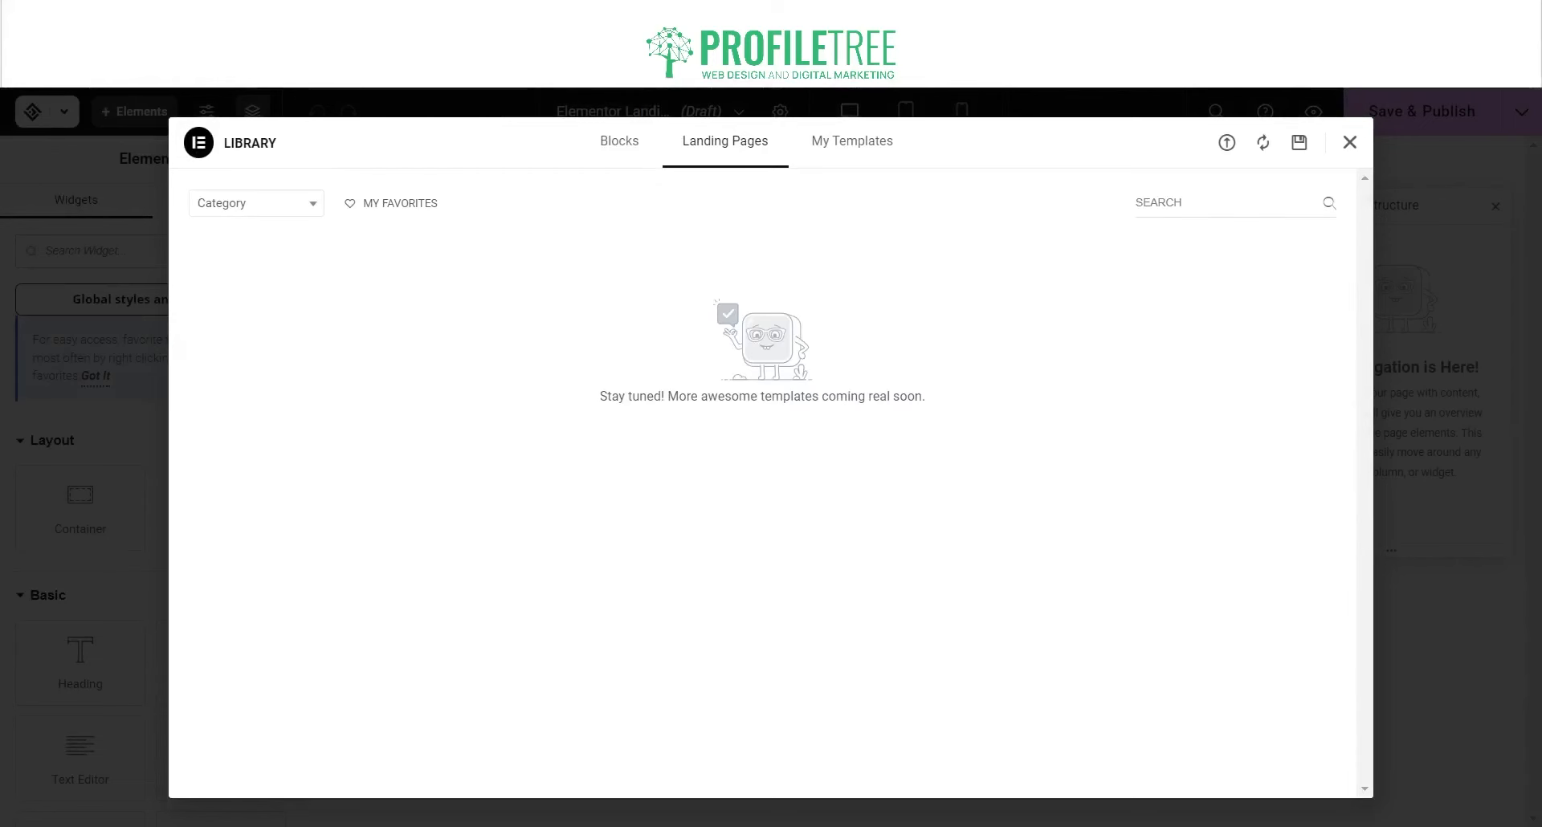
Step: Browse the library's saved templates, landing page templates and ready-made blocks
left_click(815, 148)
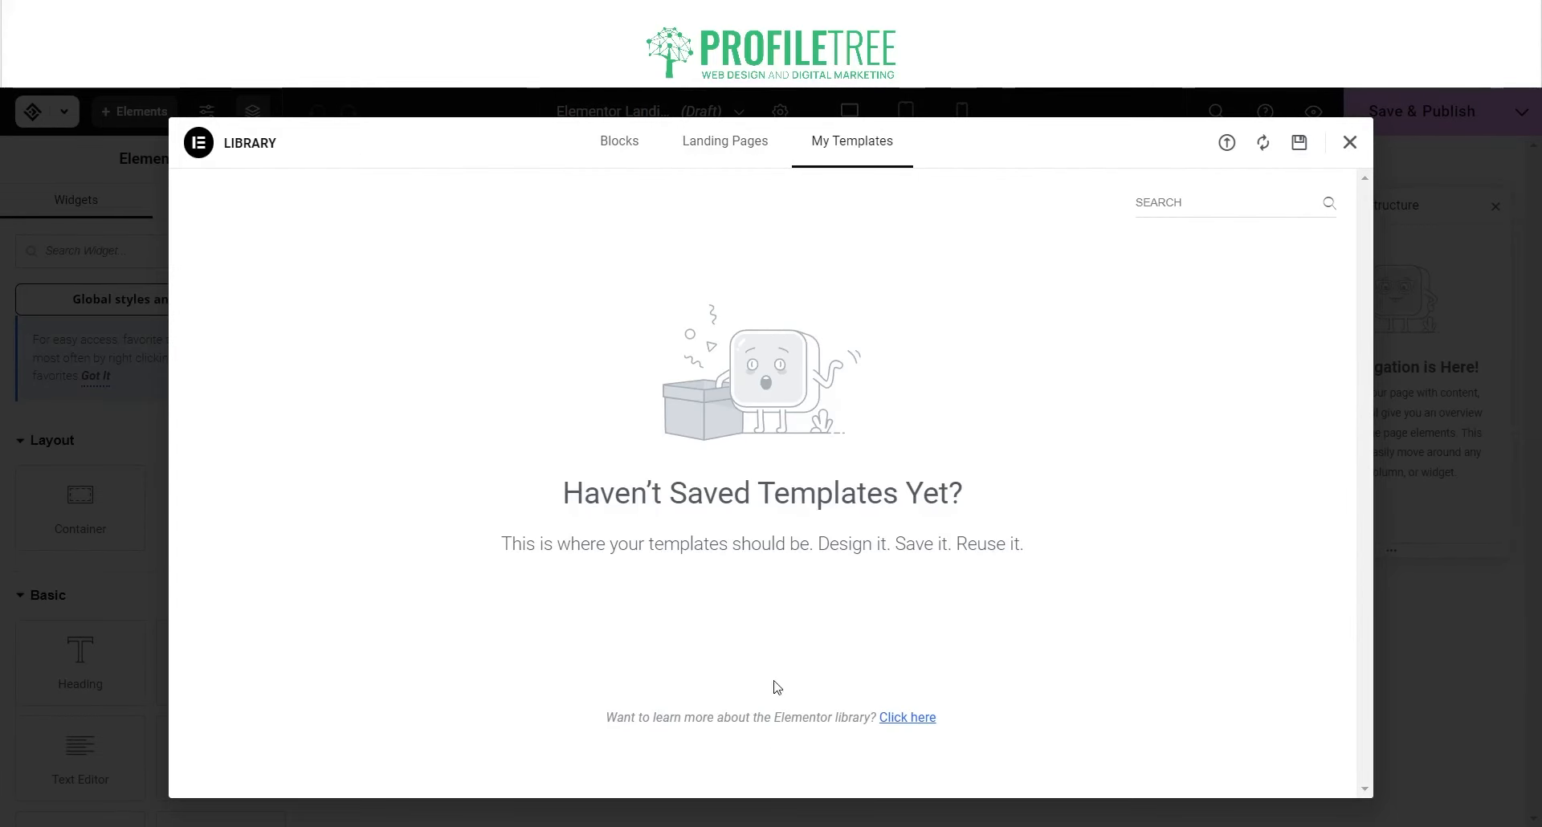
left_click(728, 148)
left_click(607, 151)
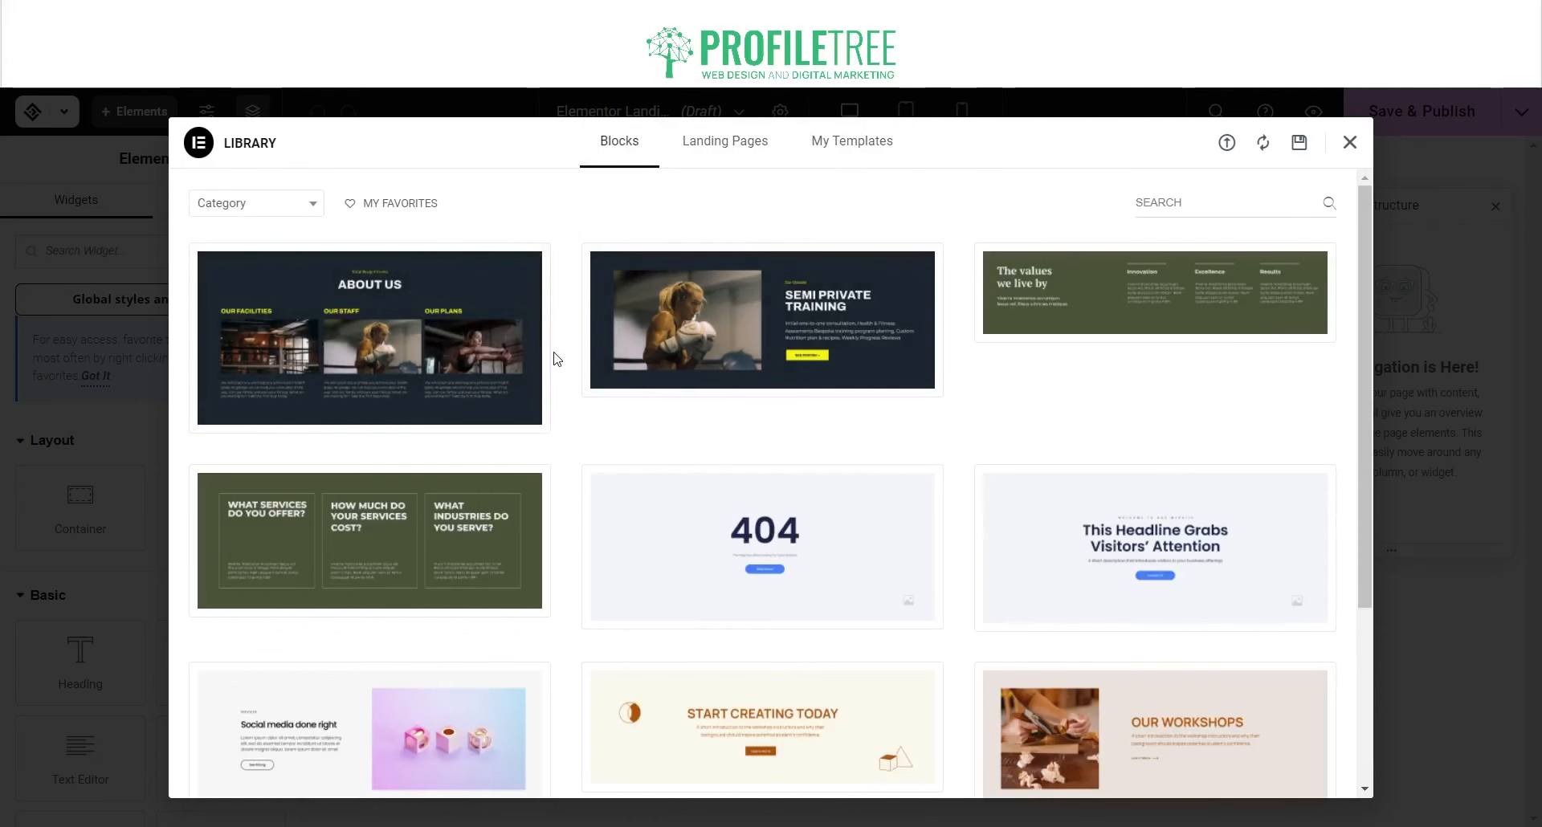
mouse_move(432, 364)
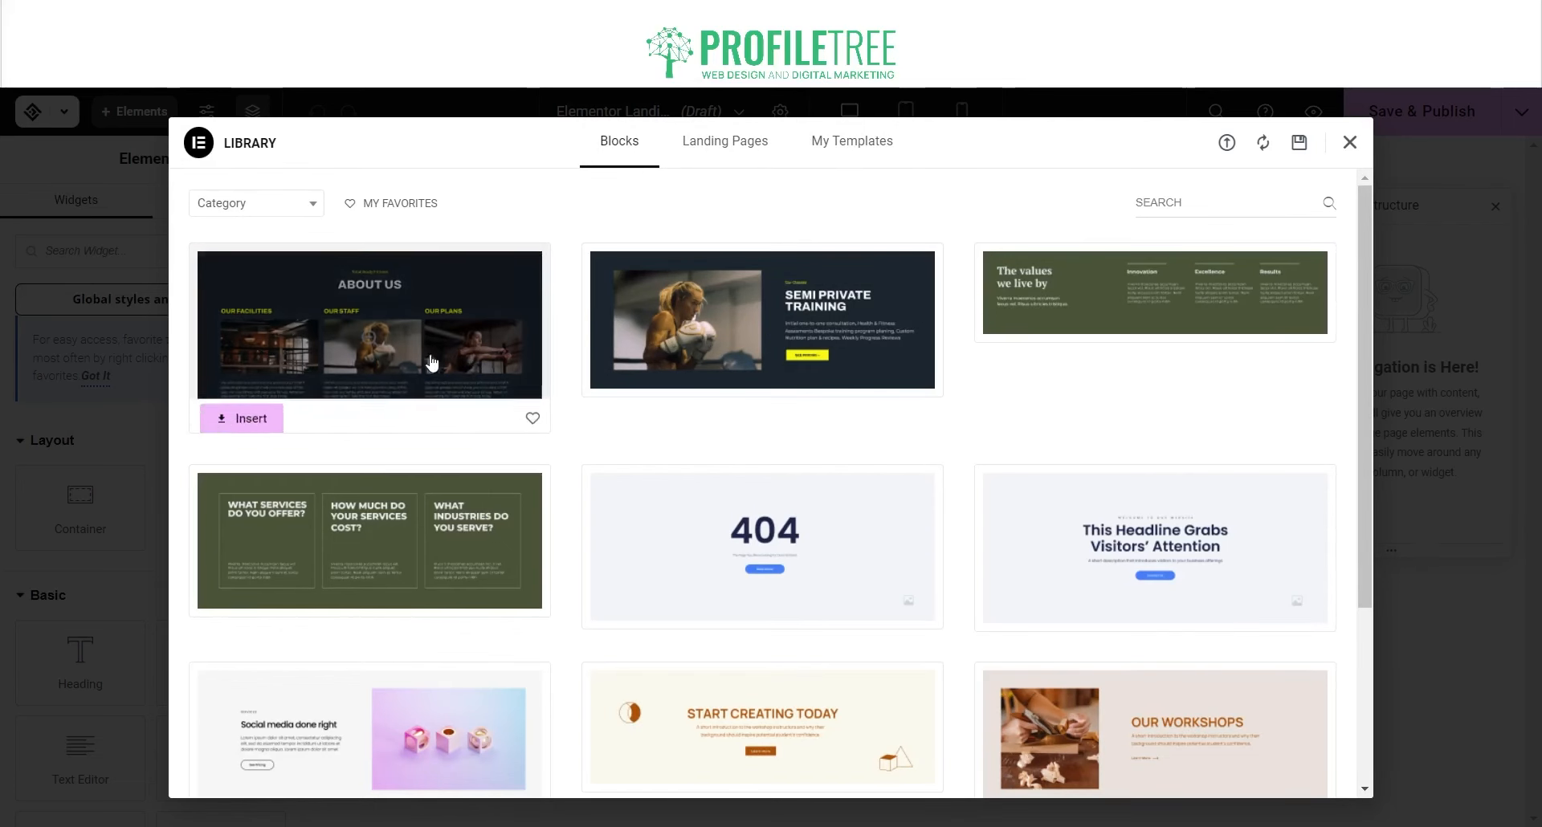
scroll(431, 364, "down", 3)
mouse_move(779, 313)
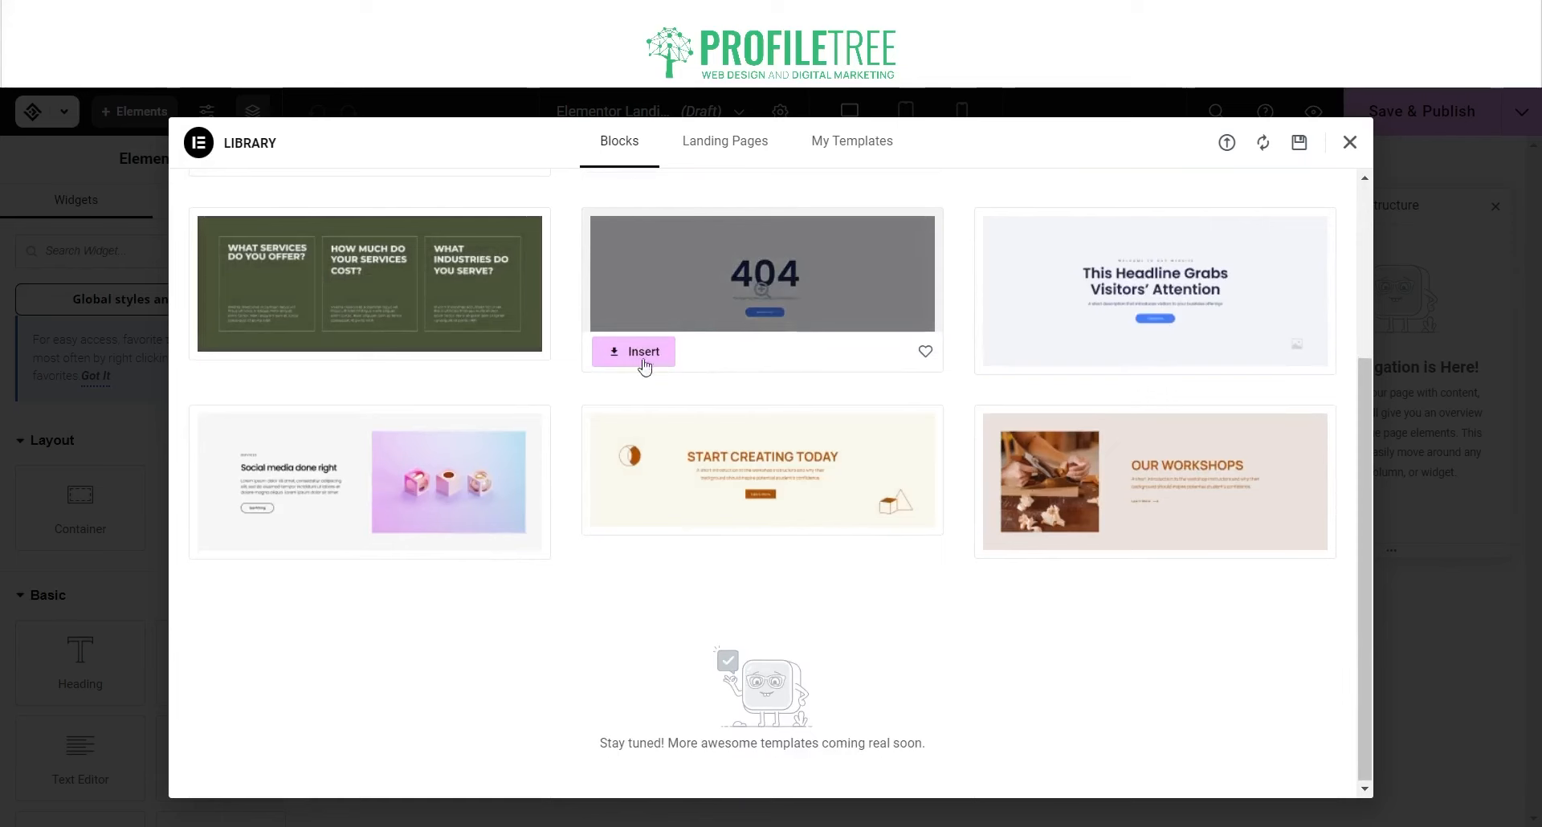
scroll(888, 438, "up", 3)
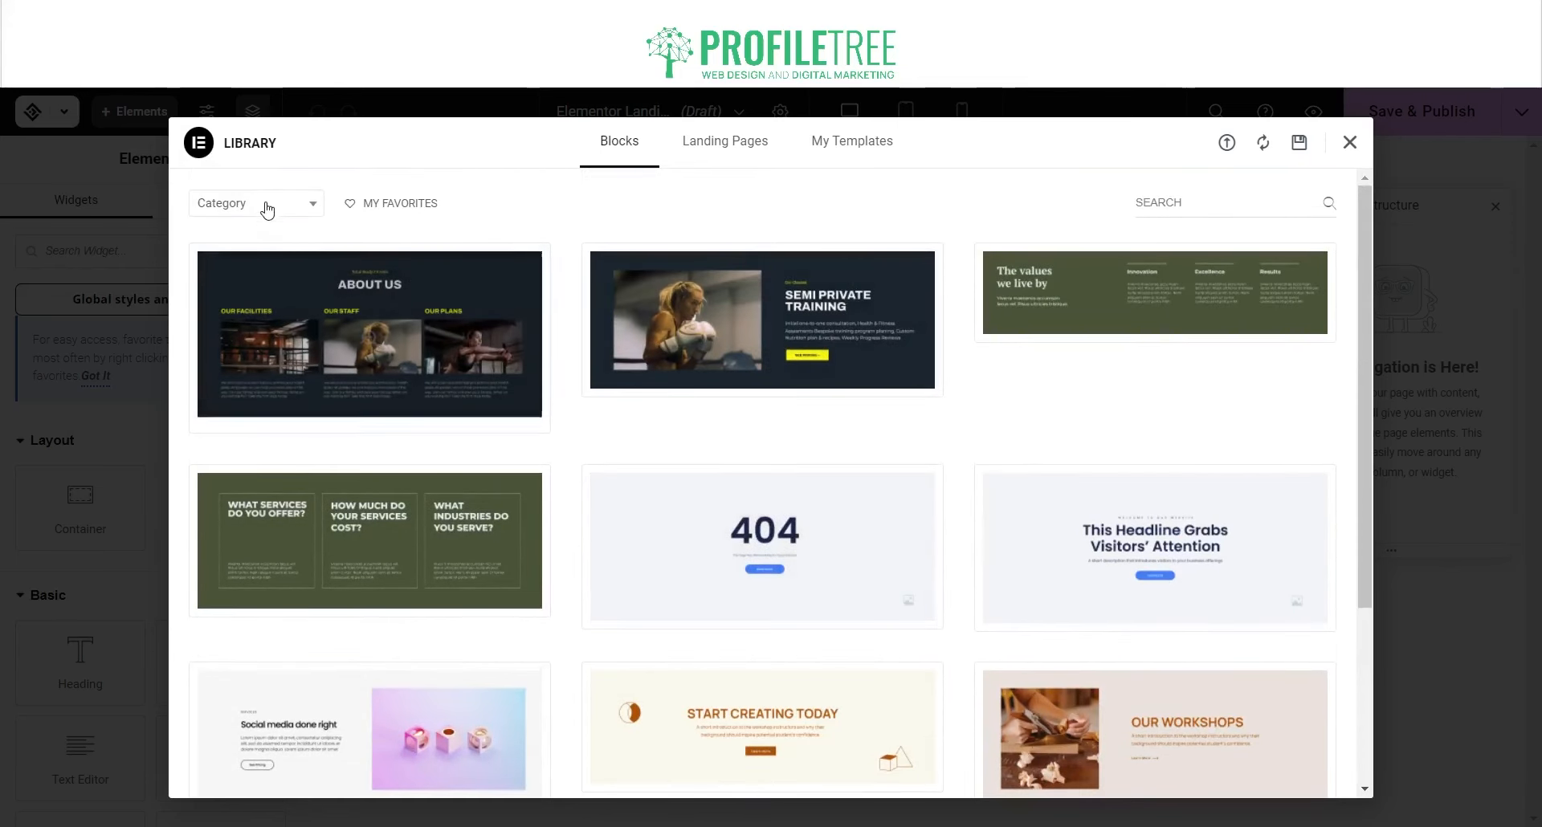
Step: Filter blocks to the Hero category and insert the Hero block, connecting the library
left_click(265, 205)
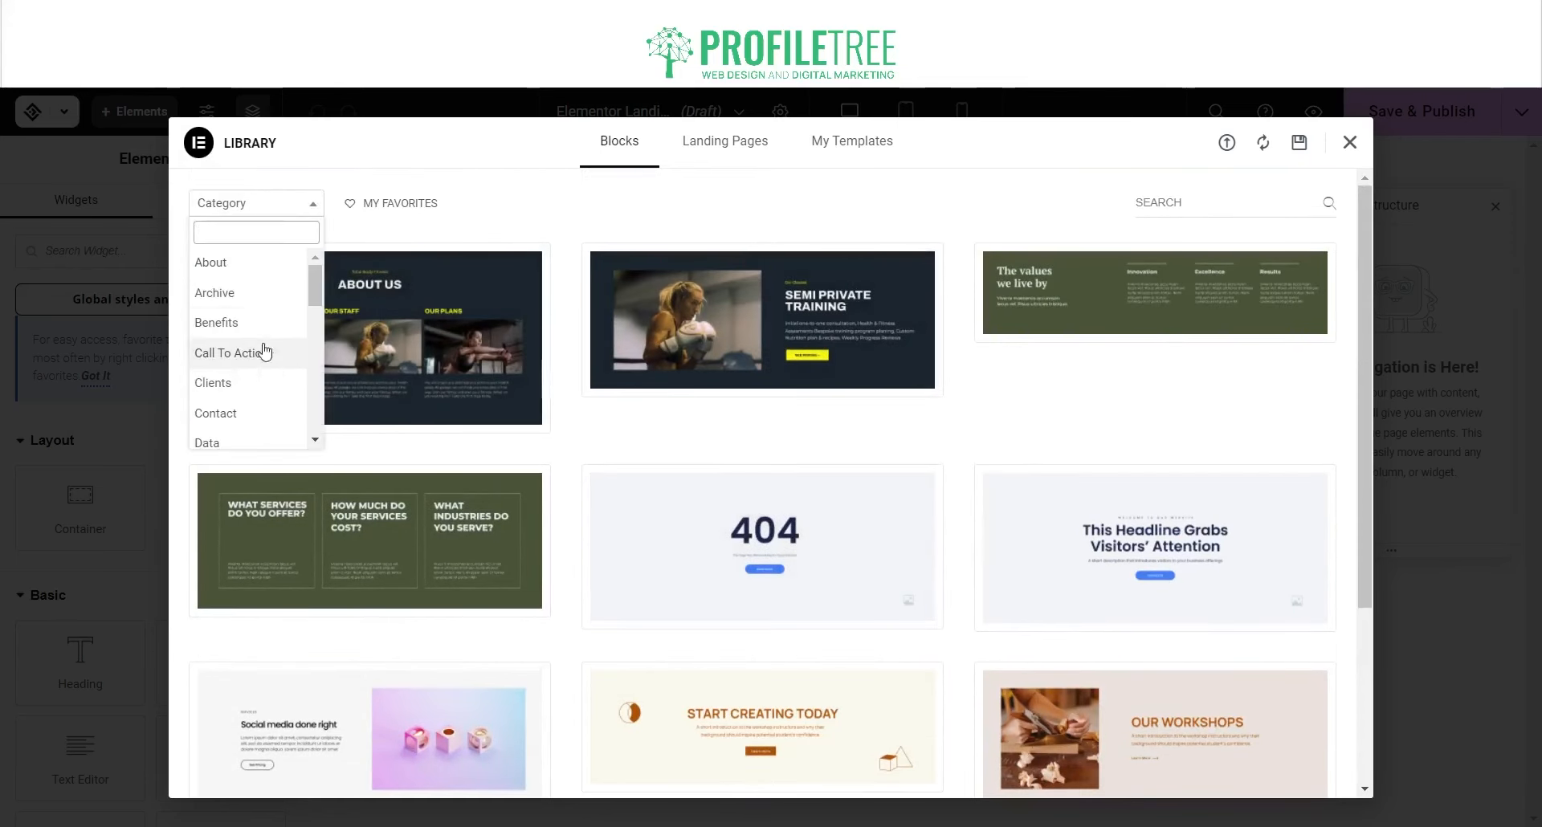
scroll(235, 377, "down", 3)
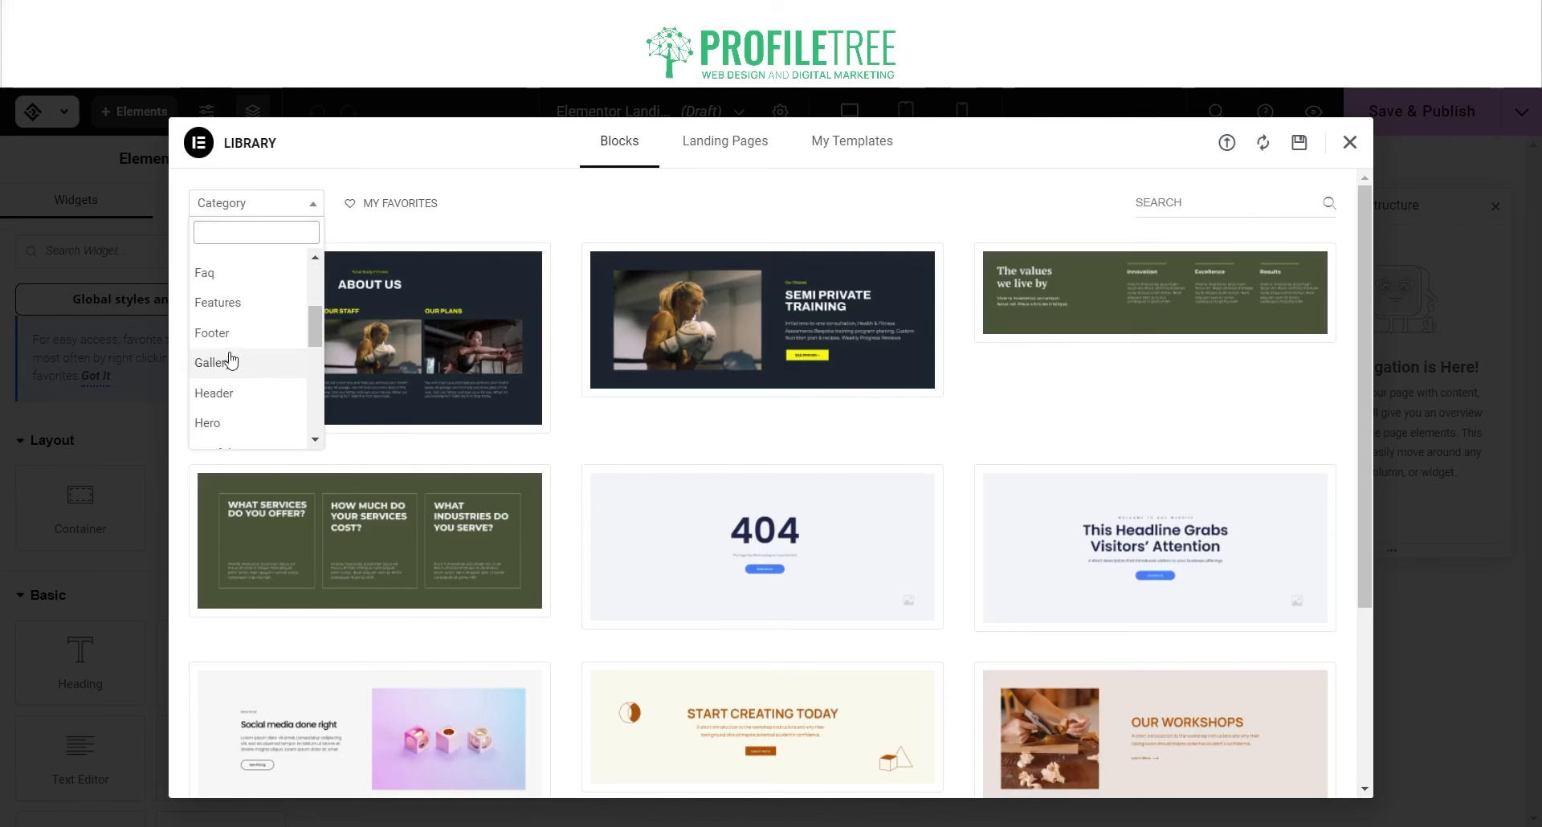
left_click(221, 426)
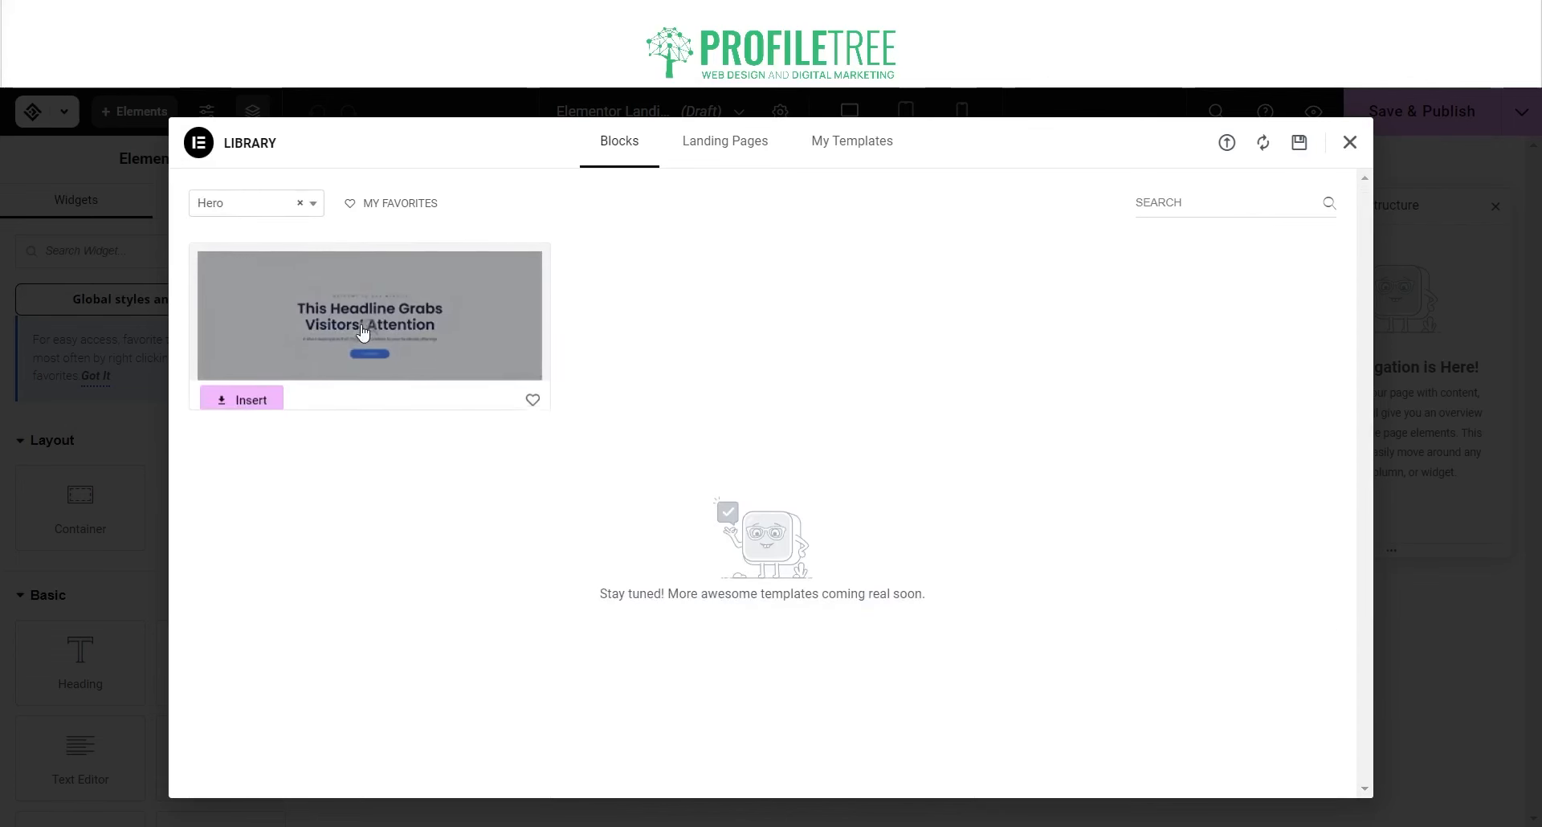
left_click(270, 397)
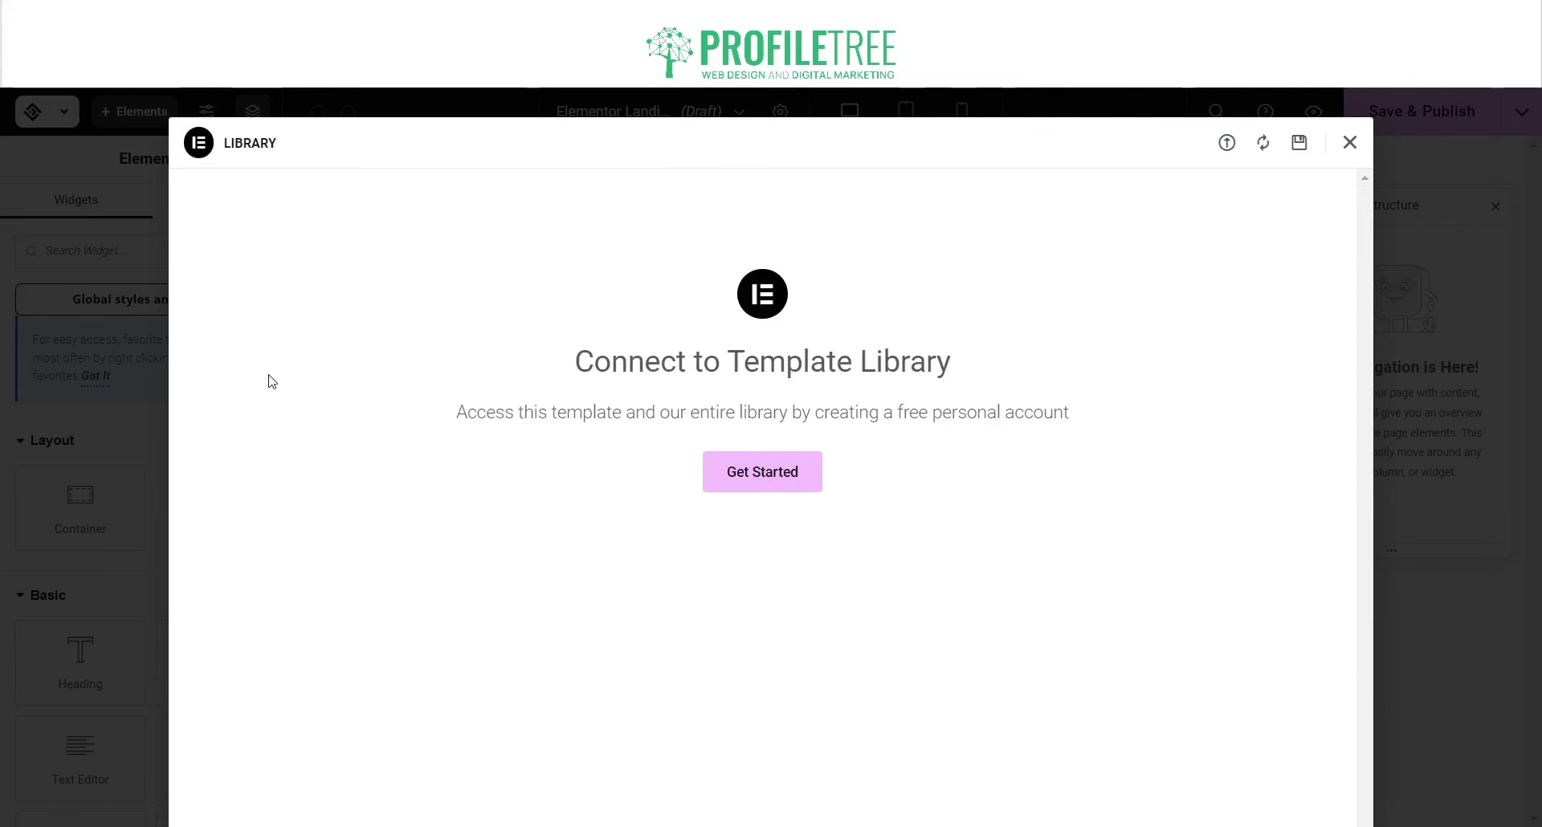
left_click(761, 482)
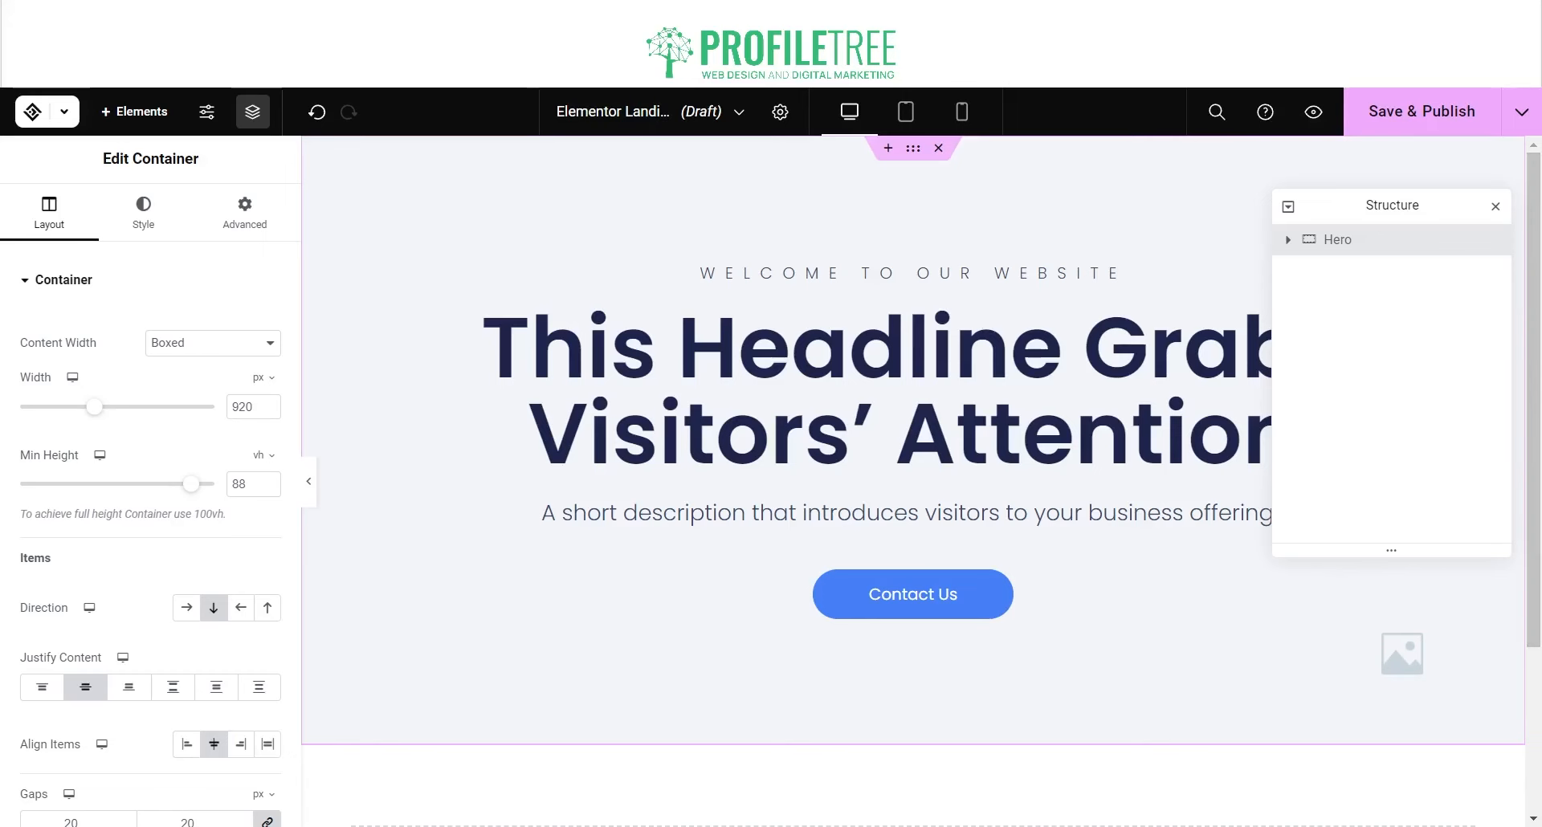
Step: Close the Structure outline and cancel a newly started empty section
left_click(1495, 205)
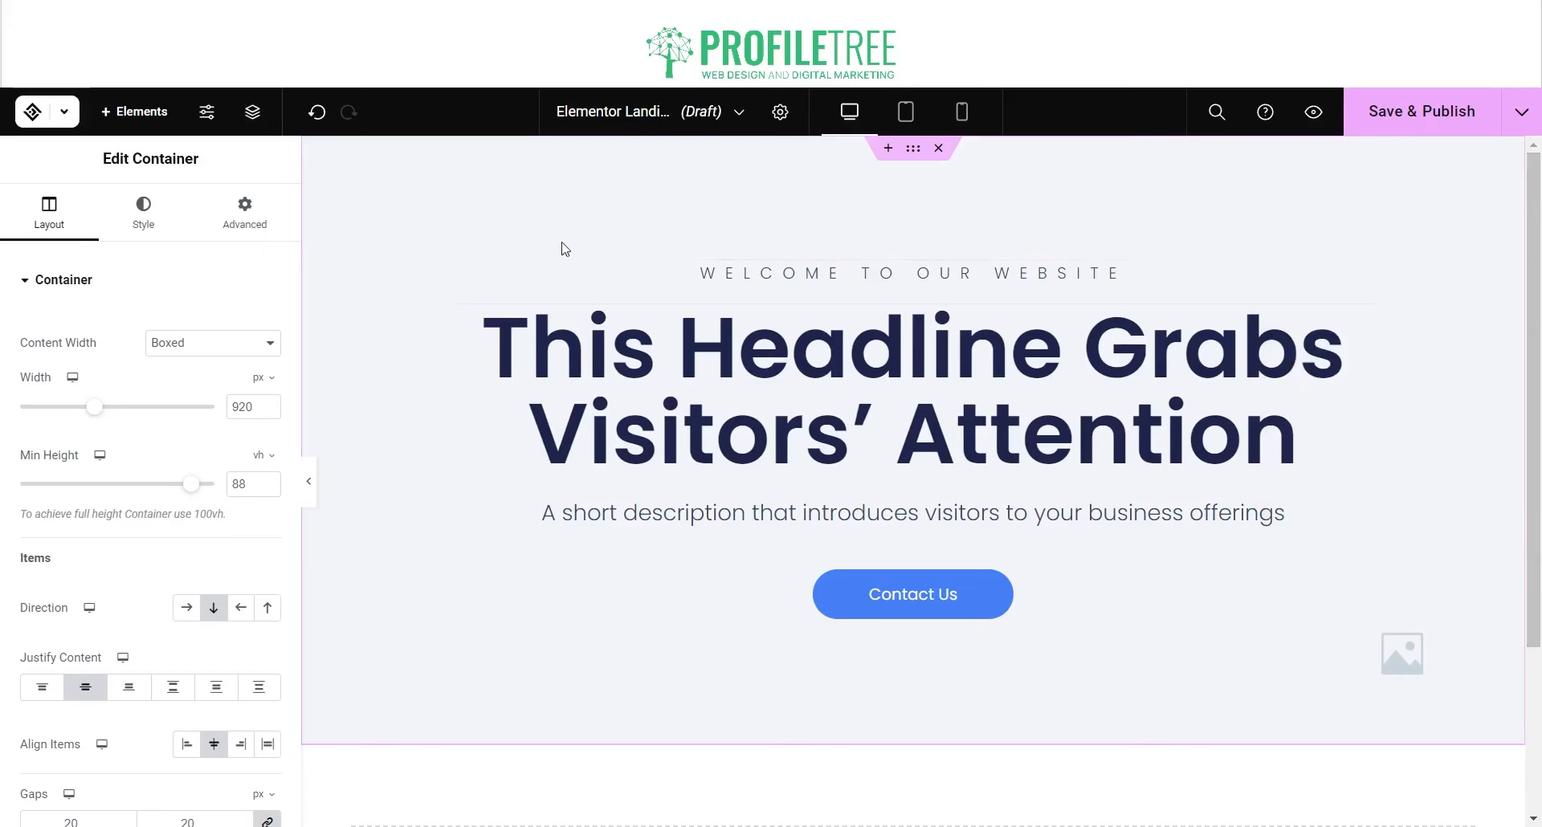
left_click(888, 149)
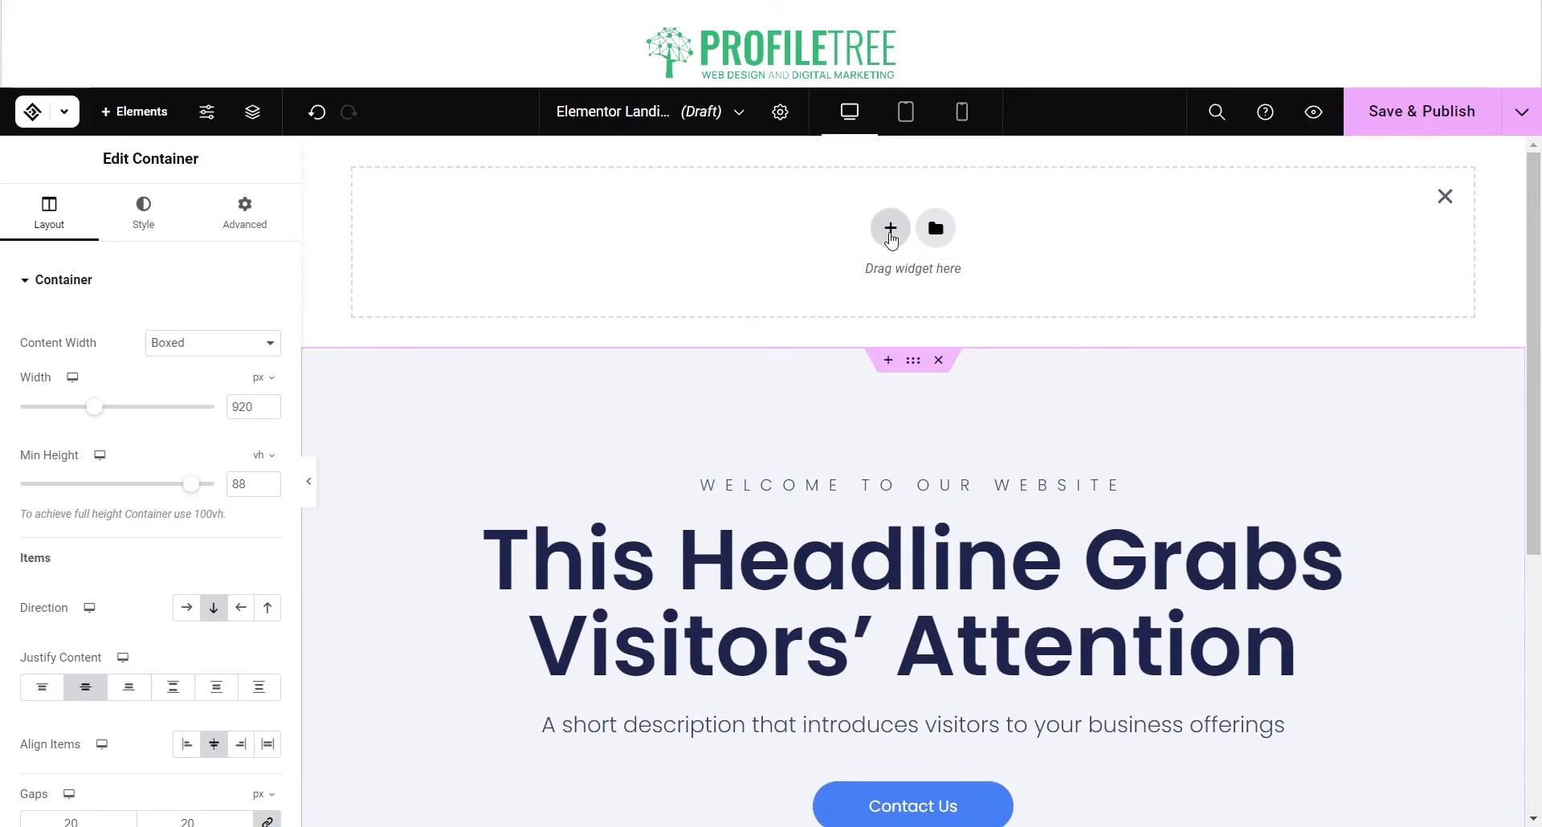
left_click(888, 228)
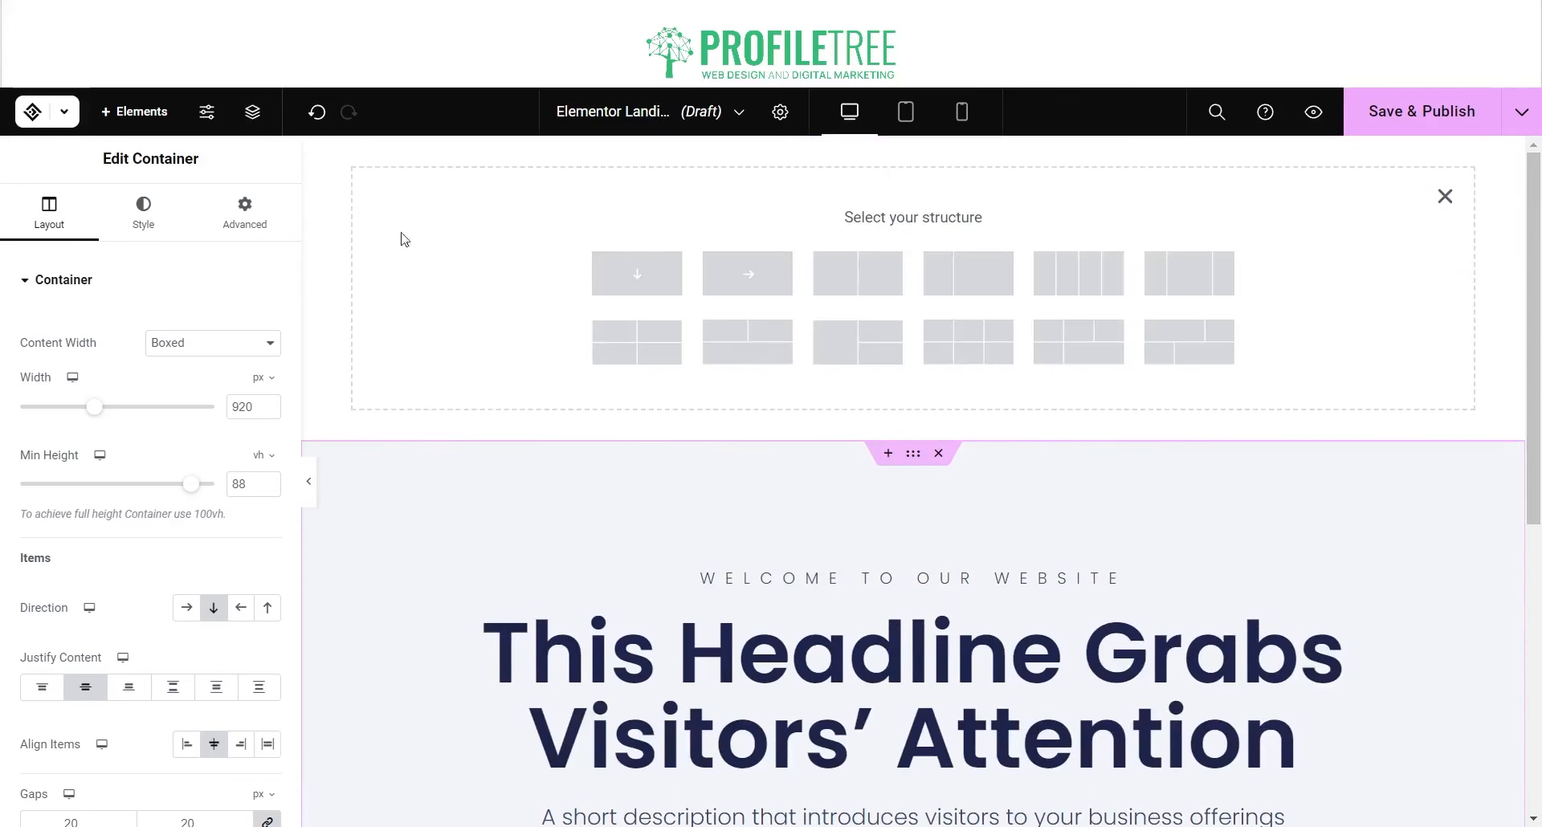
left_click(1445, 196)
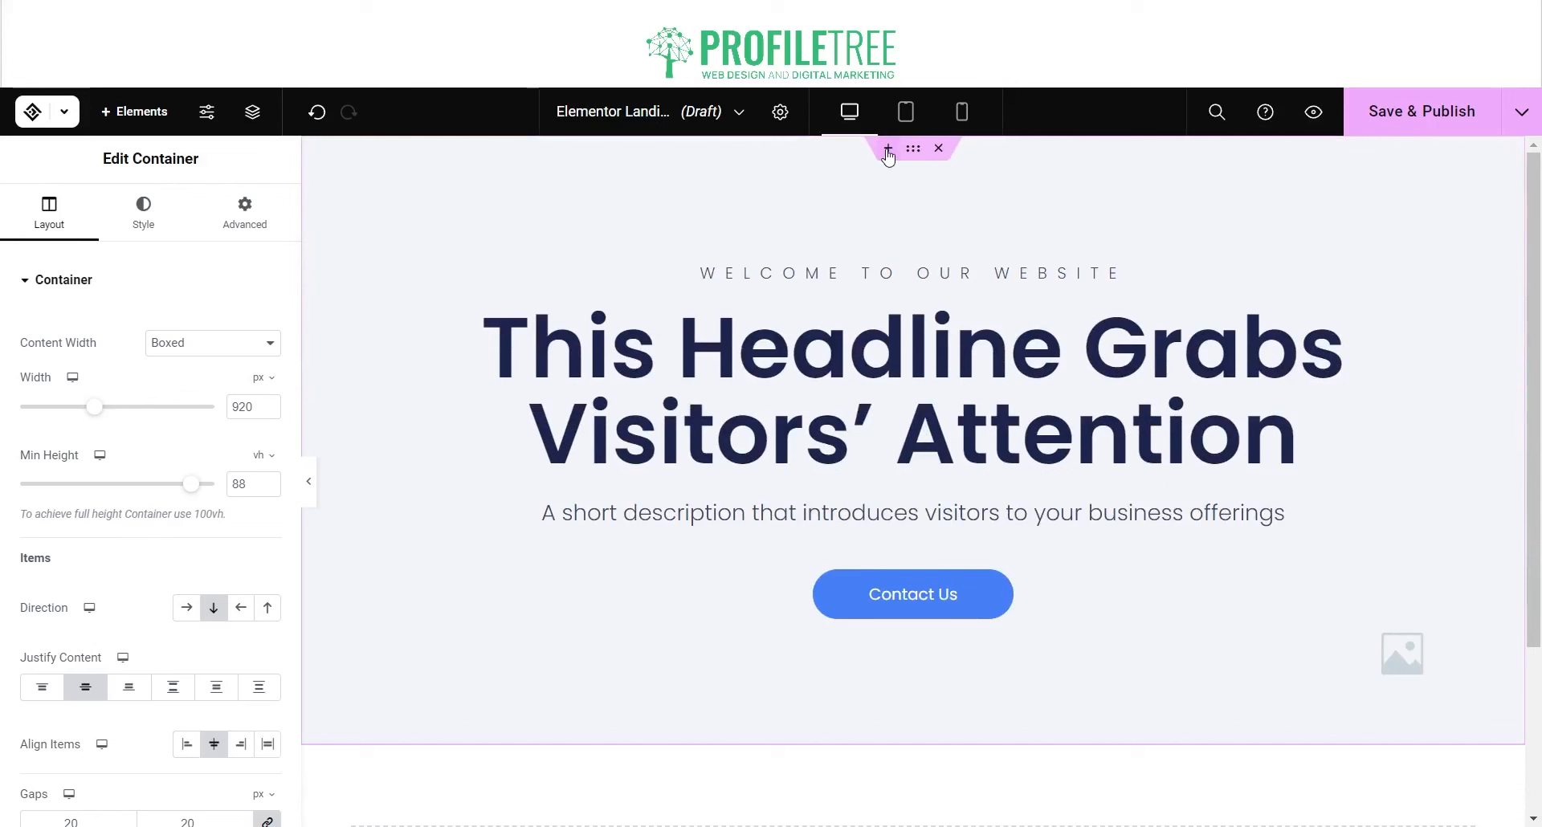
Step: Browse the full widget list down to the expanded WordPress category
left_click(134, 111)
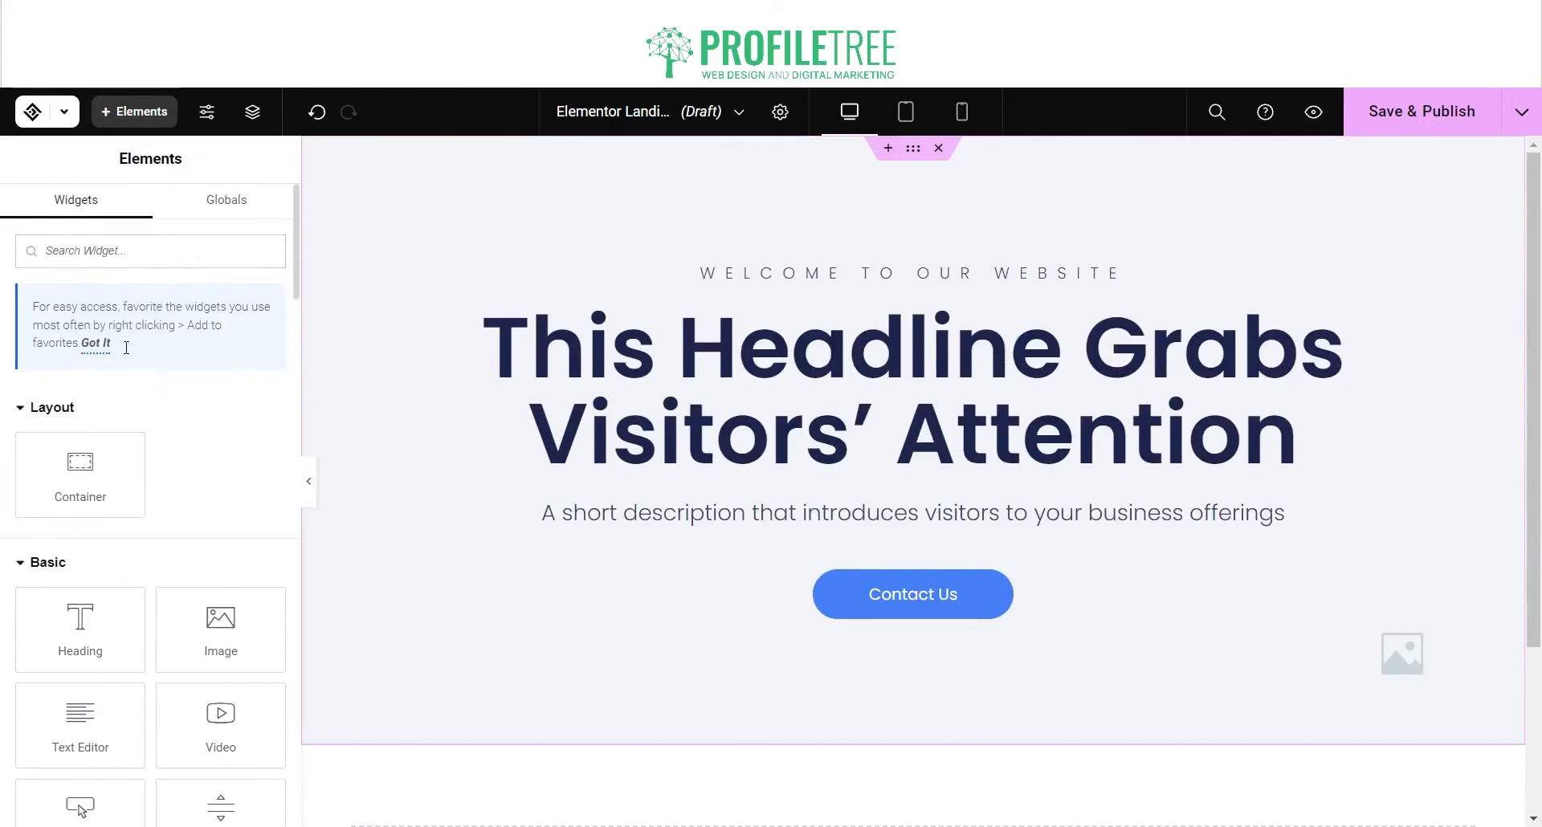
scroll(78, 532, "down", 20)
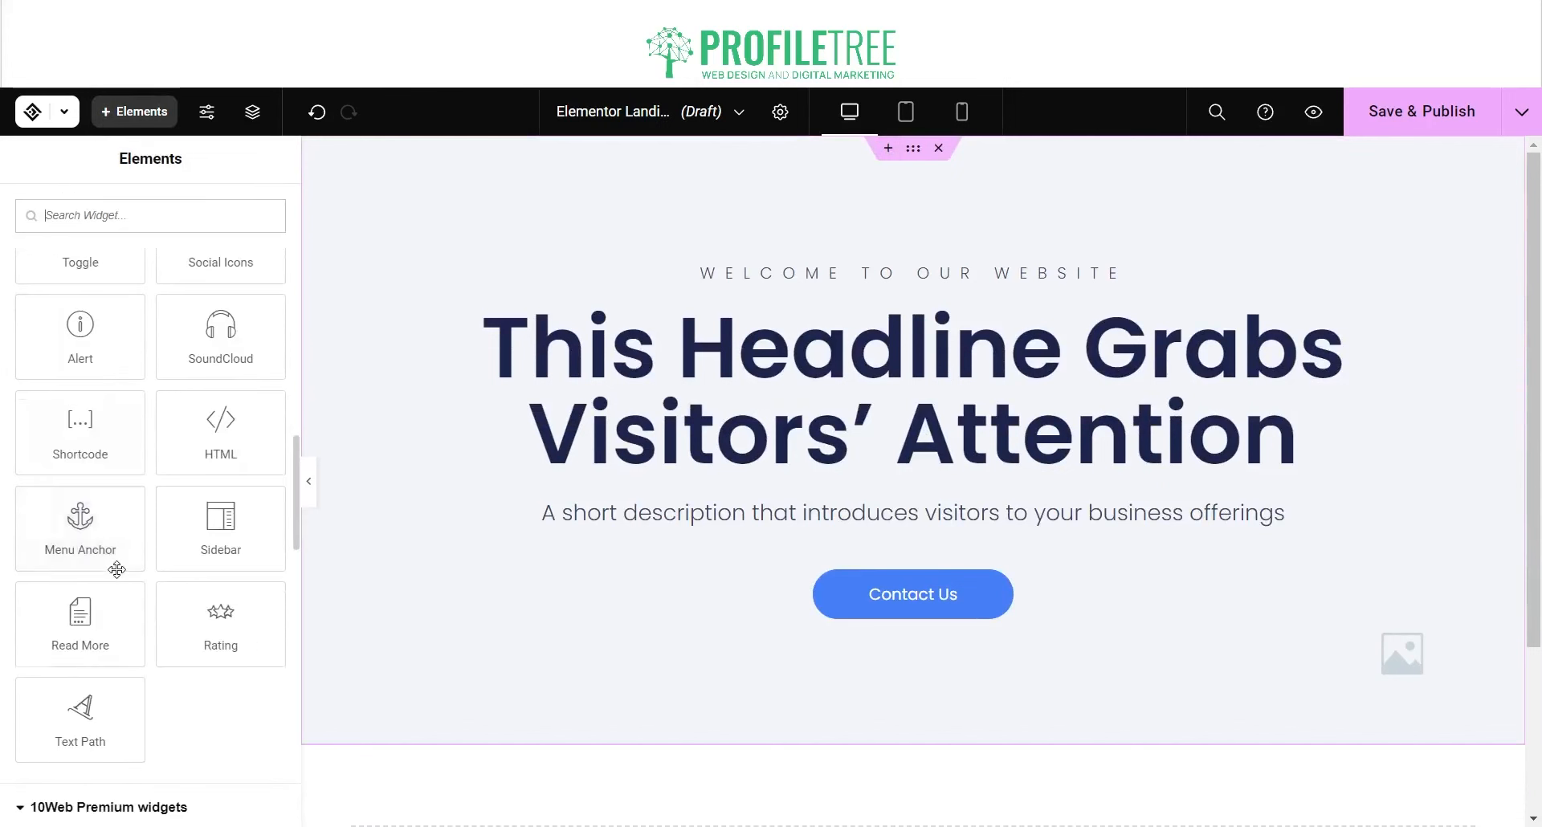
scroll(118, 566, "down", 3)
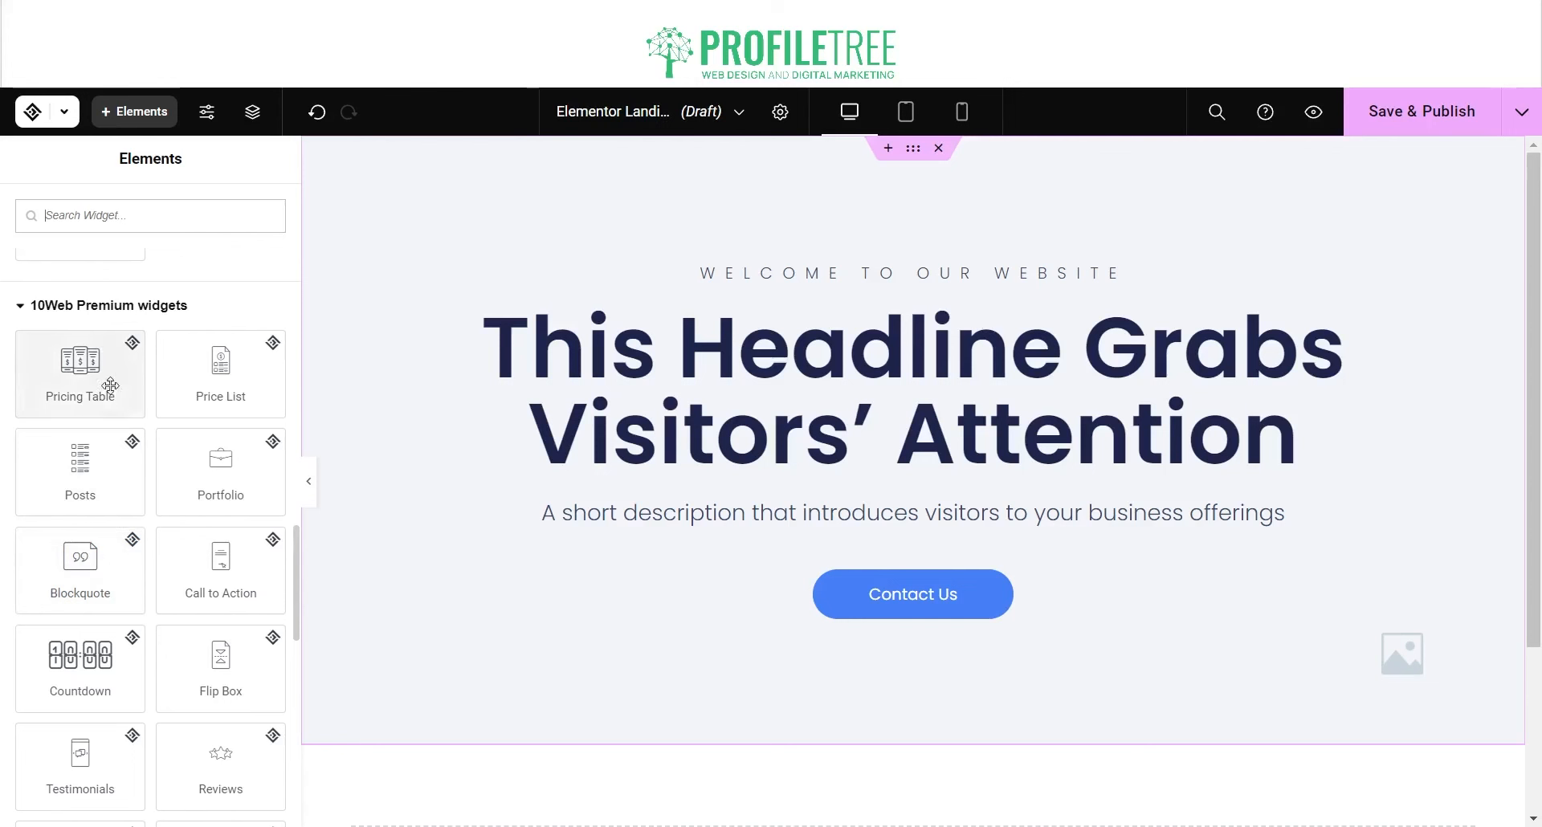
scroll(96, 450, "down", 4)
scroll(110, 505, "down", 3)
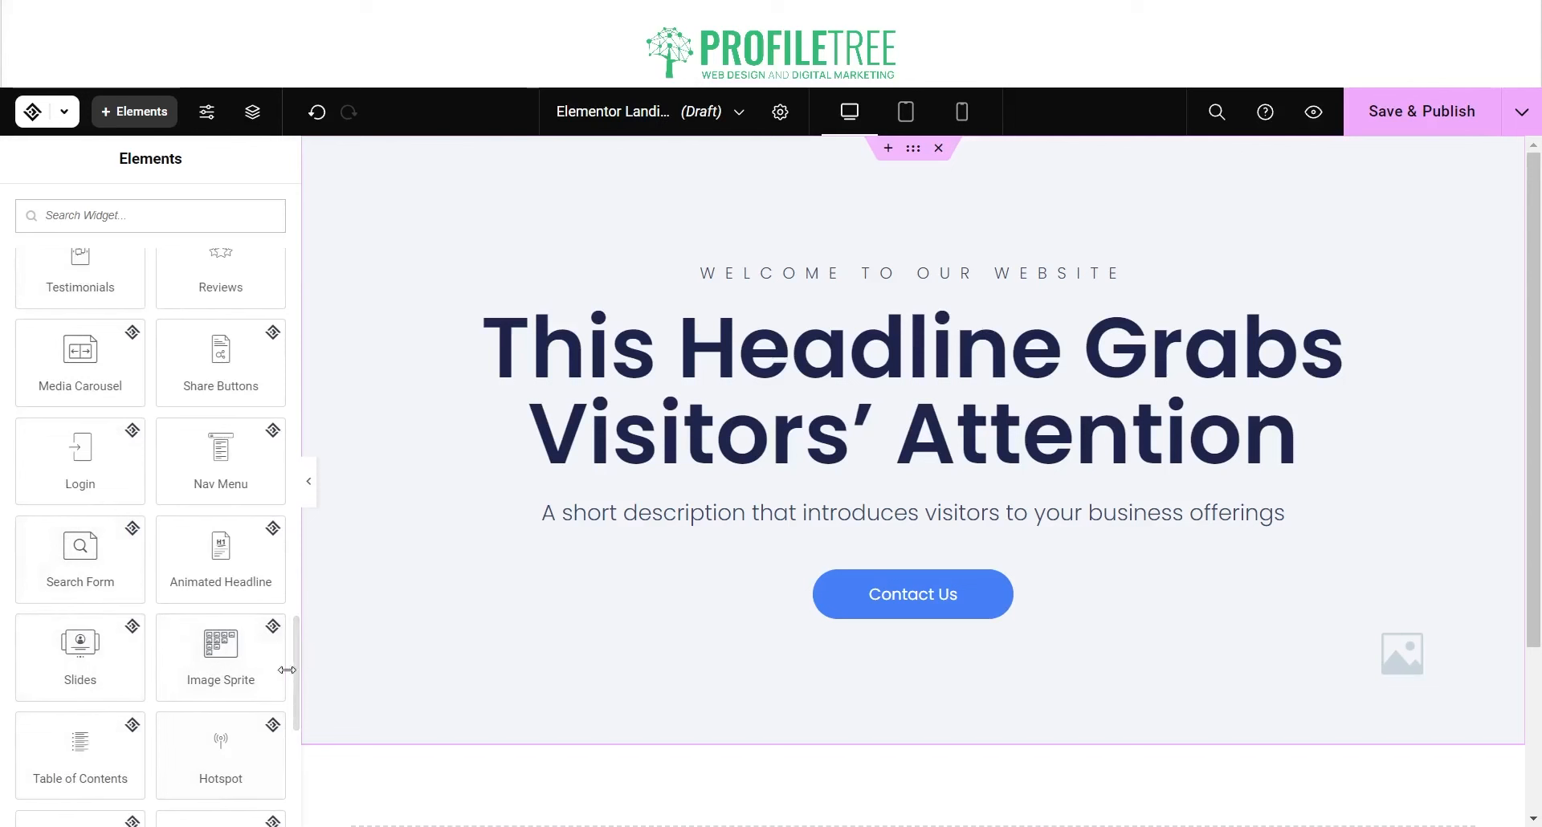
scroll(105, 707, "down", 3)
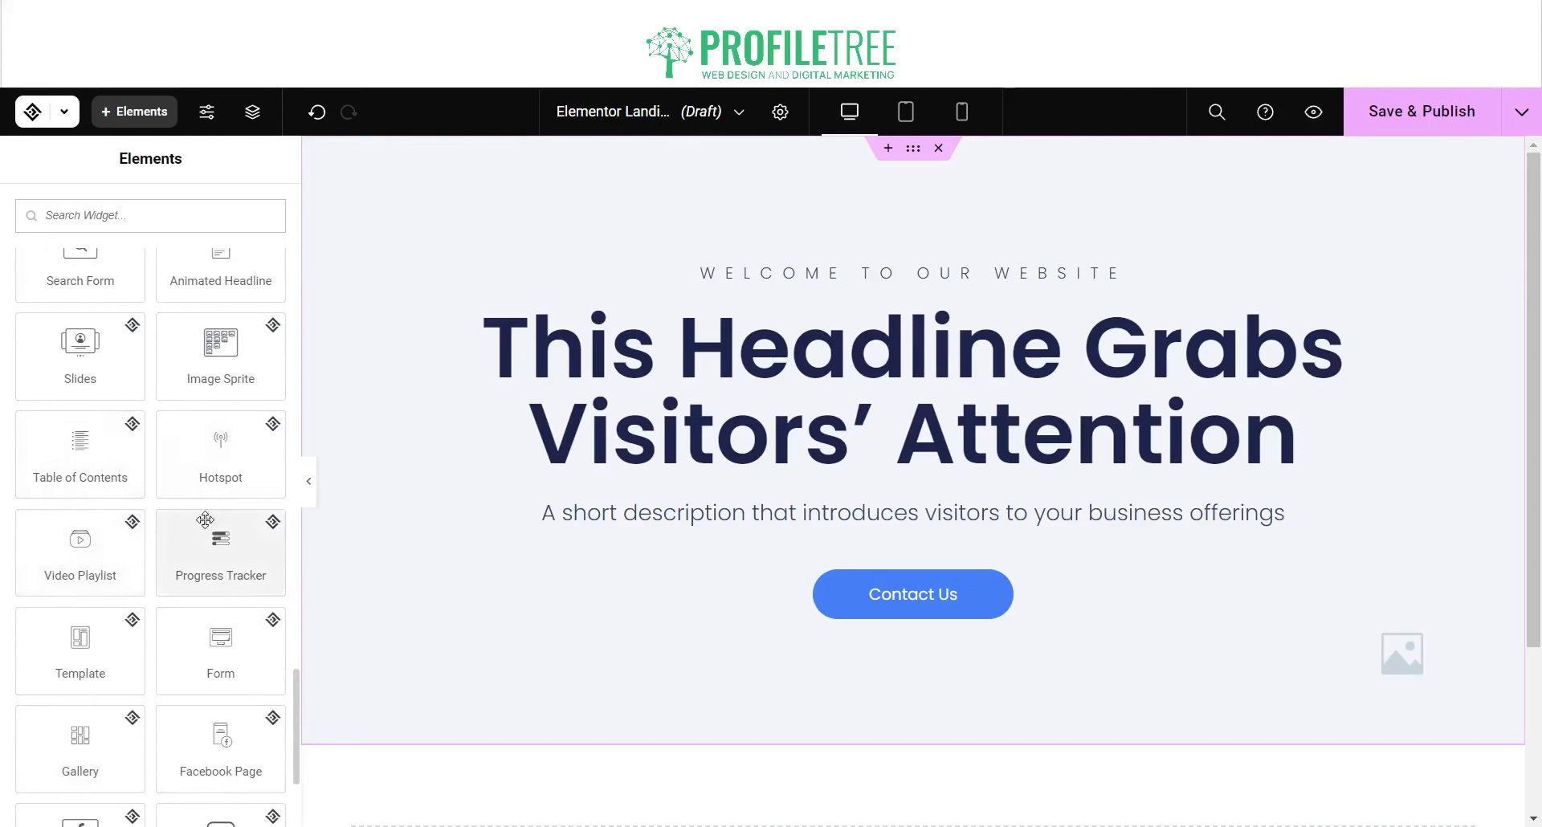
scroll(213, 524, "down", 1)
scroll(69, 590, "down", 1)
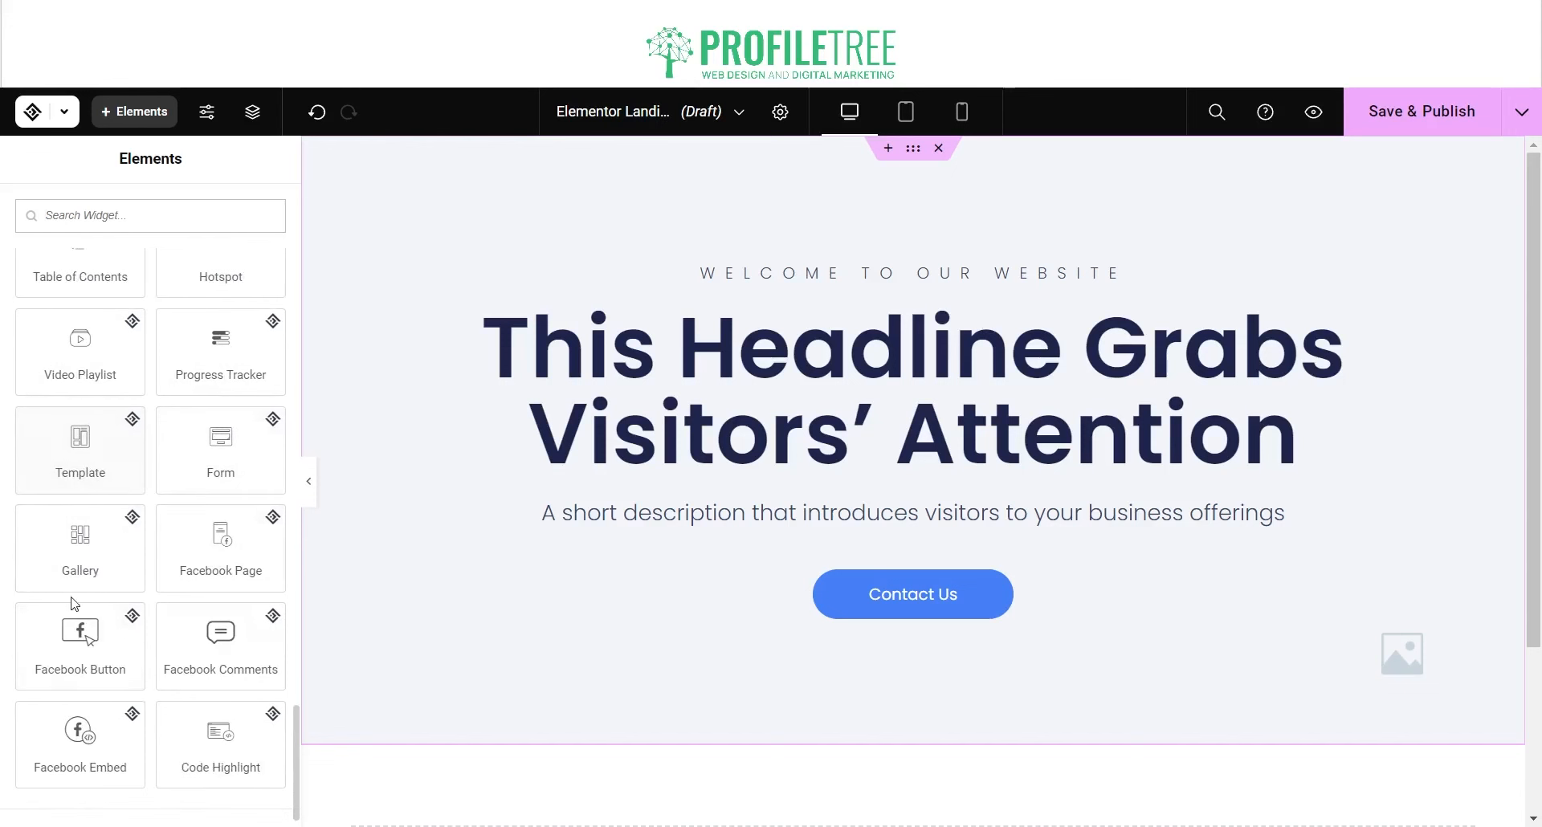
scroll(175, 545, "down", 5)
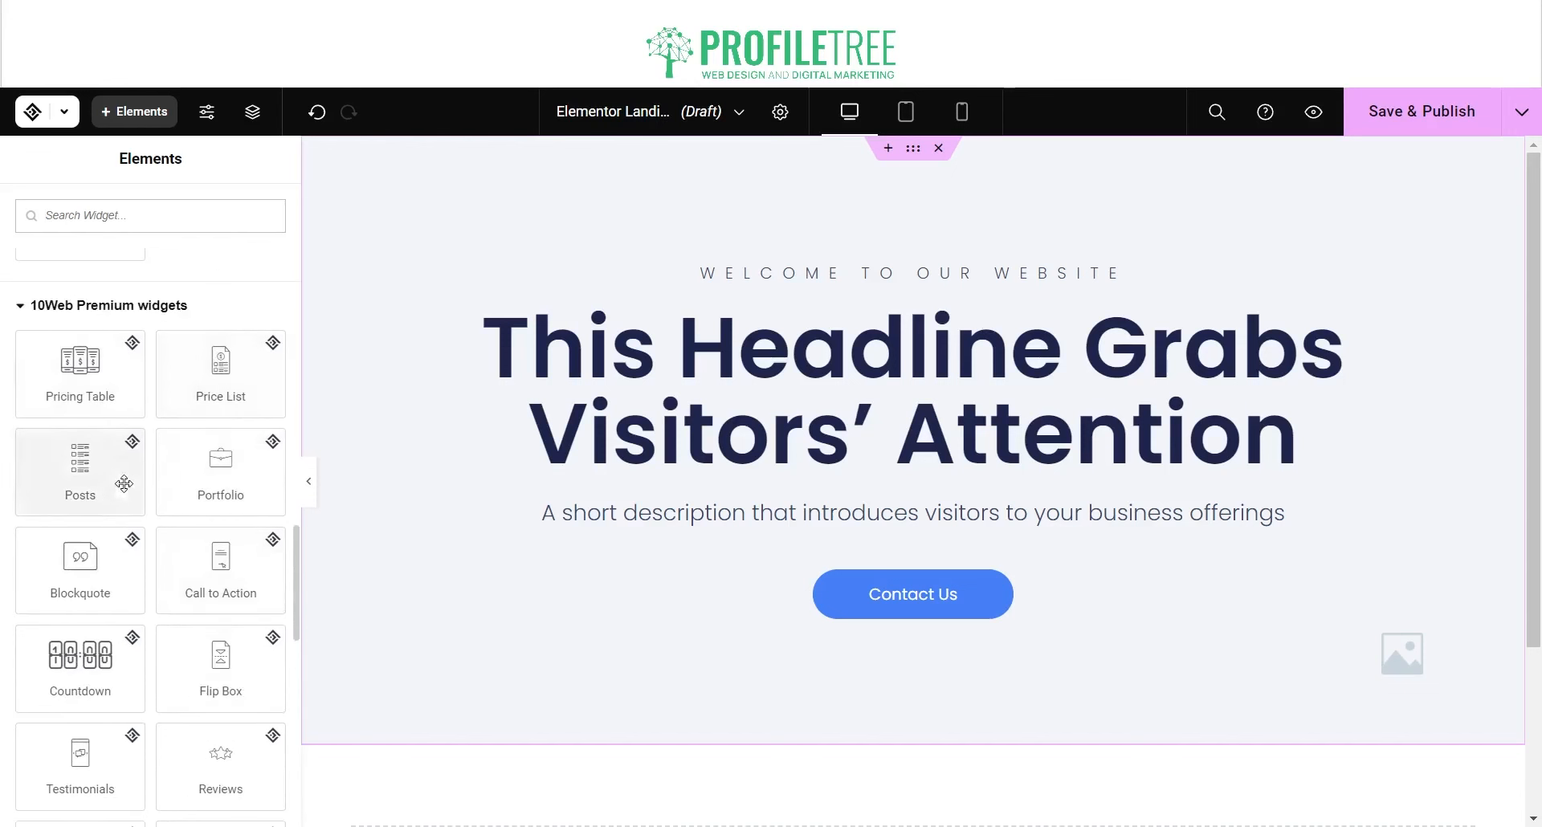
scroll(220, 486, "down", 5)
scroll(224, 507, "down", 1)
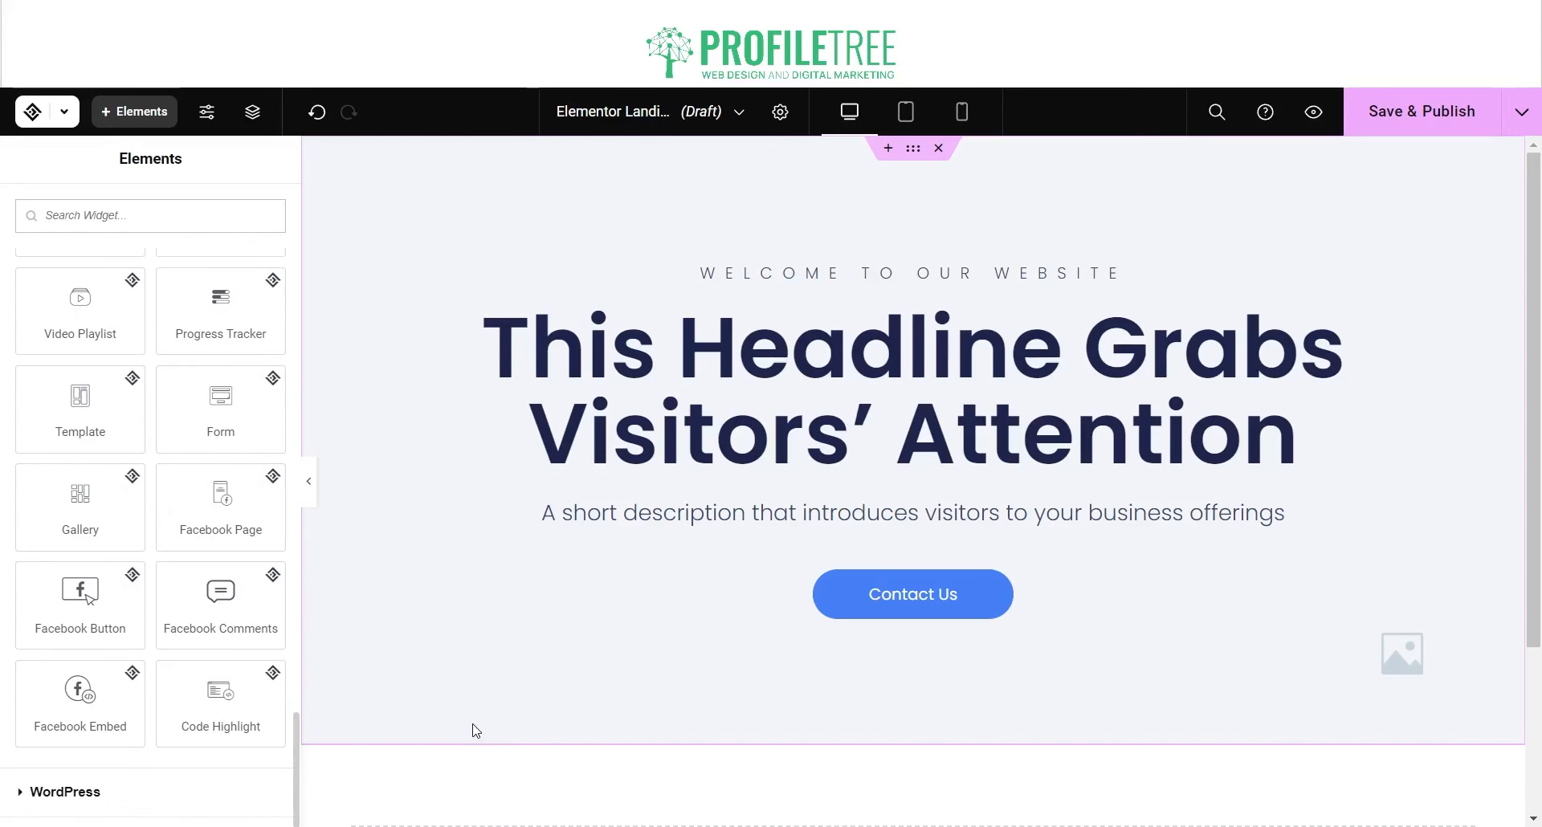
left_click(32, 793)
scroll(159, 510, "down", 6)
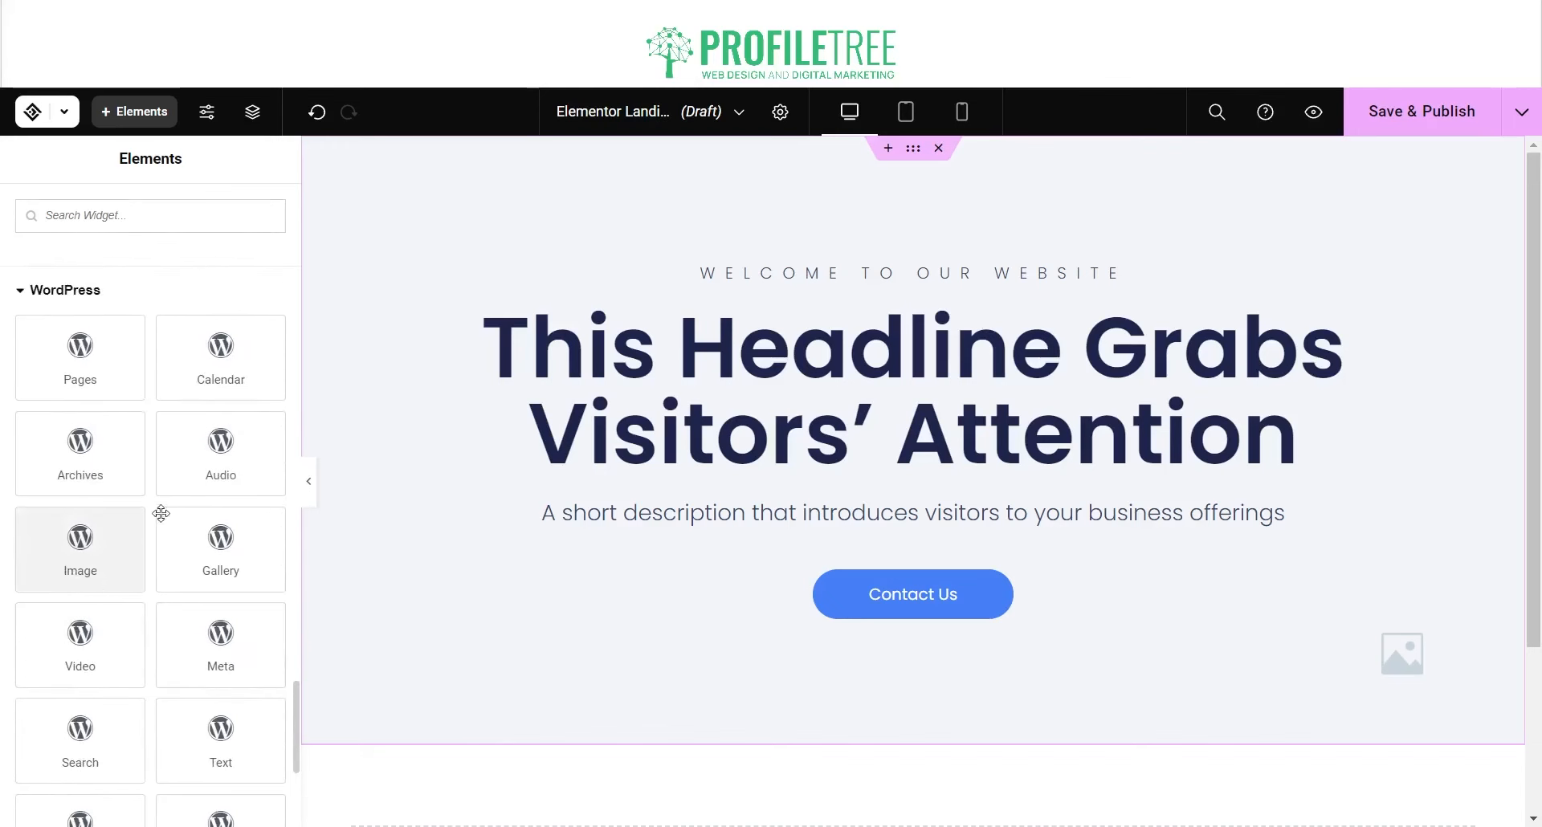
scroll(102, 373, "up", 1)
scroll(102, 373, "up", 1)
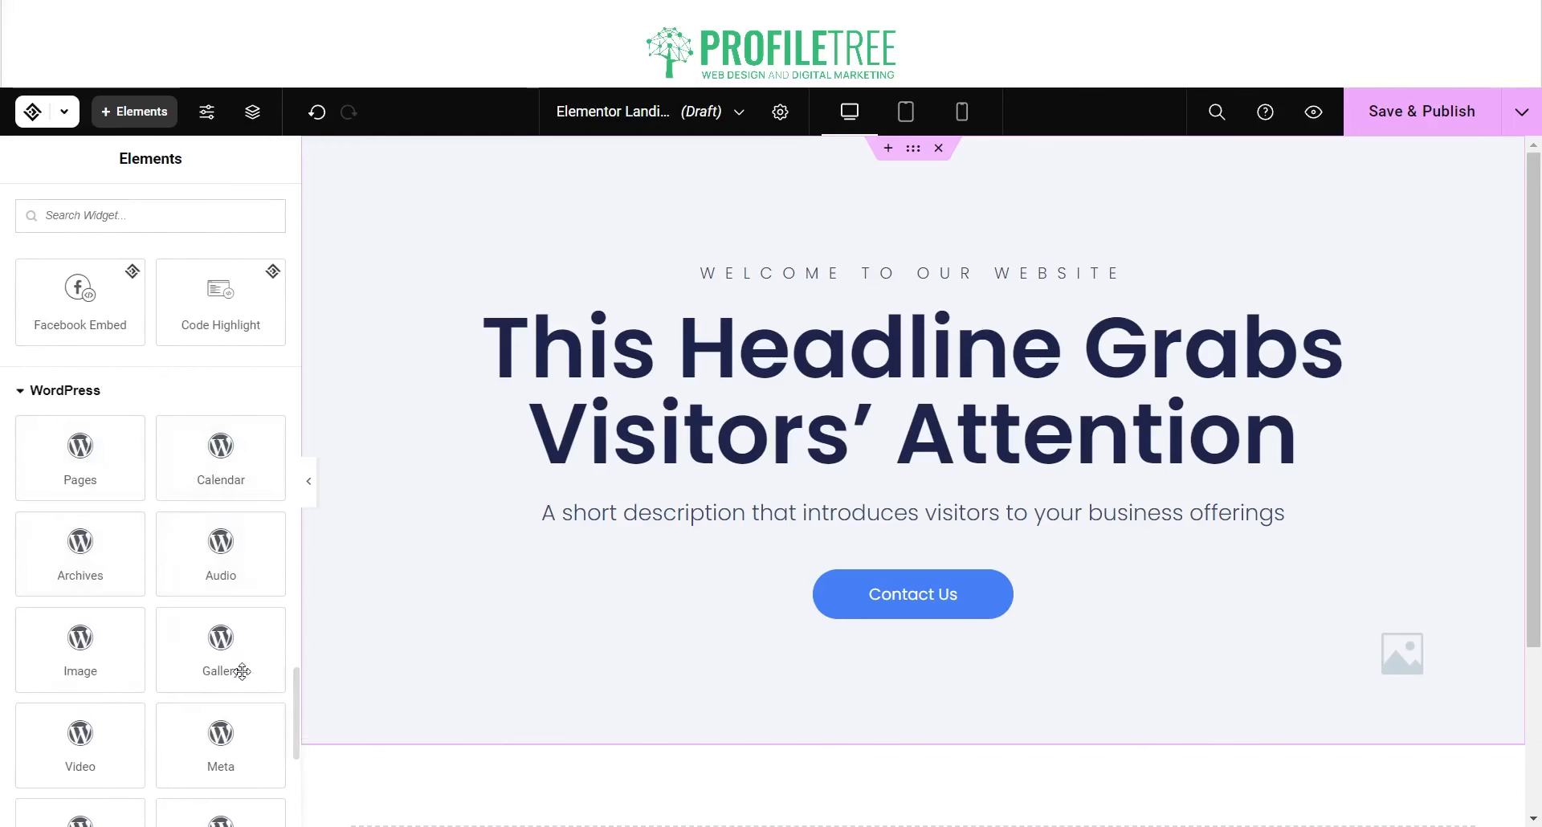
scroll(359, 566, "down", 3)
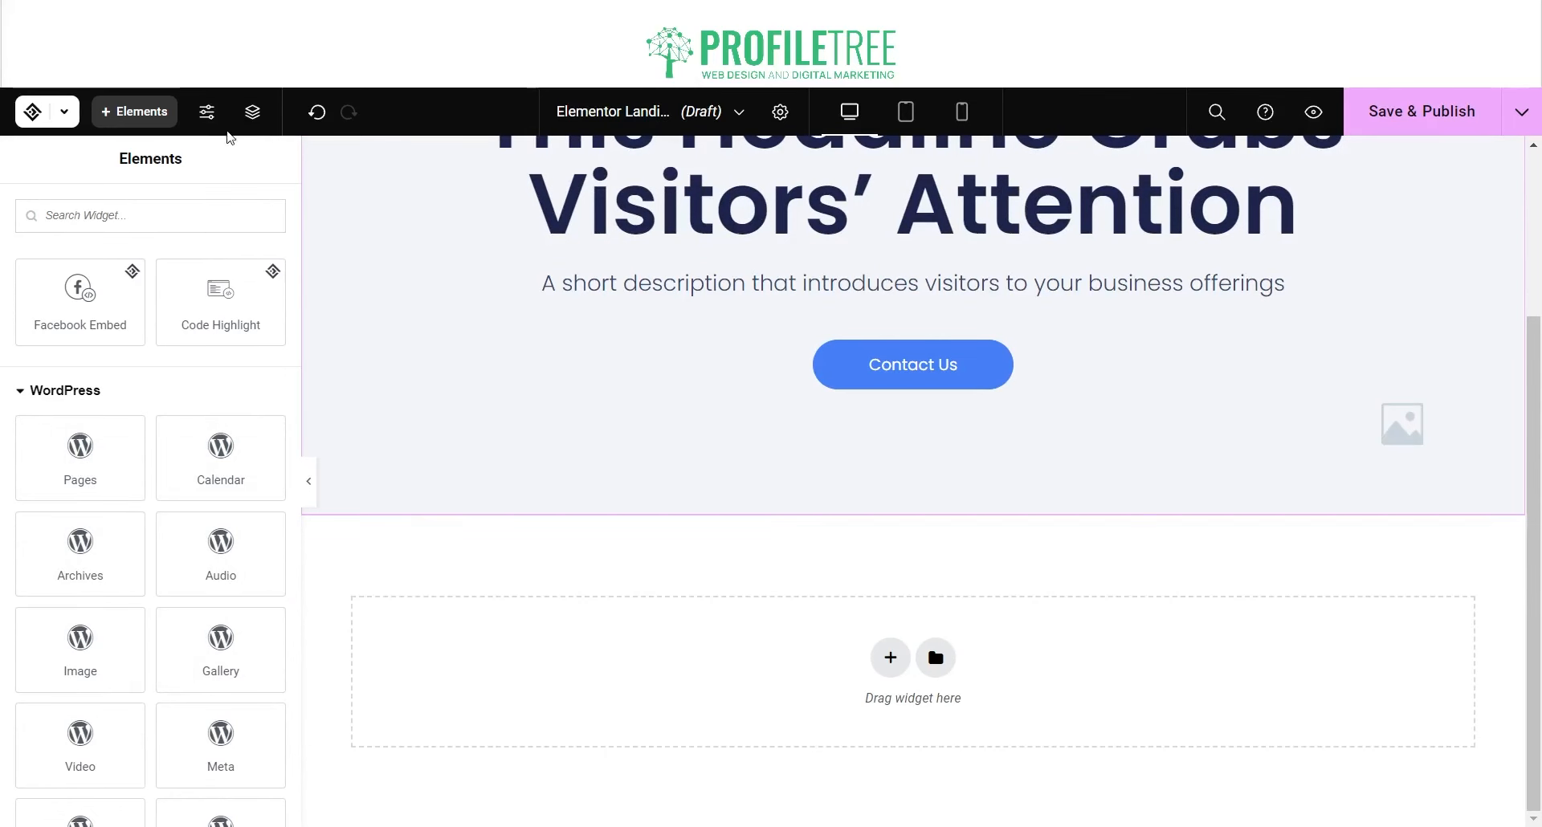
Step: Inspect the Hero section's parts in the page Structure outline
left_click(256, 121)
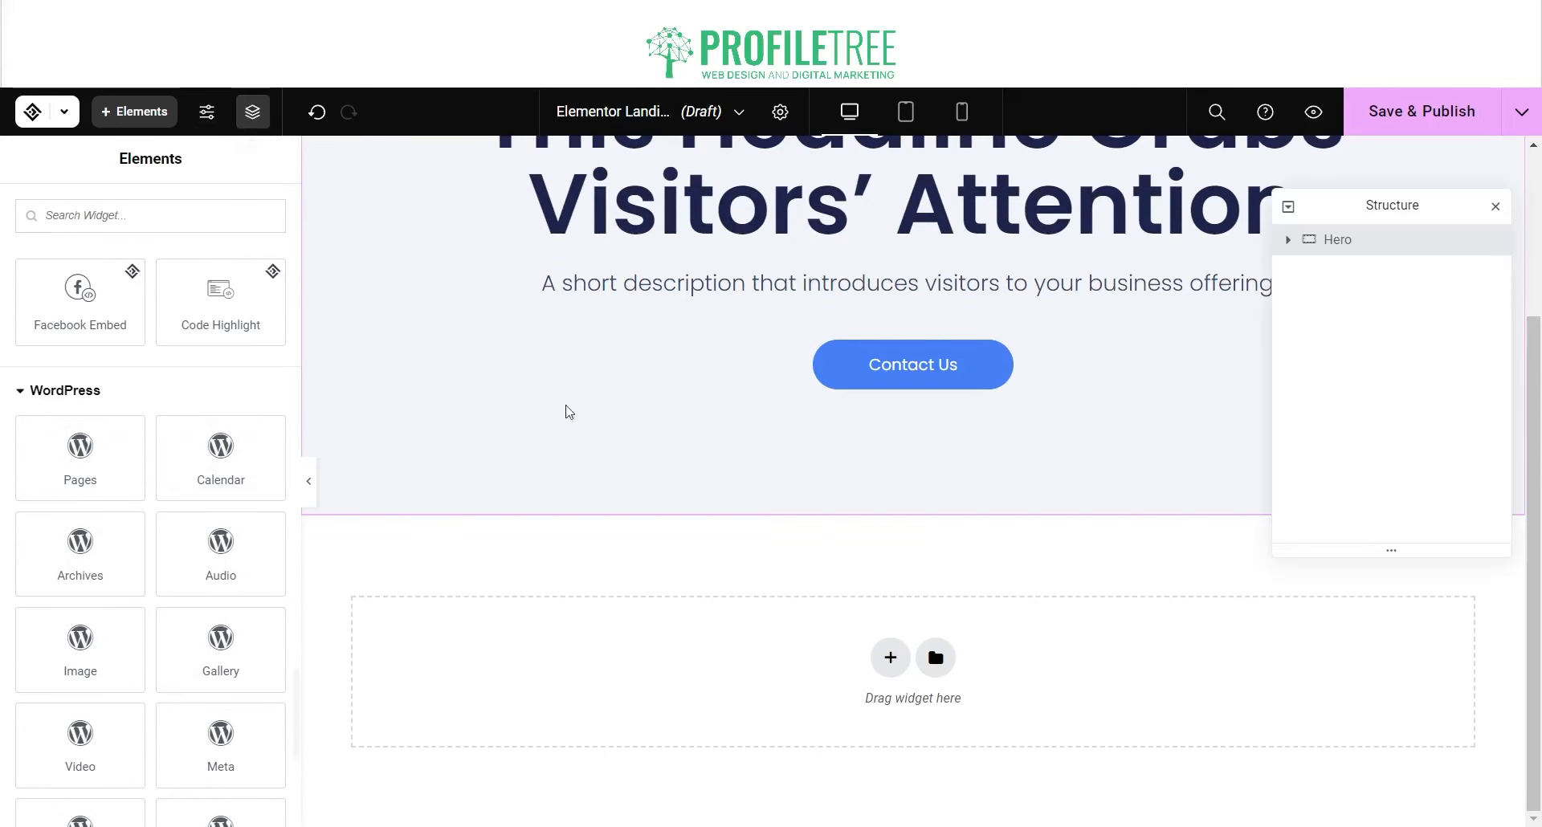
left_click(1291, 241)
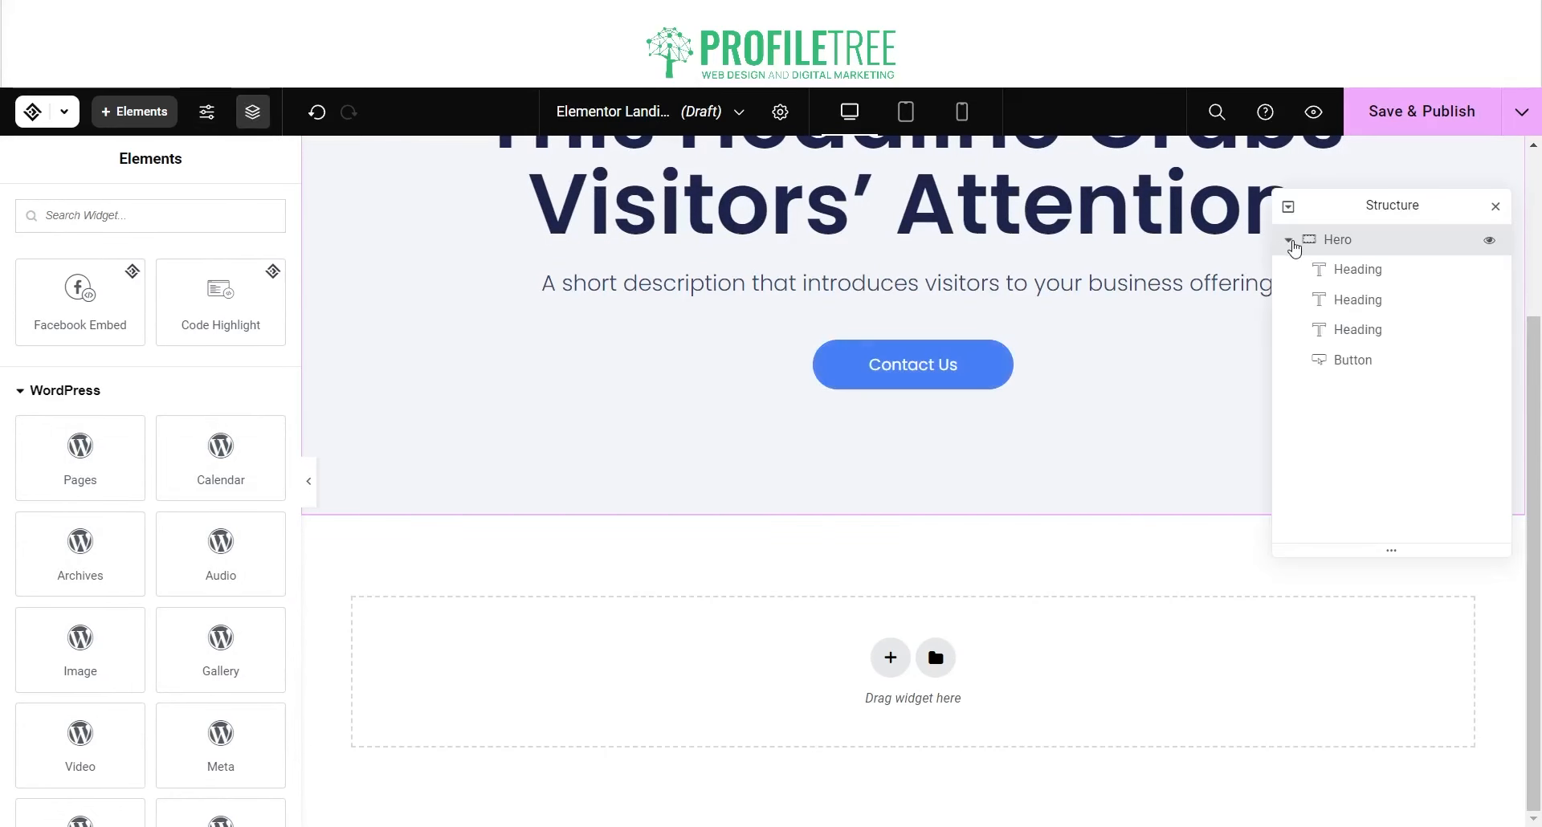
left_click(1290, 241)
scroll(1213, 331, "up", 3)
scroll(1084, 461, "down", 3)
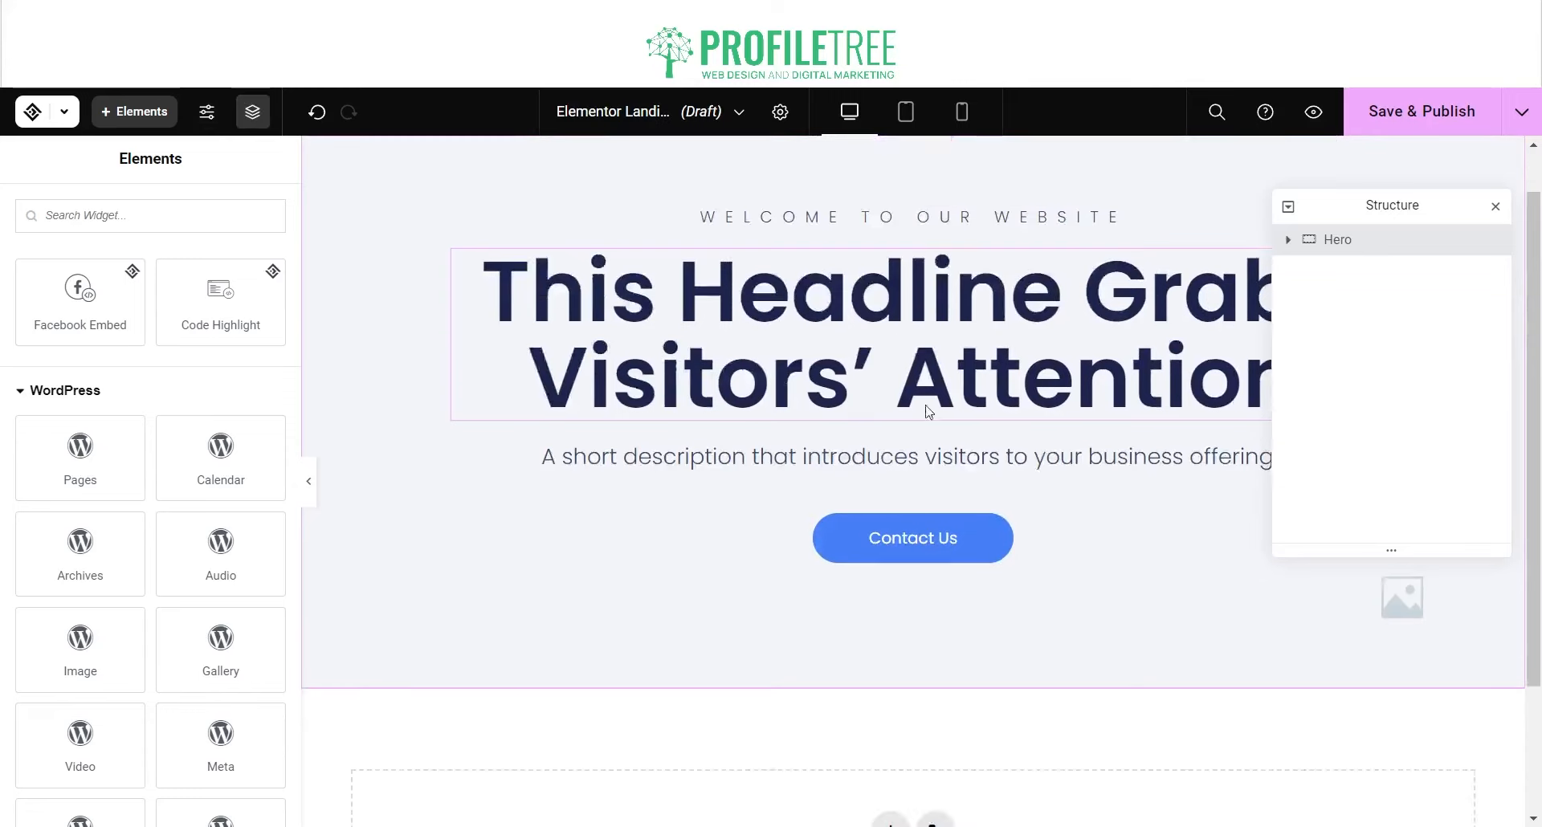
Step: Add a first-layout container below the Hero and browse its widgets, including Globals
left_click(889, 686)
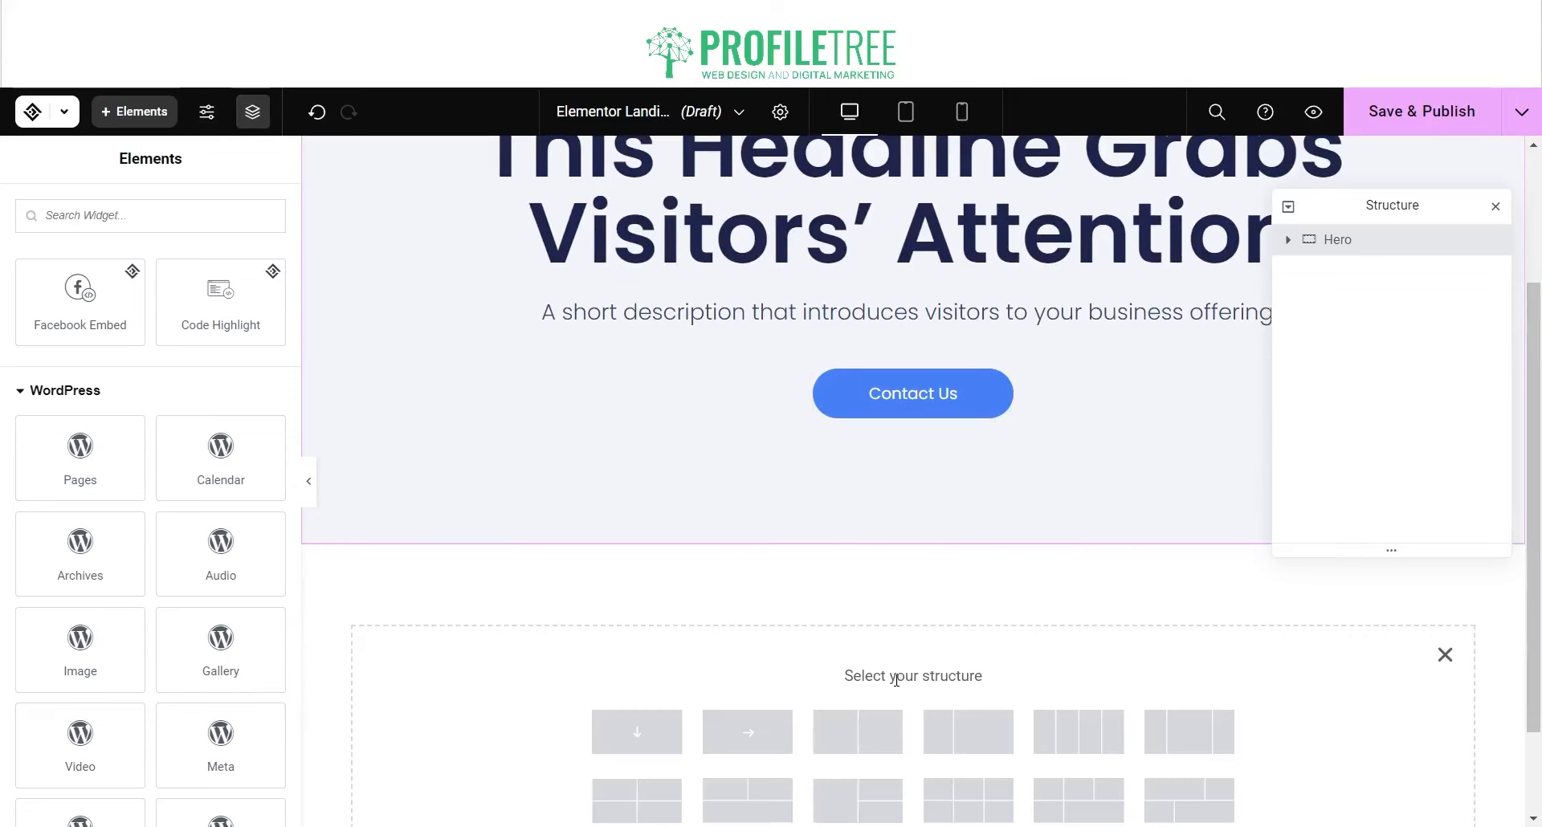
scroll(723, 588, "down", 2)
left_click(639, 612)
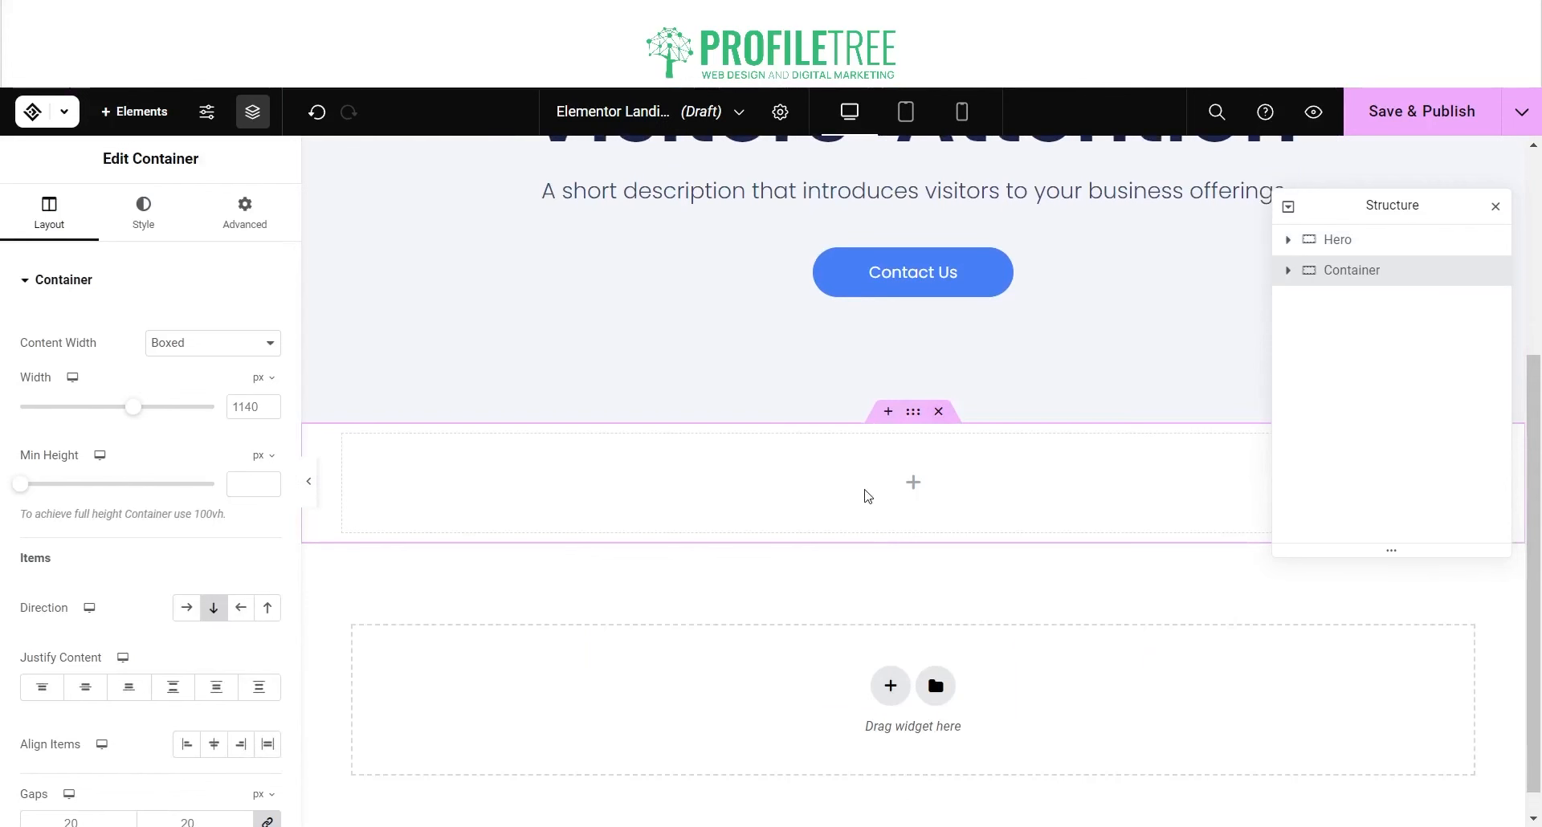
left_click(911, 490)
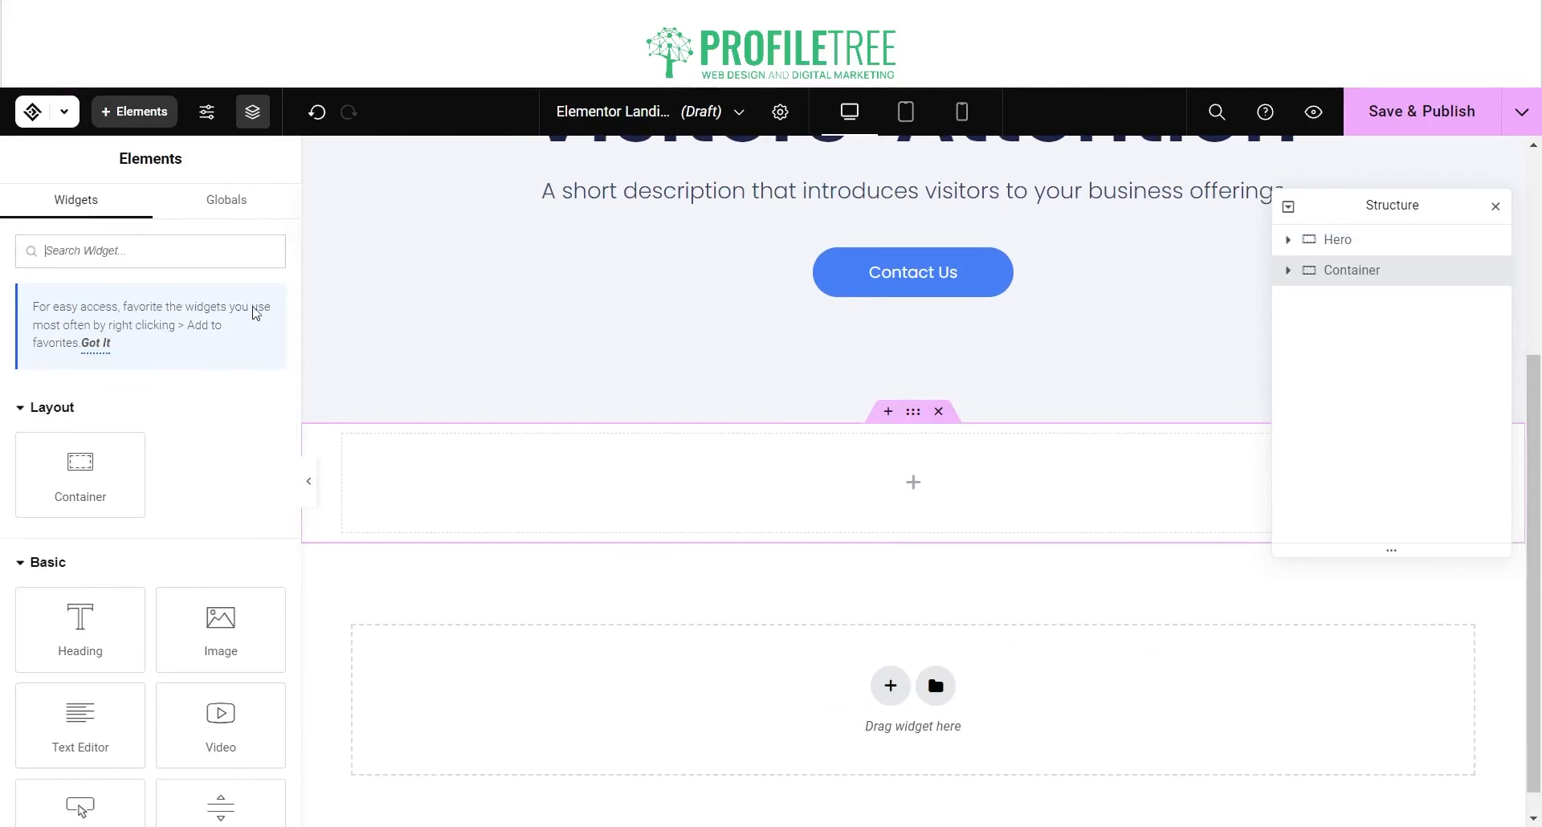
left_click(234, 205)
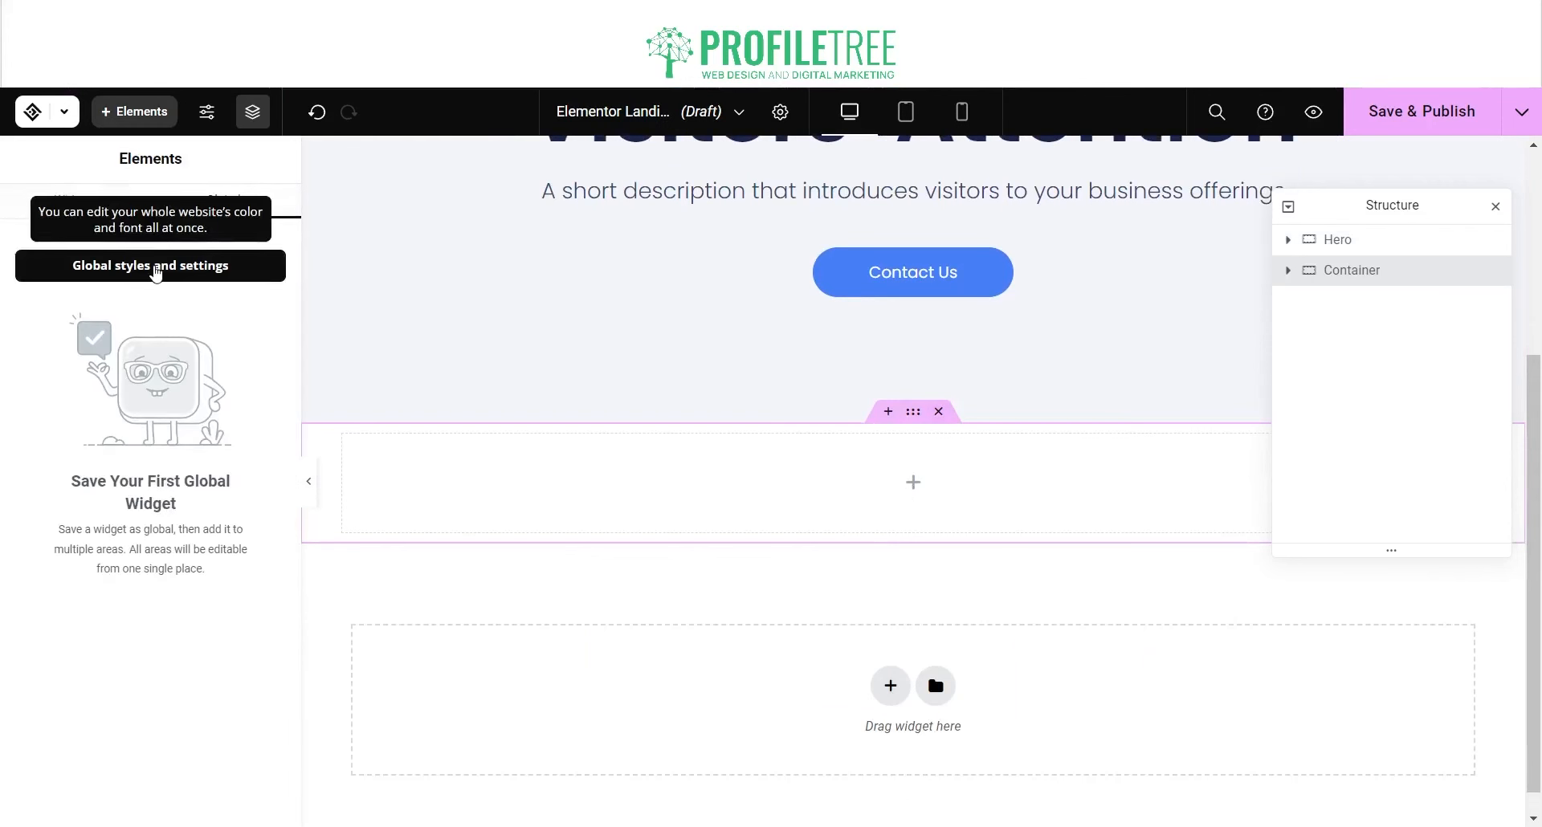
left_click(101, 204)
left_click(102, 360)
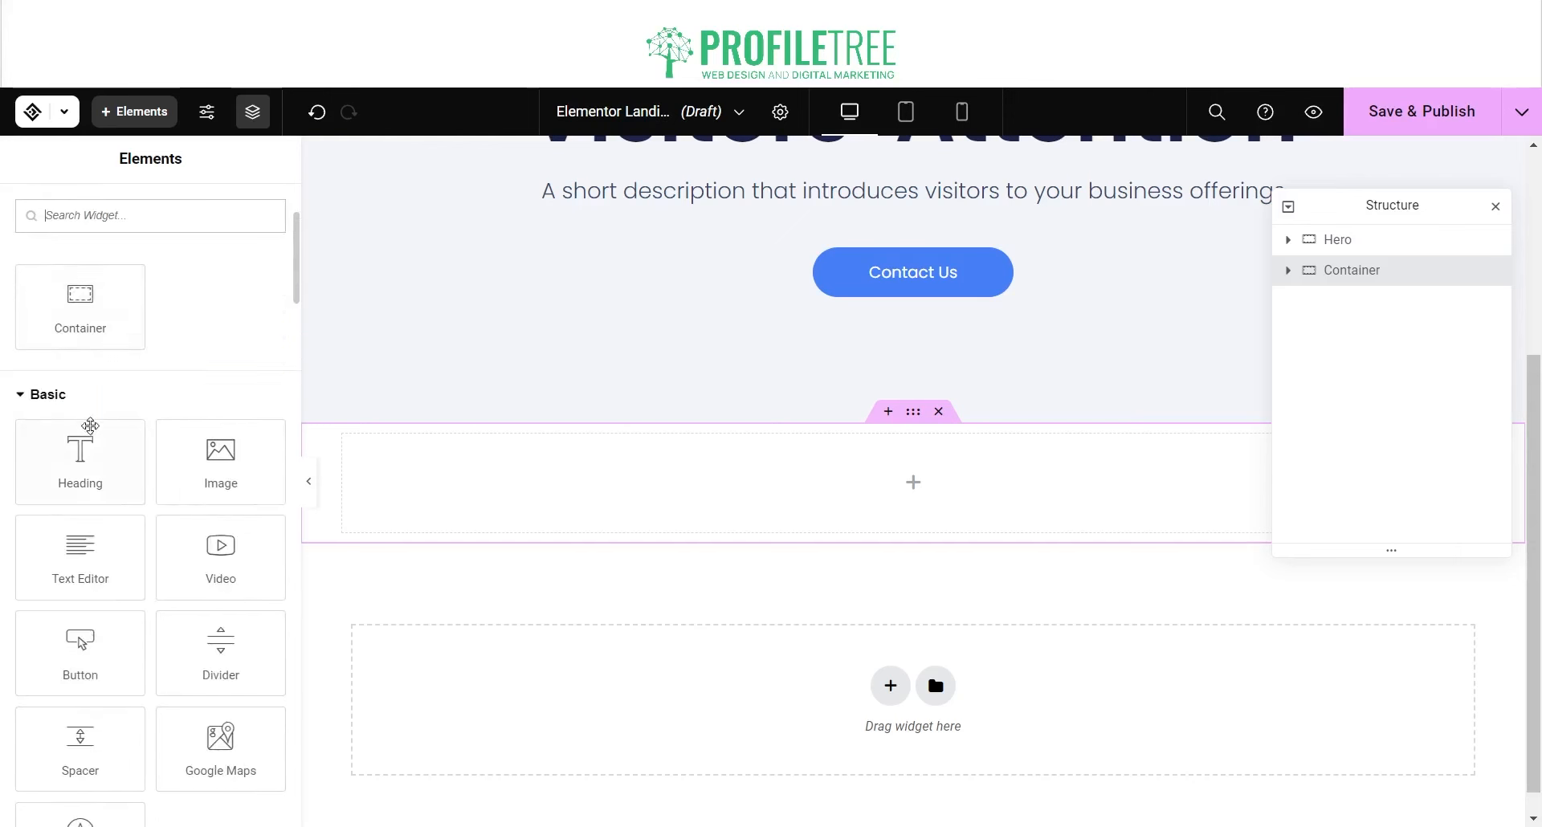
scroll(85, 449, "down", 4)
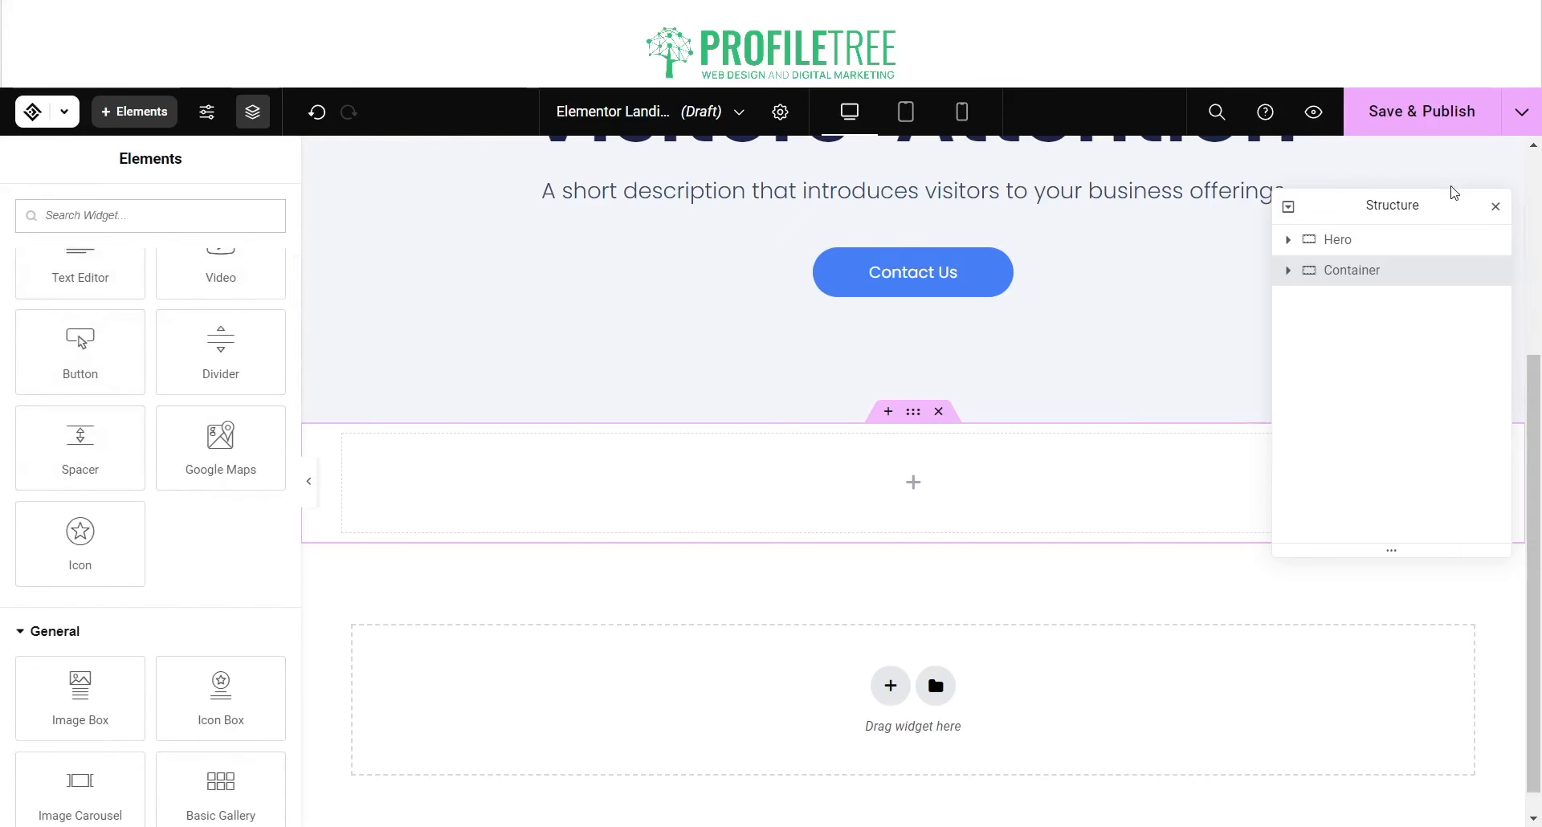
scroll(200, 562, "down", 3)
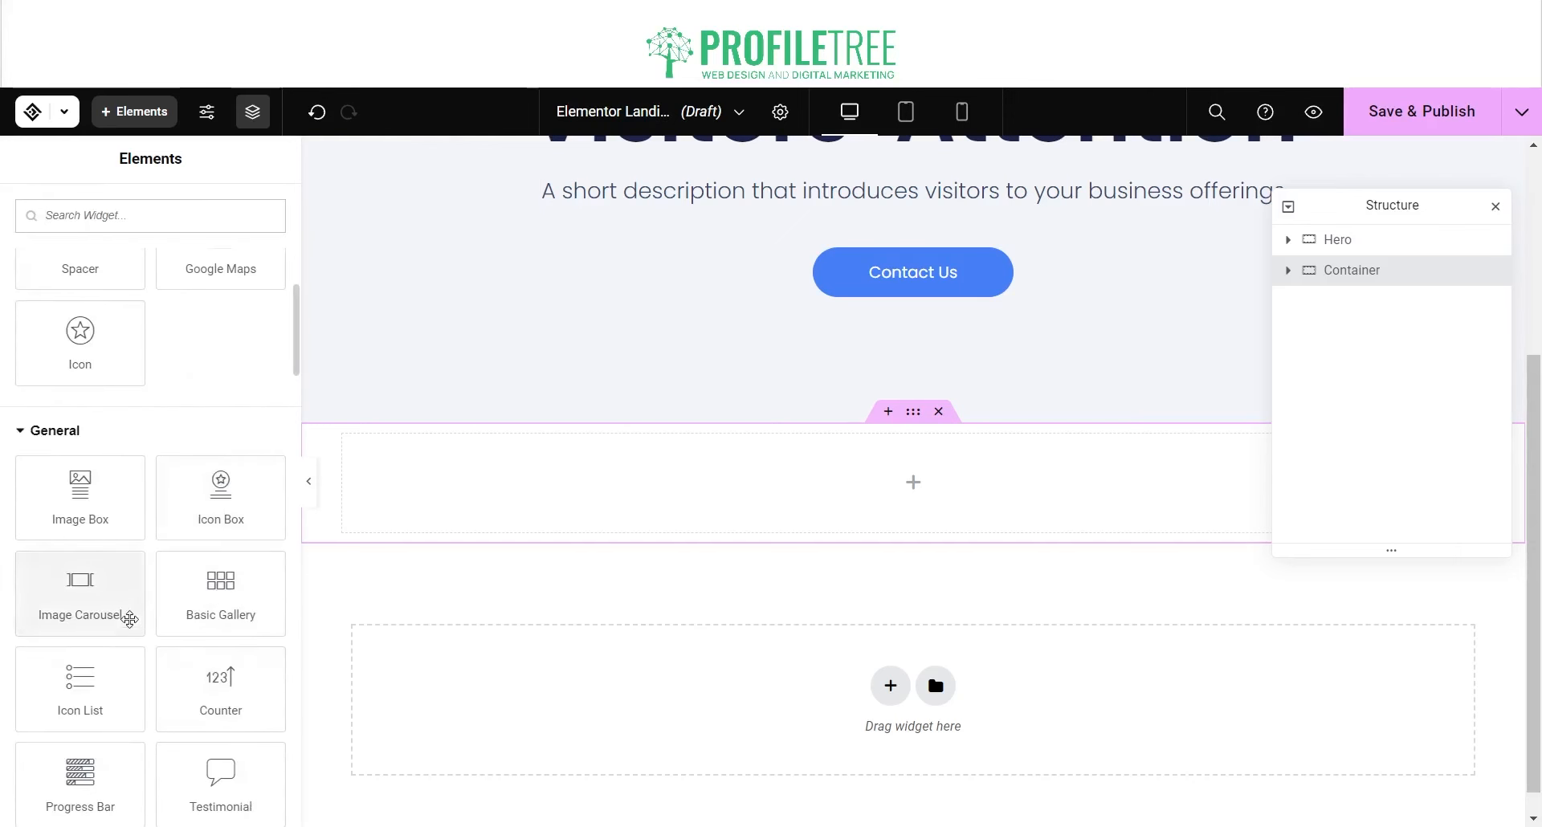
Step: Place an Image Carousel in the empty container and look over its settings
left_click_drag(78, 598, 905, 500)
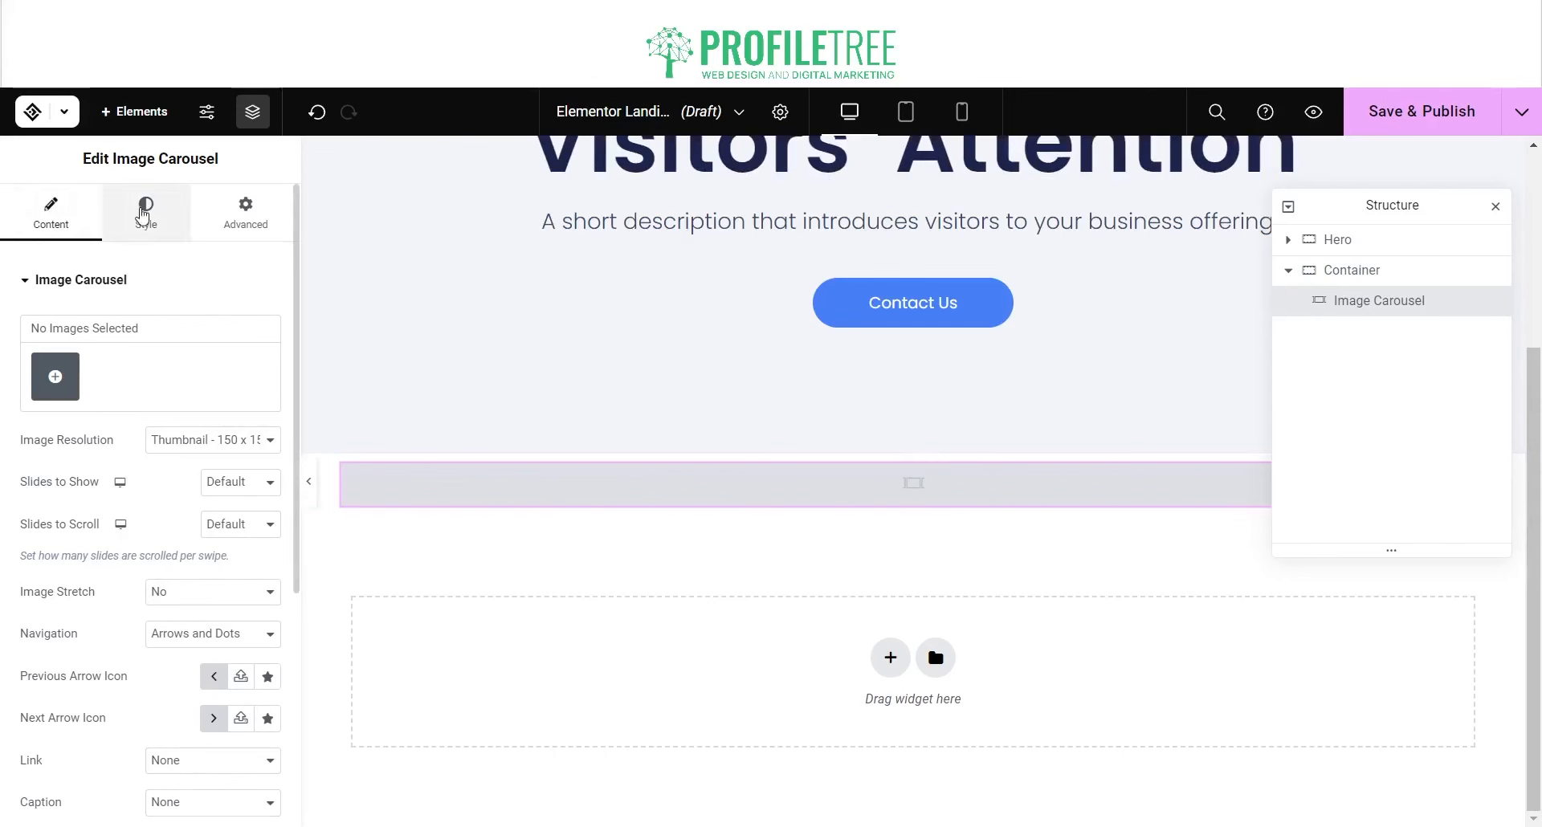
left_click(145, 210)
left_click(245, 214)
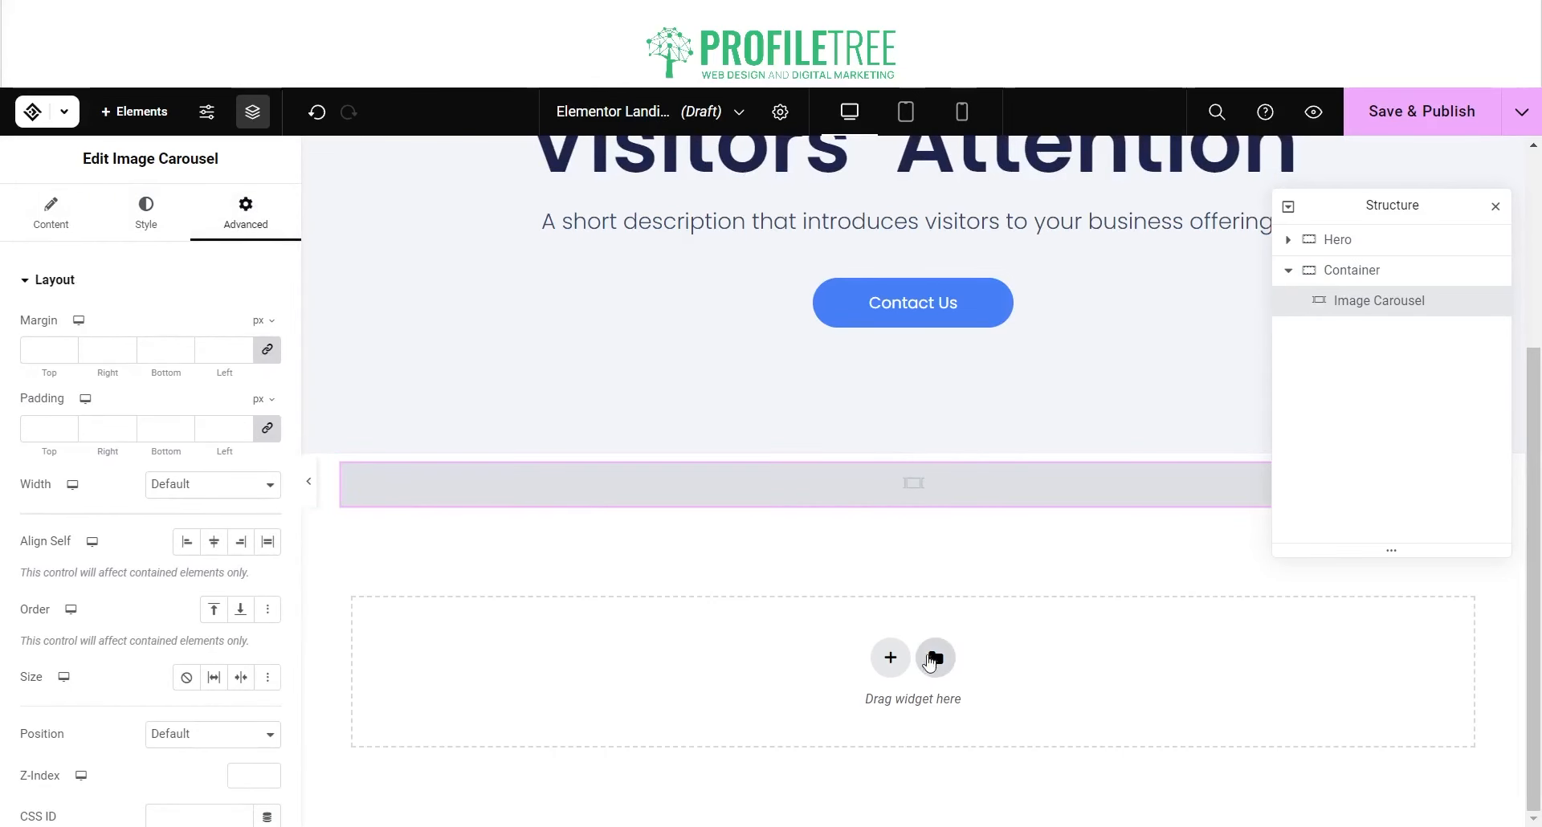
Step: Insert the About Us block from the library's About category
left_click(936, 659)
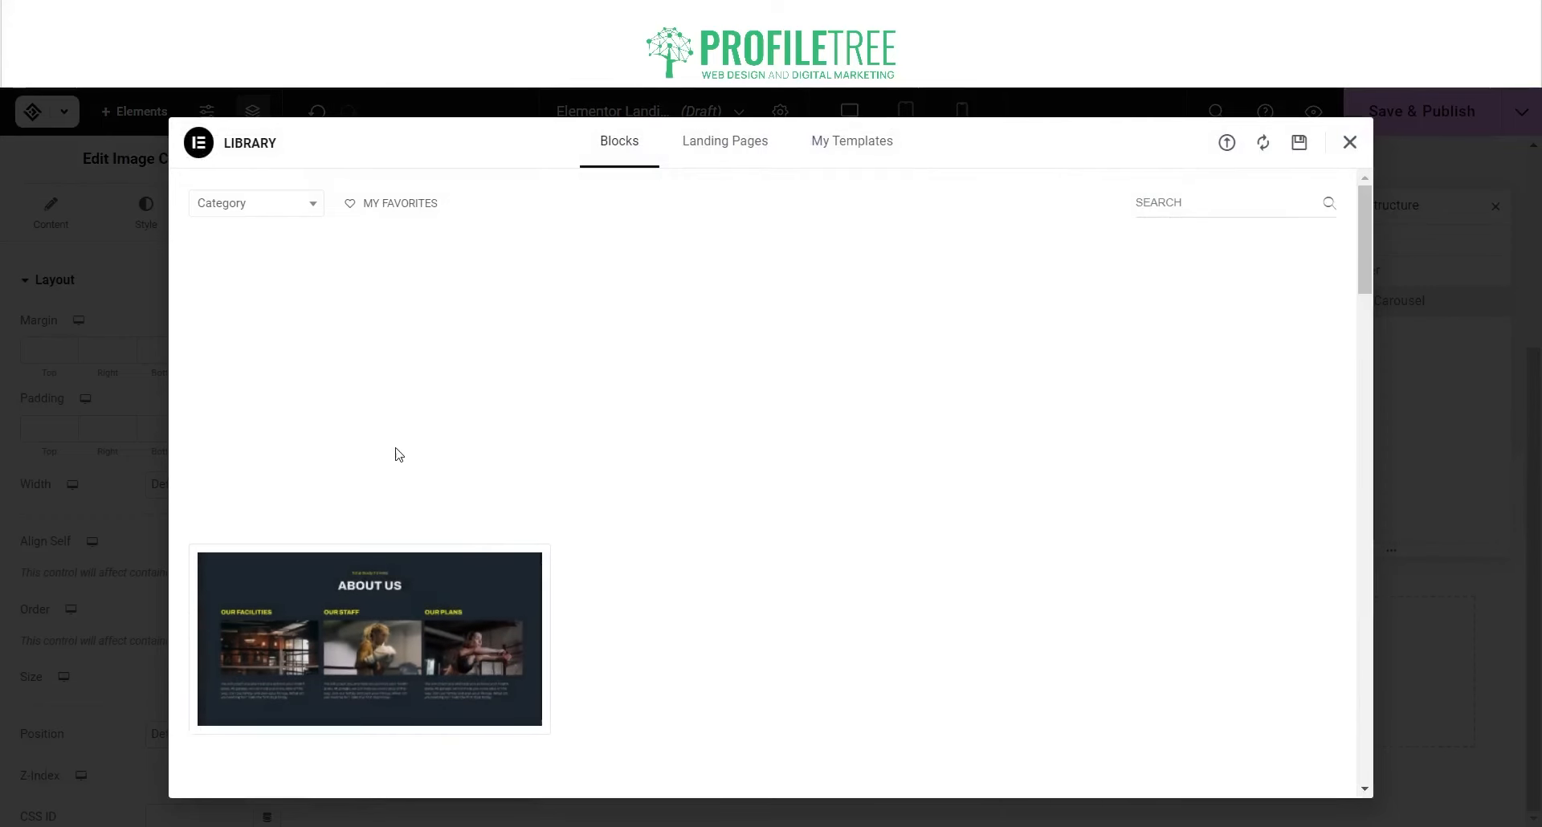
scroll(392, 452, "down", 4)
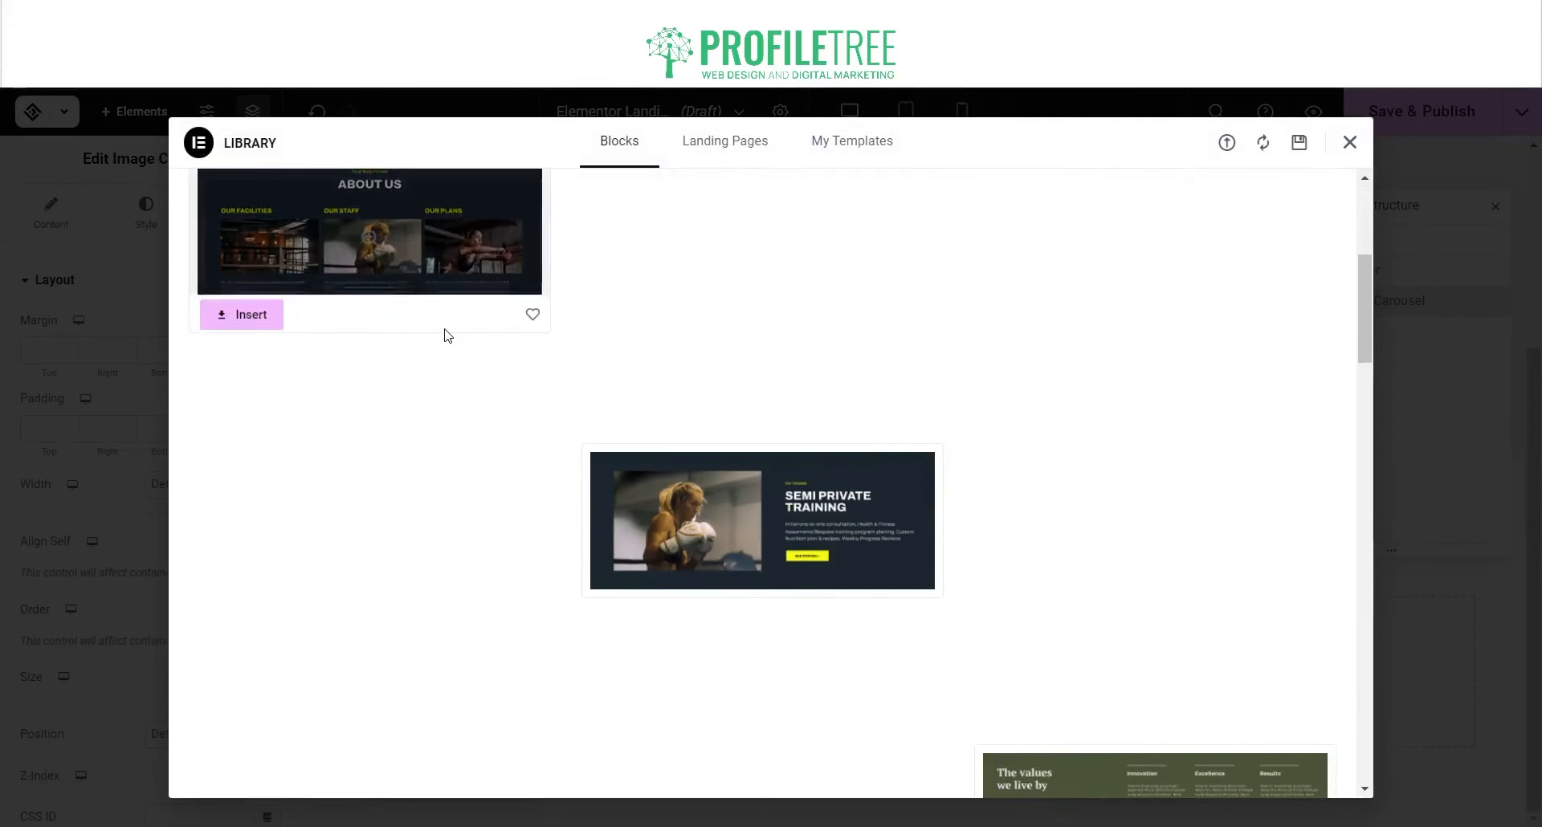
scroll(680, 440, "down", 2)
scroll(580, 380, "up", 3)
scroll(579, 381, "up", 3)
left_click(265, 207)
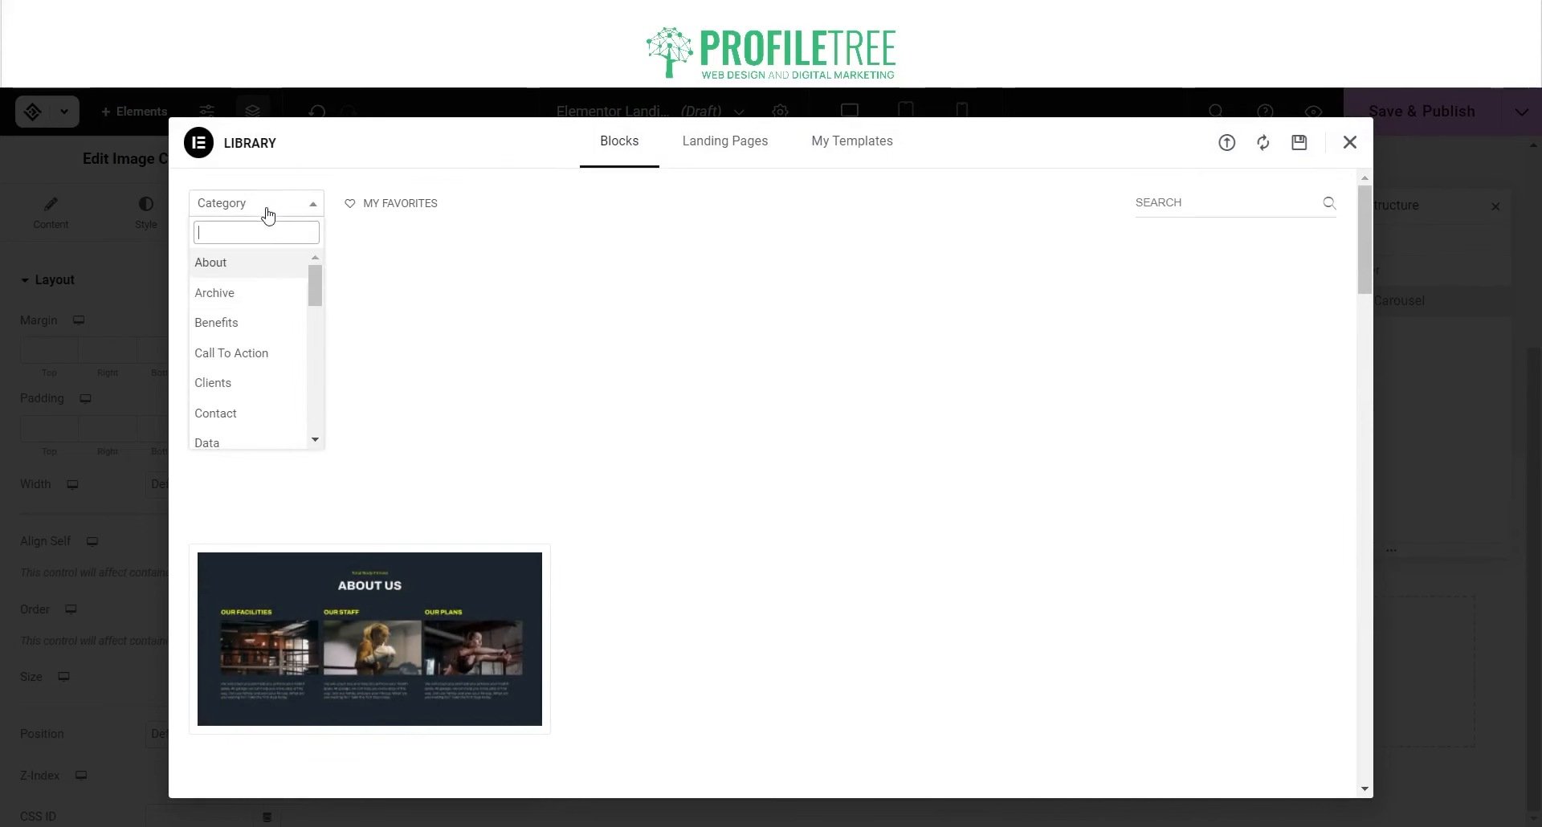
left_click(259, 270)
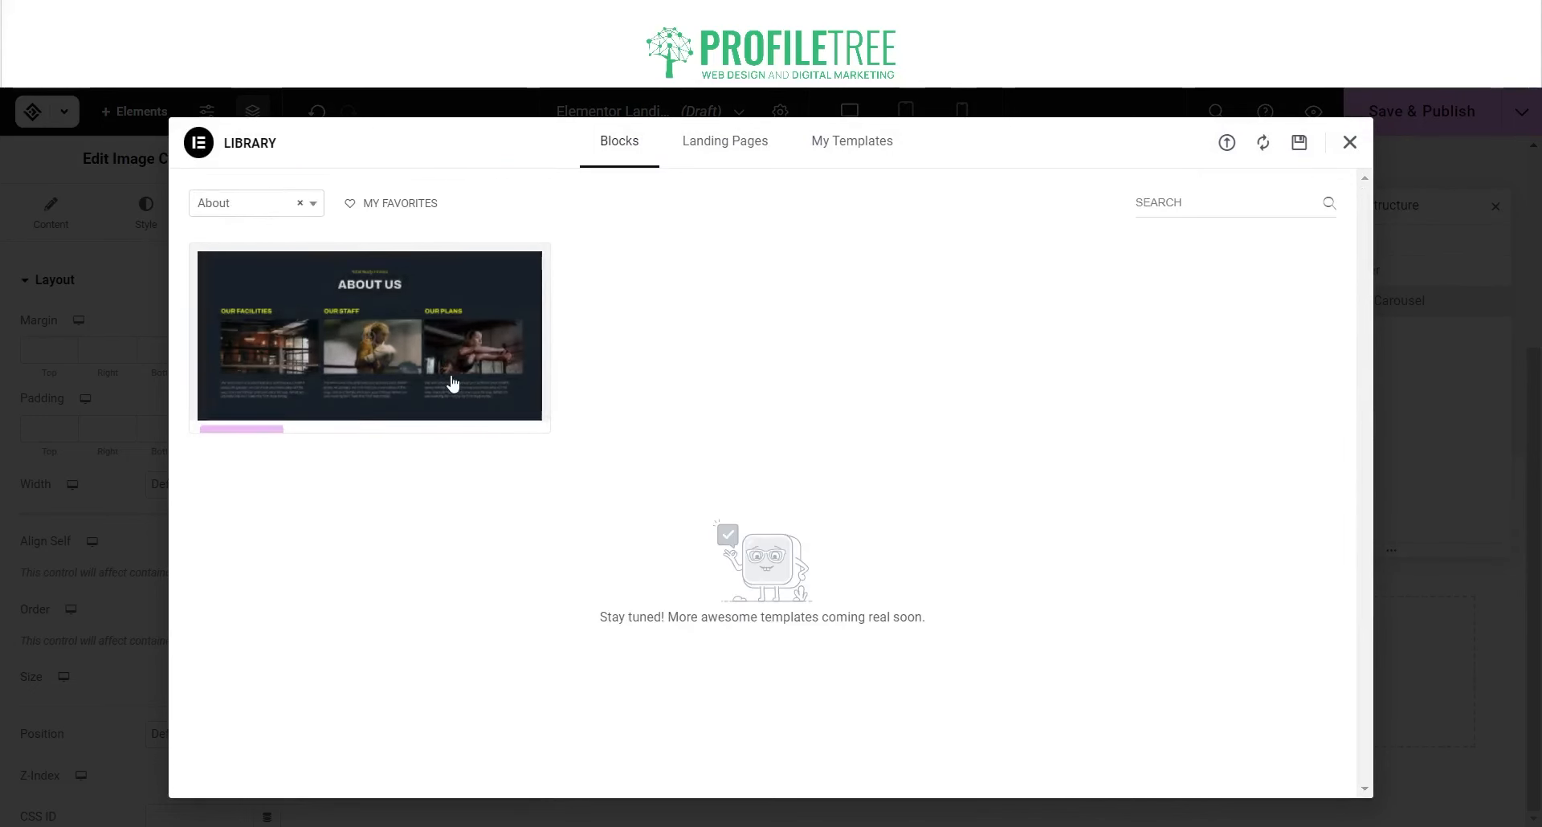
left_click(250, 412)
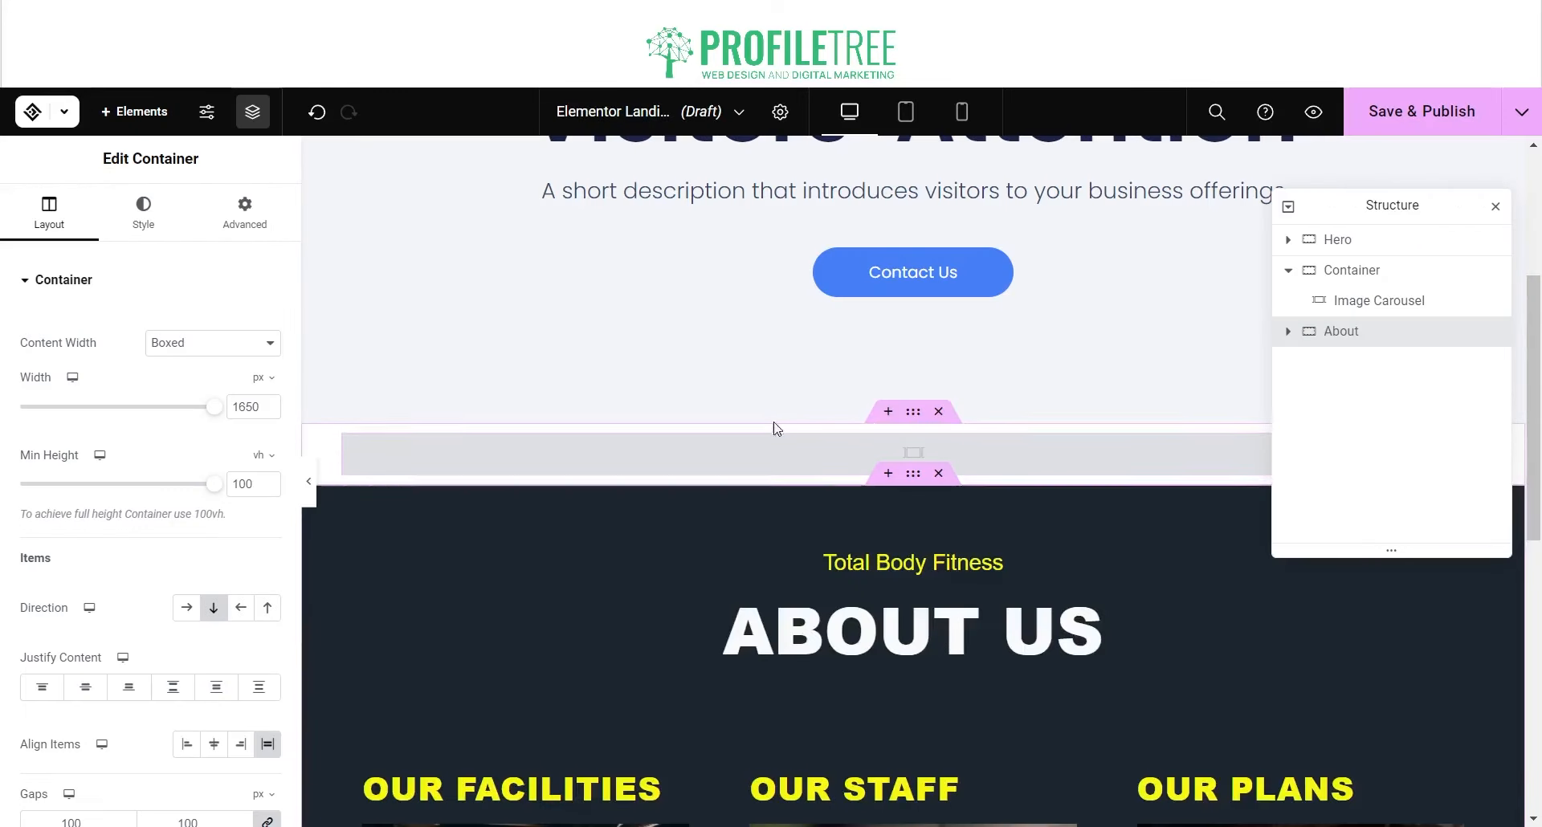
Step: Delete the temporary container holding the image carousel
left_click(938, 412)
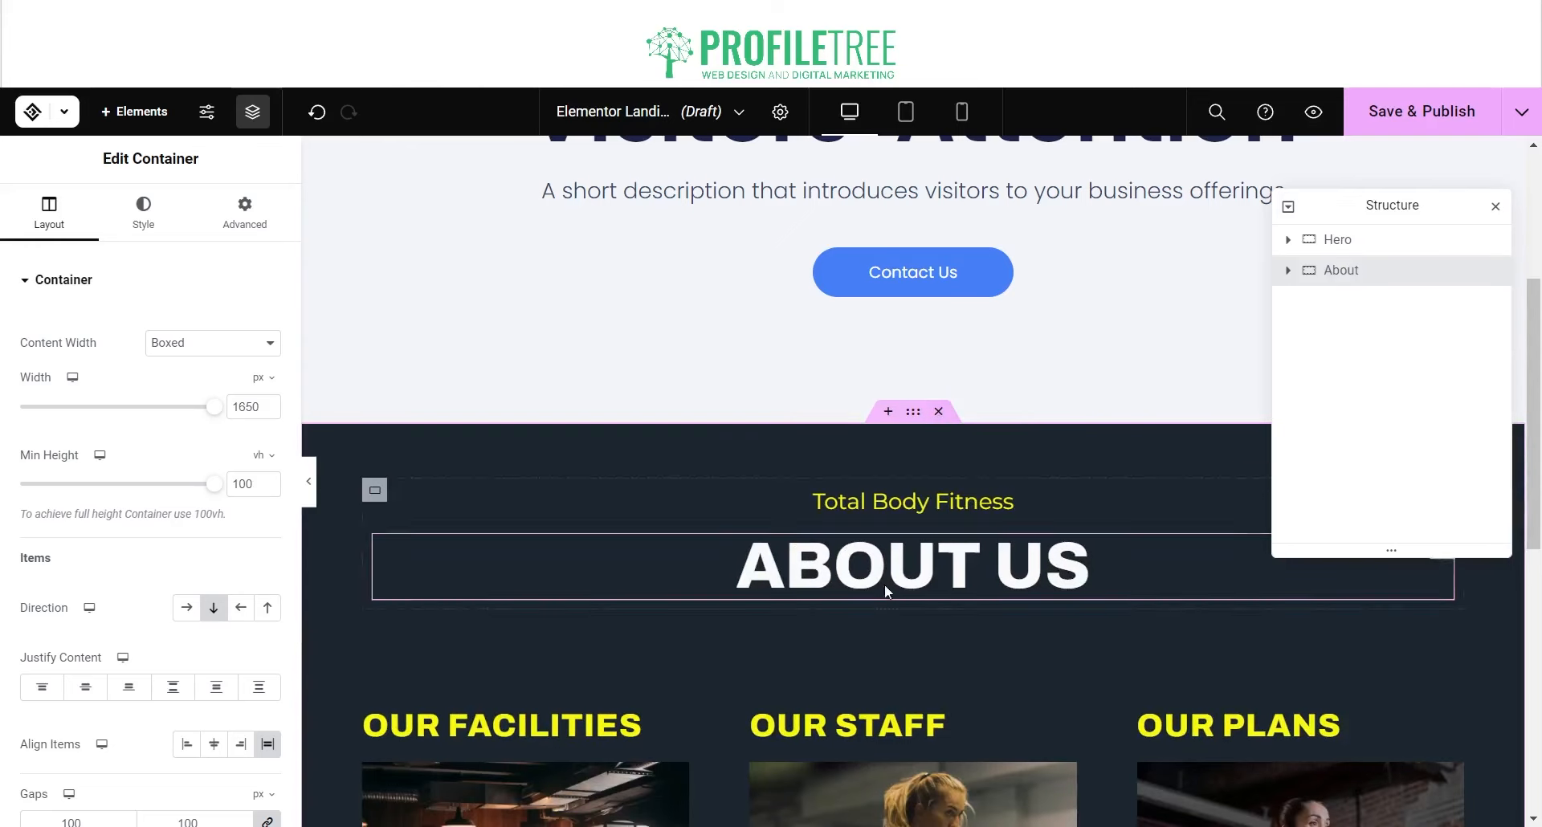
scroll(705, 466, "down", 4)
scroll(695, 456, "up", 4)
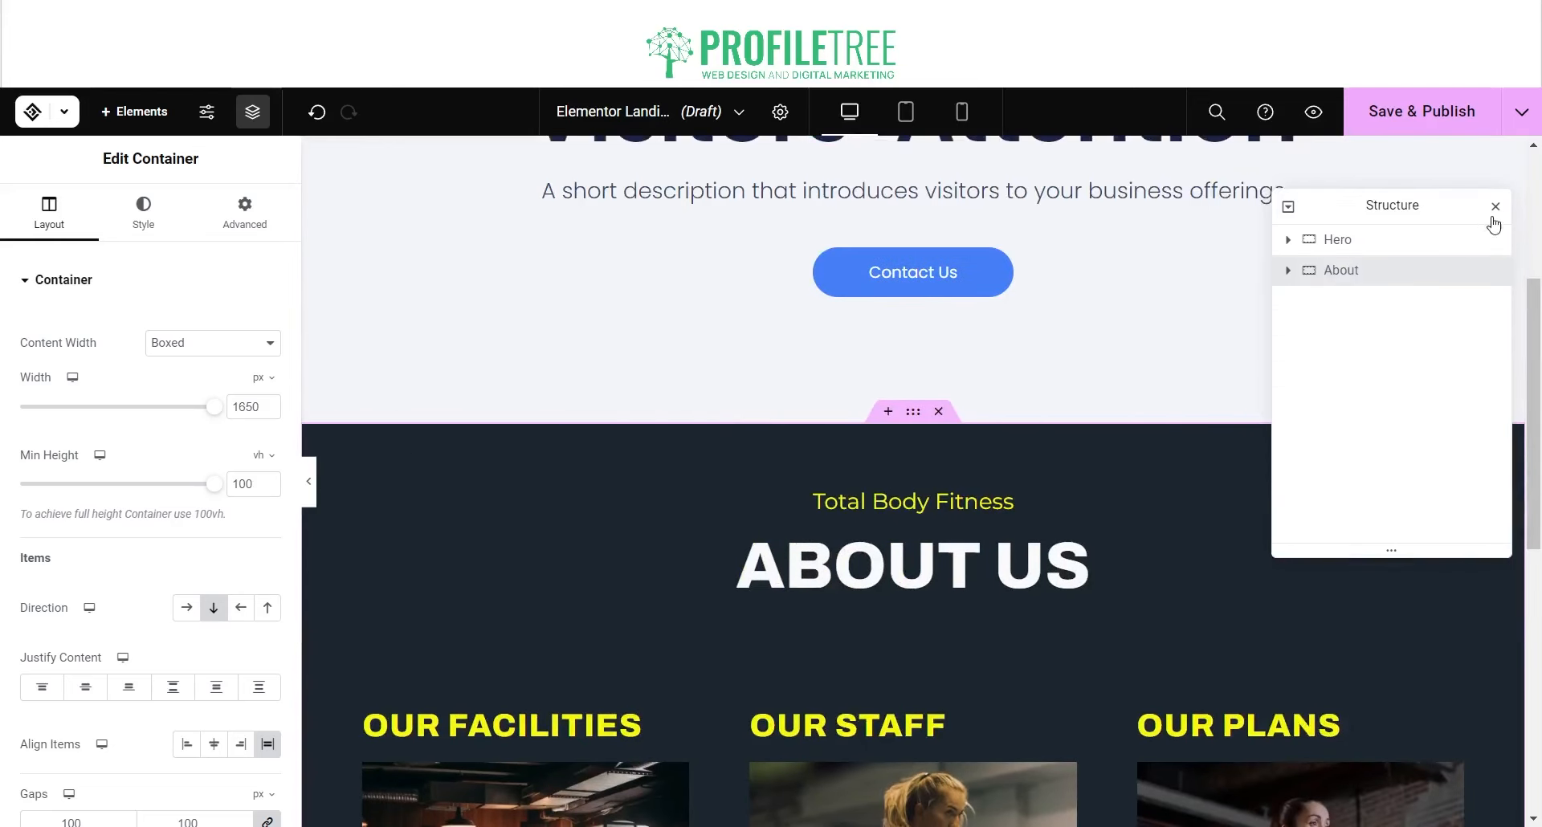
Step: Set the About section's background colour to #EEEEEE
left_click(143, 212)
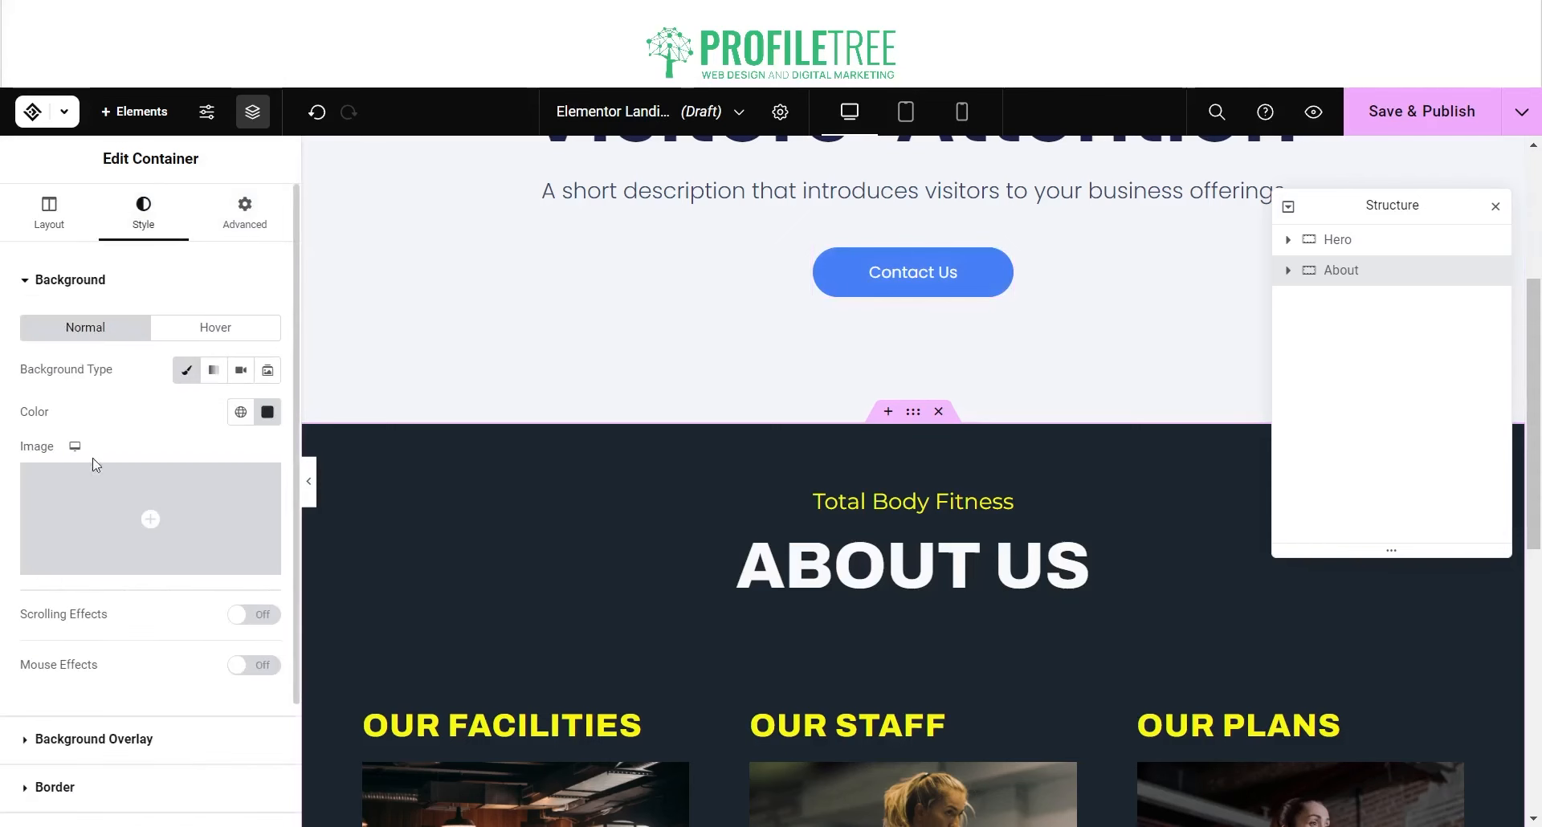
left_click(262, 419)
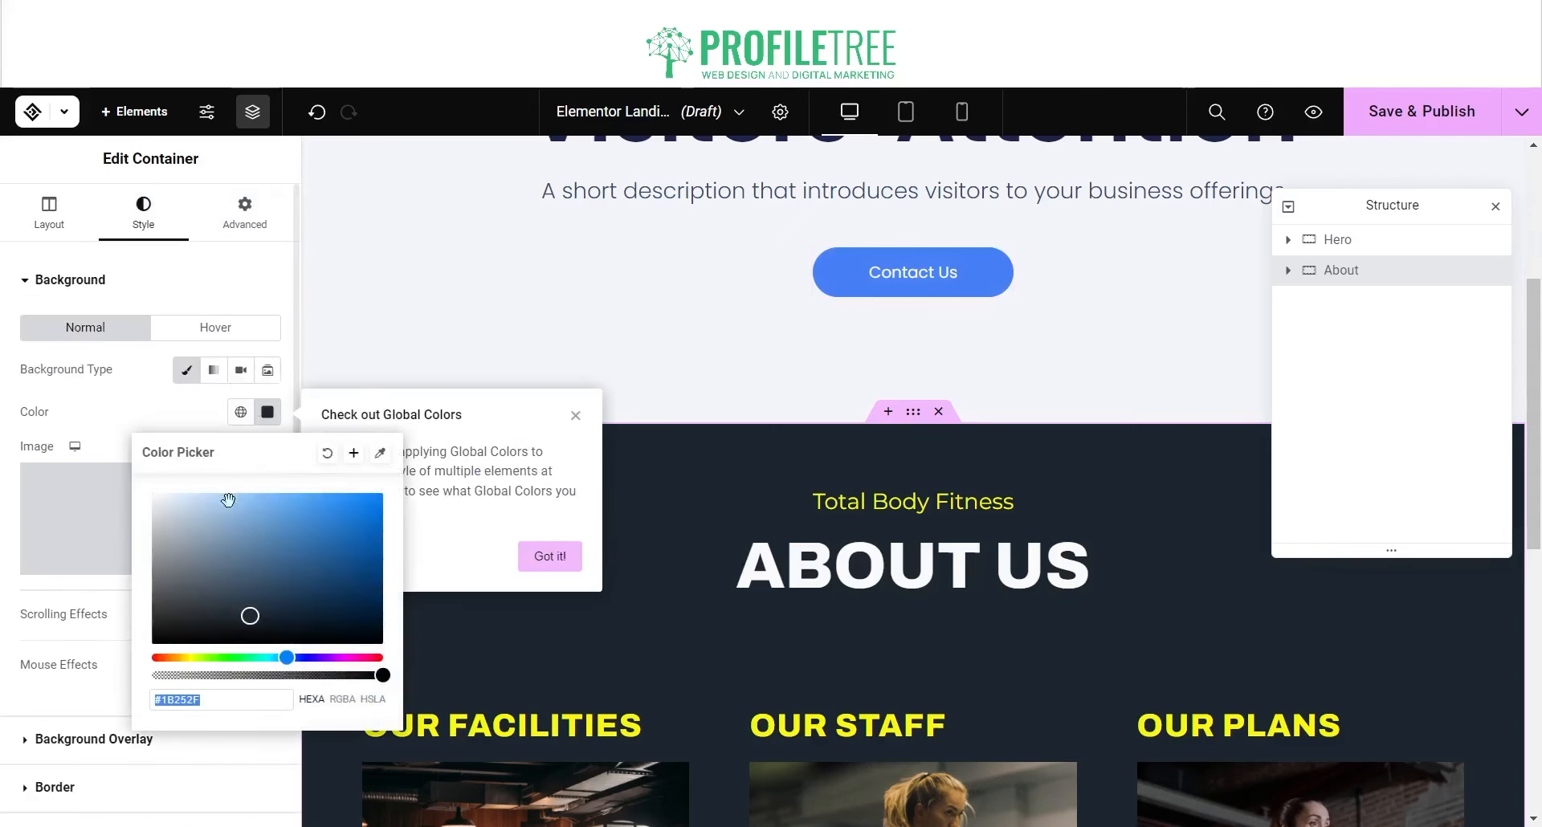
type("#EEEEEE")
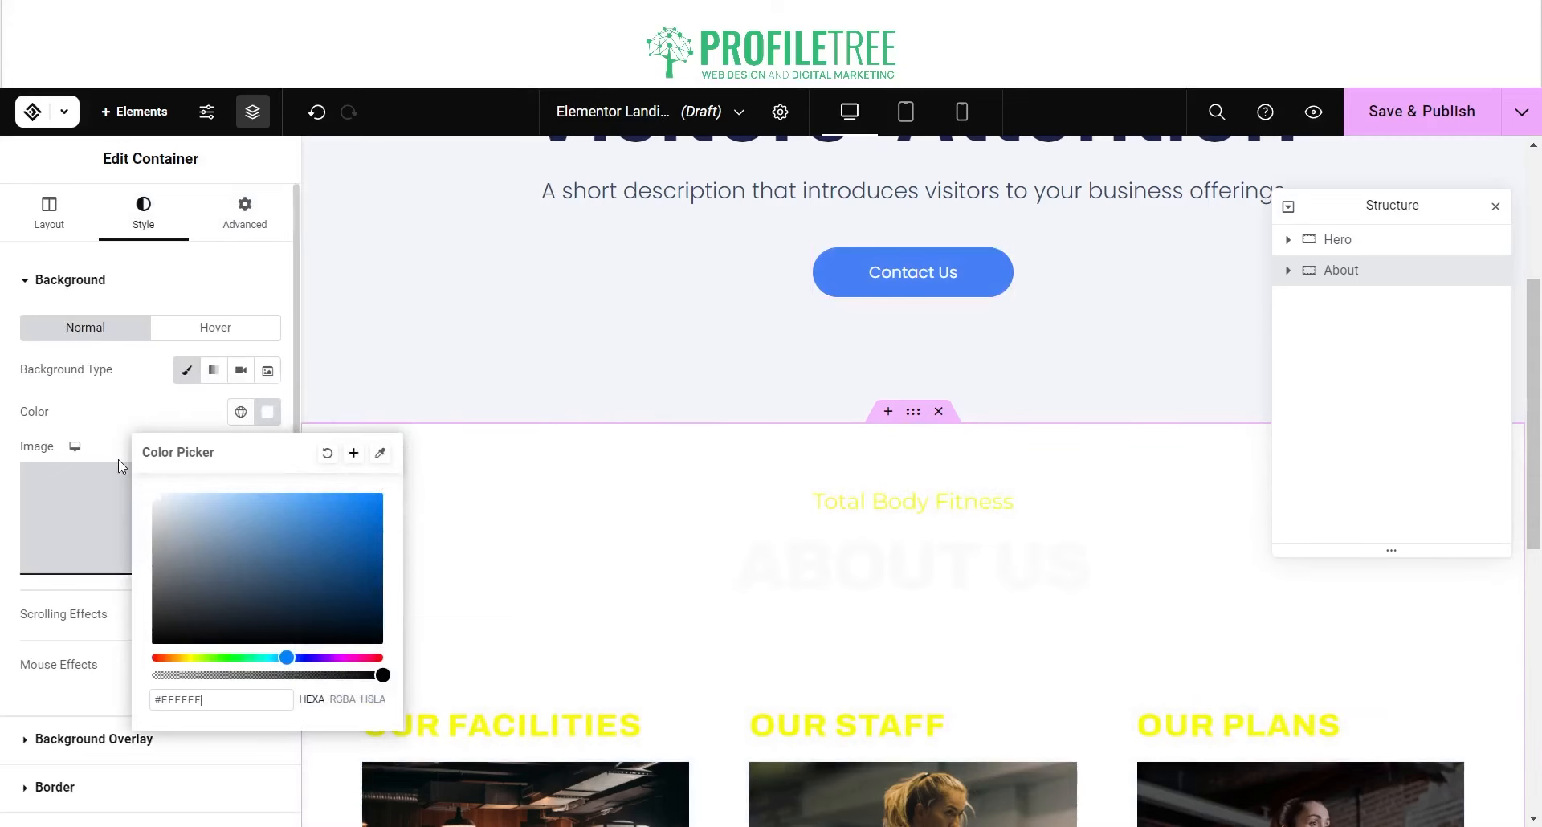
left_click(833, 494)
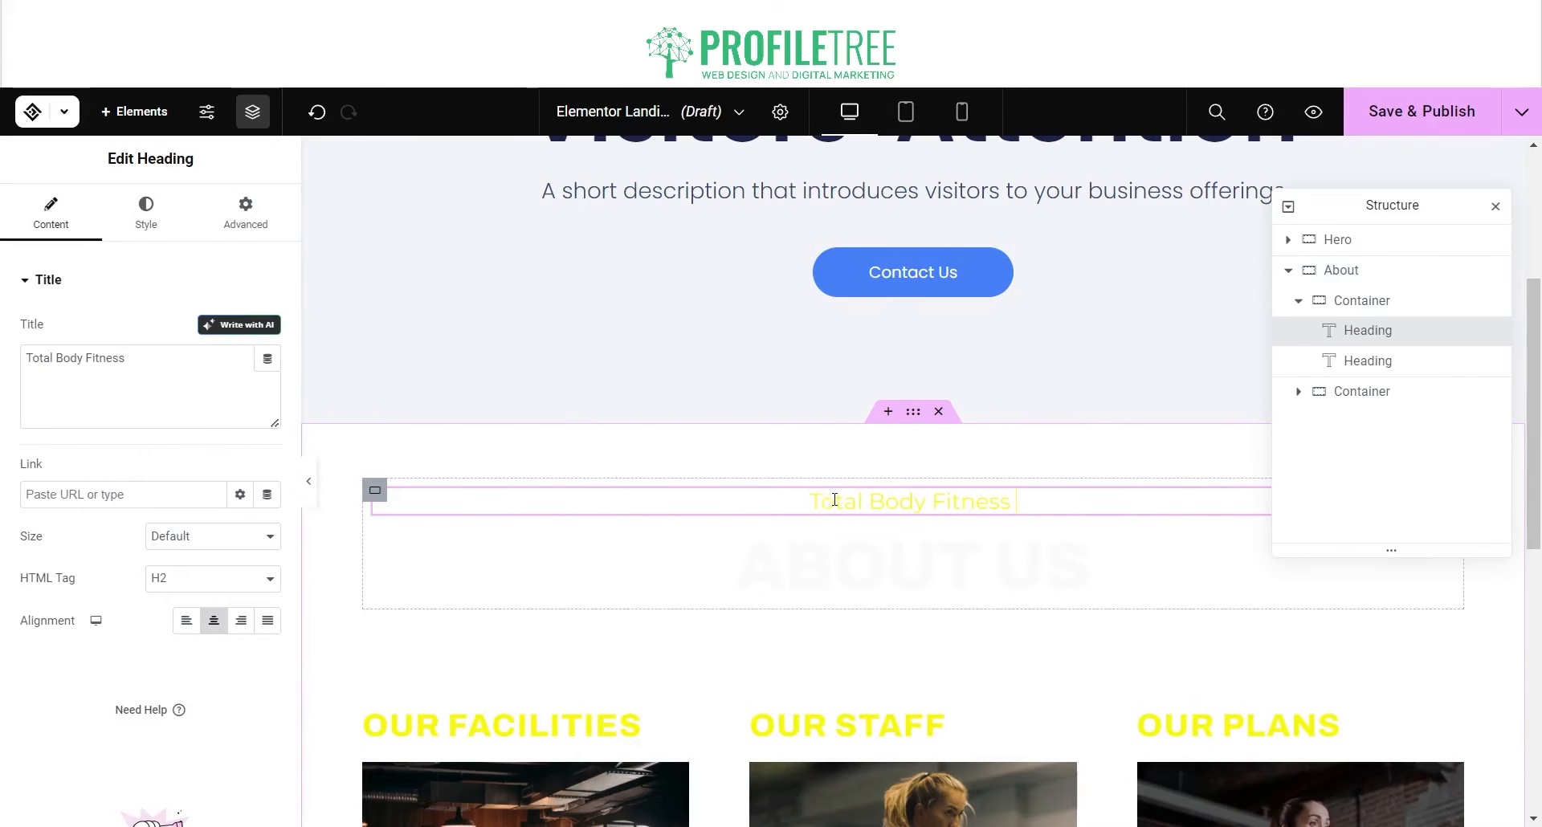
Step: Set the Total Body Fitness heading's text colour to #33bc77 green
triple_click(892, 500)
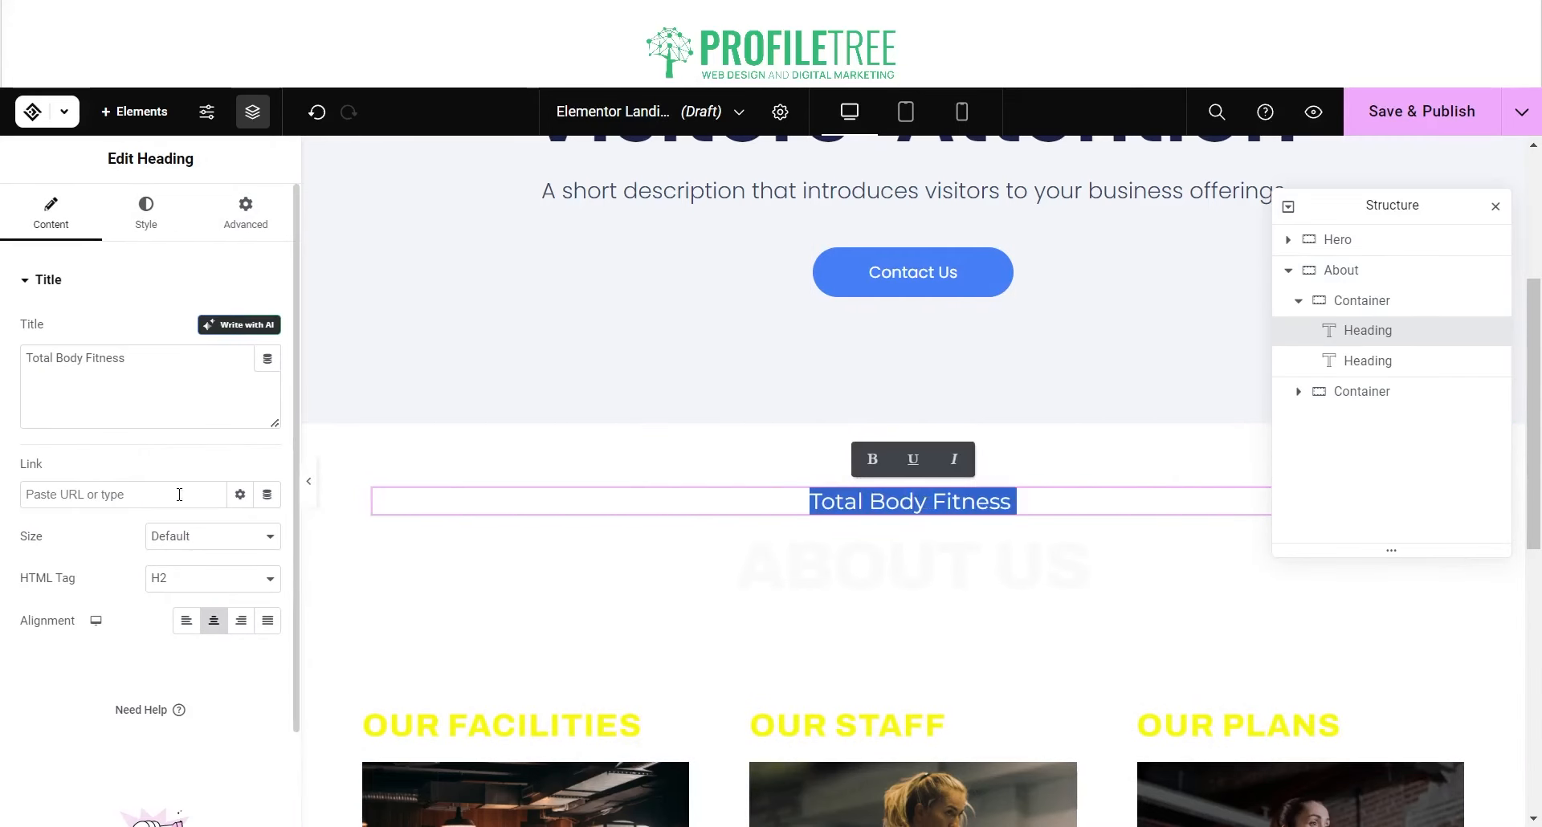
scroll(201, 471, "down", 3)
scroll(197, 473, "up", 3)
left_click(141, 229)
left_click(267, 328)
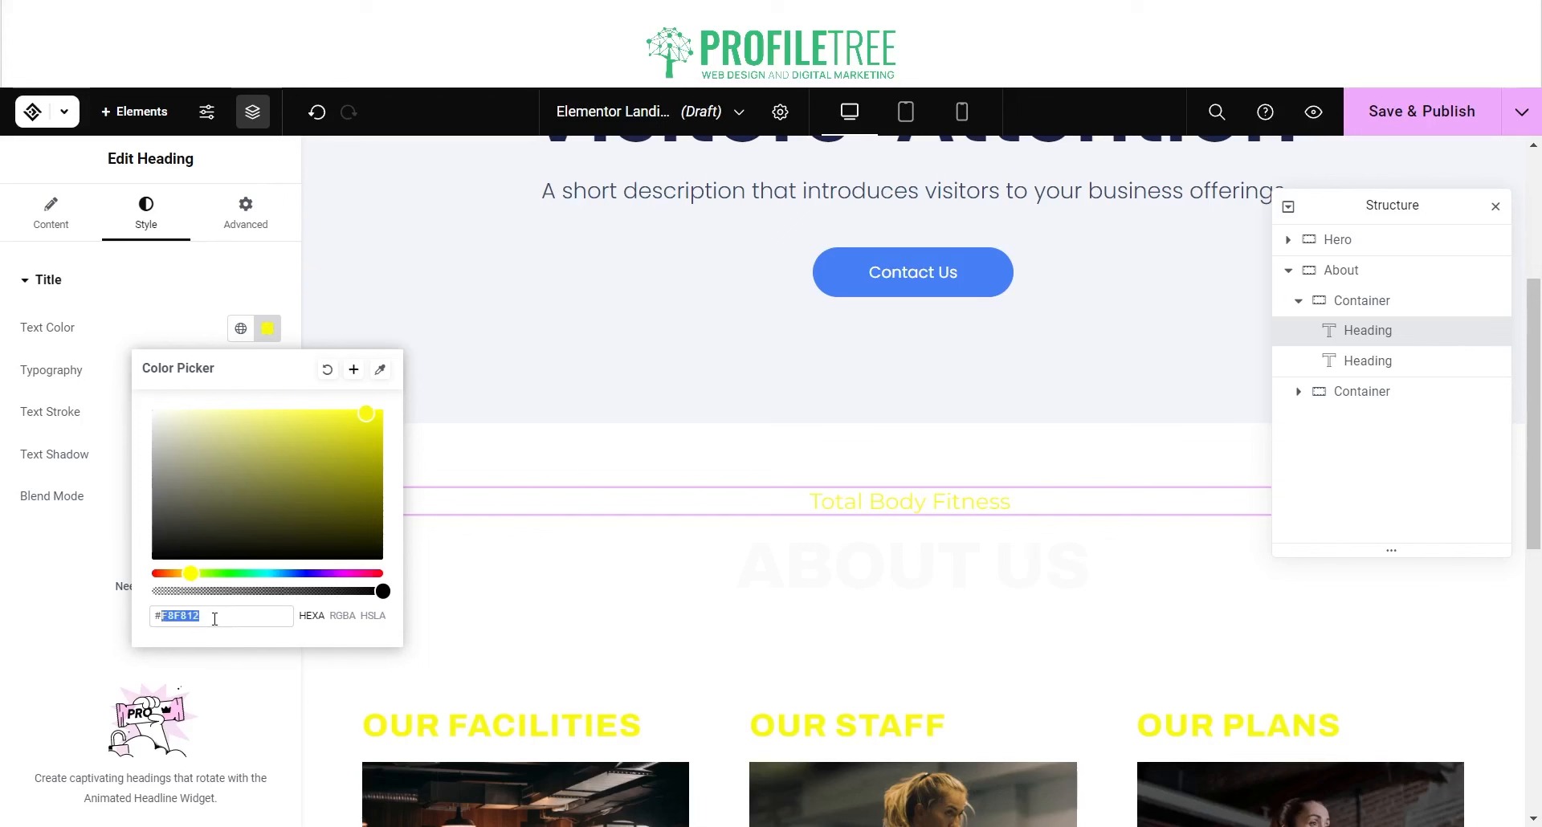
type("#33bc77")
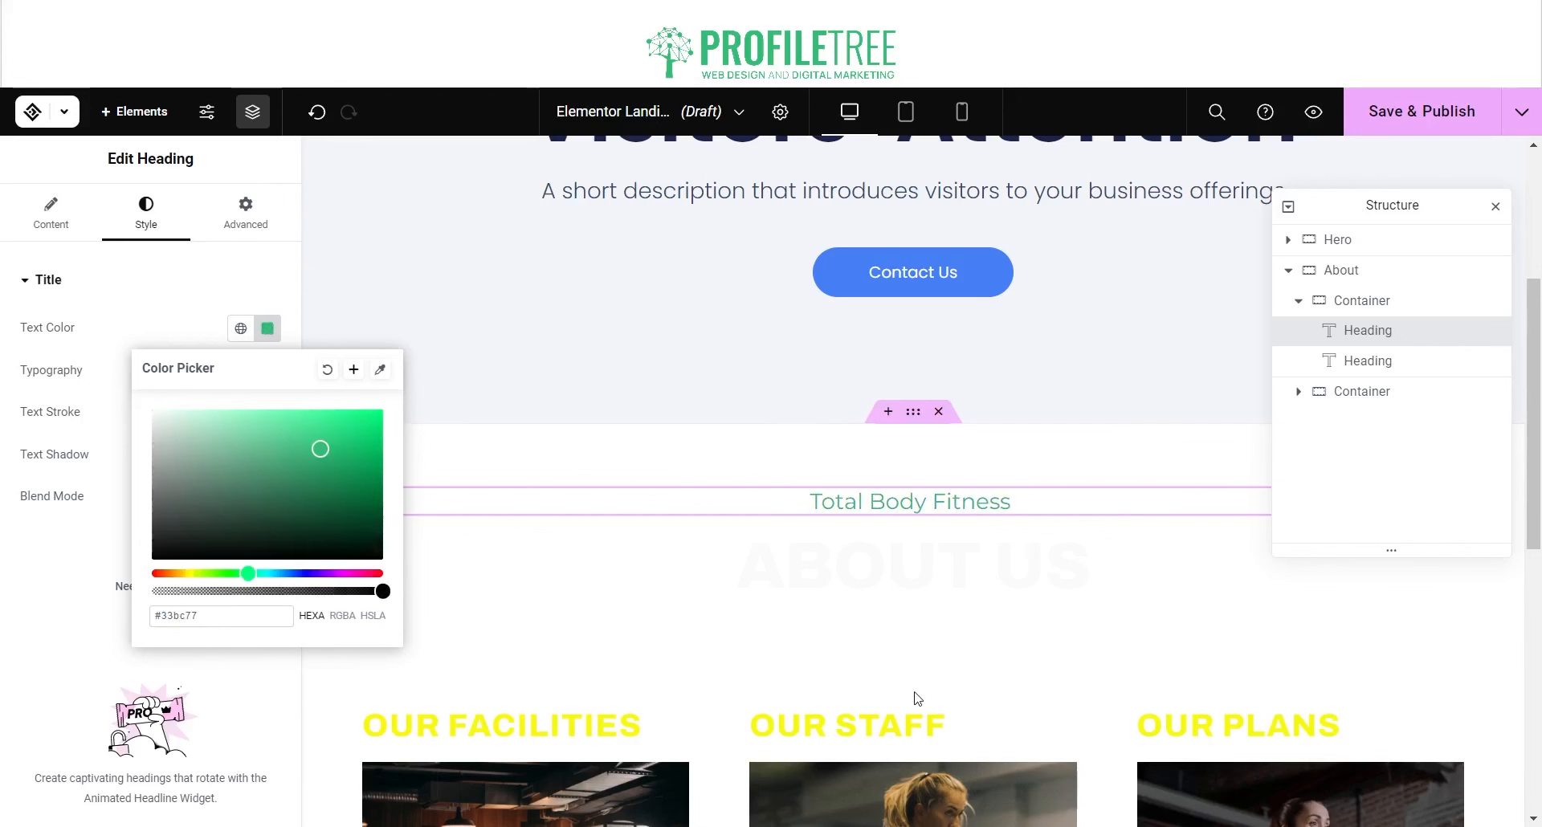
left_click(819, 587)
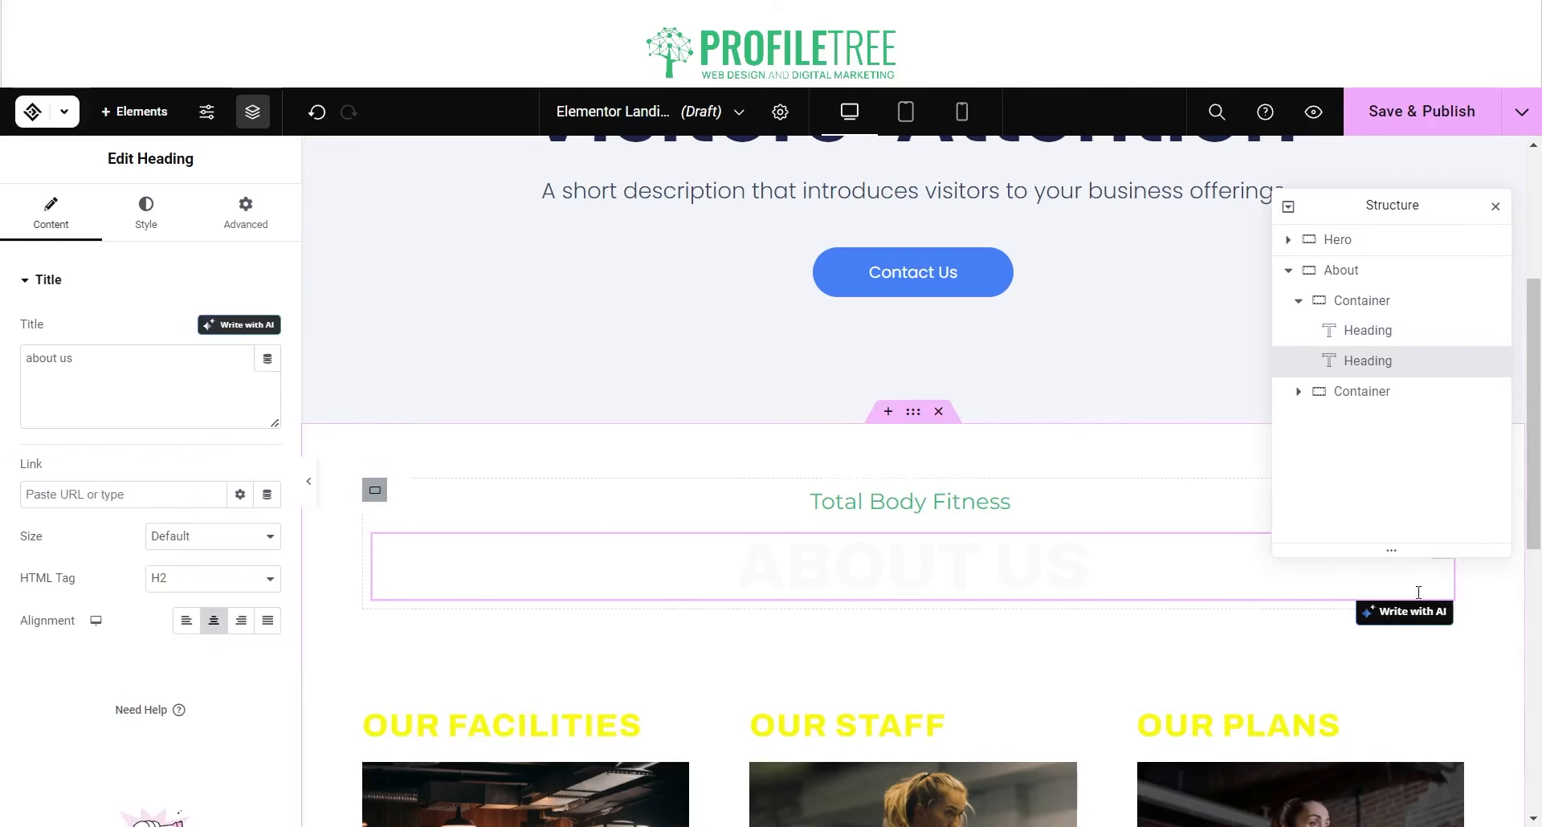
Step: Generate the heading with the AI prompt 'Can you talk about web development'
left_click(1423, 618)
scroll(1204, 610, "down", 2)
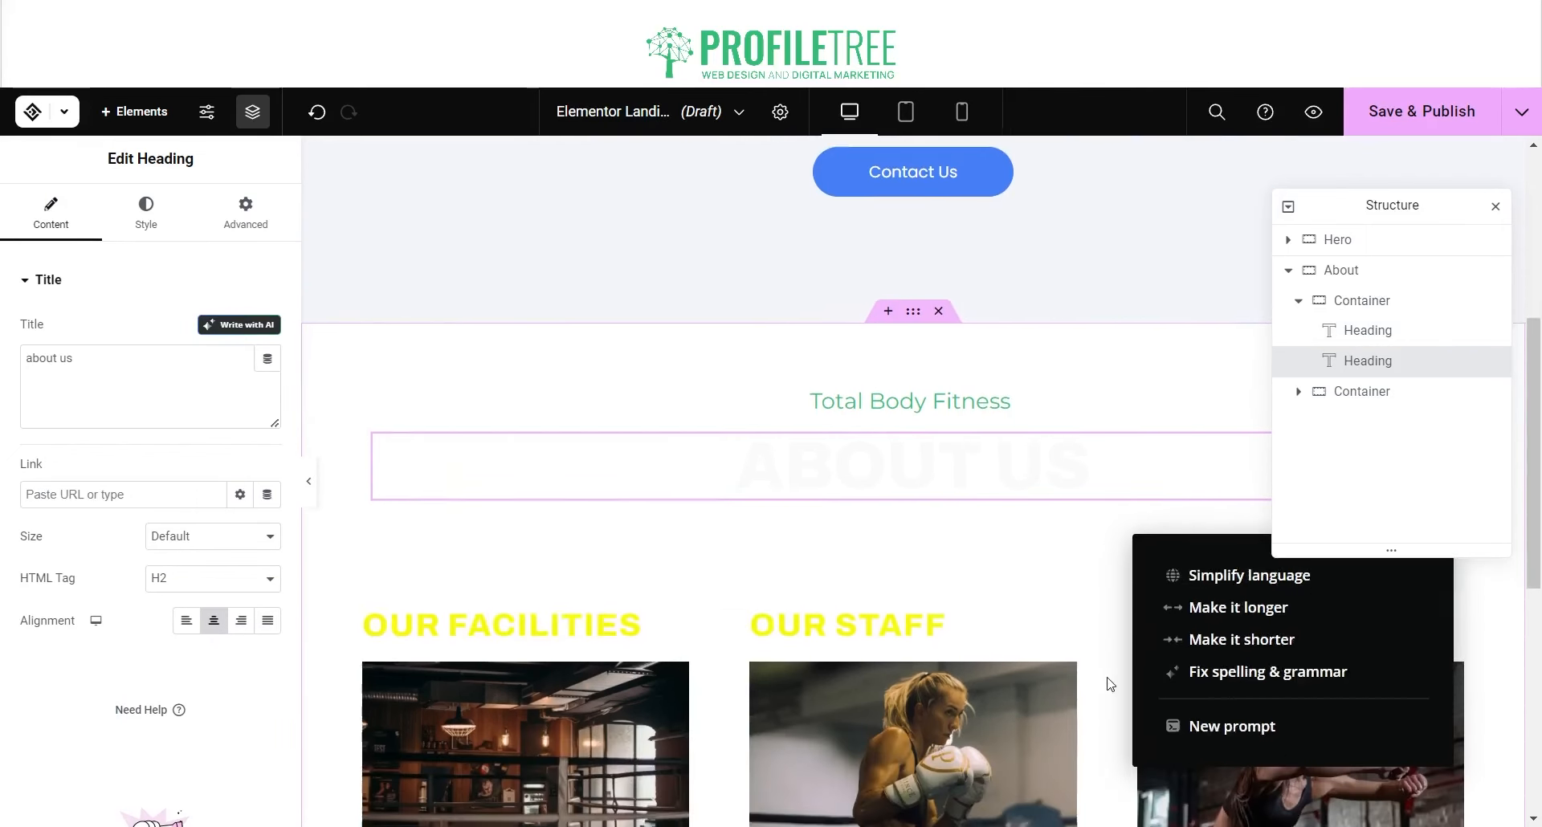
scroll(1211, 576, "up", 1)
left_click(1497, 206)
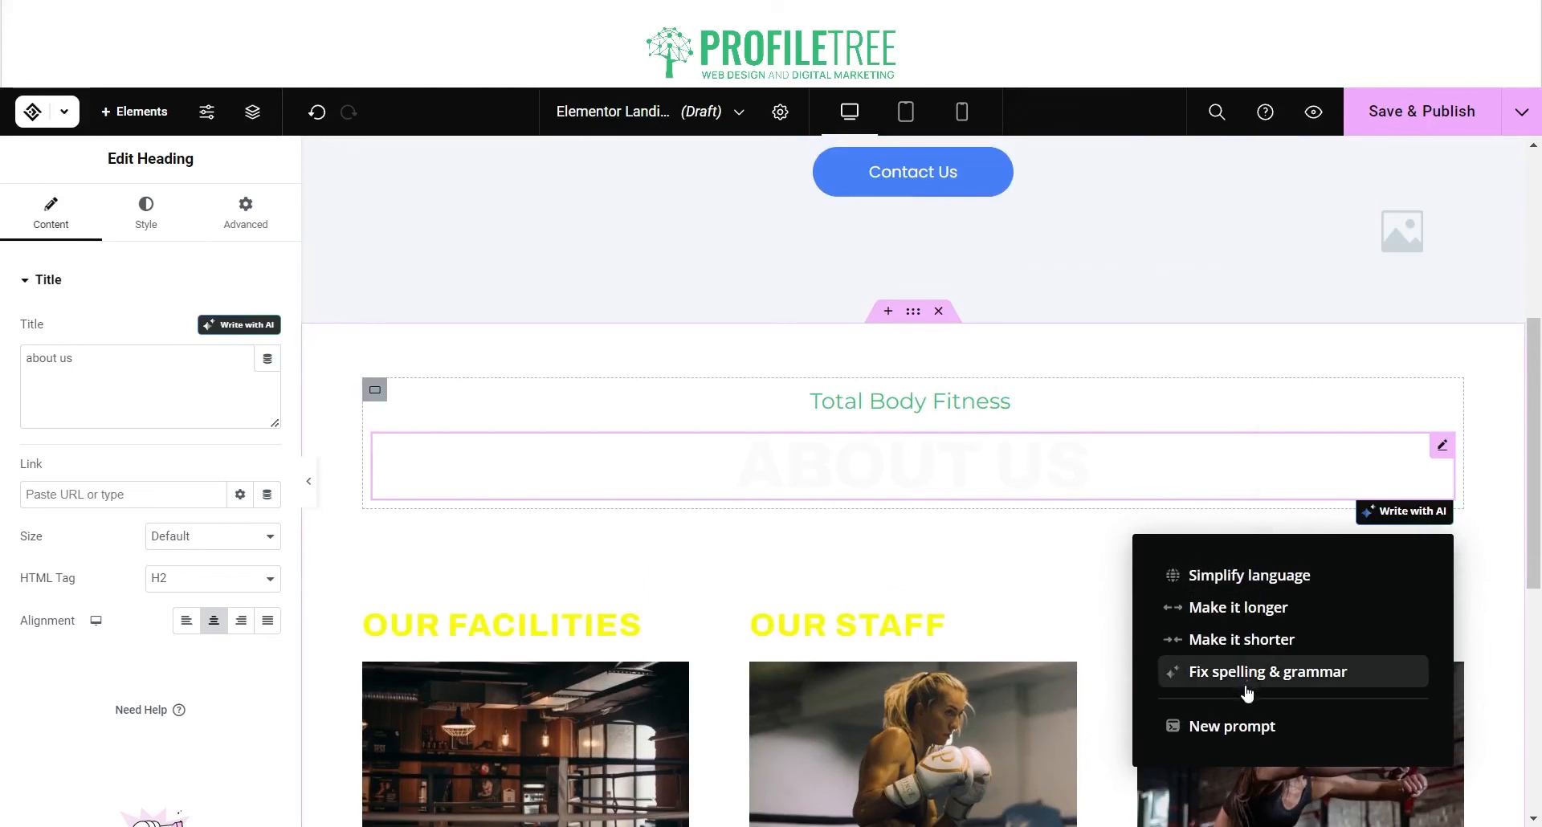
left_click(1232, 726)
left_click(1230, 610)
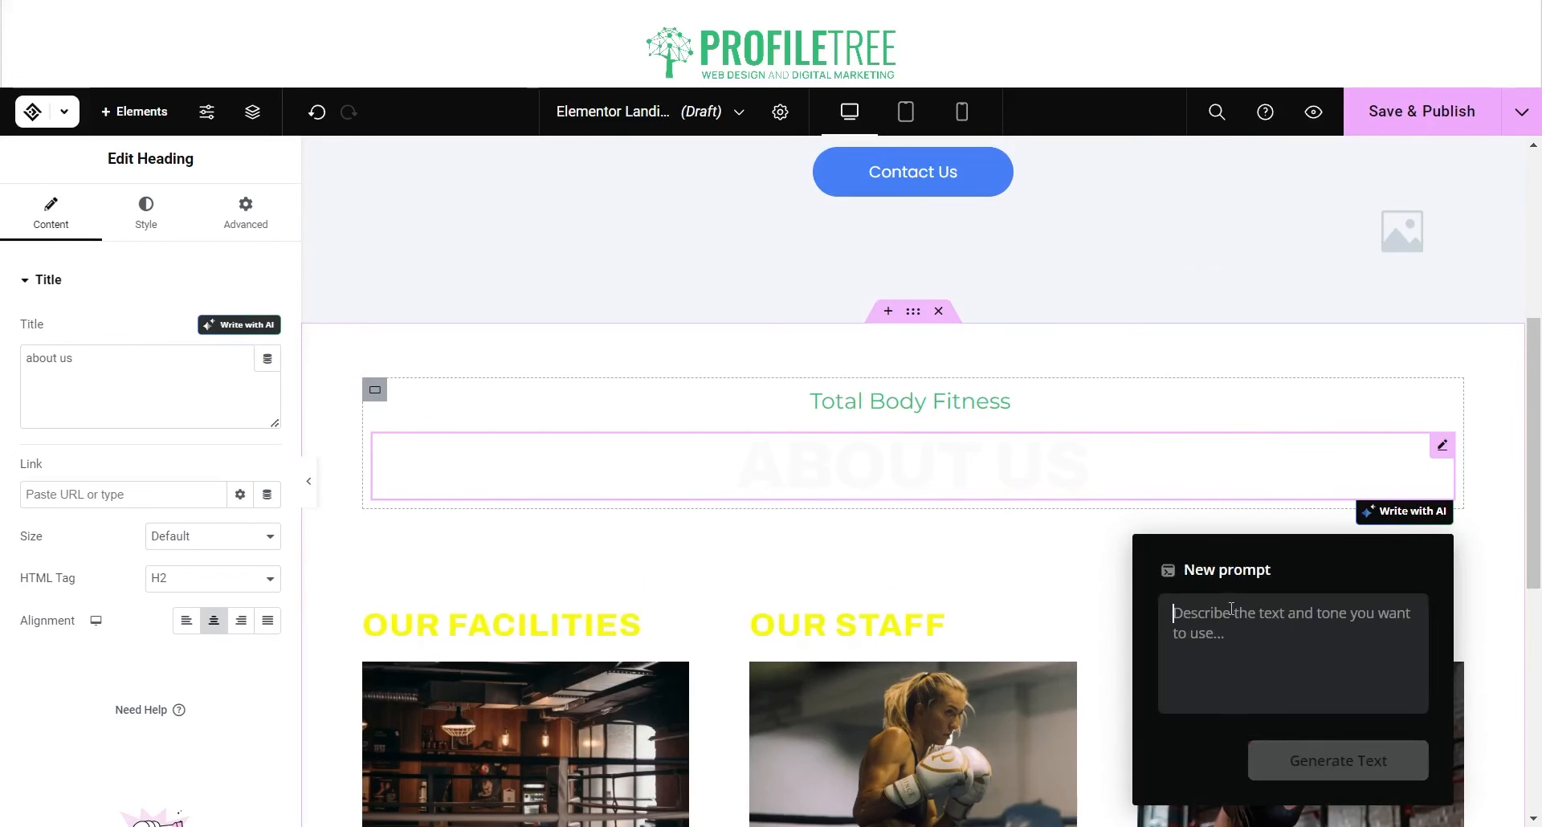
type("Can")
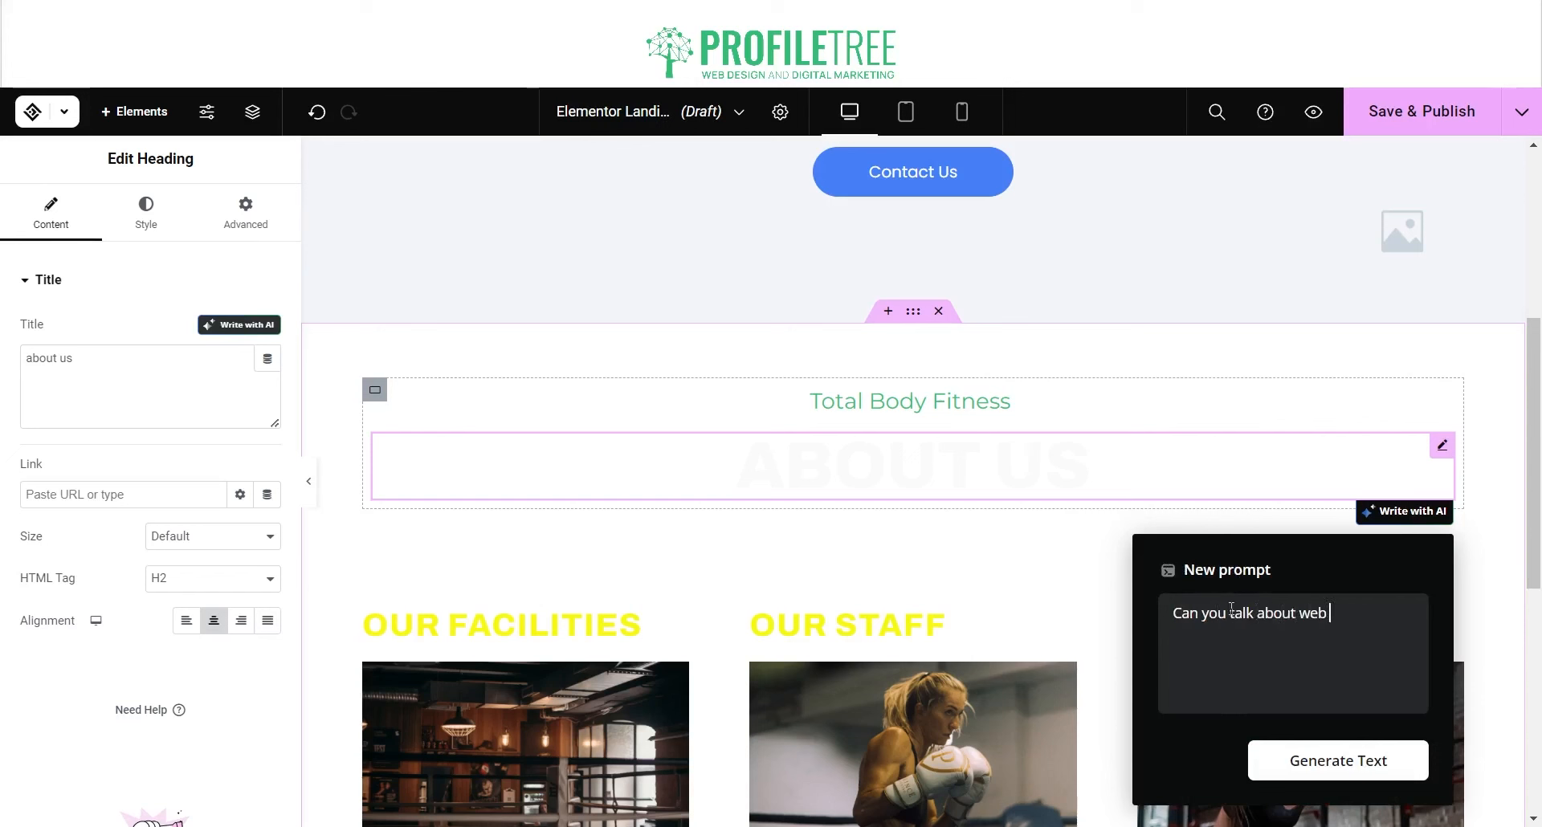
type("you talk about web development")
key("Return")
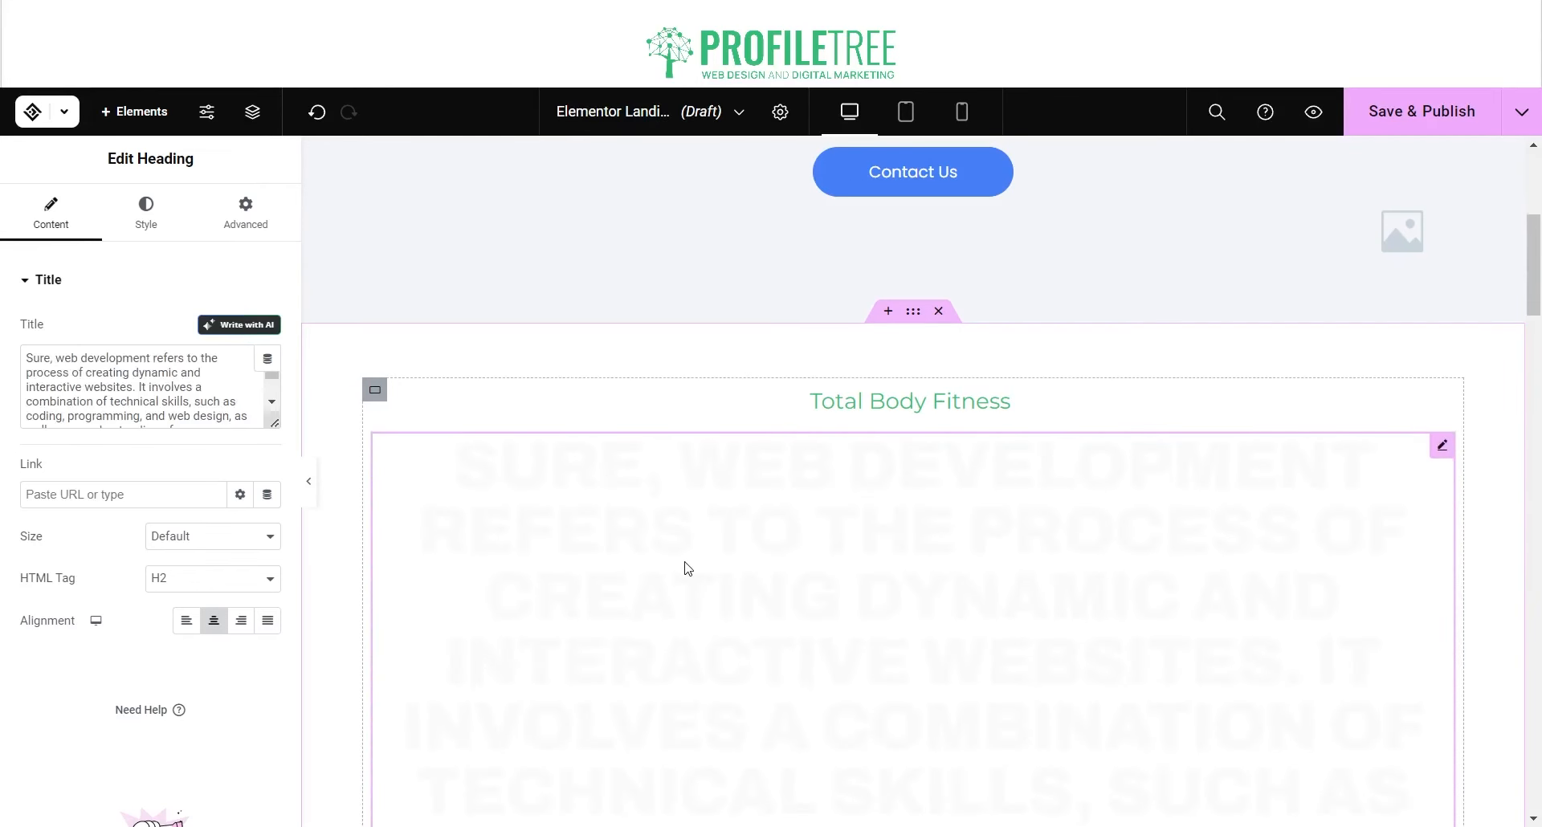
left_click(685, 562)
key("ctrl+a")
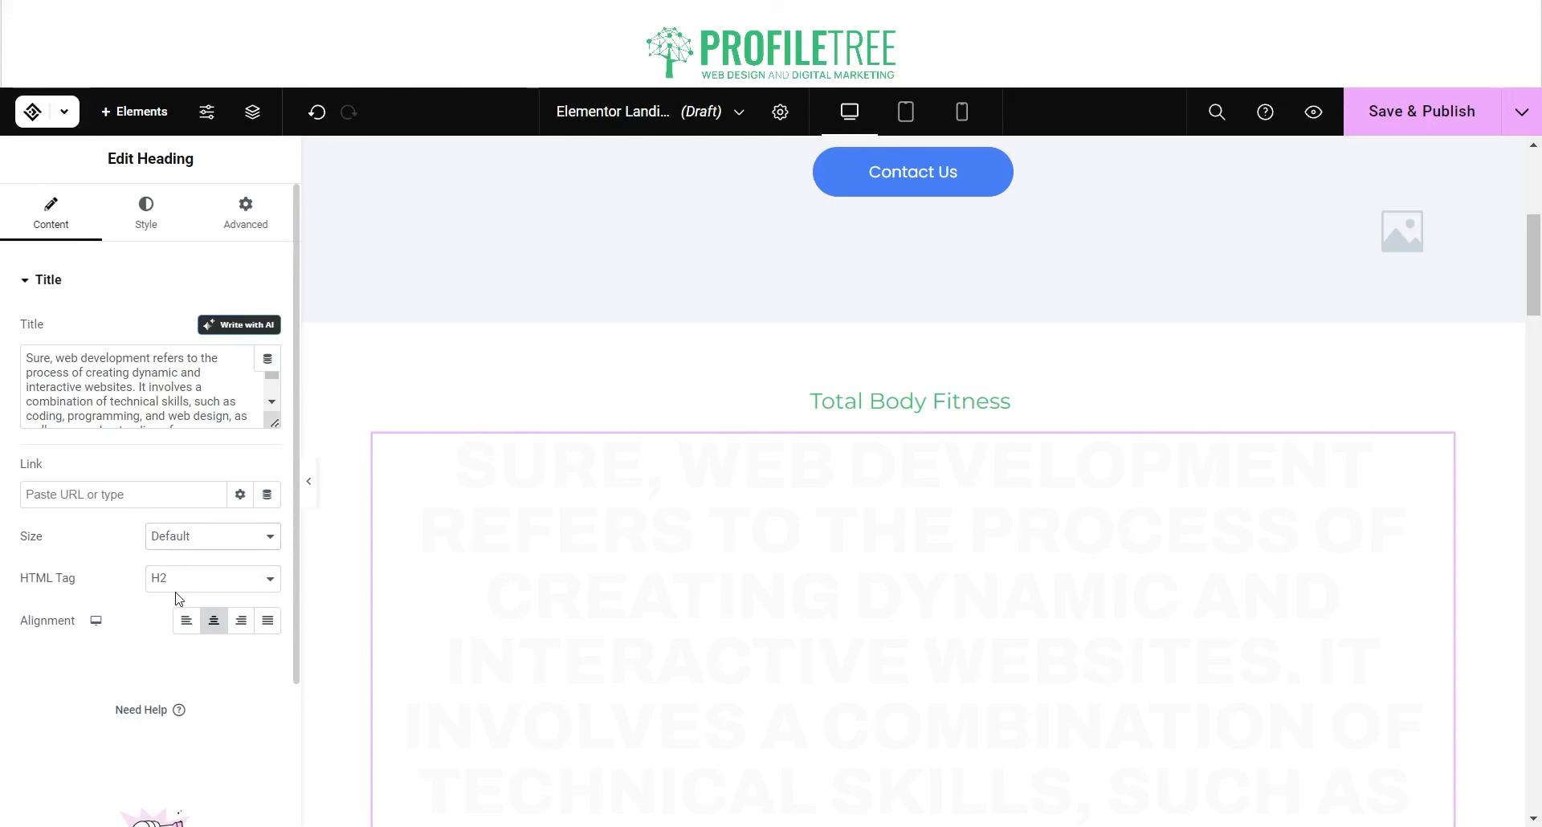
Step: Set the AI-written heading size to Small and try a red text colour
left_click(176, 576)
triple_click(588, 521)
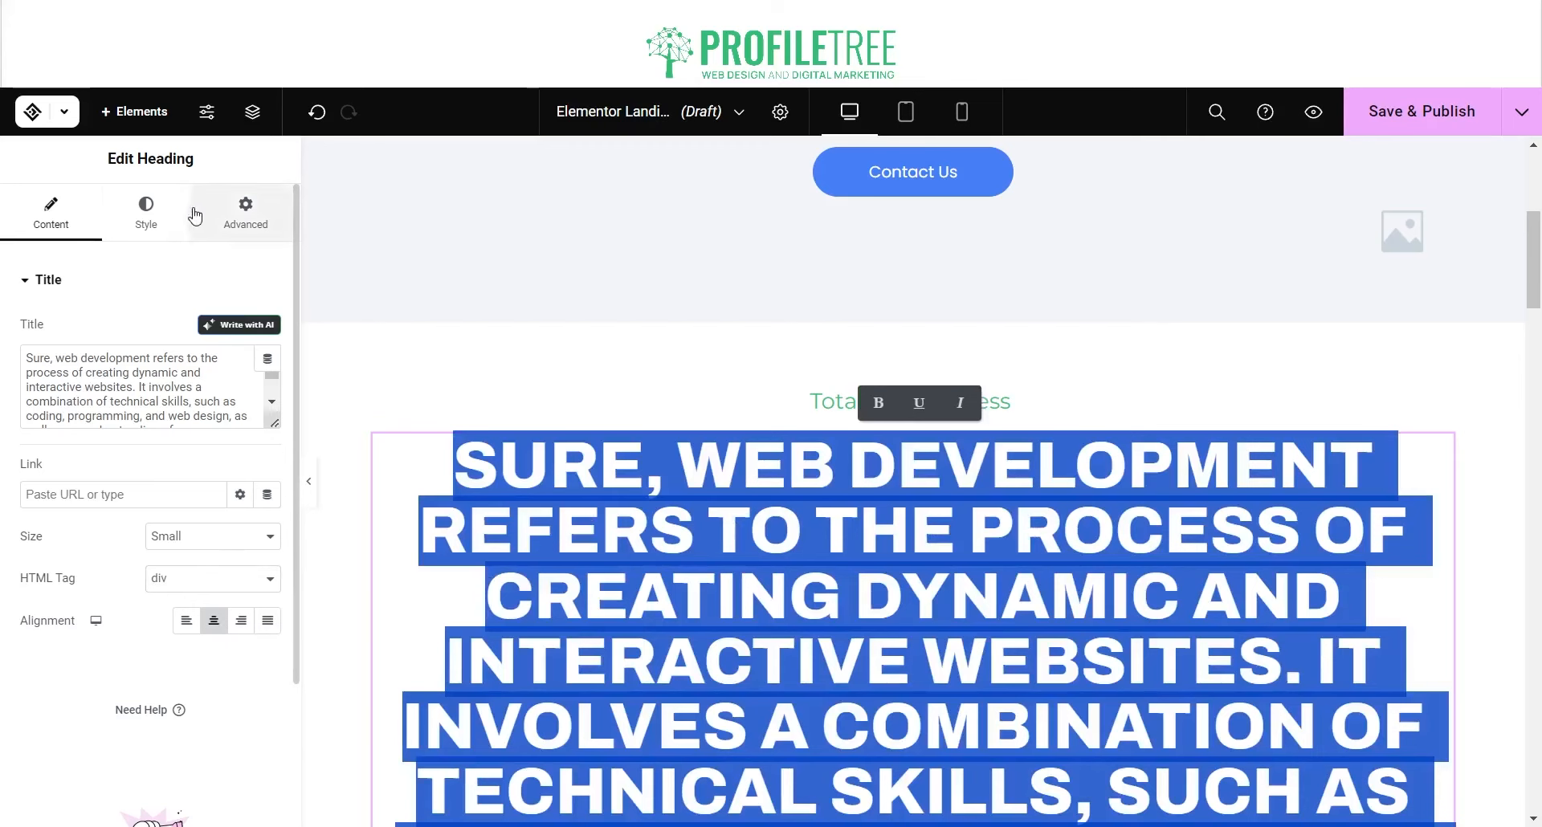
left_click(160, 213)
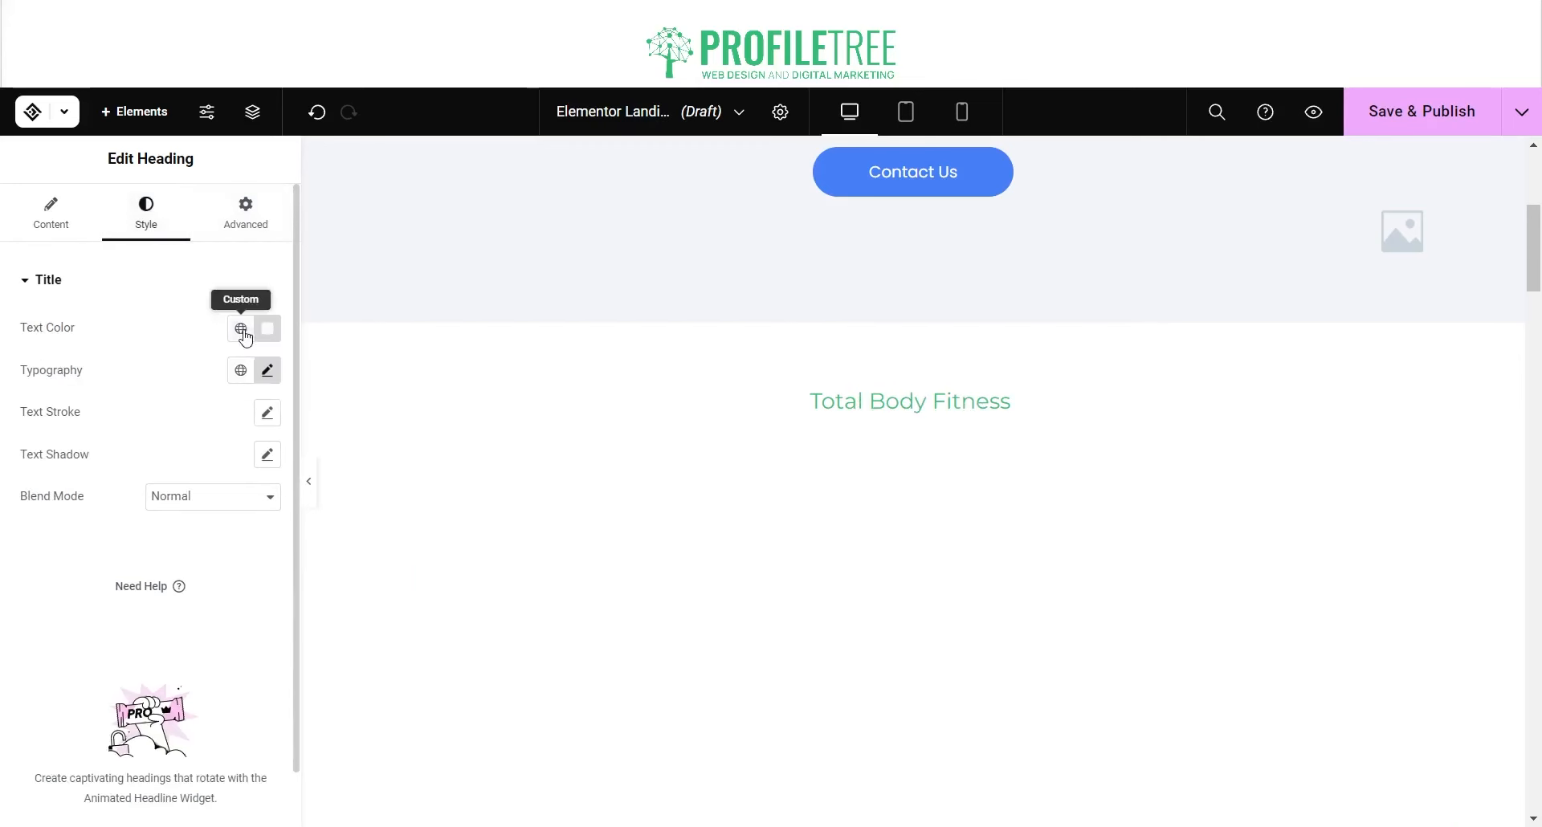
left_click(266, 331)
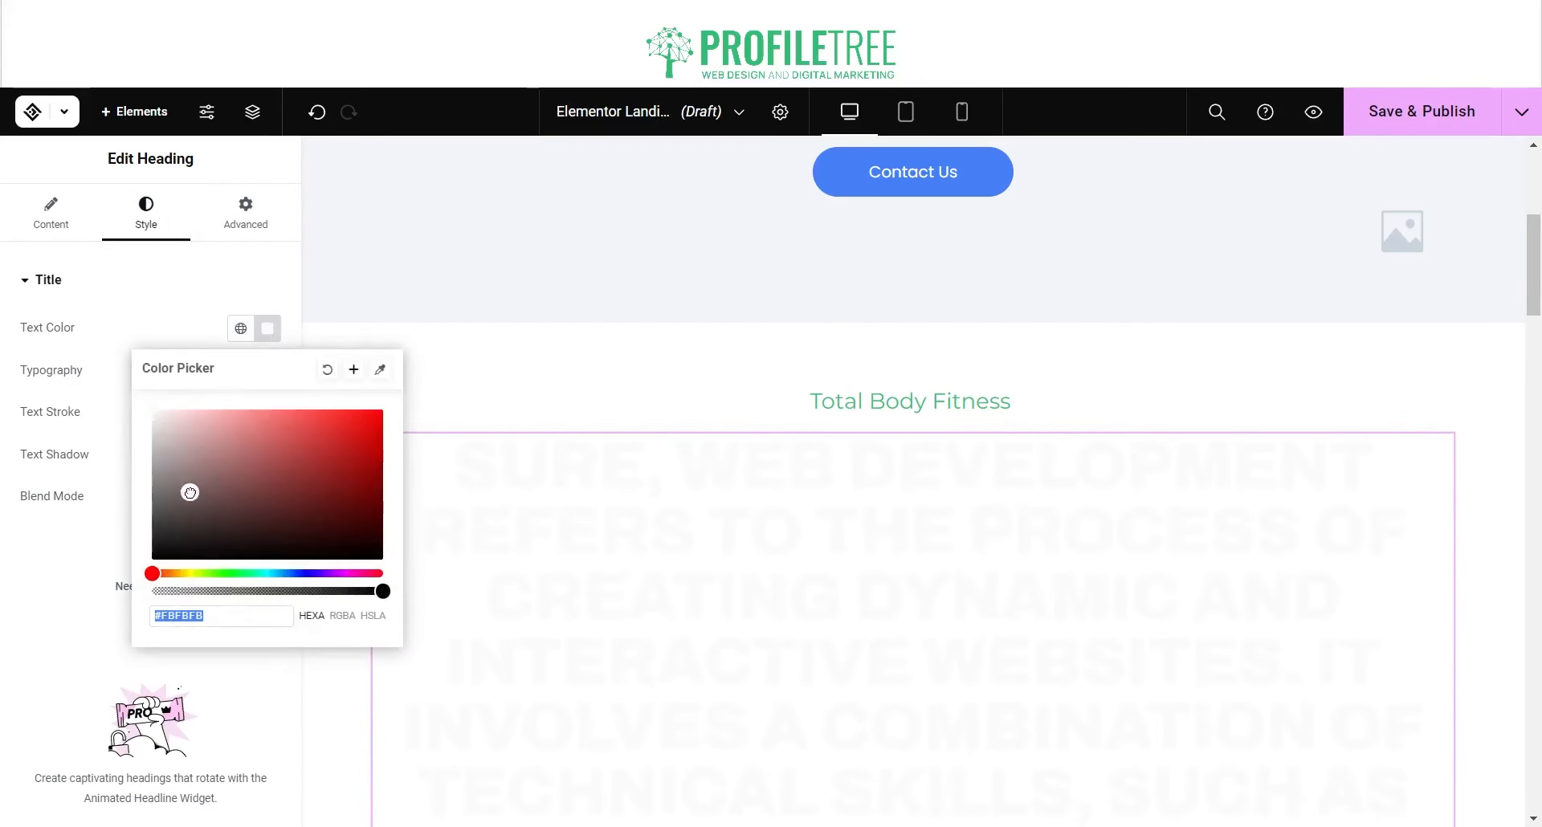
left_click_drag(190, 493, 357, 316)
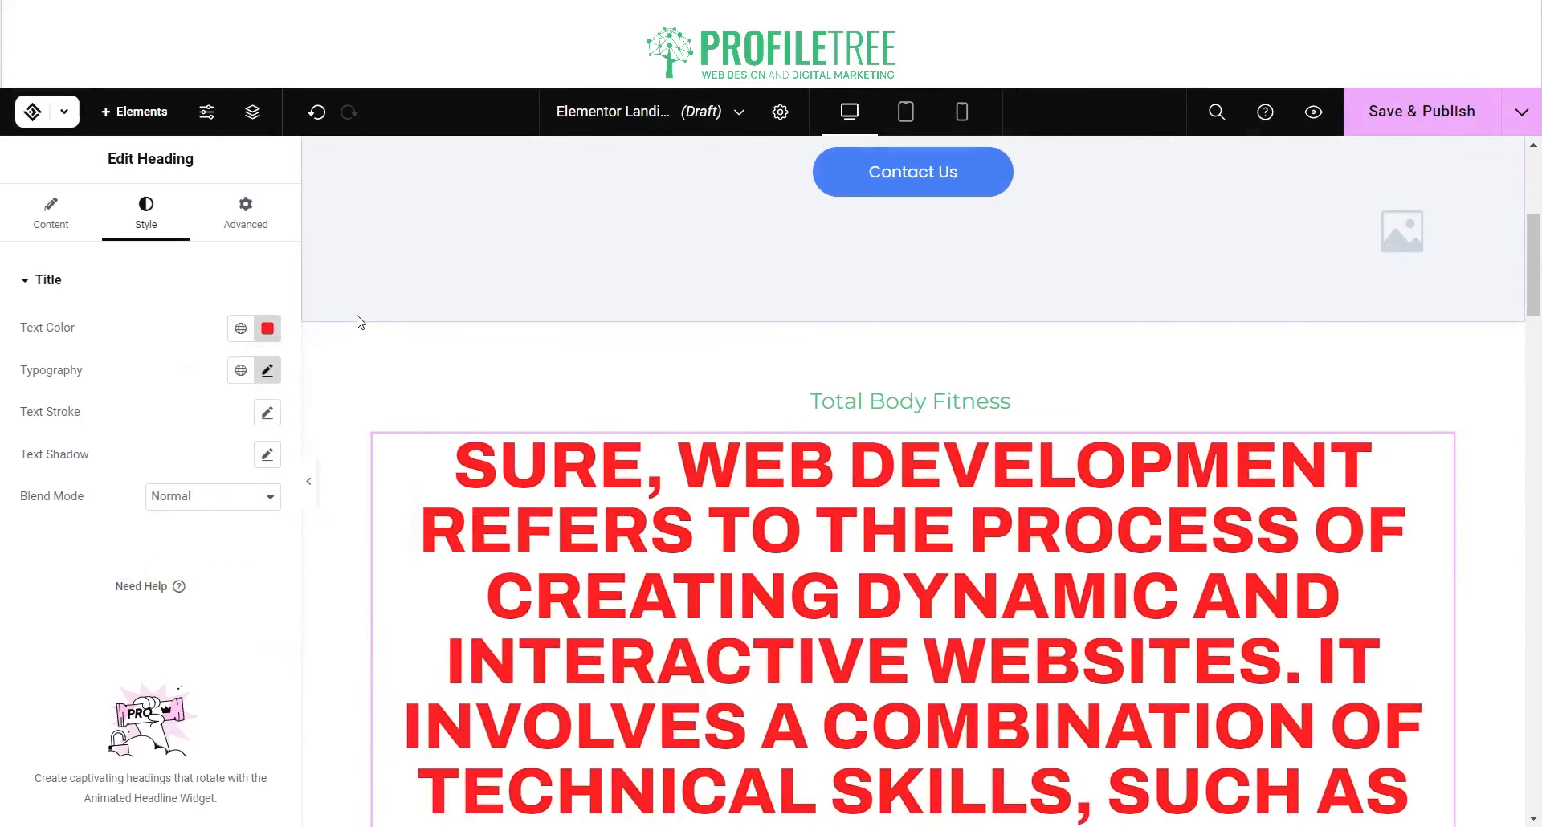
left_click(359, 319)
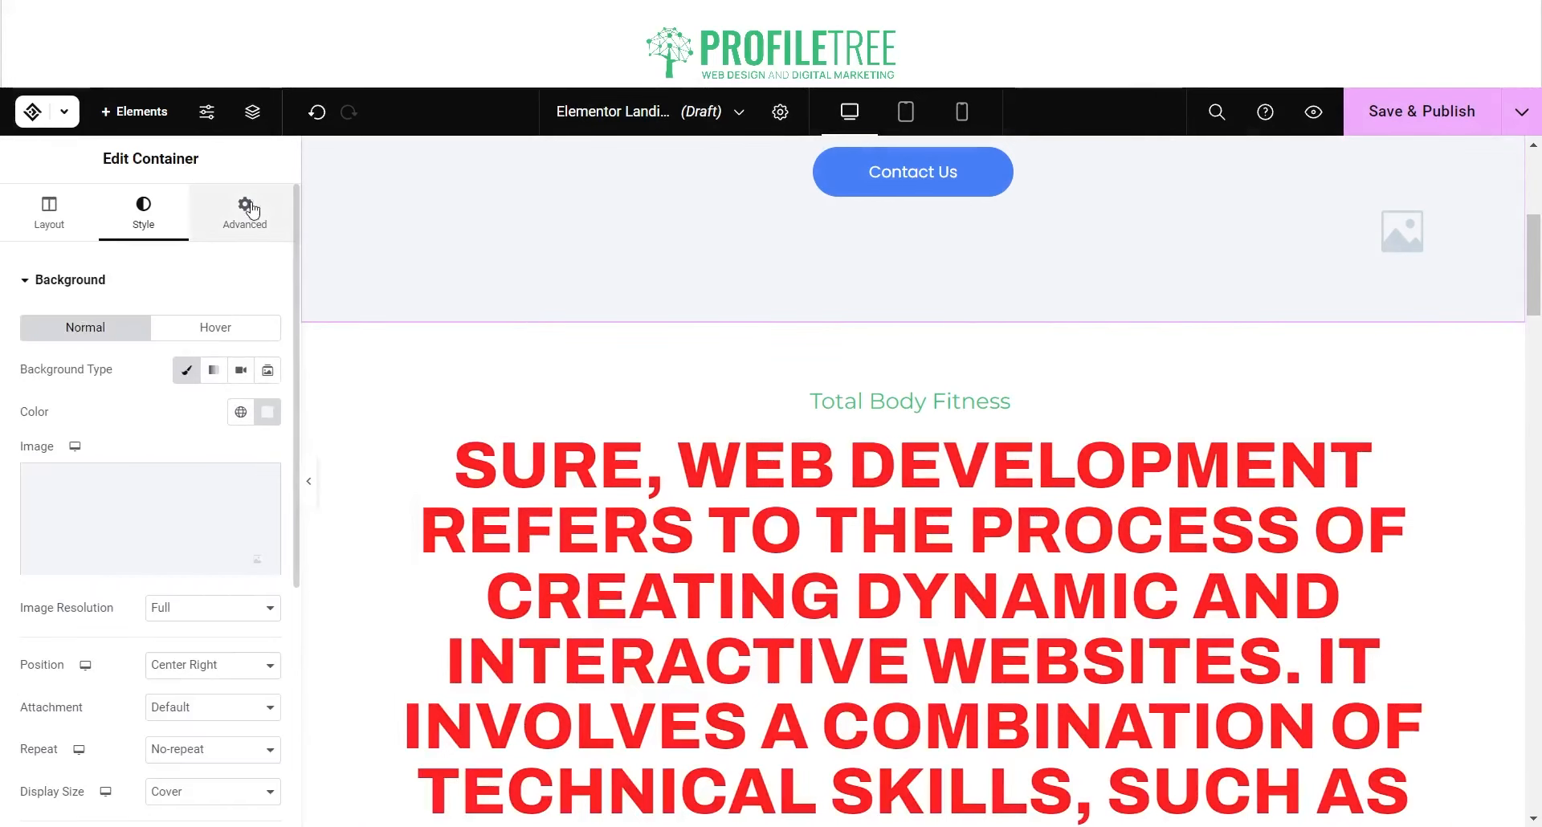
Step: Change the large AI-written heading's text colour to black
left_click(919, 666)
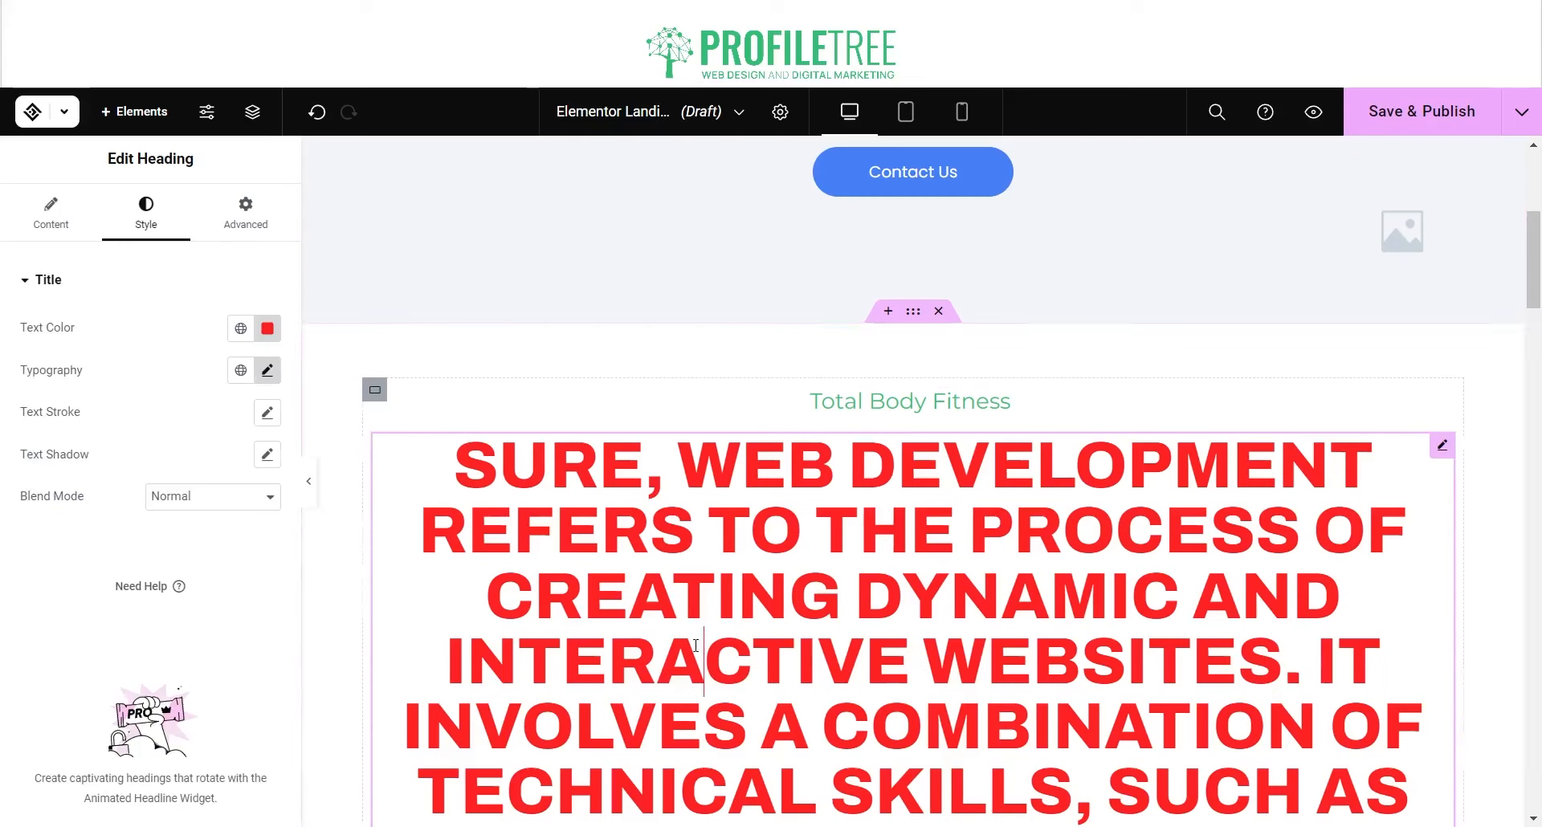
triple_click(690, 662)
left_click(267, 329)
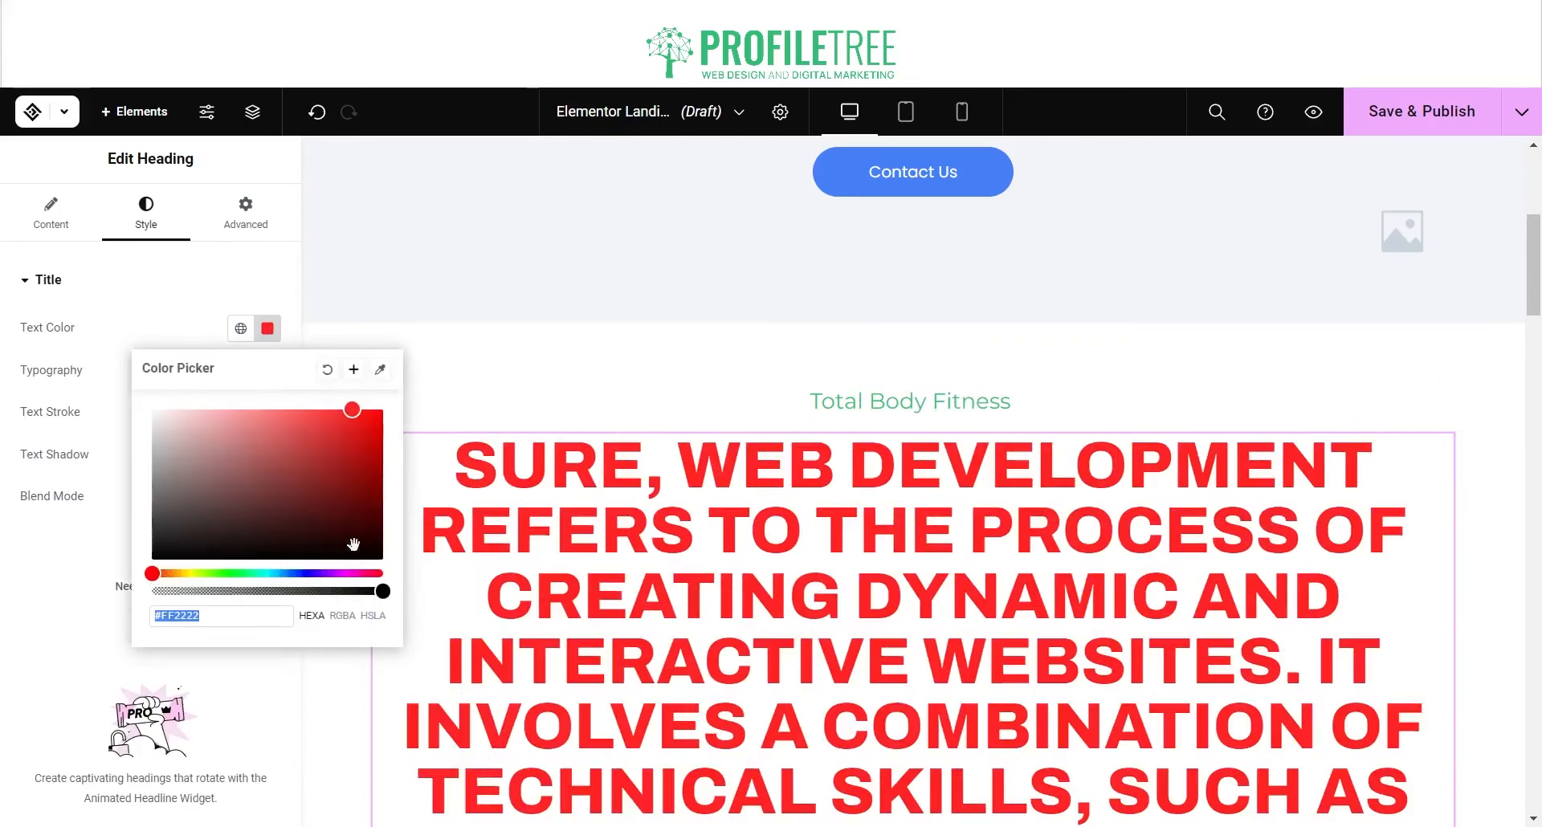
left_click_drag(333, 498, 385, 562)
left_click(426, 401)
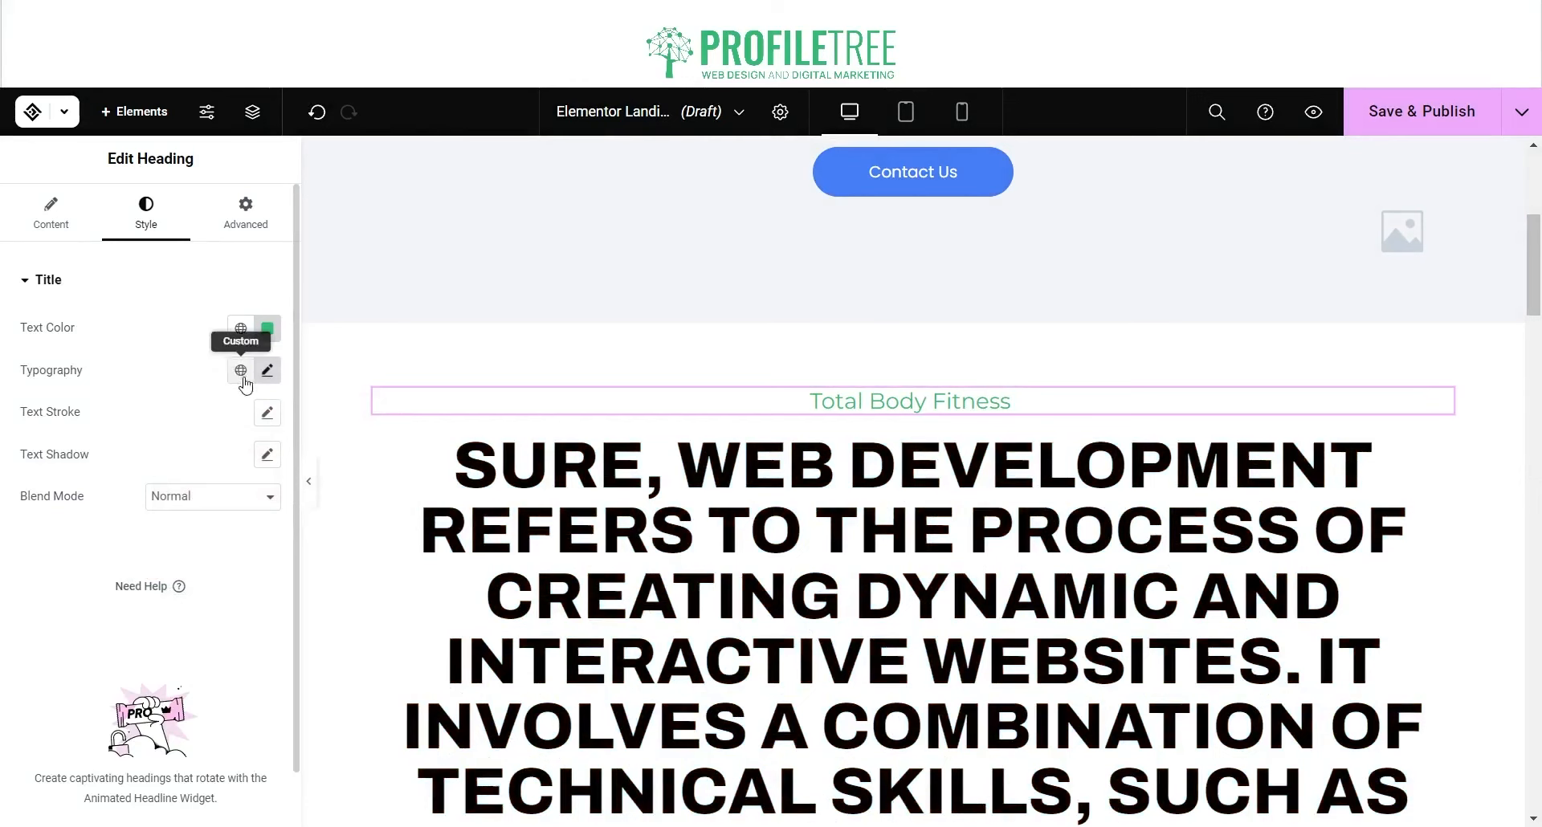
Step: Review the Total Body Fitness heading's content and advanced settings
left_click(69, 223)
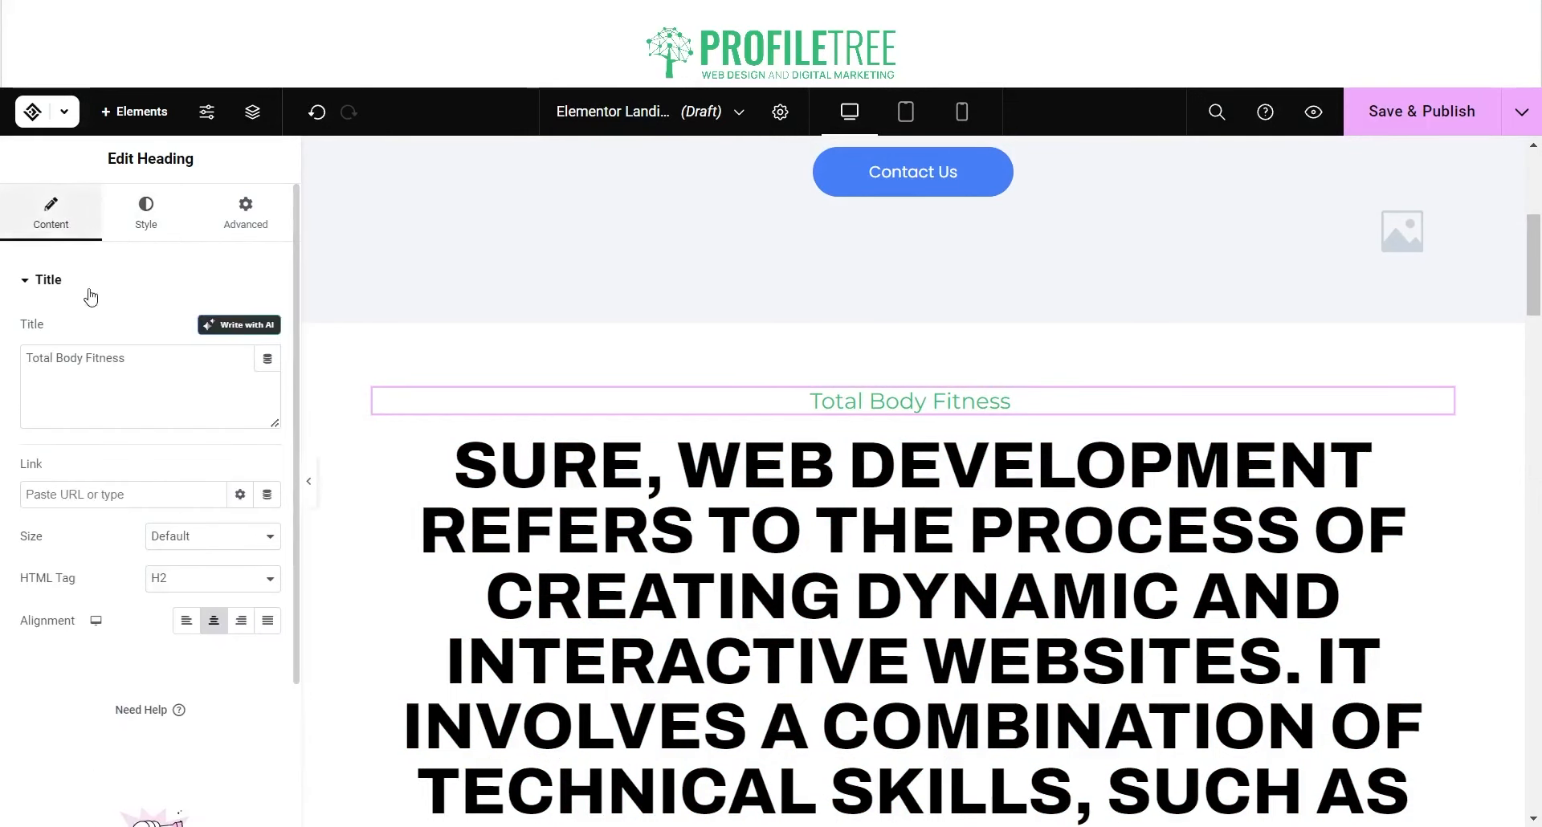
scroll(173, 582, "down", 3)
scroll(177, 592, "up", 3)
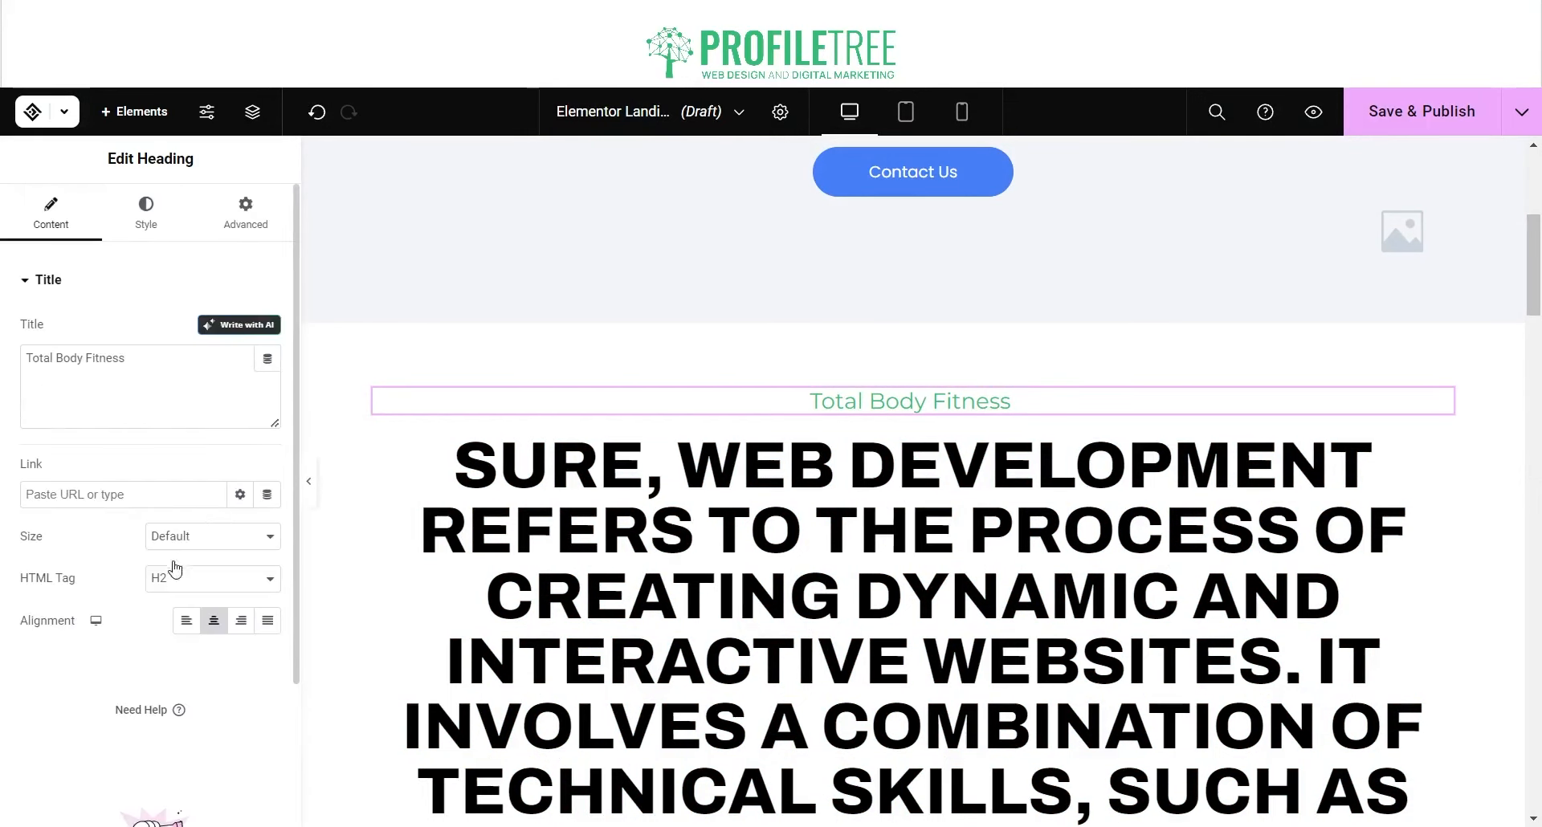
left_click(255, 219)
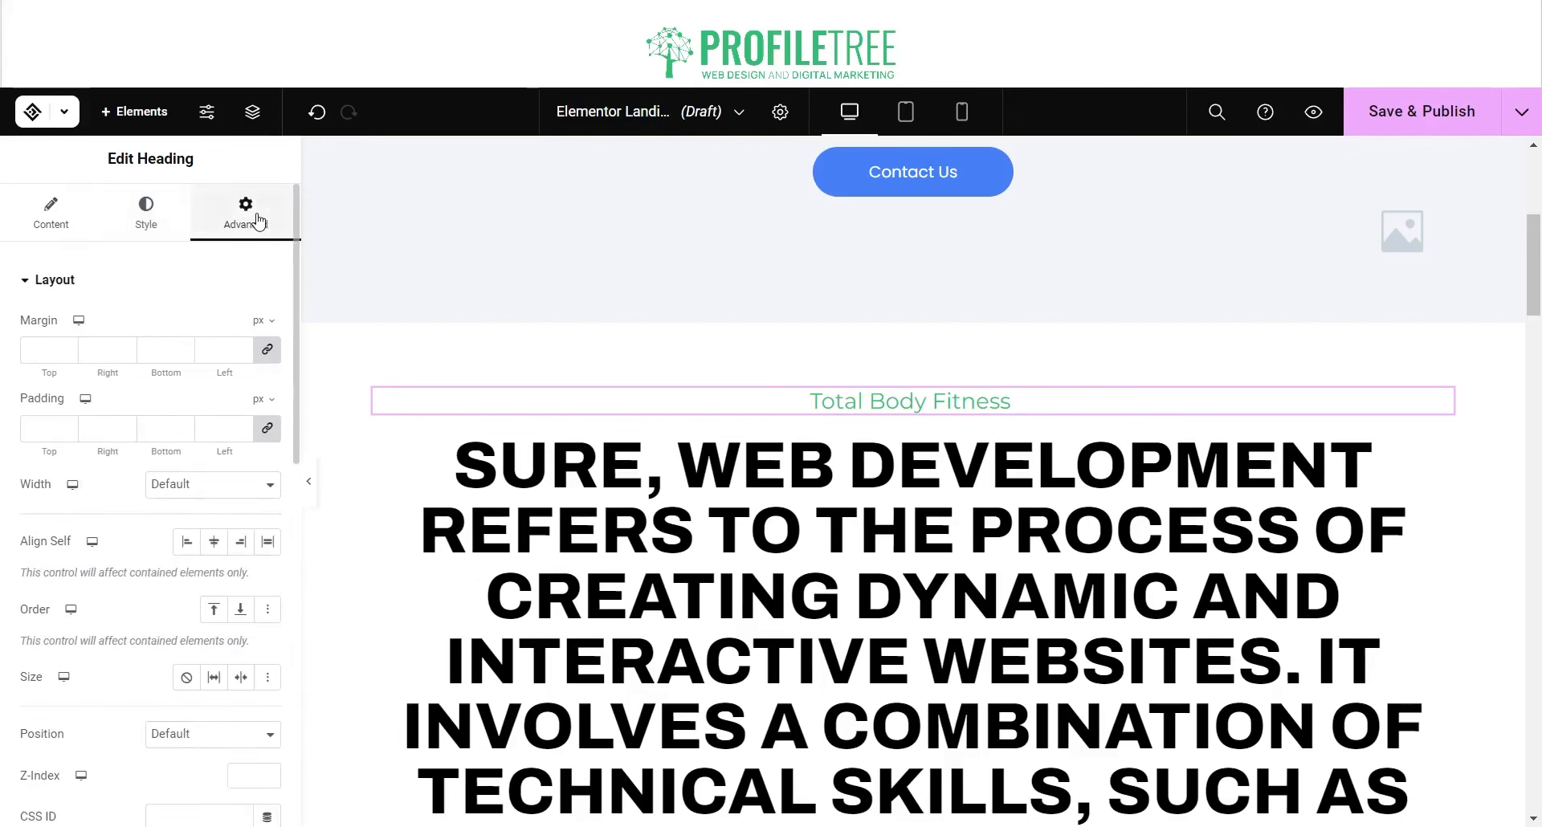
scroll(153, 582, "down", 3)
scroll(154, 587, "up", 3)
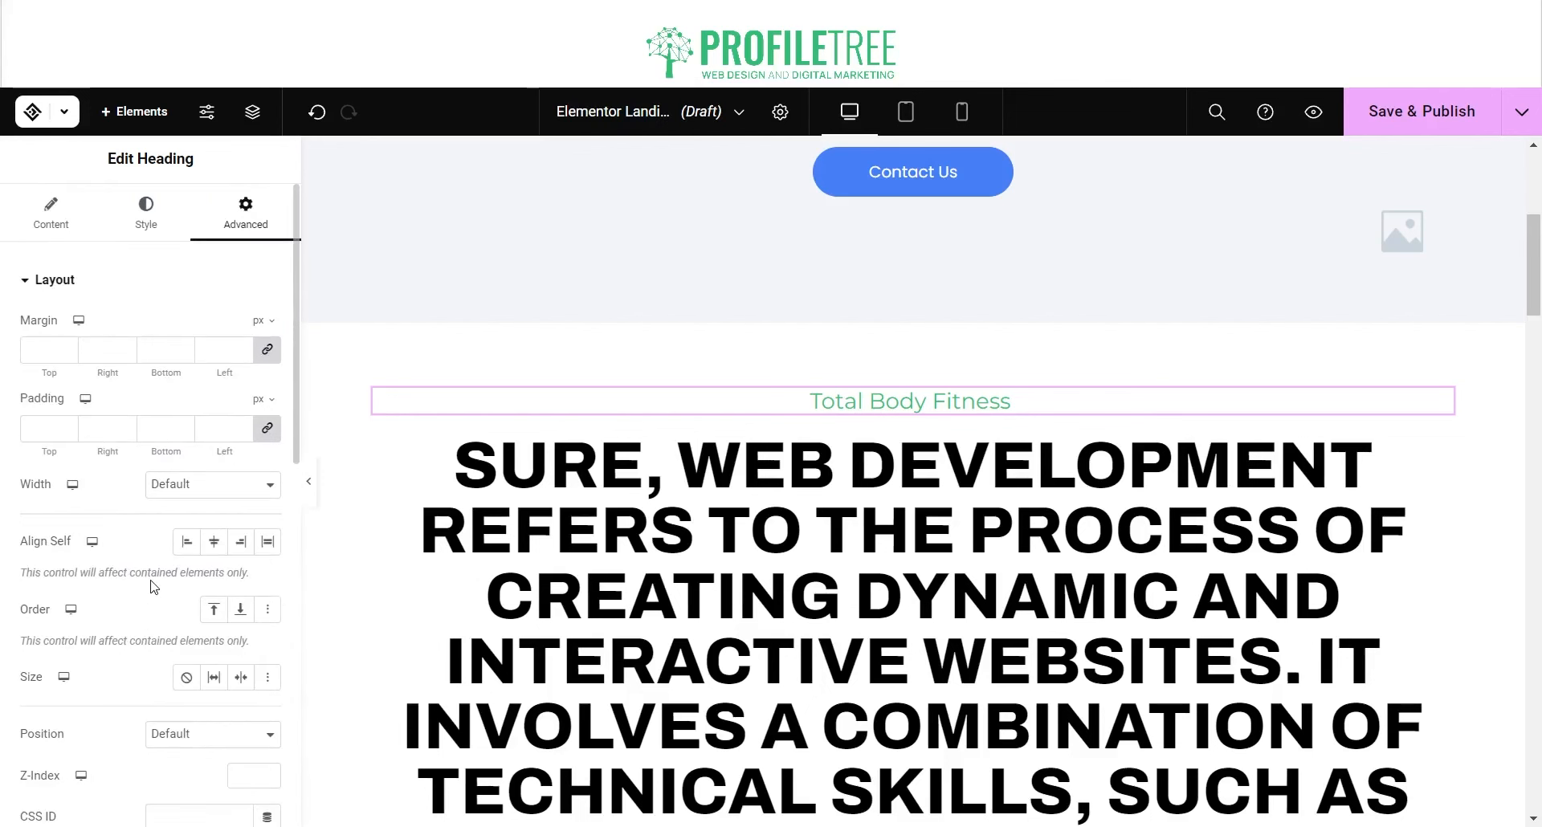
scroll(154, 587, "down", 5)
scroll(153, 590, "down", 3)
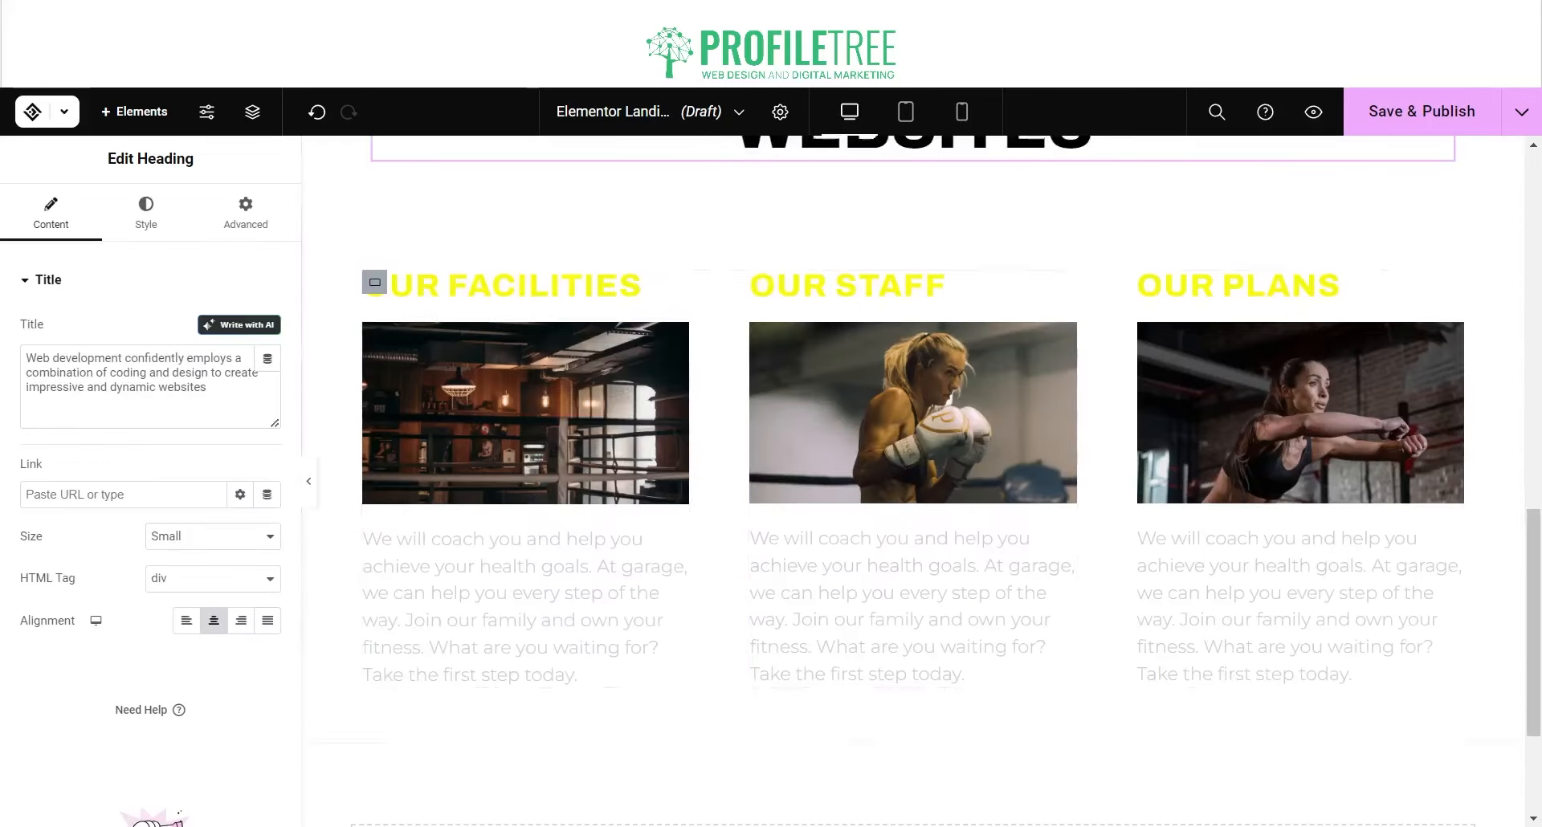
scroll(913, 482, "up", 7)
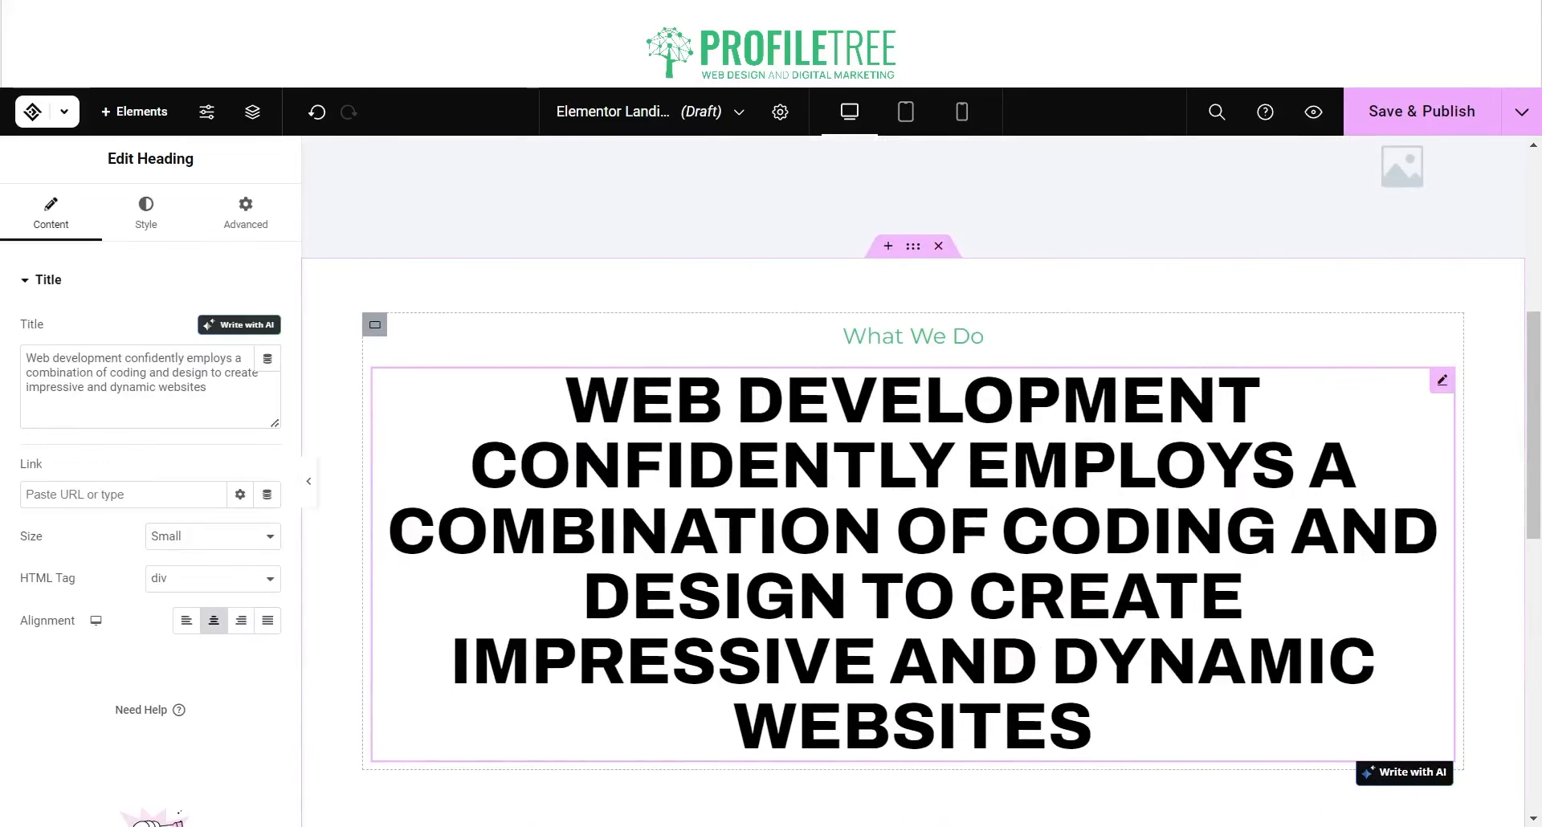
scroll(912, 481, "down", 4)
scroll(913, 482, "up", 5)
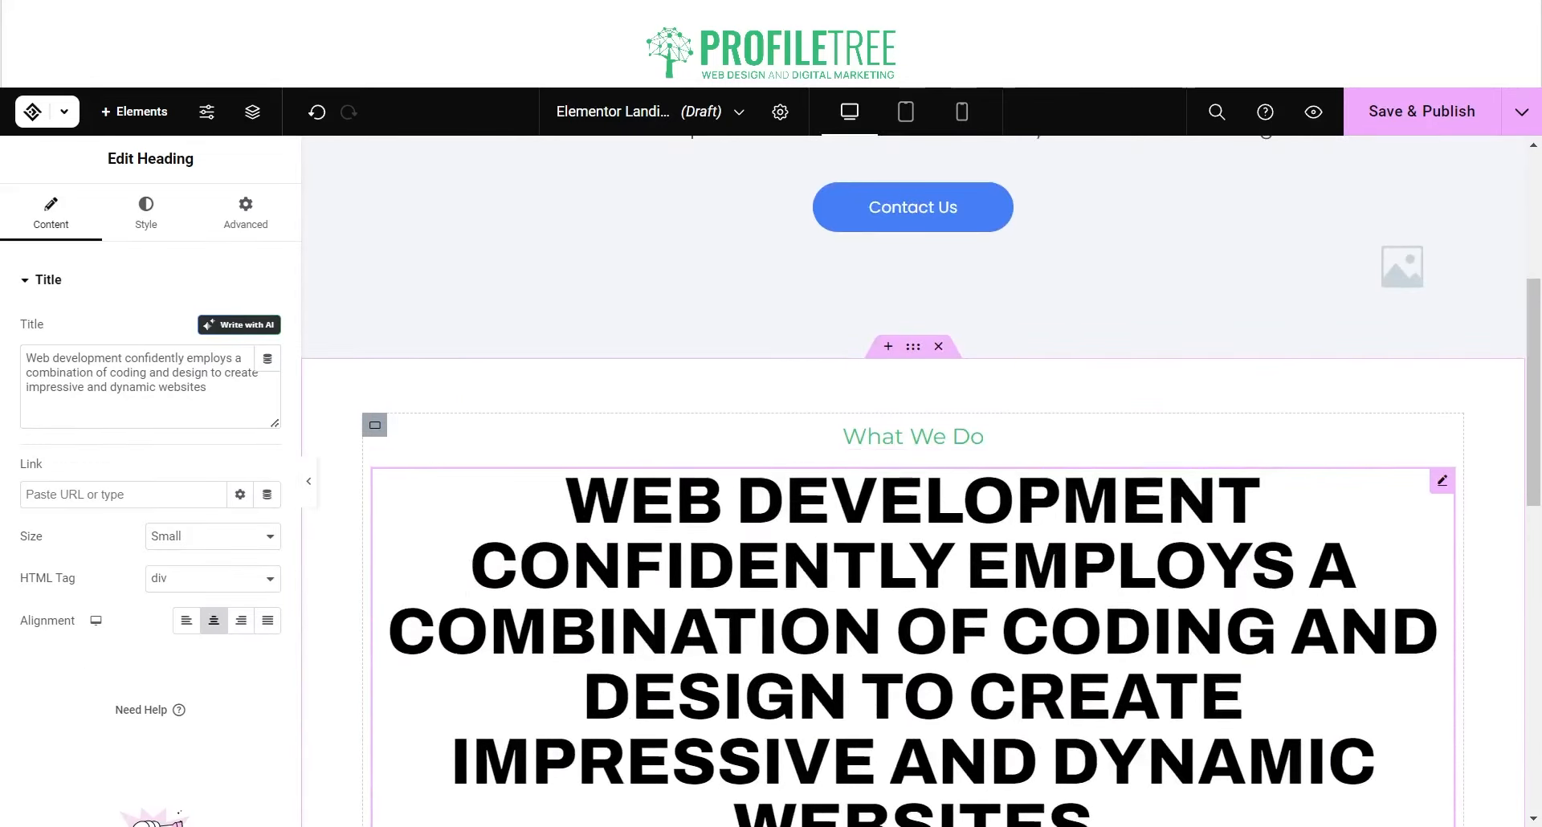
scroll(523, 518, "down", 3)
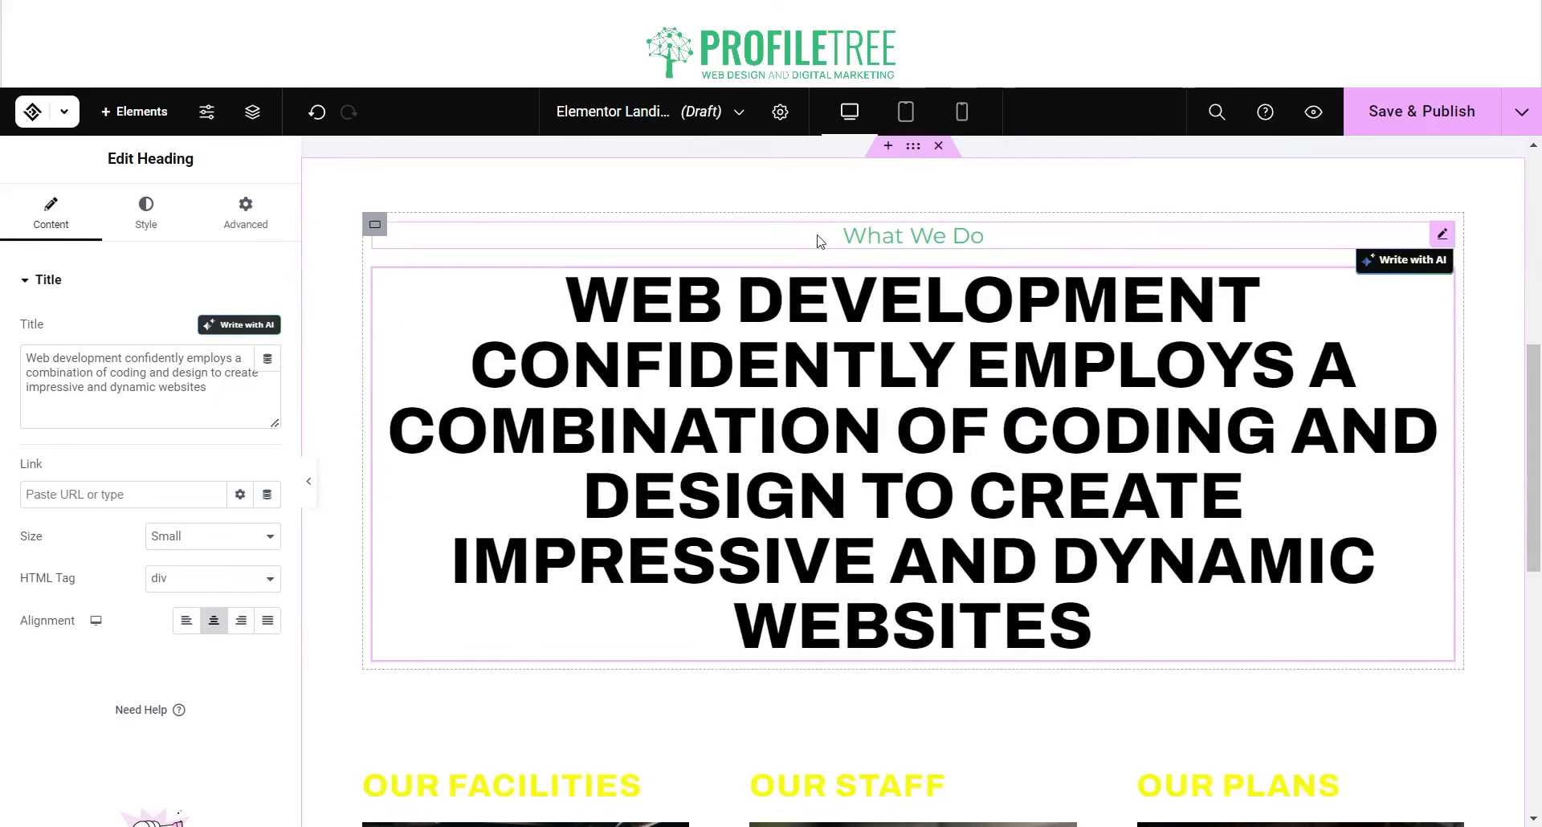
Step: Left-align the What We Do label and the large web development heading
left_click(834, 232)
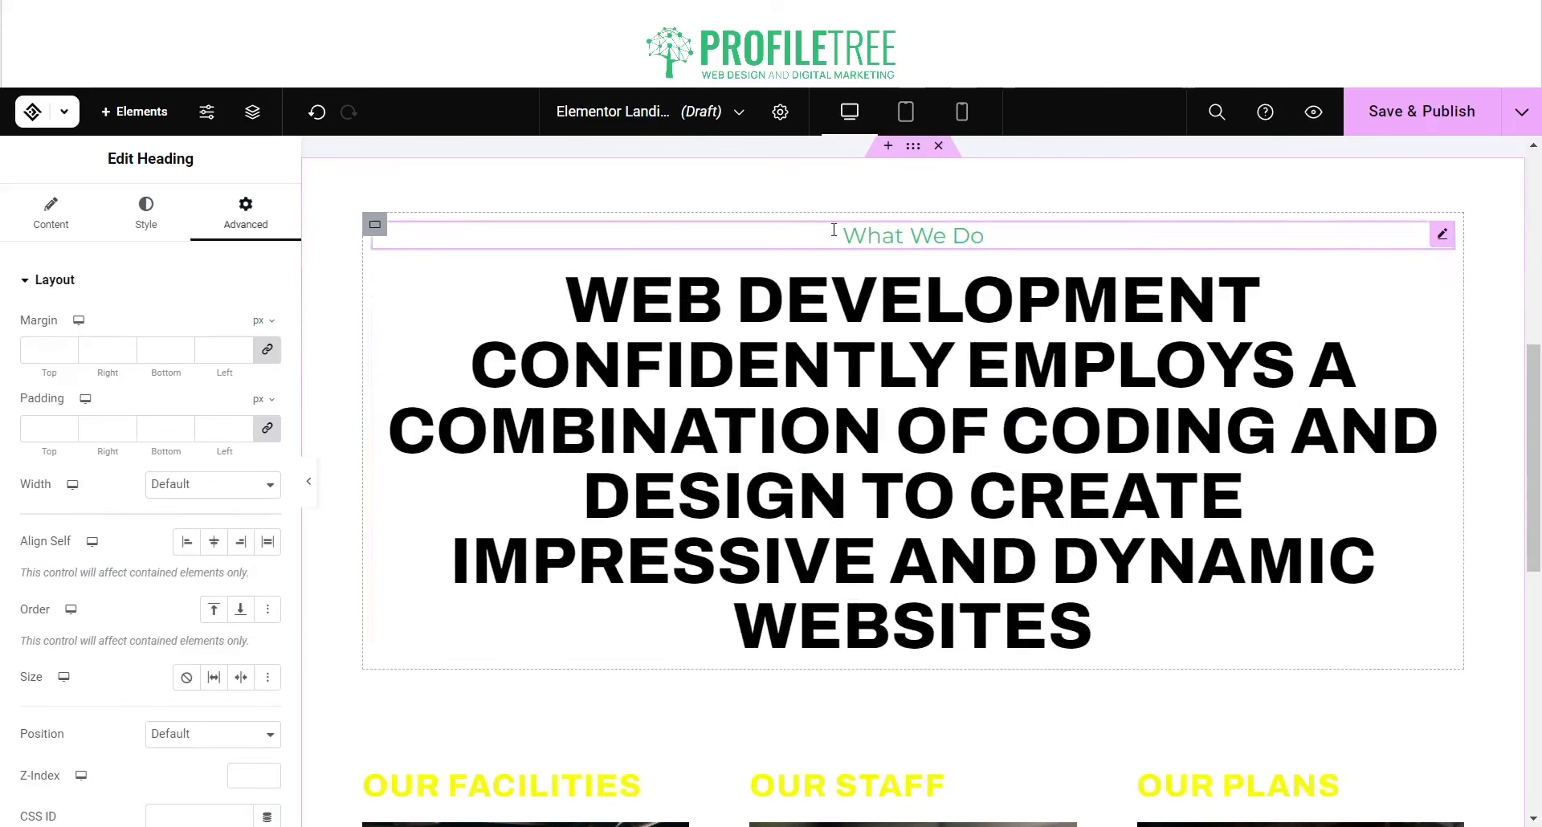
left_click(146, 211)
left_click(74, 212)
left_click(145, 212)
left_click(54, 210)
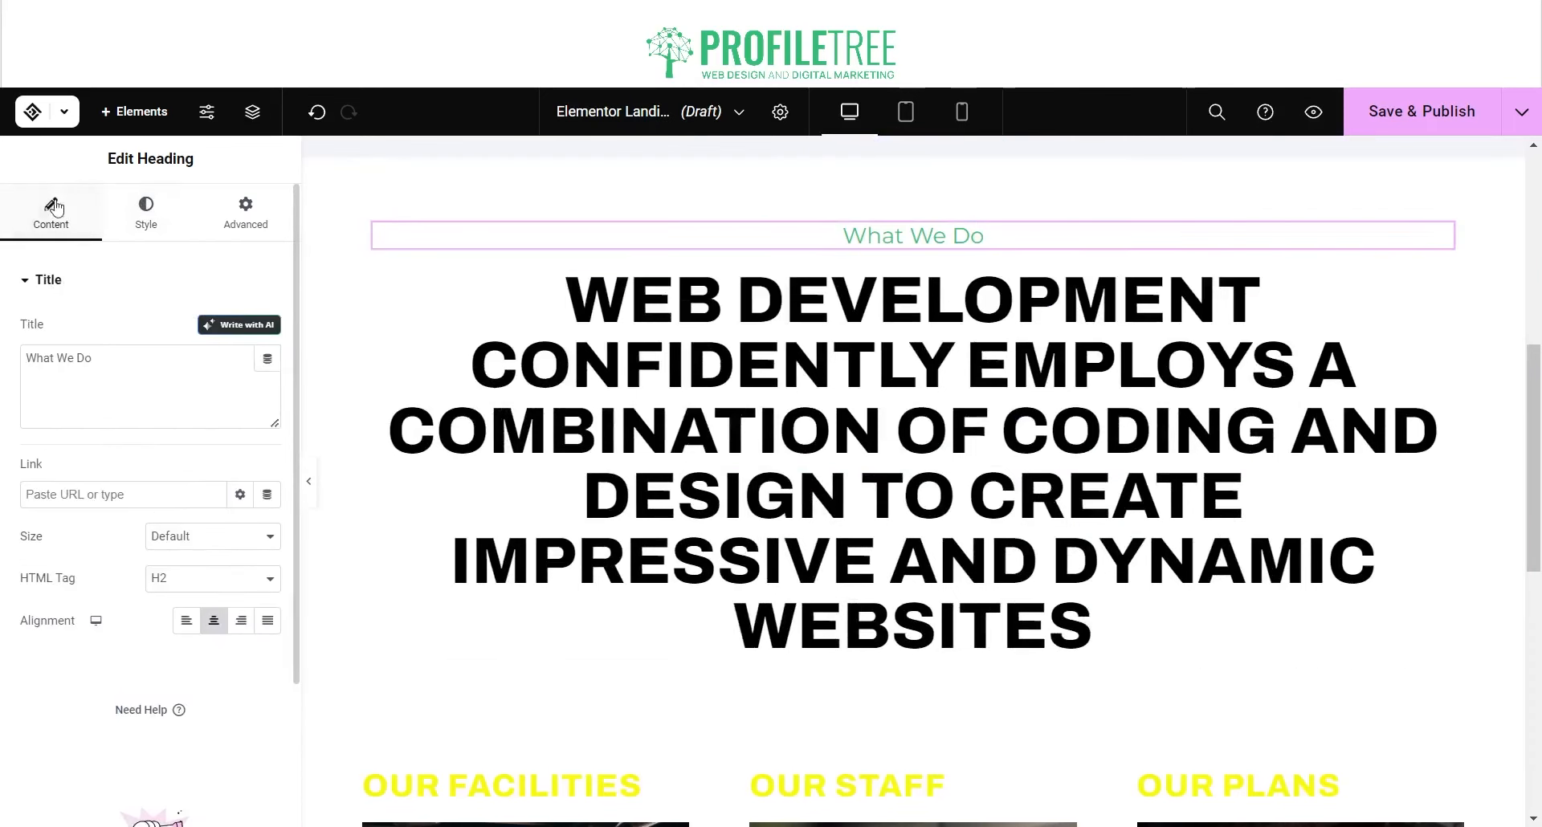
left_click(186, 619)
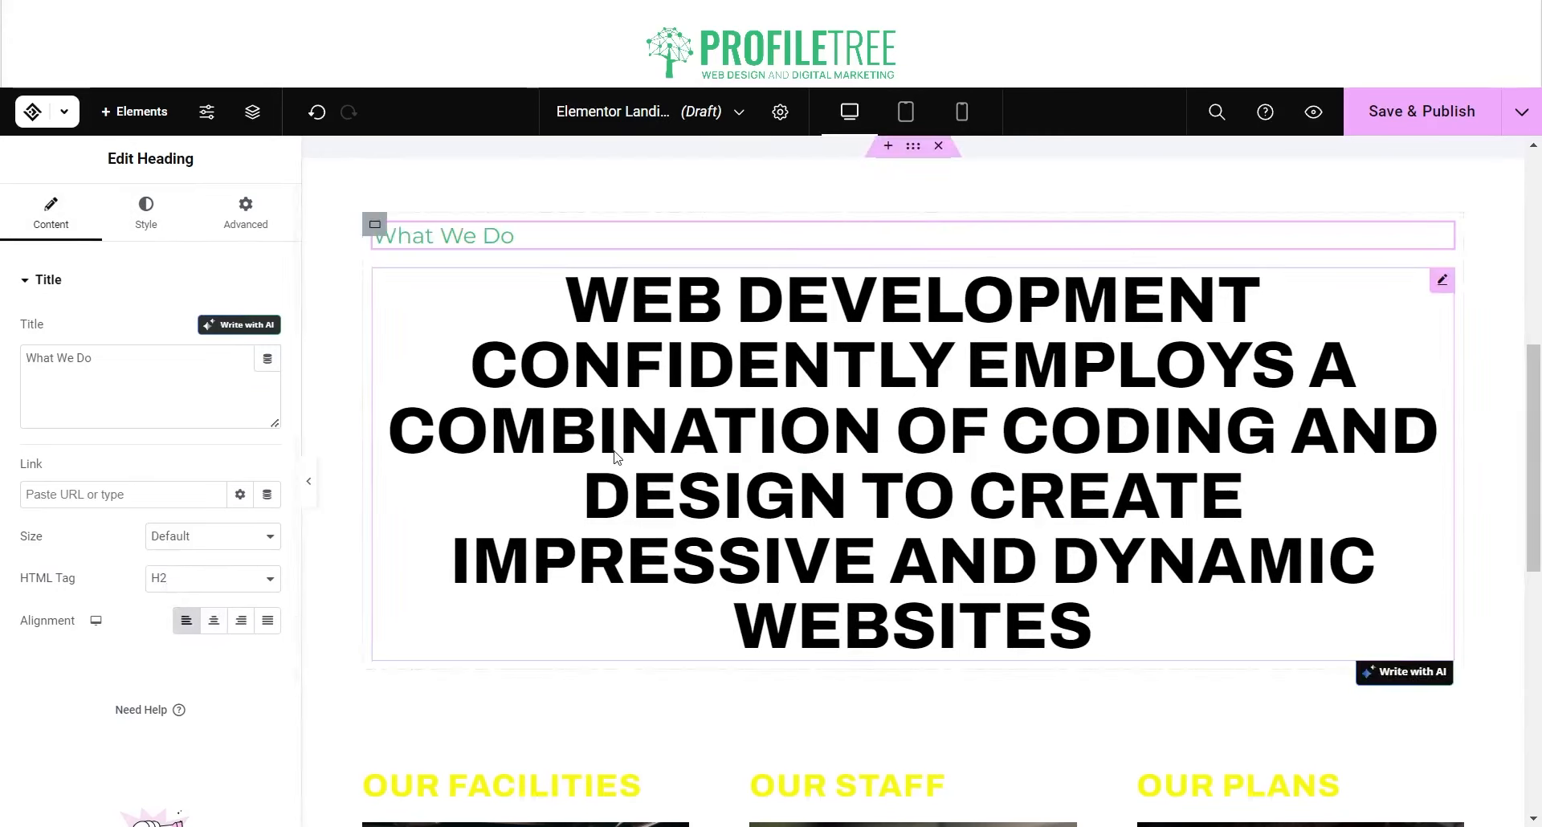
left_click(1092, 627)
left_click(187, 620)
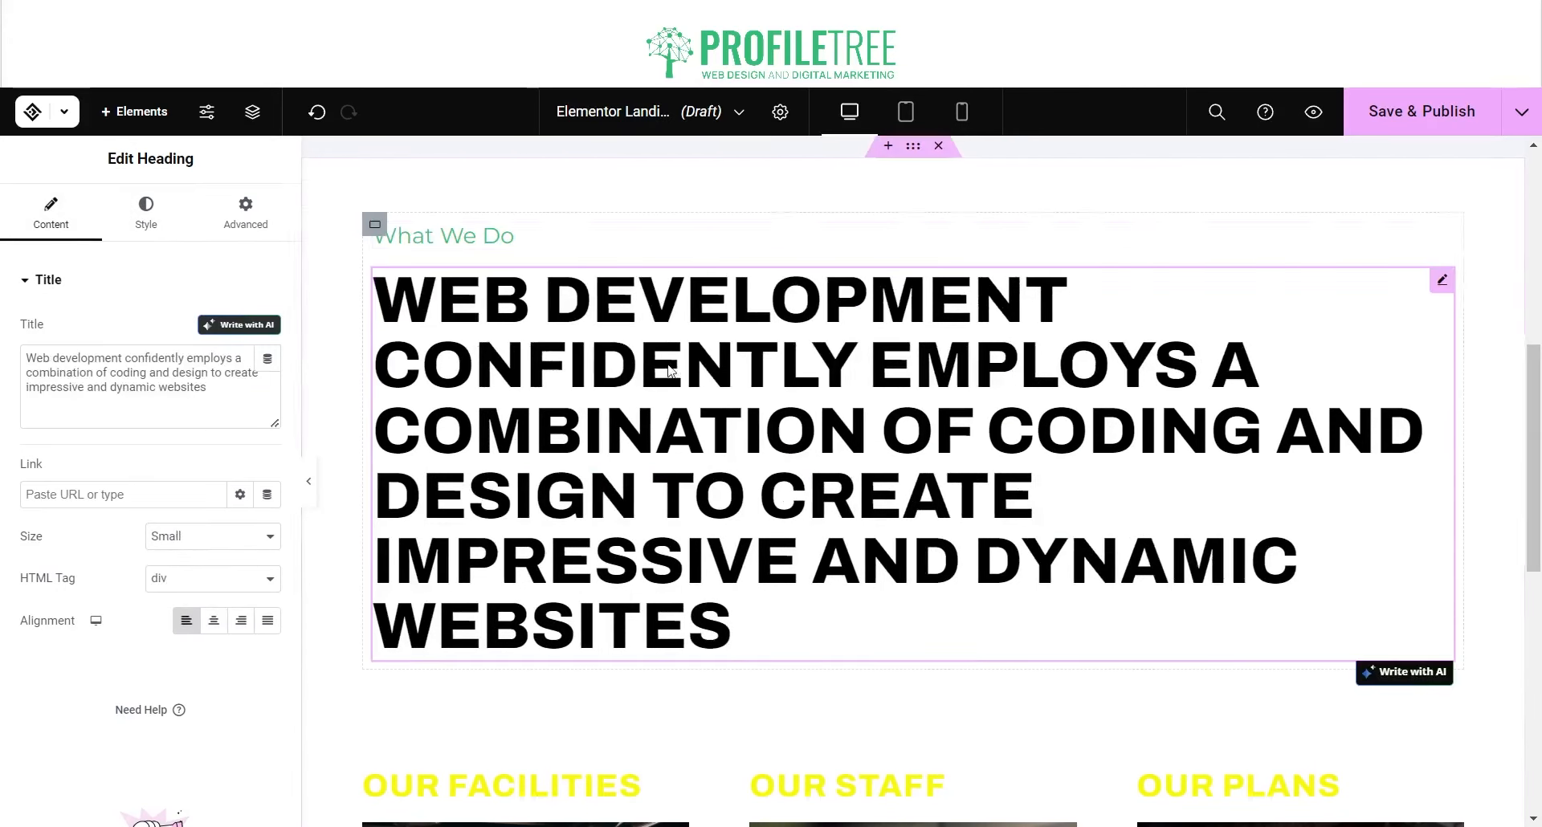
Step: Turn the OUR FACILITIES and OUR STAFF headings' text black
left_click(688, 241)
scroll(693, 542, "down", 3)
left_click(514, 507)
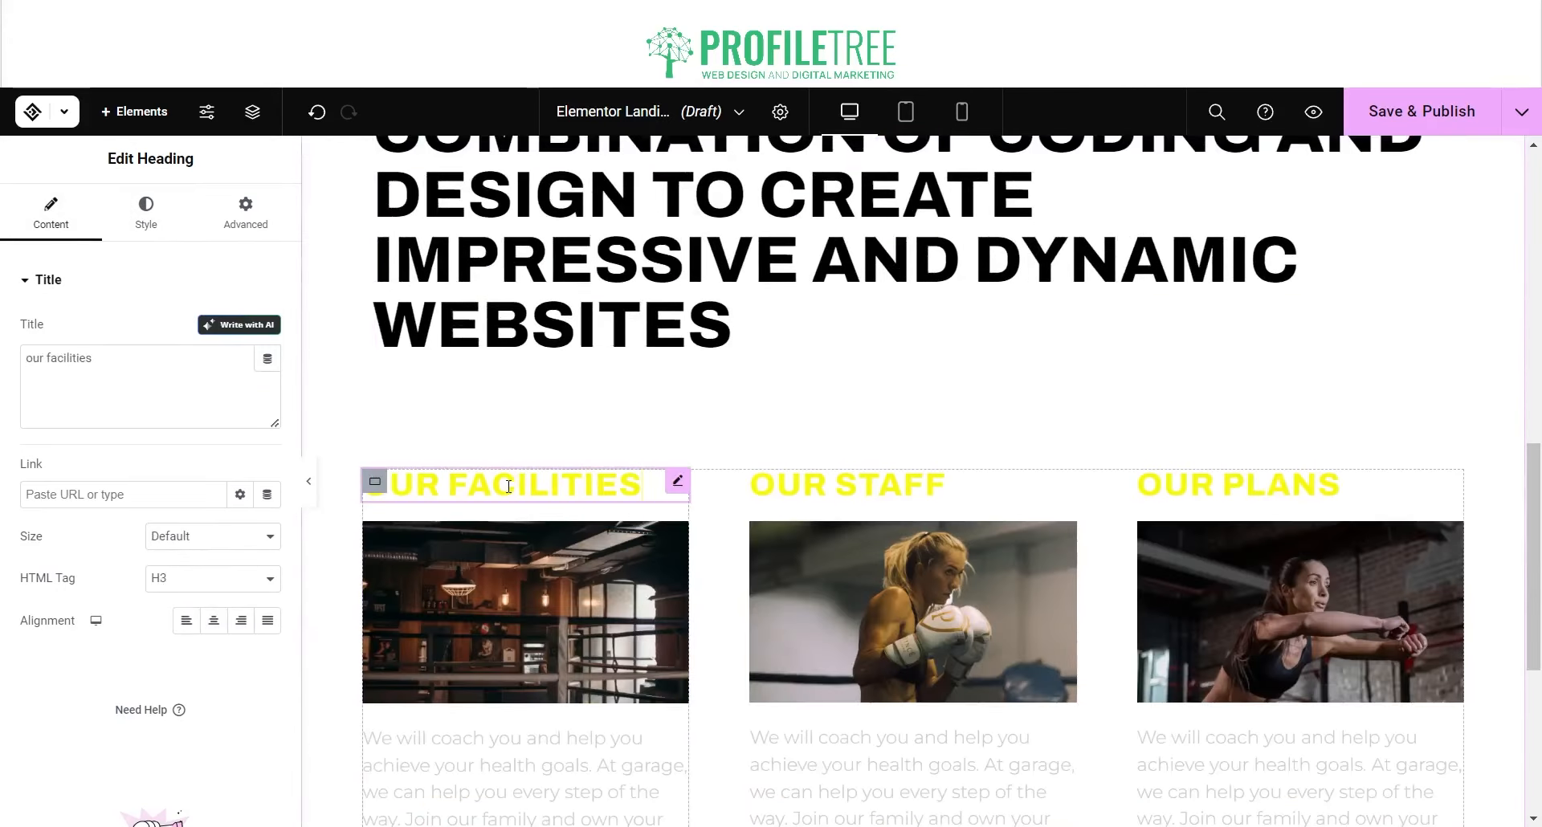
left_click(158, 203)
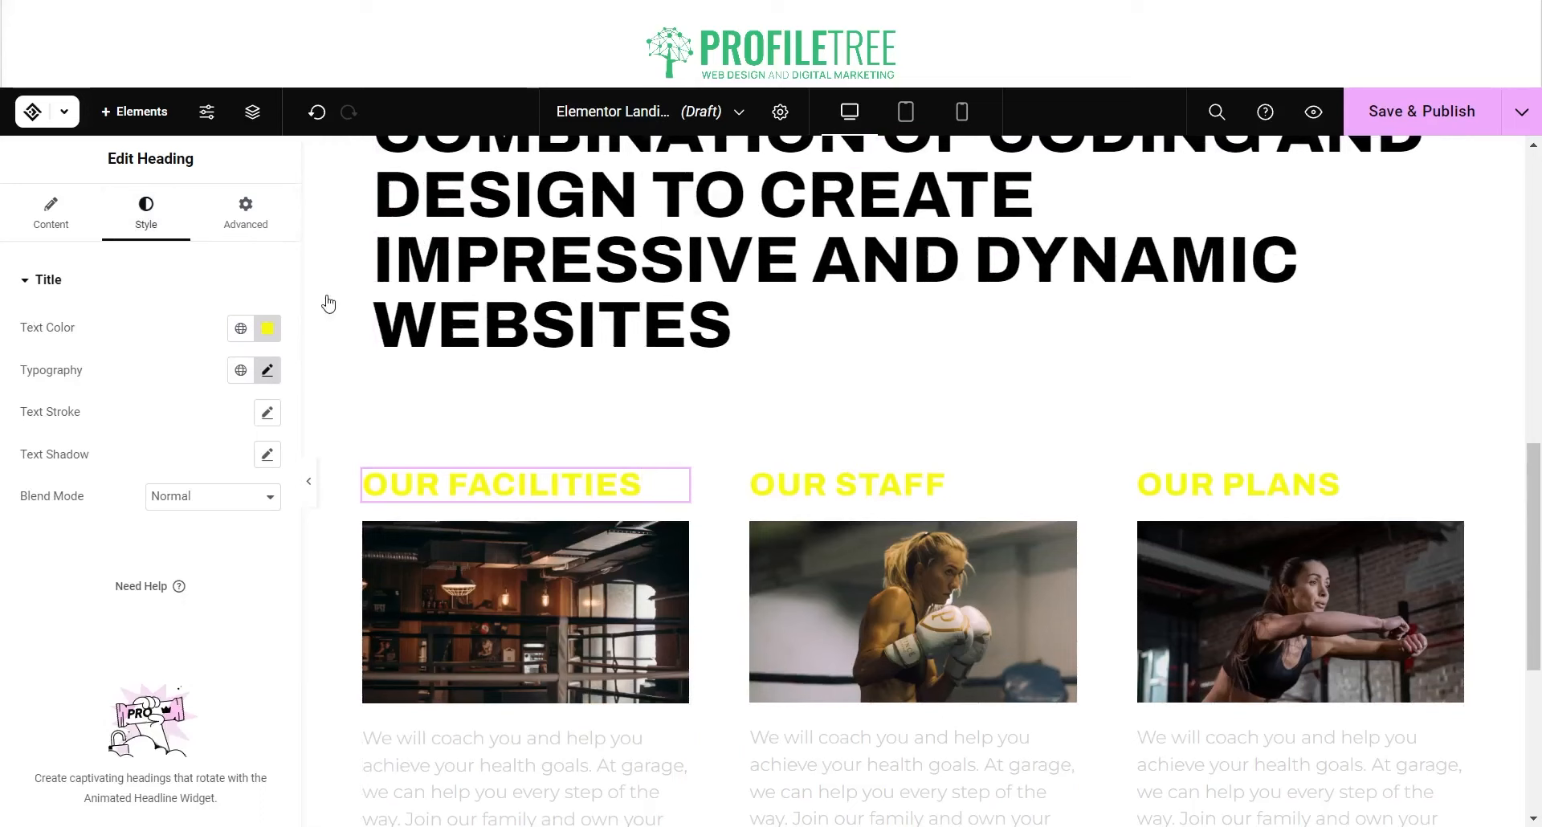
left_click(267, 327)
left_click_drag(298, 439, 386, 565)
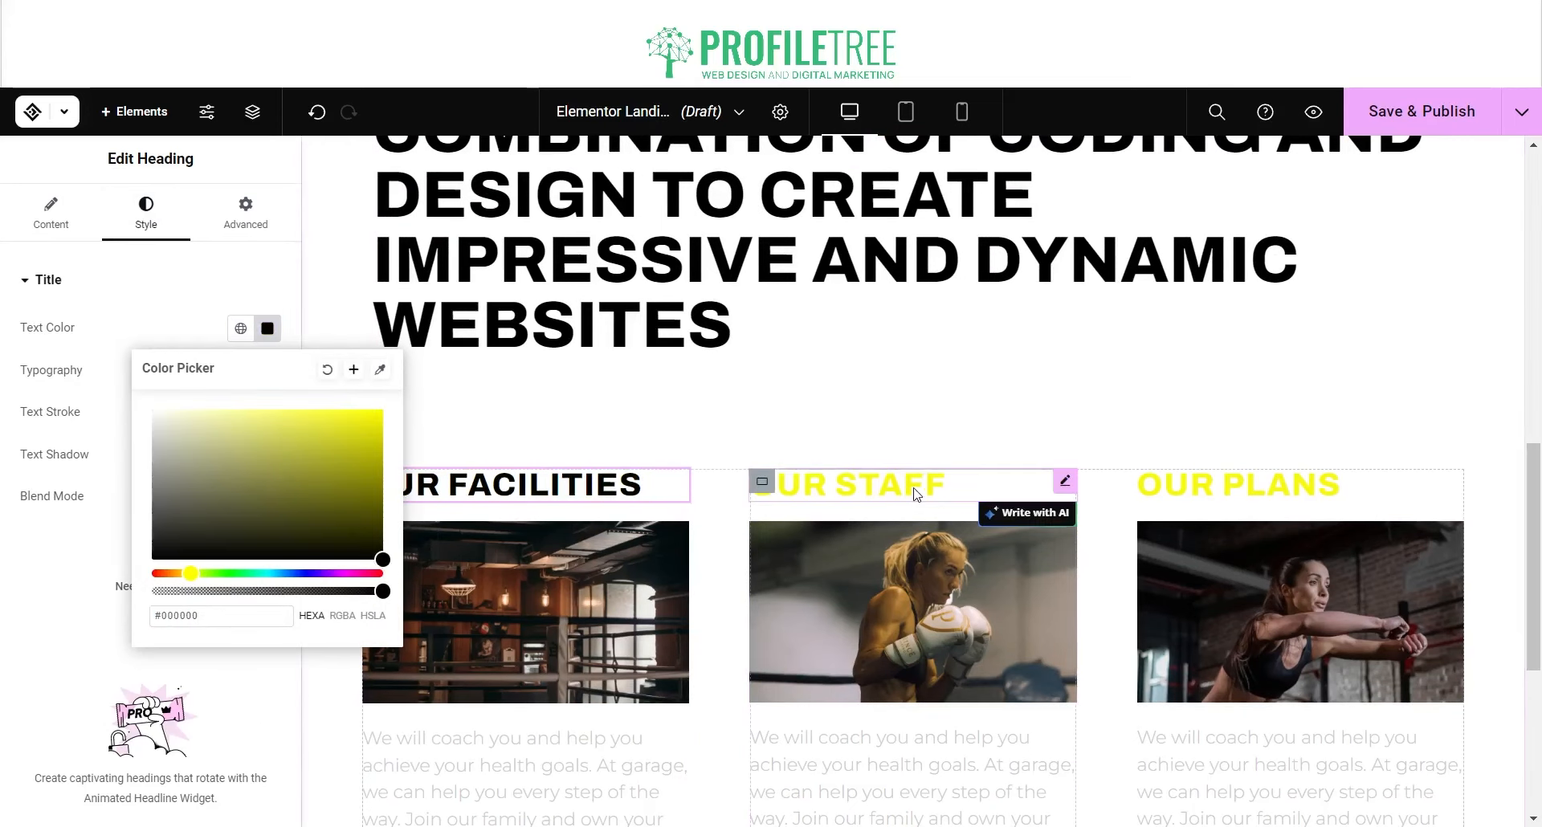
left_click(951, 485)
left_click(146, 212)
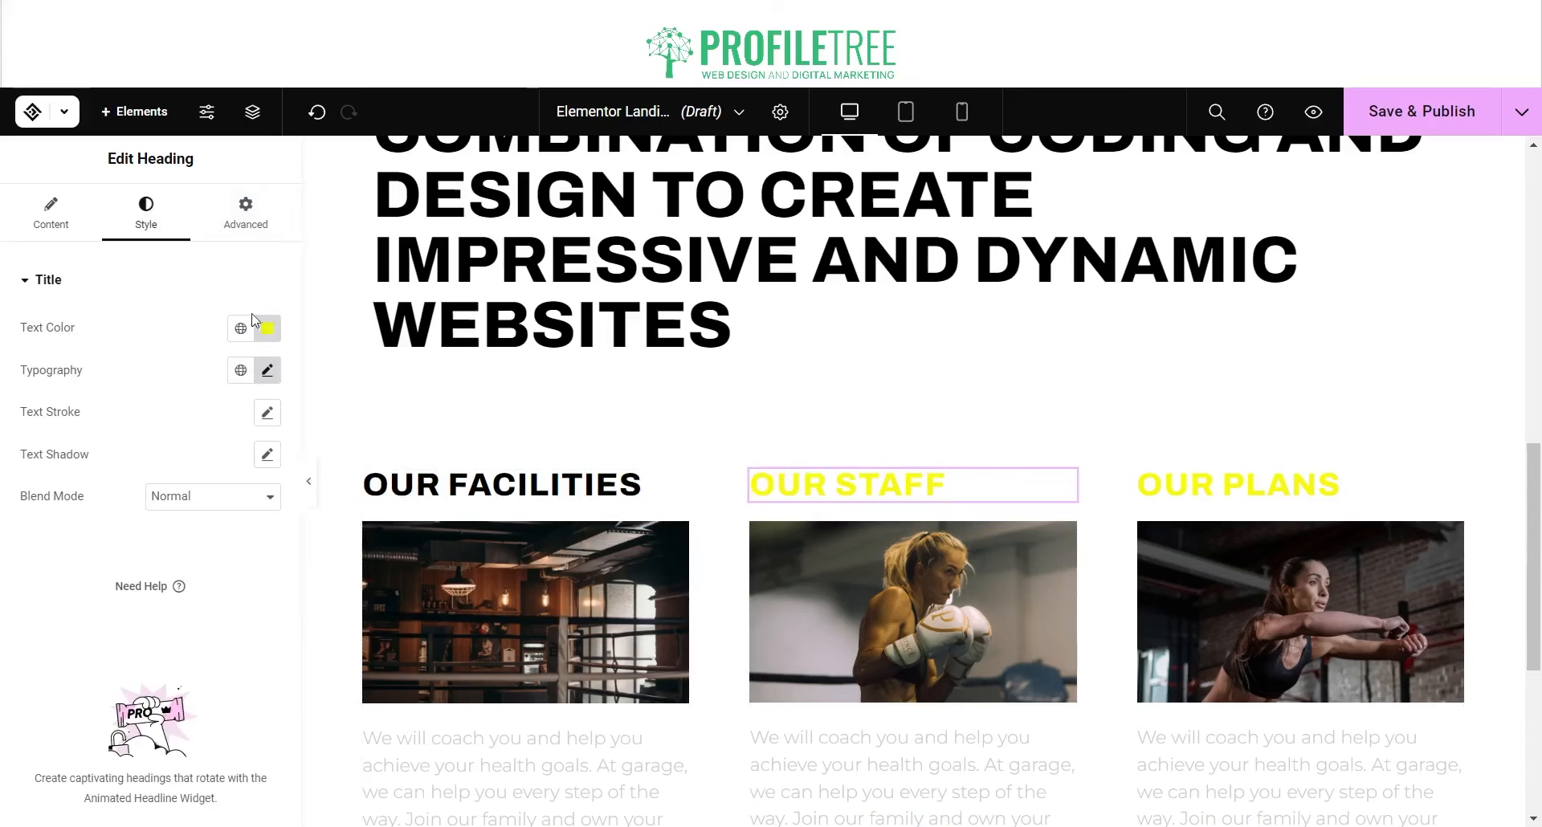
left_click(268, 327)
left_click_drag(313, 451, 422, 571)
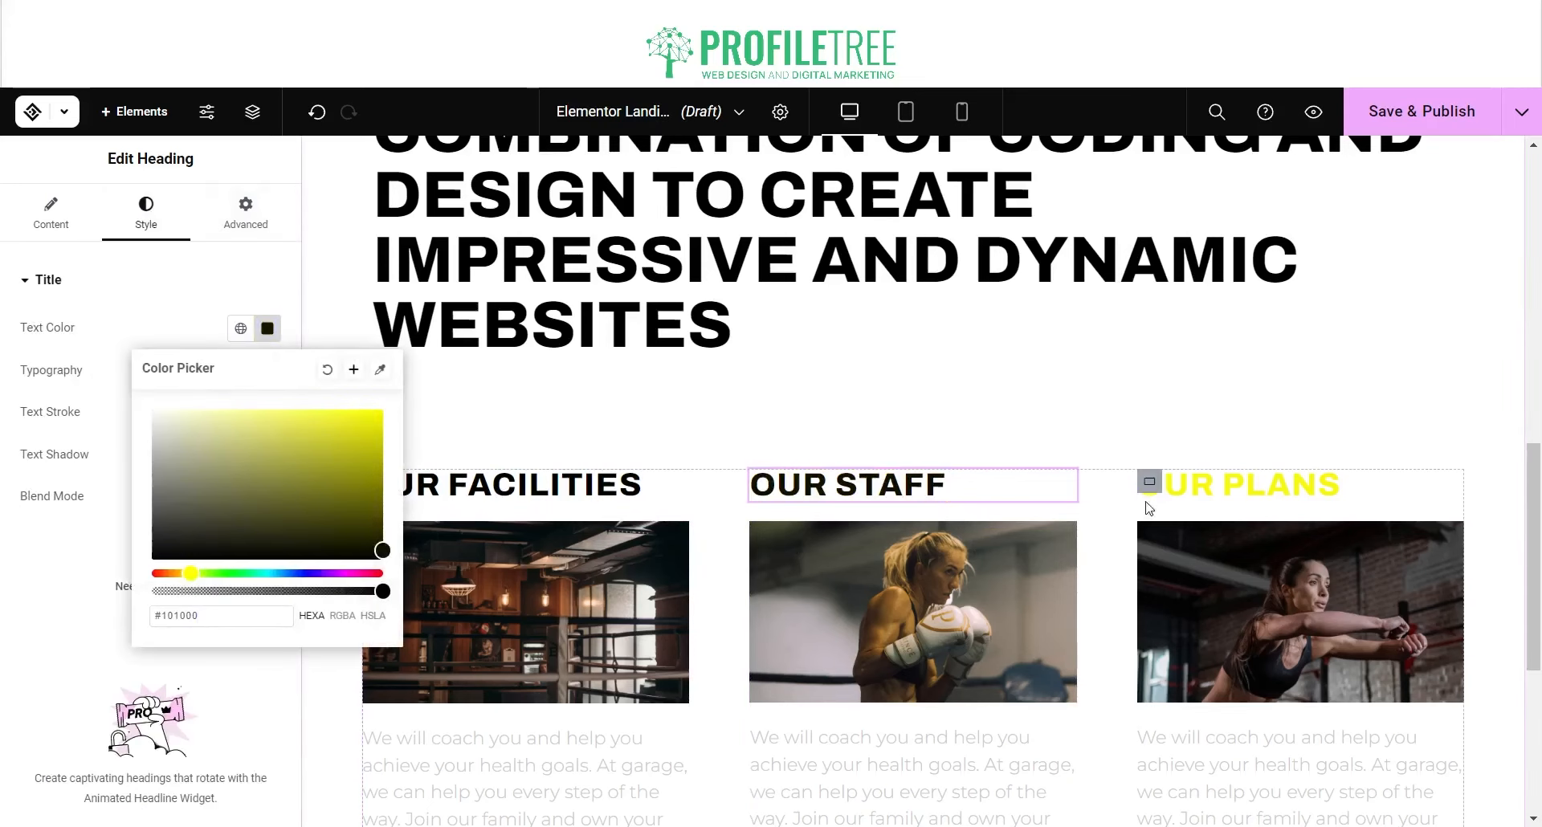
Step: Turn the OUR PLANS heading's text black as well
left_click_drag(1202, 491, 1283, 484)
left_click(1286, 489)
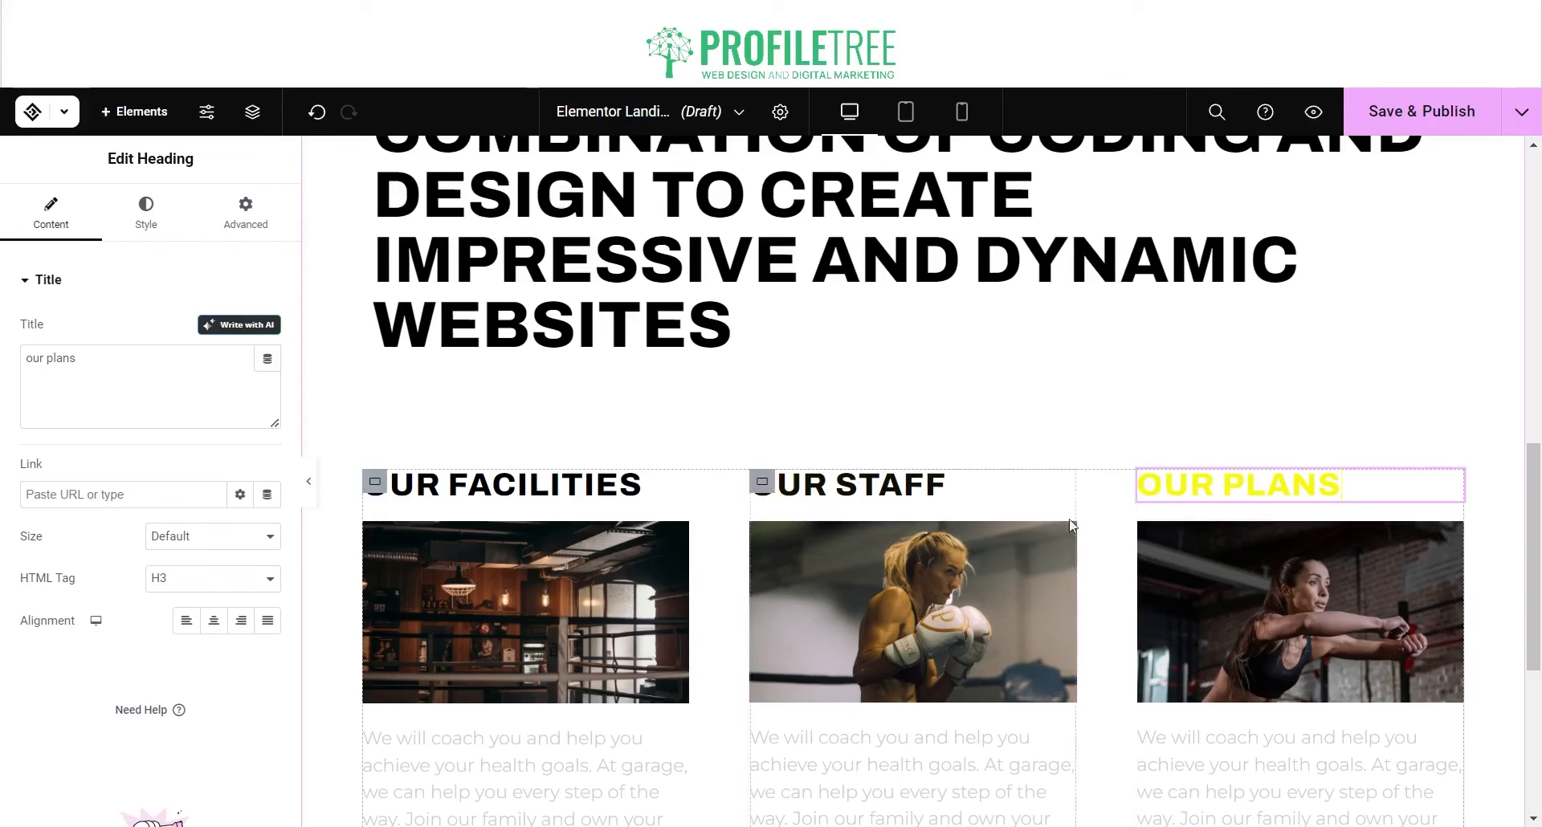
left_click(233, 230)
left_click(147, 210)
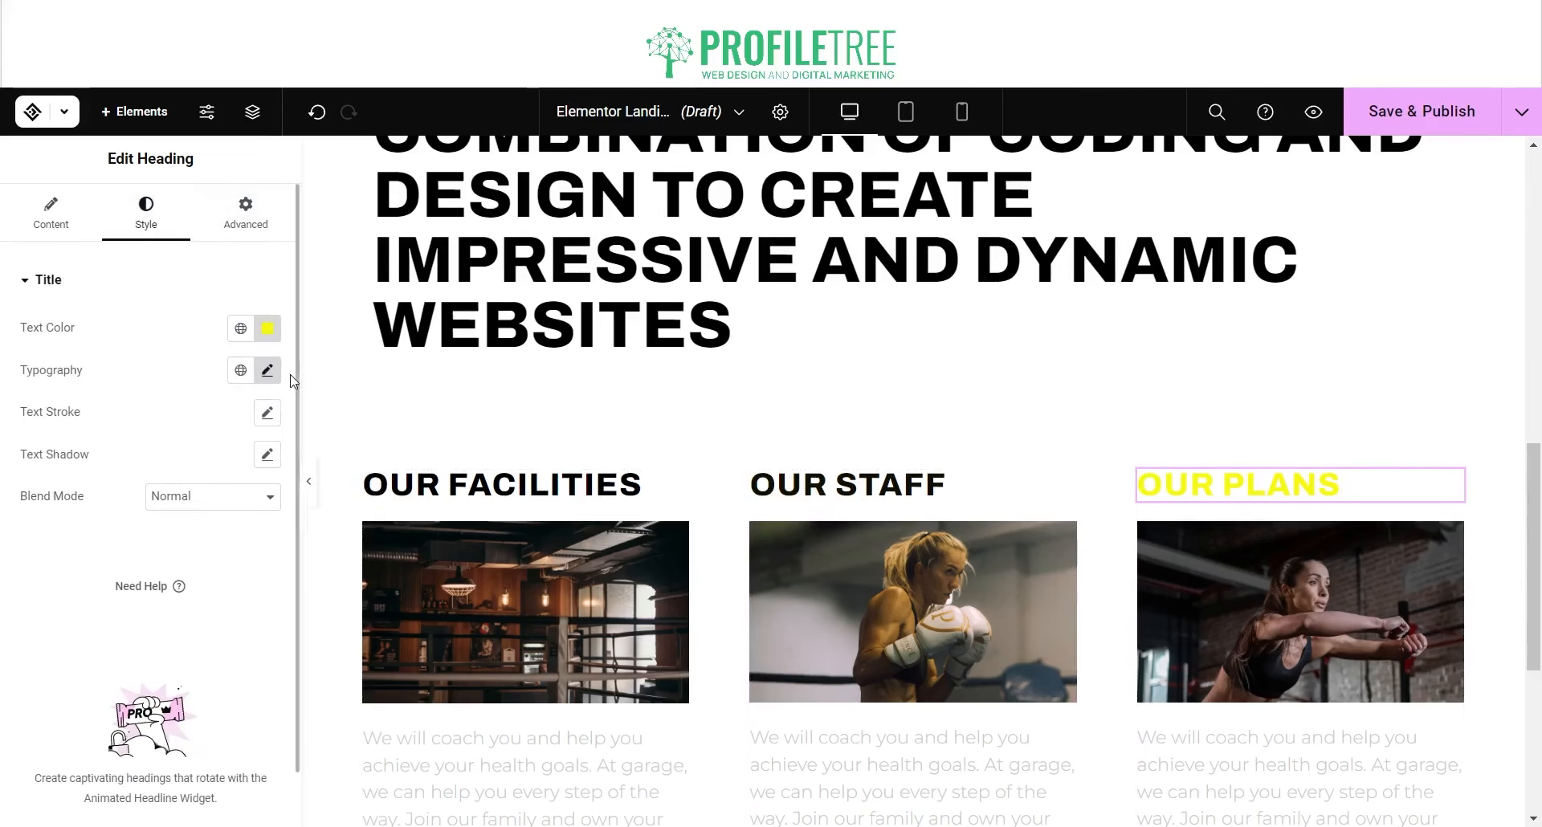
left_click(267, 327)
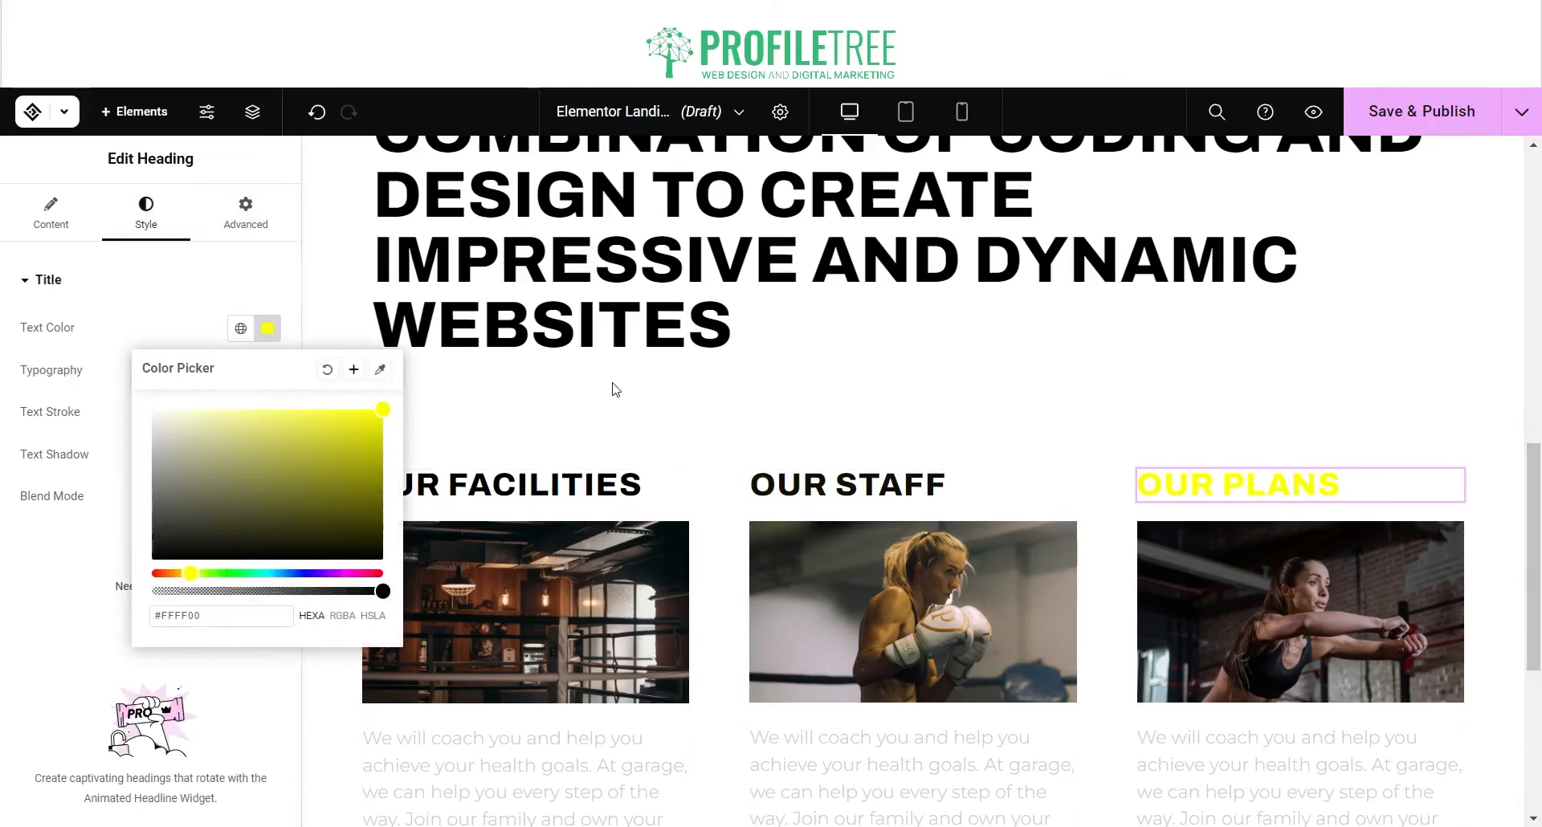
left_click(614, 389)
left_click(269, 331)
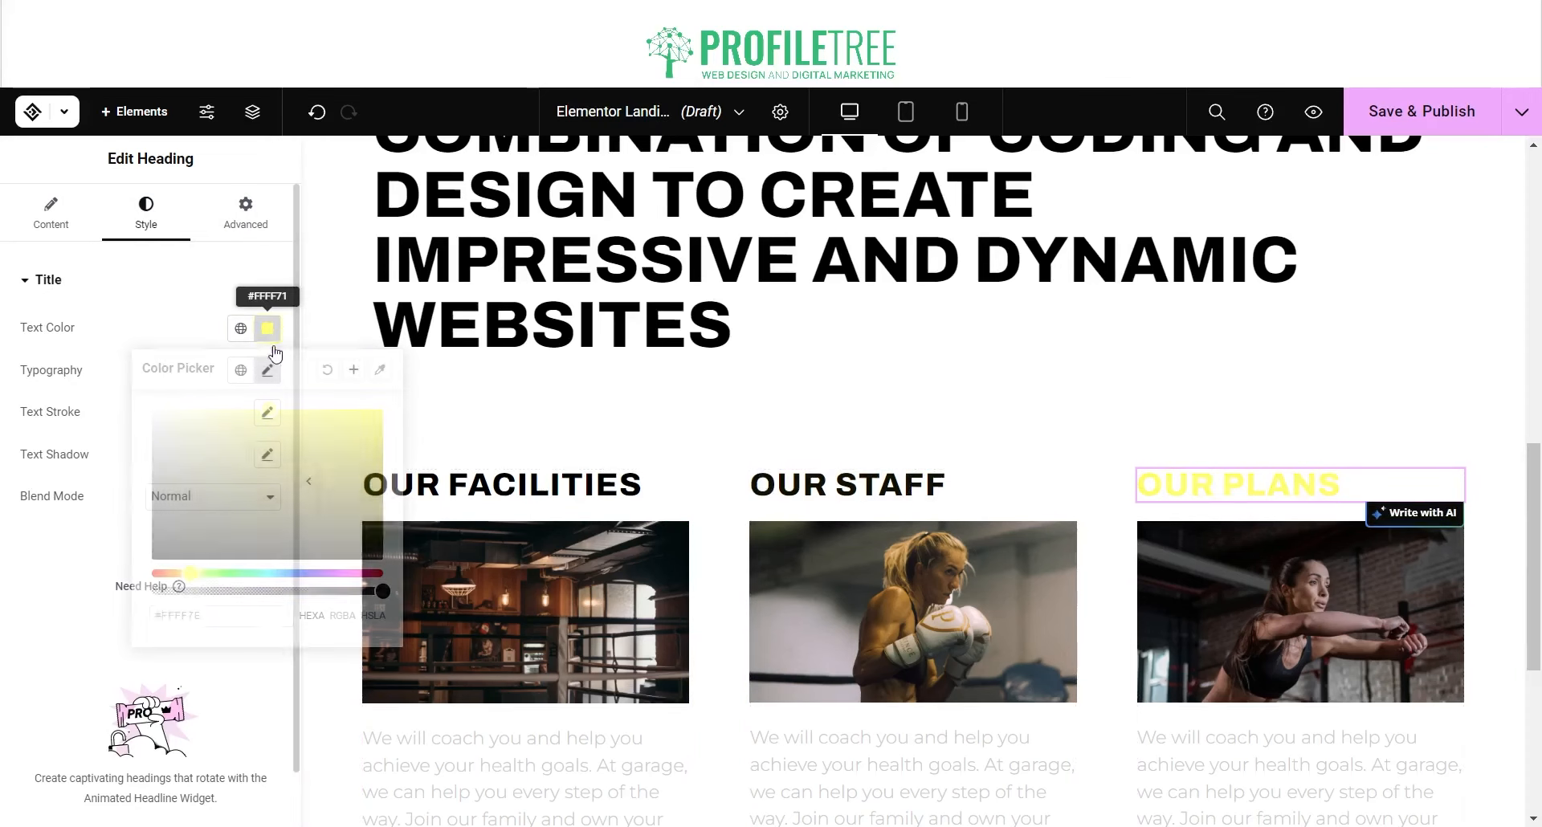
left_click_drag(337, 470, 402, 576)
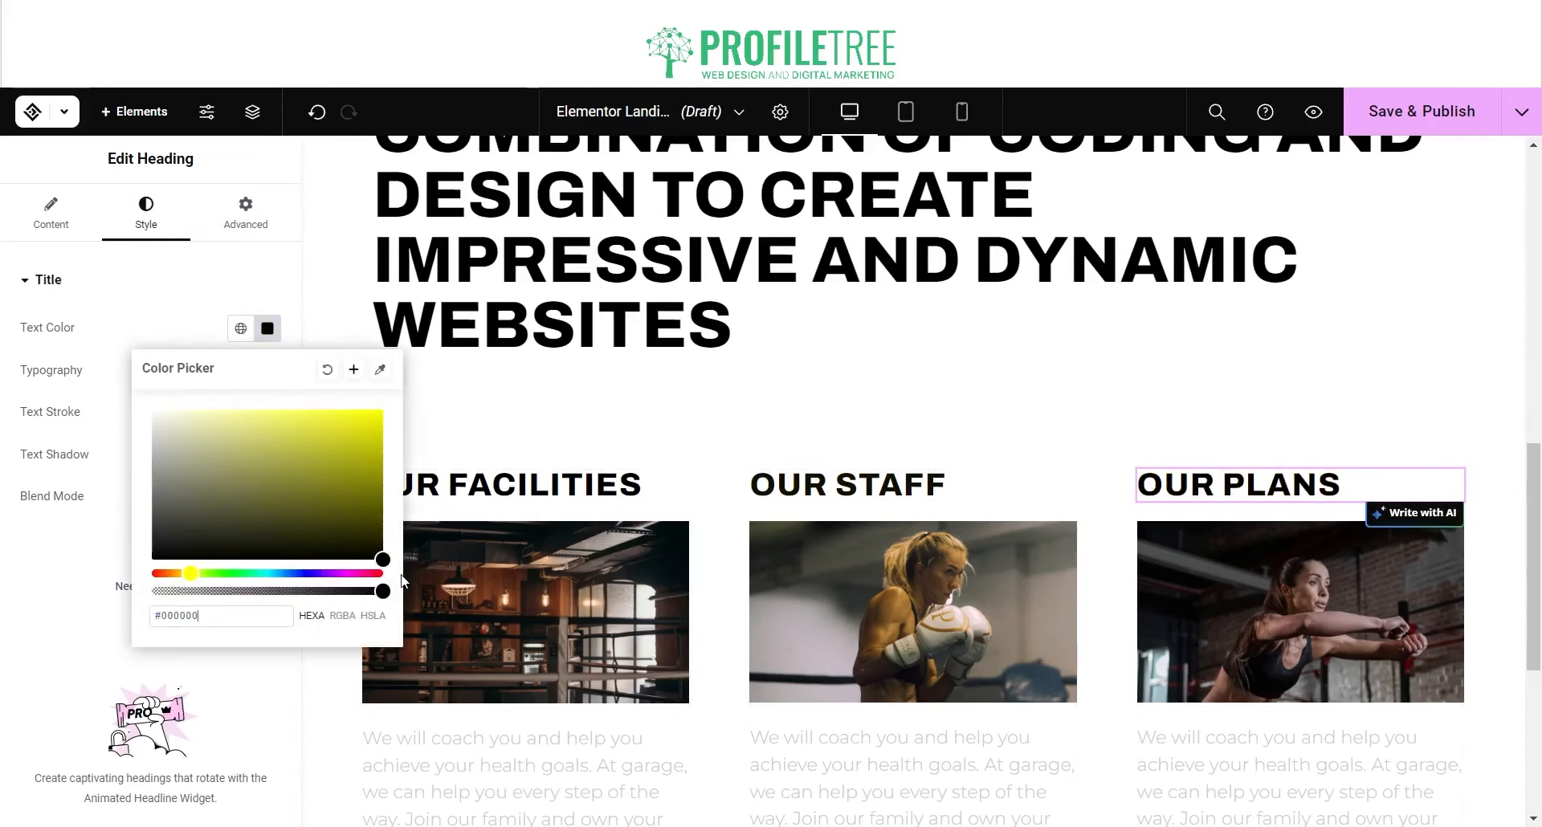
left_click(497, 401)
scroll(501, 401, "down", 5)
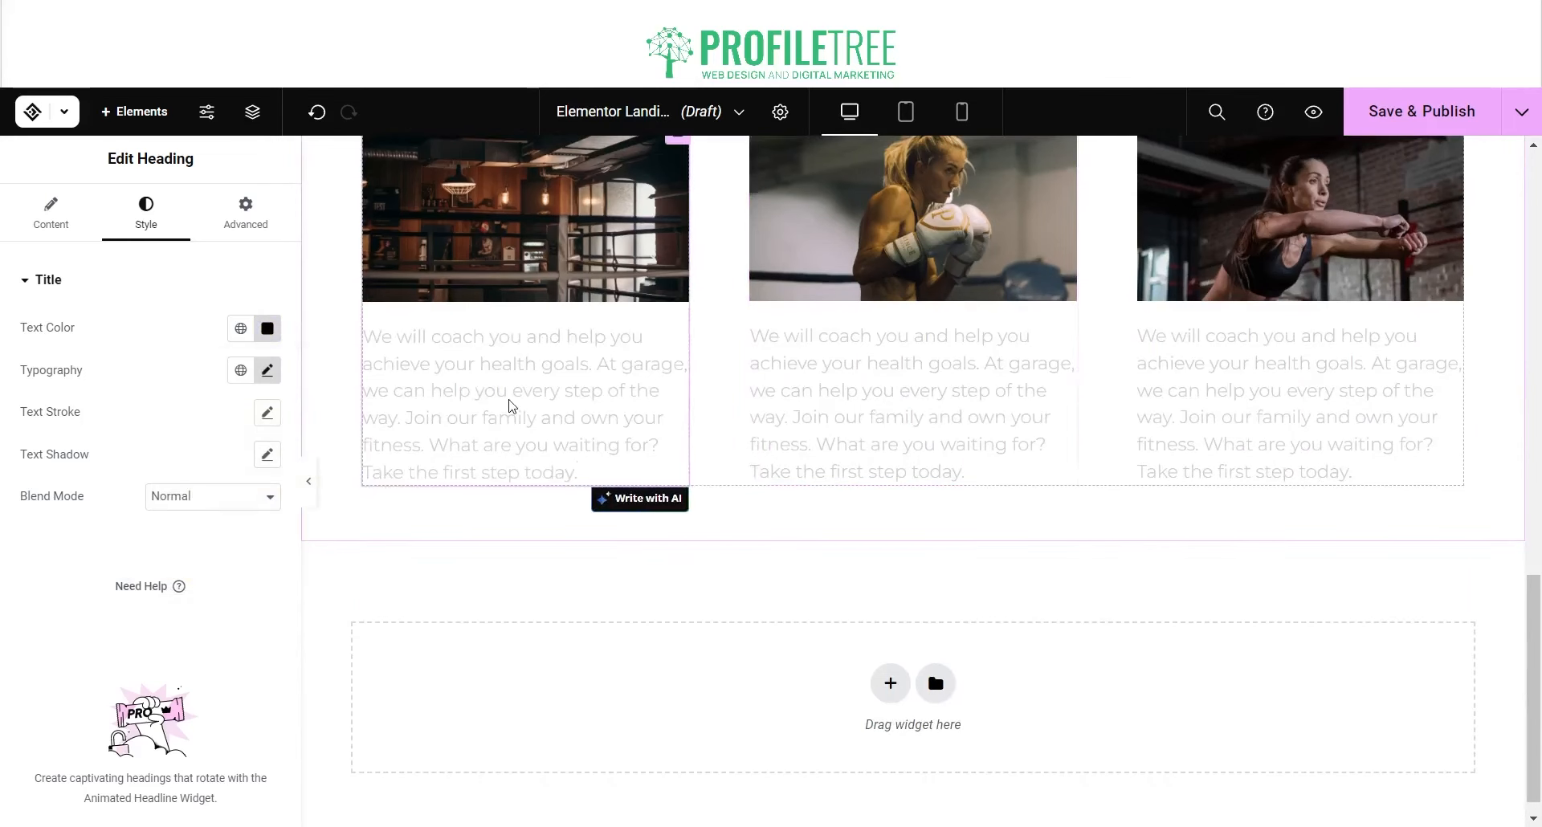
Step: Open Write with AI on the first image box's description and clear the existing text
left_click(467, 389)
triple_click(467, 389)
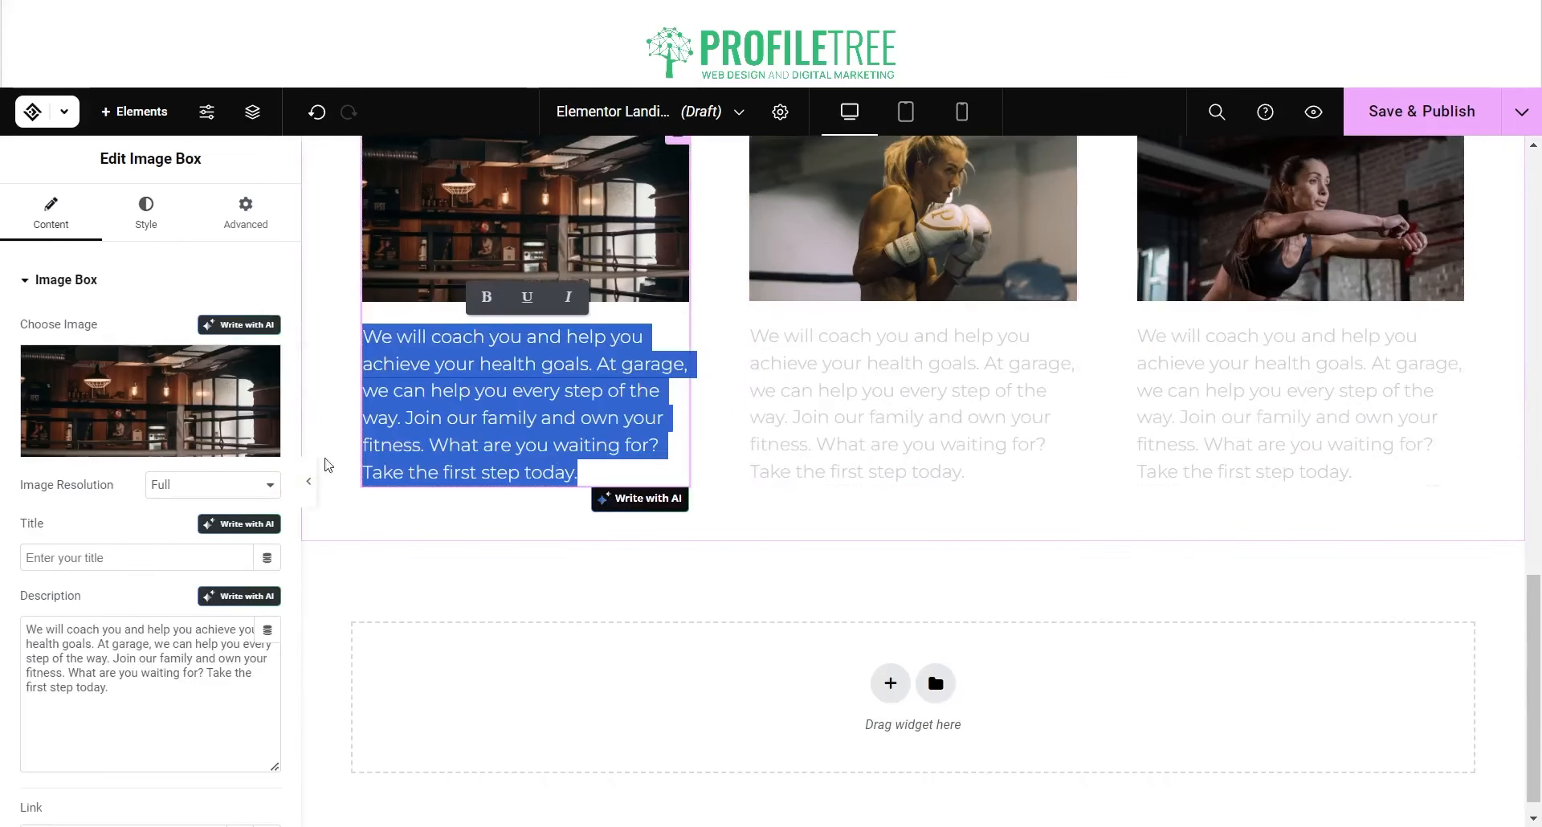
left_click(239, 598)
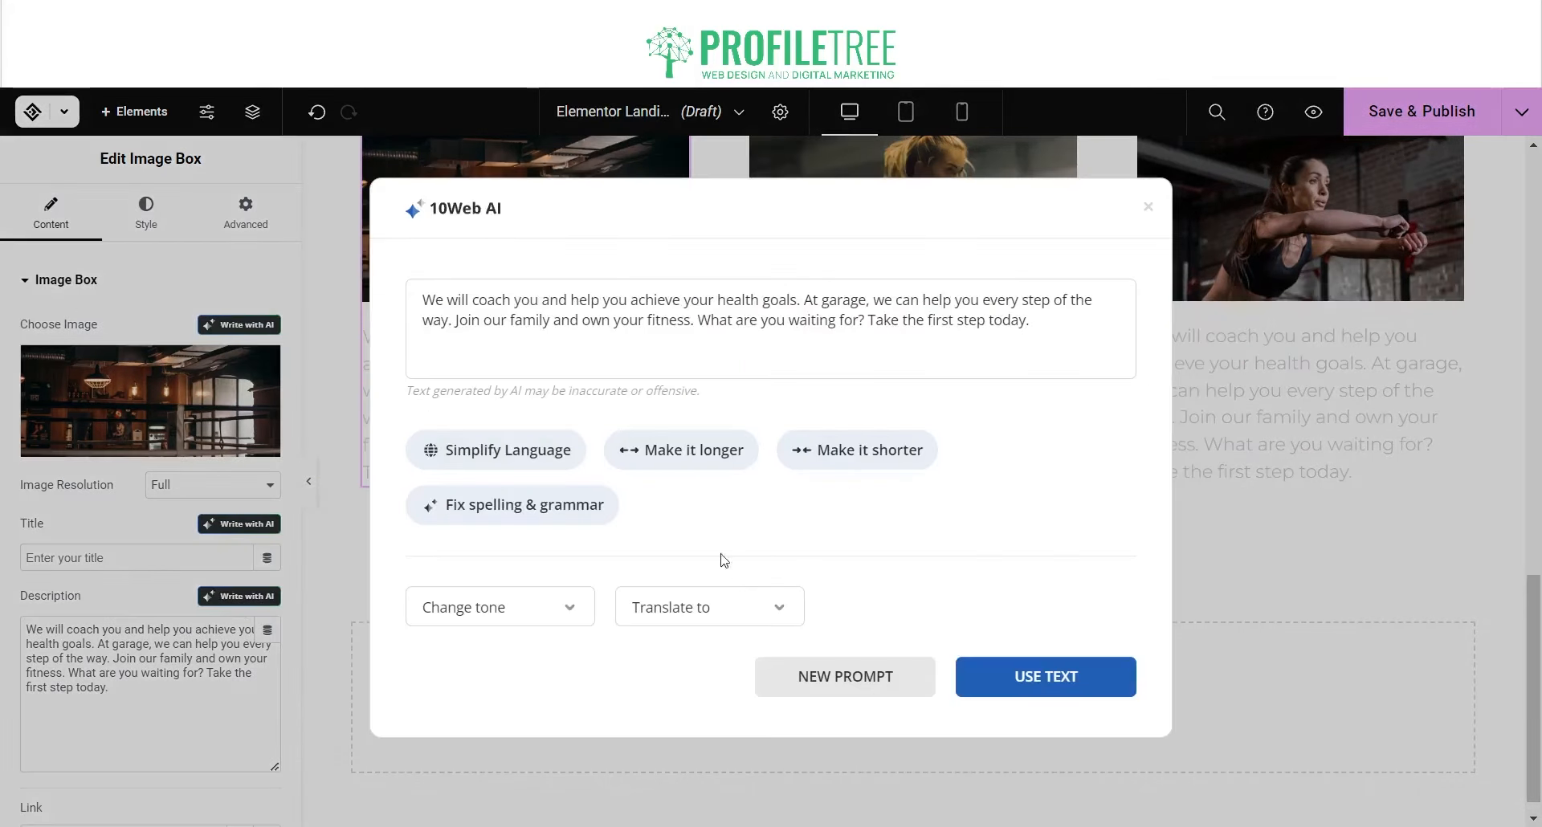
triple_click(599, 367)
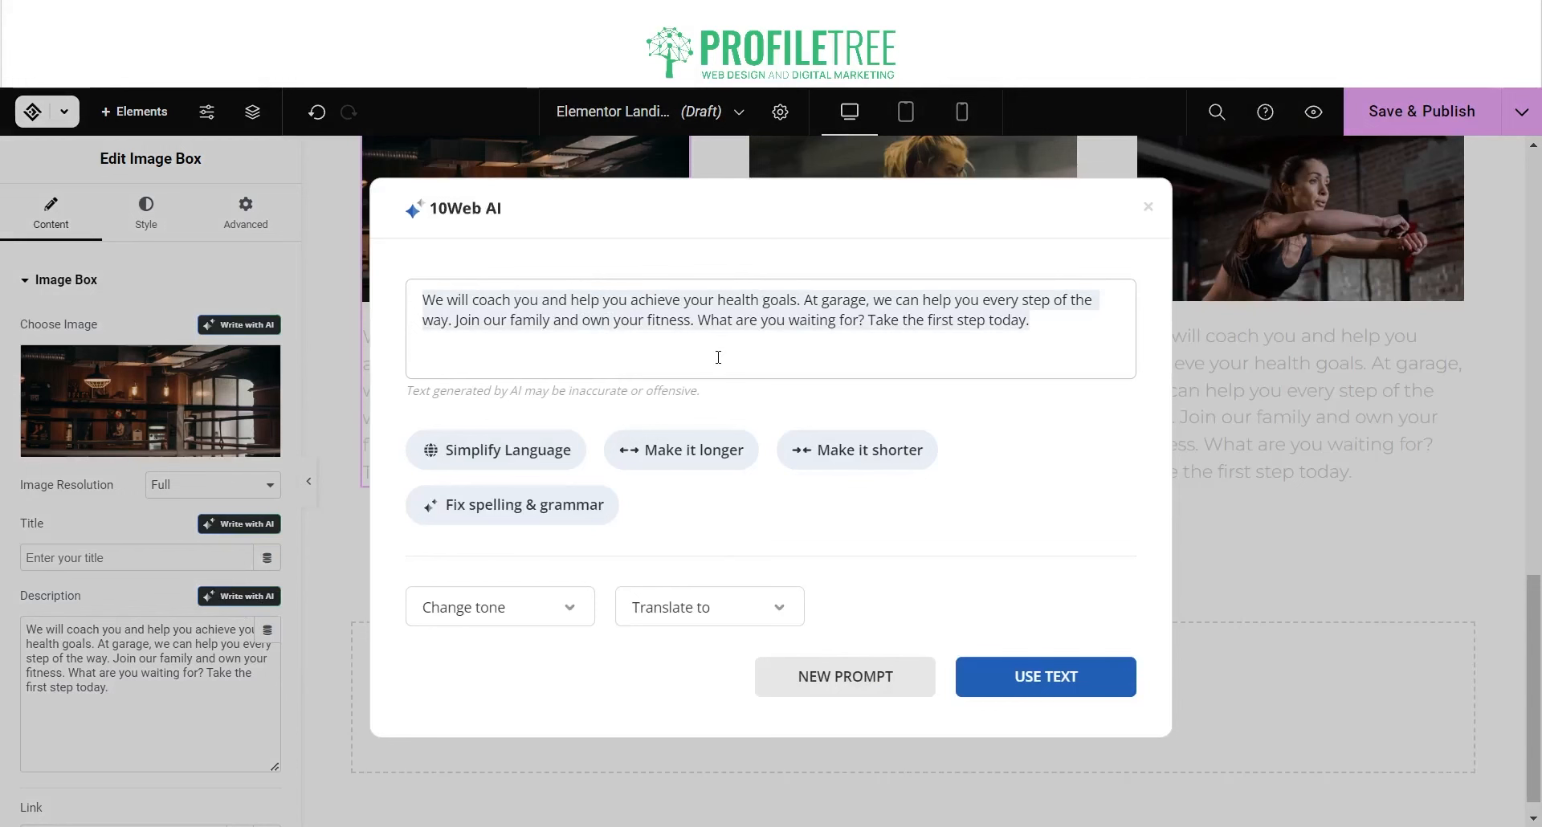
key("BackSpace")
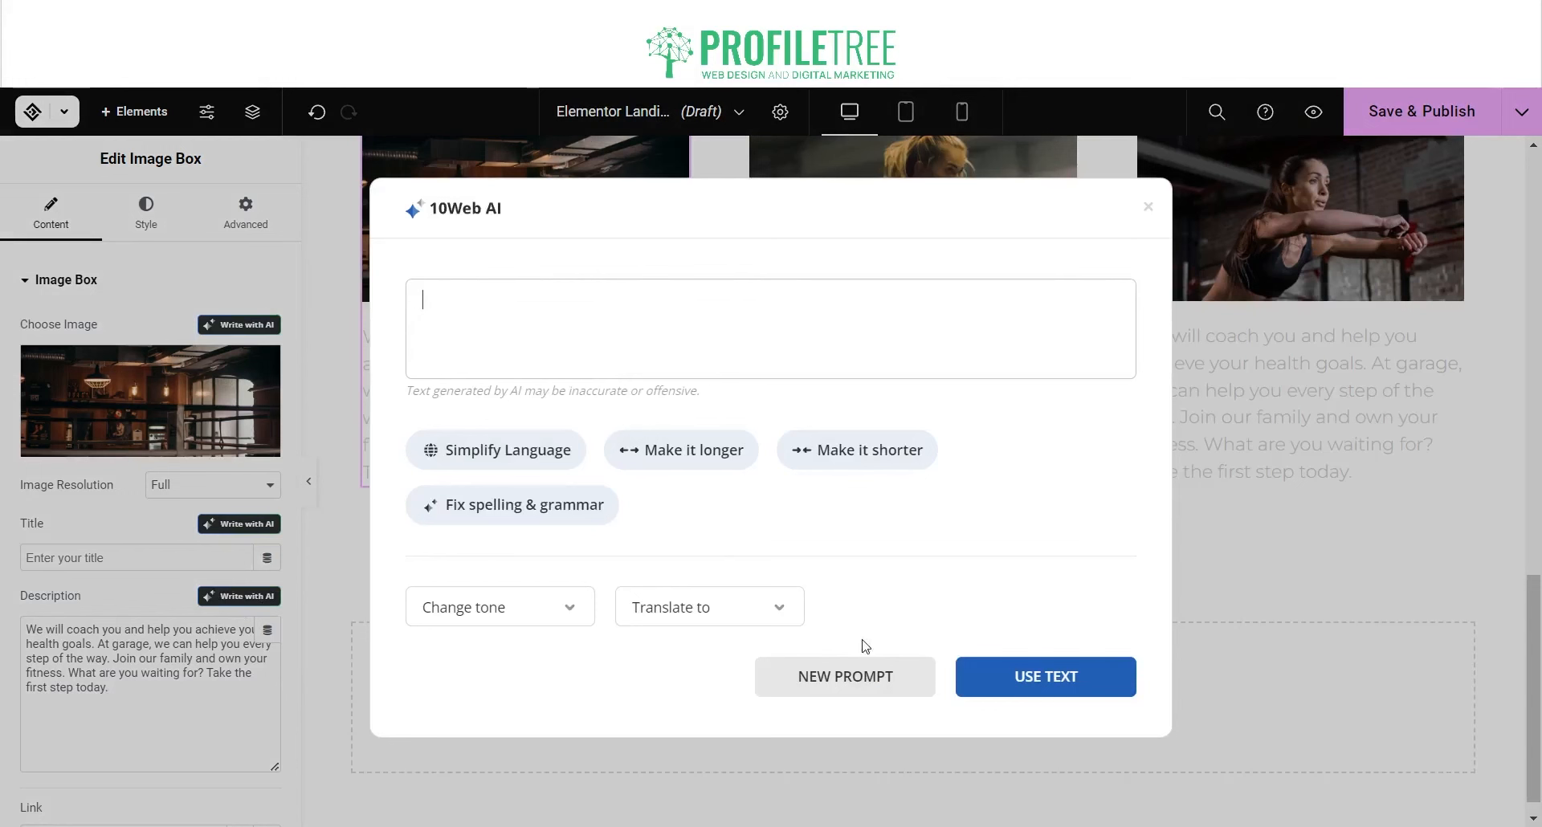
Step: Generate new AI text from the prompt 'Talk about video production'
left_click(867, 681)
left_click(643, 294)
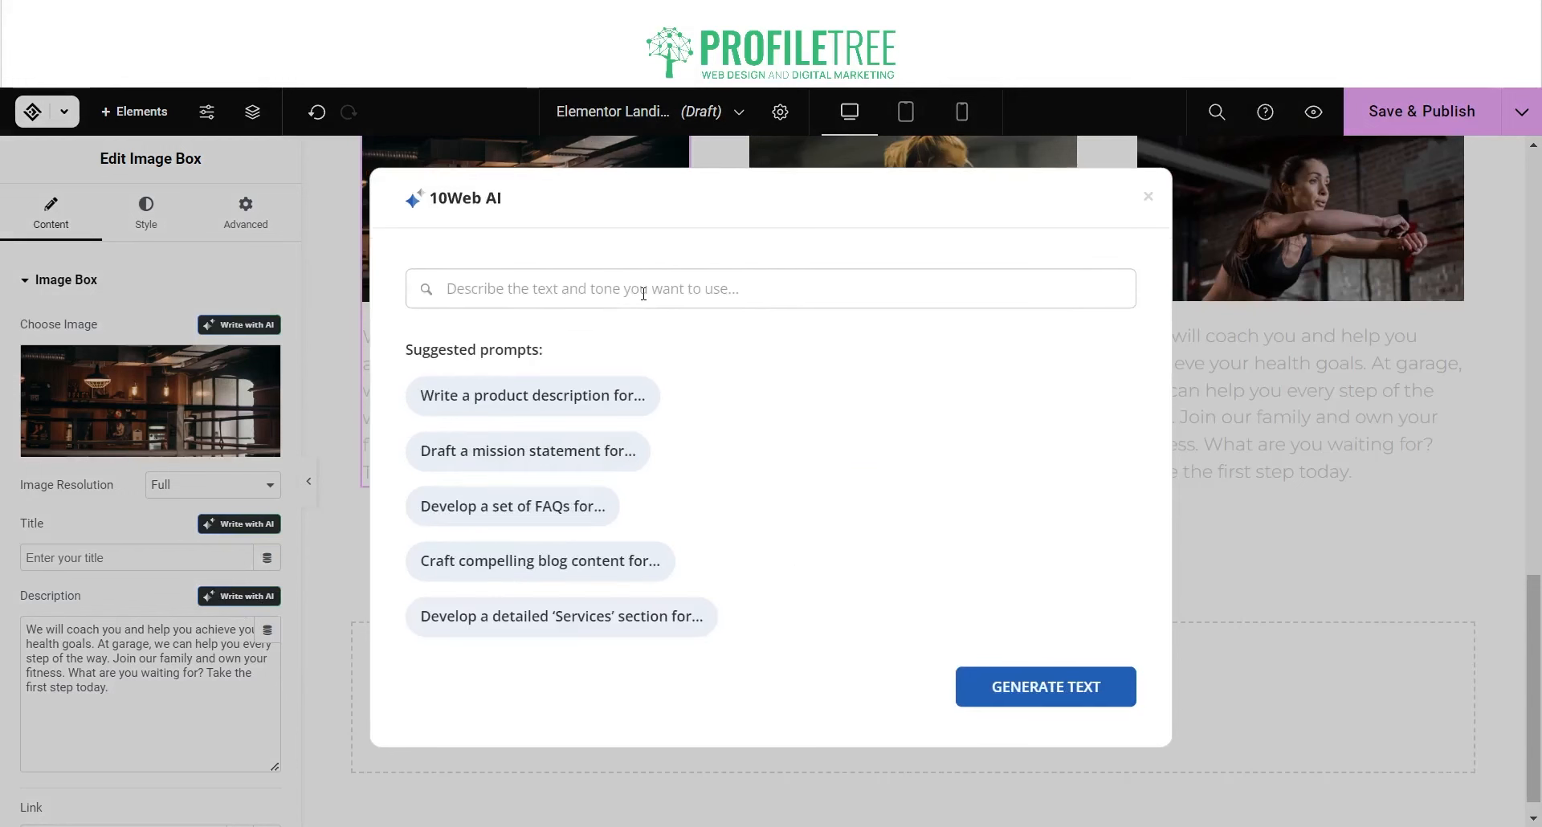
type("Talk about video production")
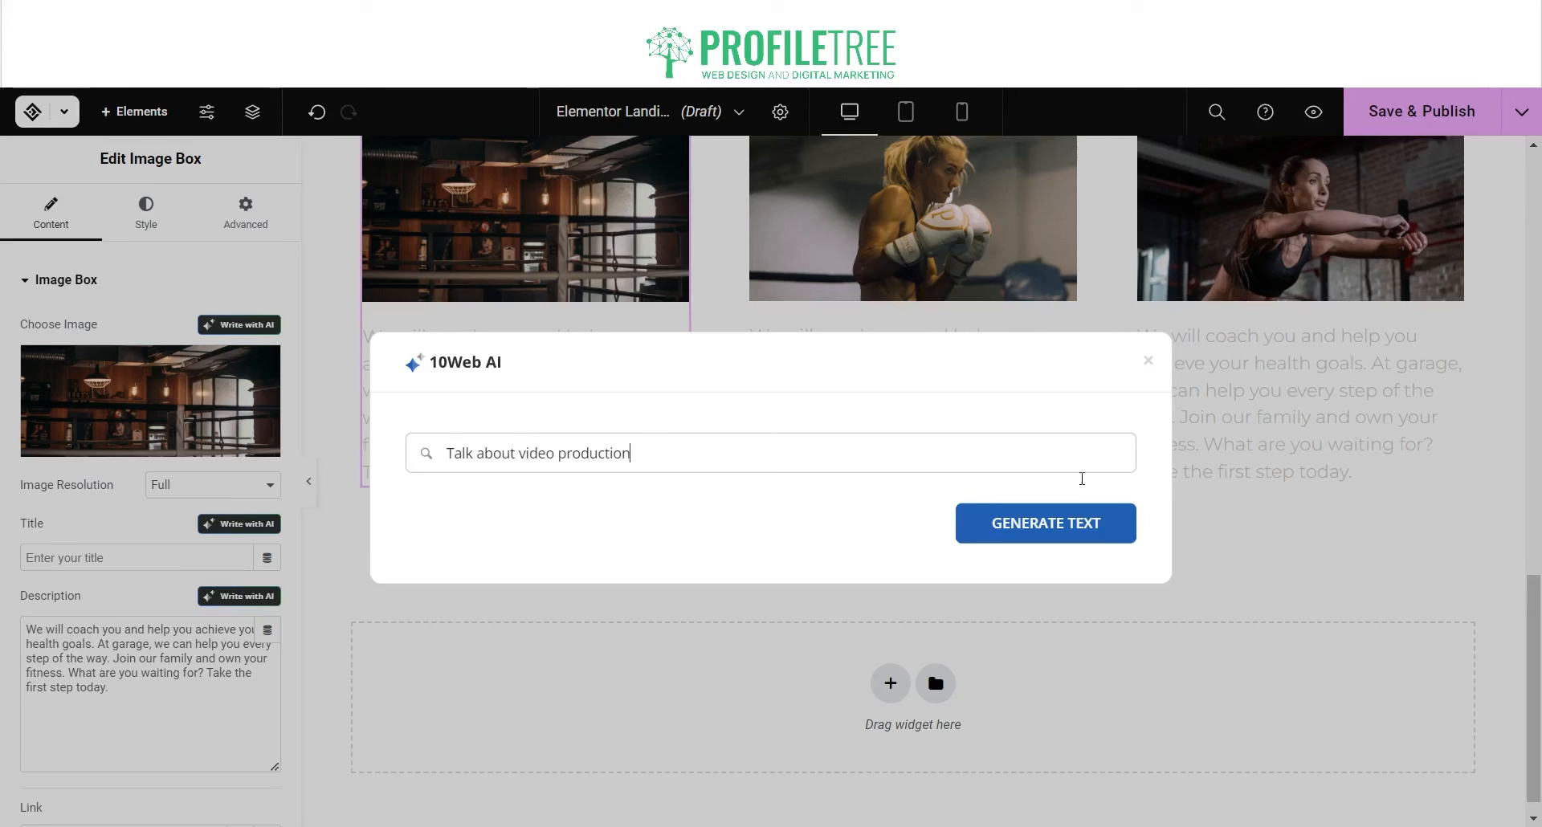
left_click(1057, 526)
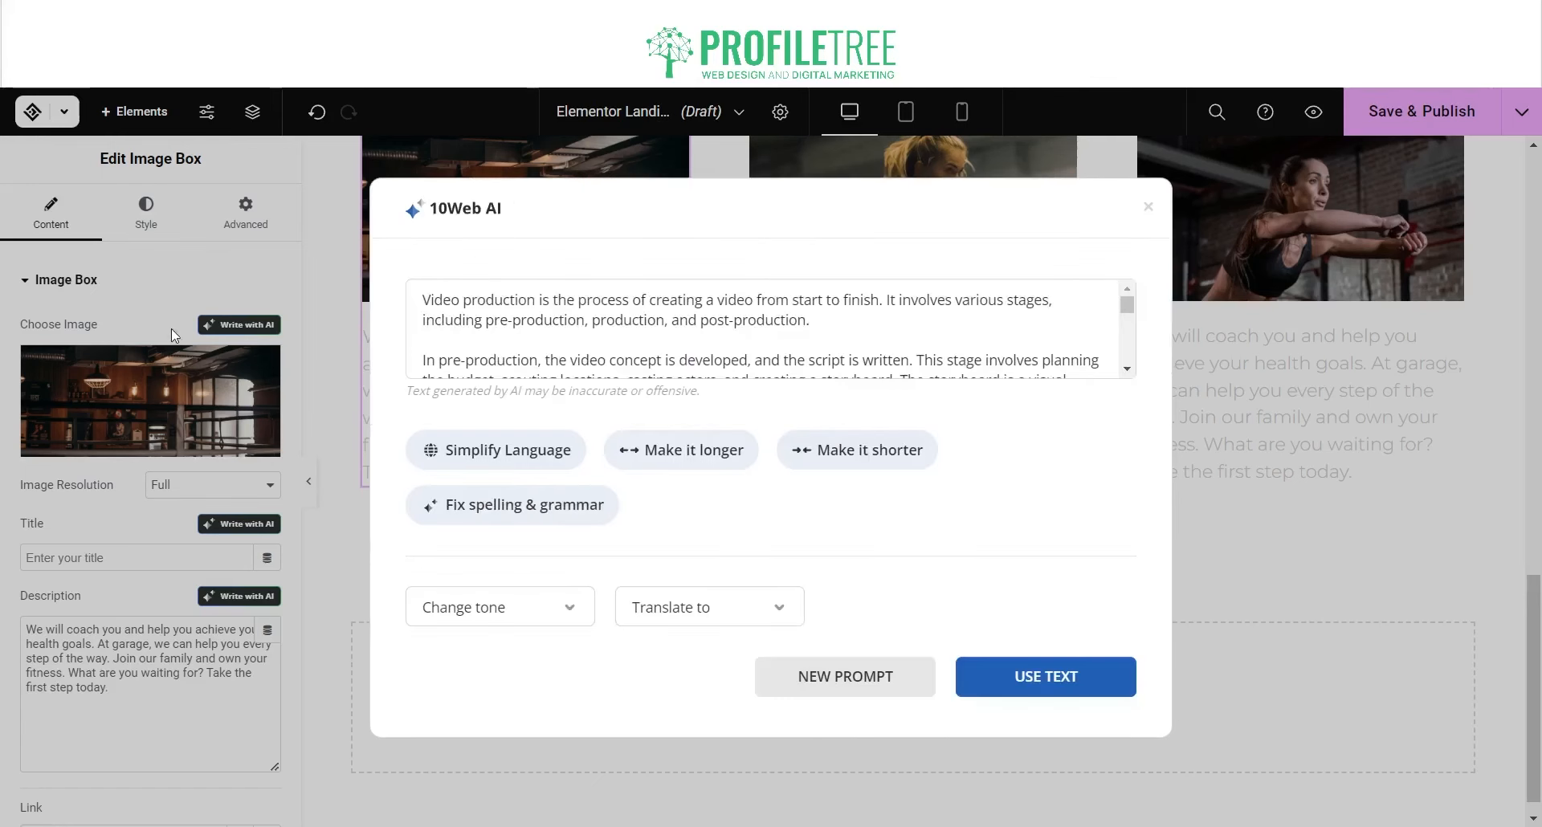
Step: Shorten the generated text twice and use it as the description
left_click(840, 466)
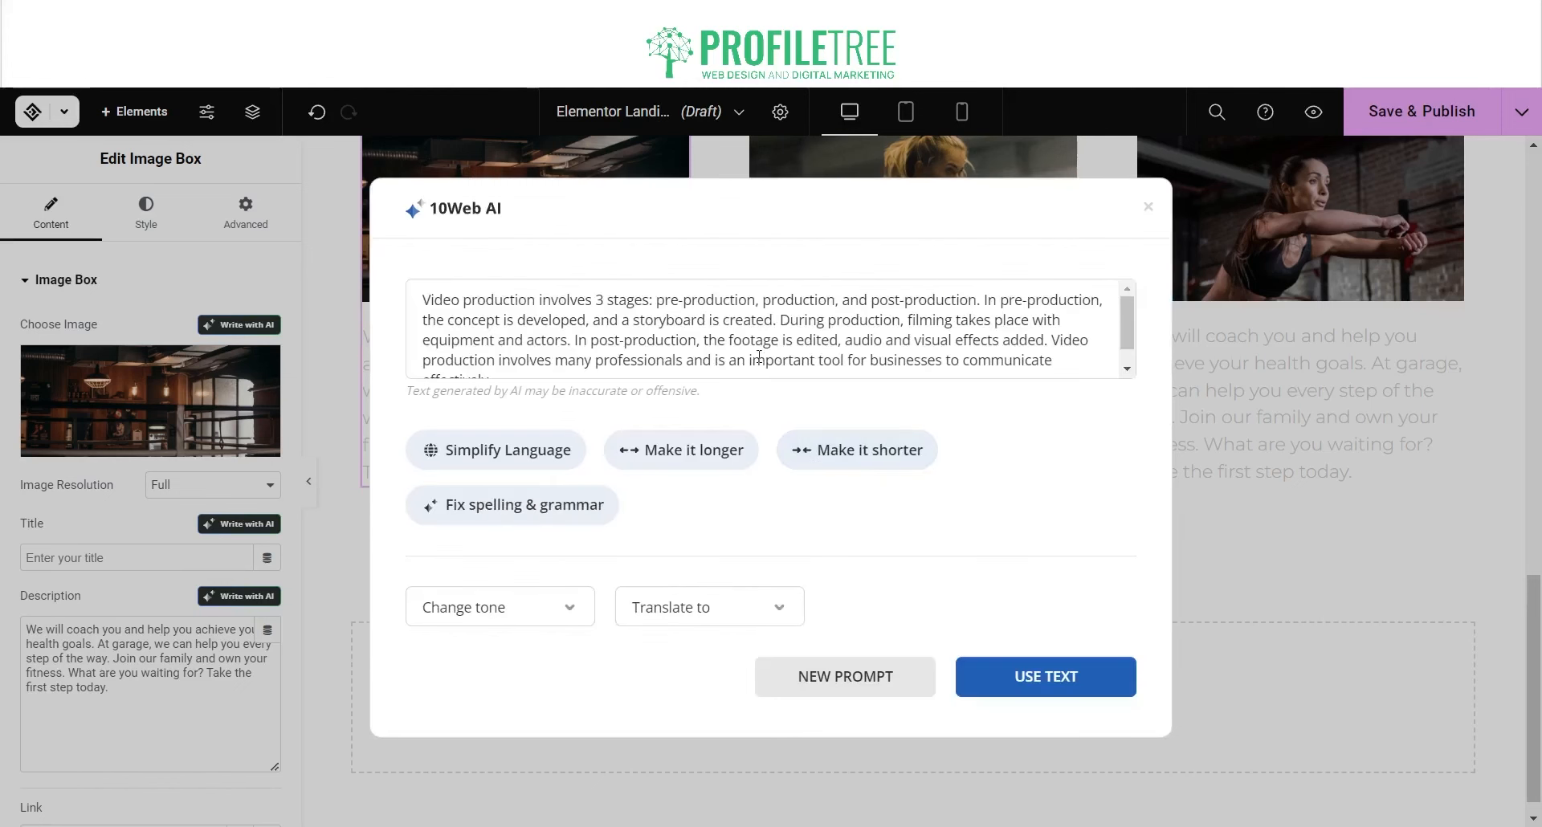
scroll(759, 356, "down", 1)
left_click(839, 438)
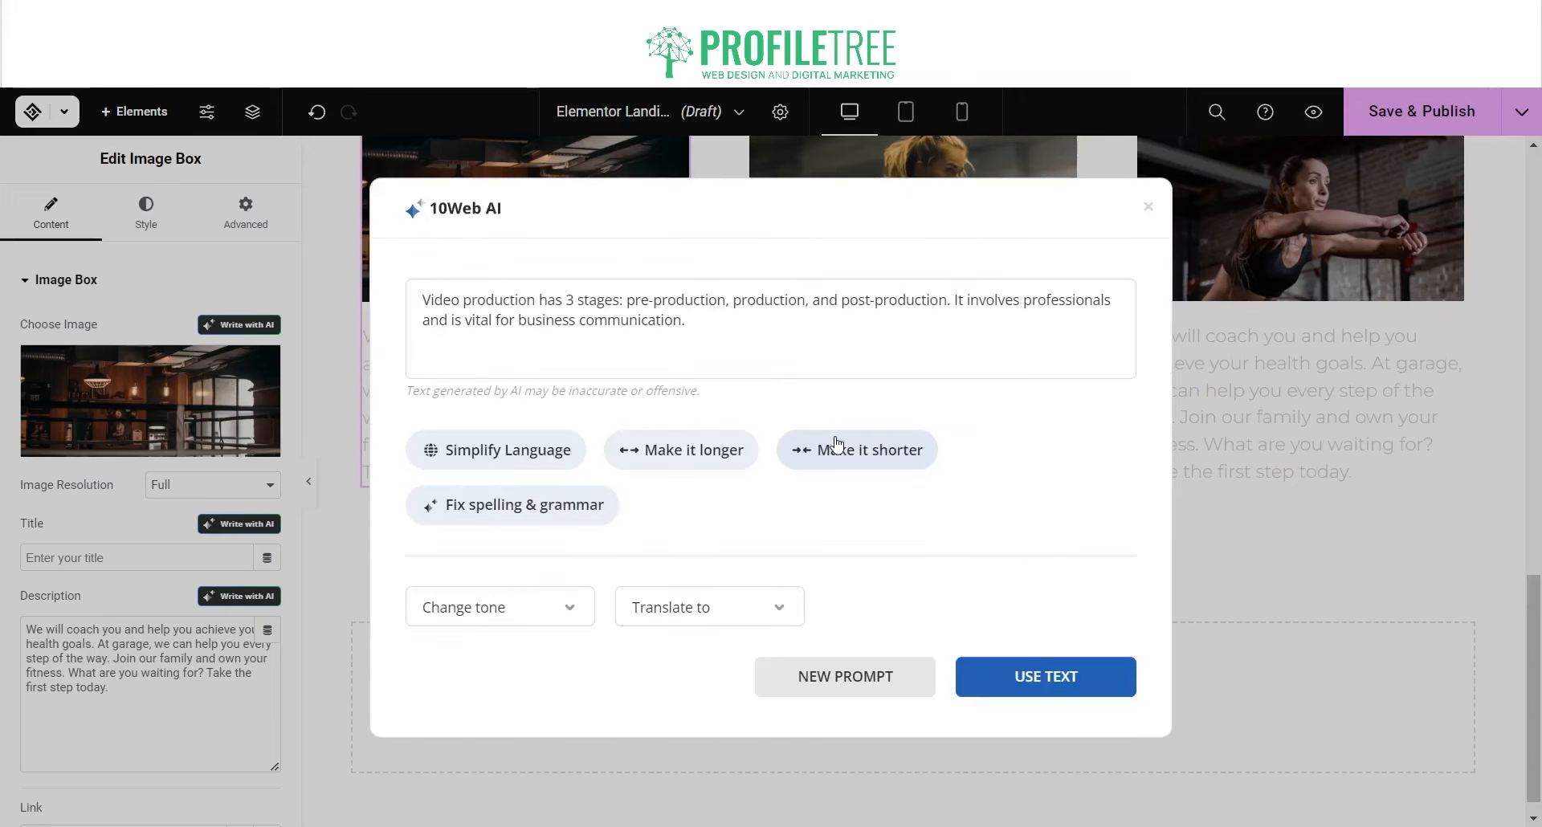
left_click(981, 670)
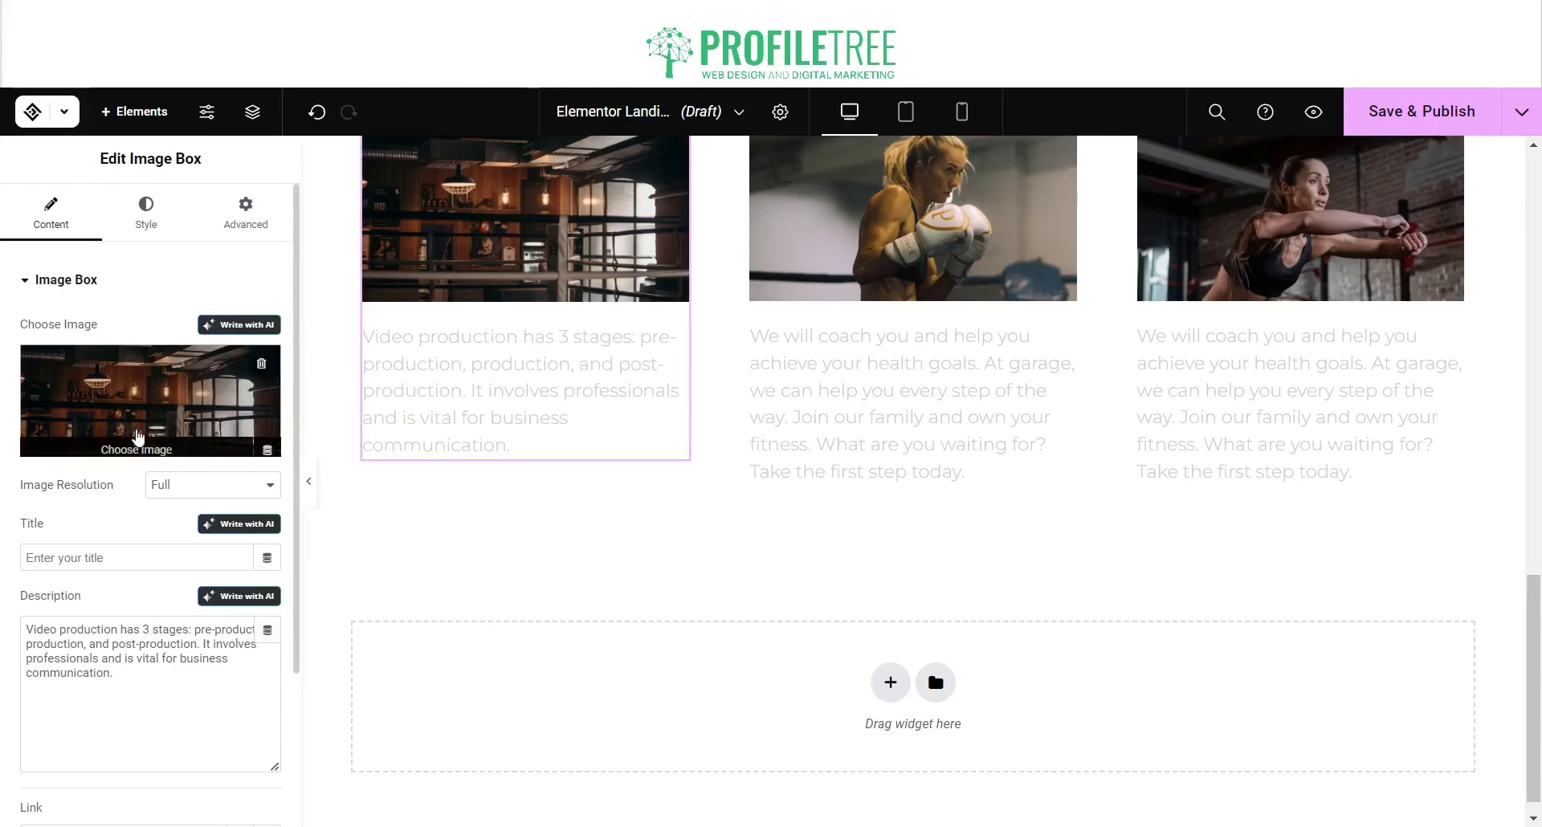
left_click(136, 448)
left_click(379, 189)
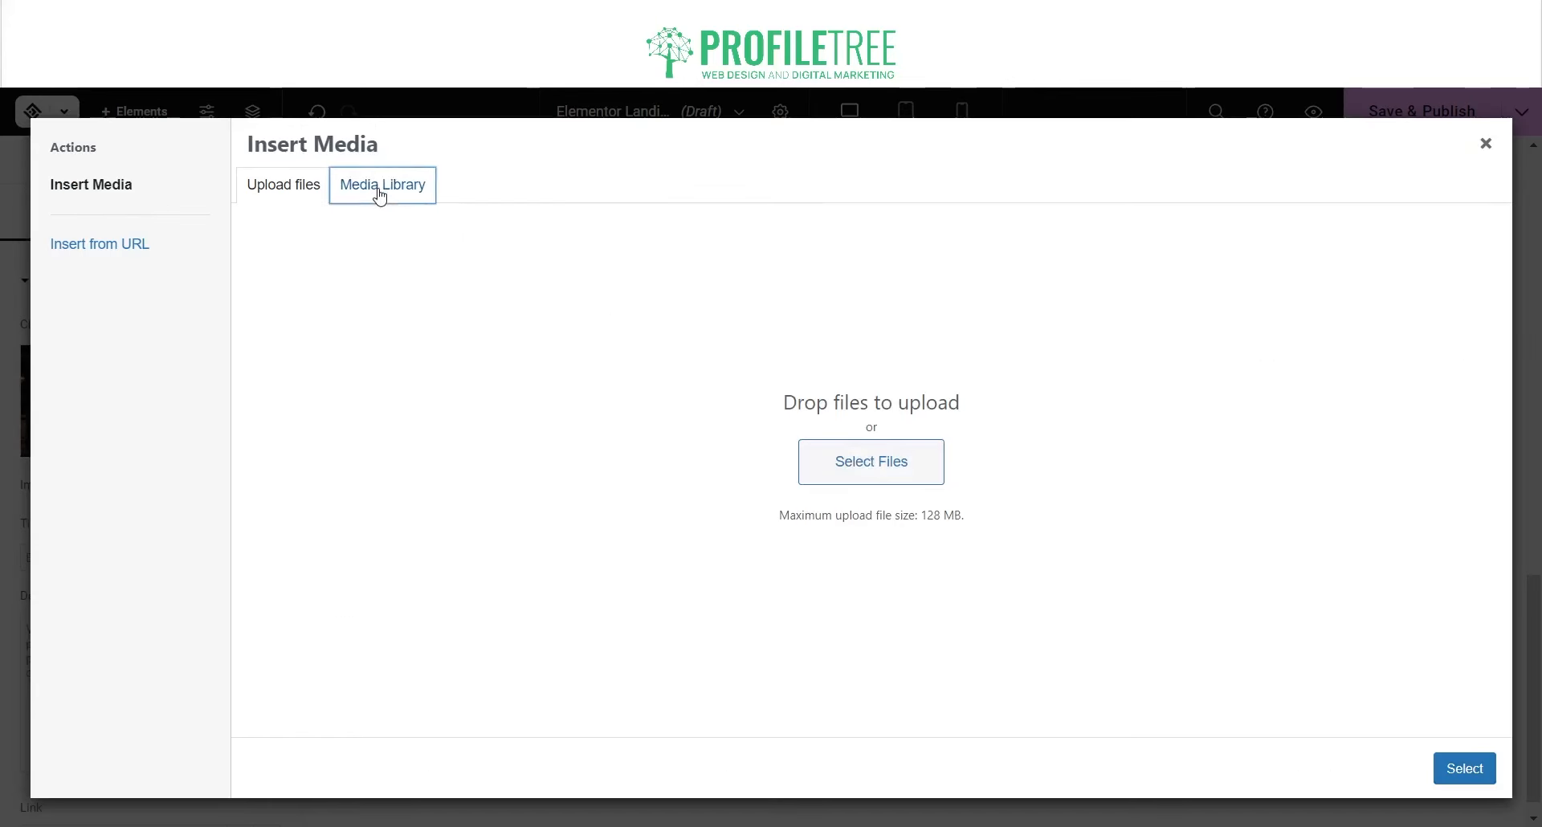
left_click(636, 371)
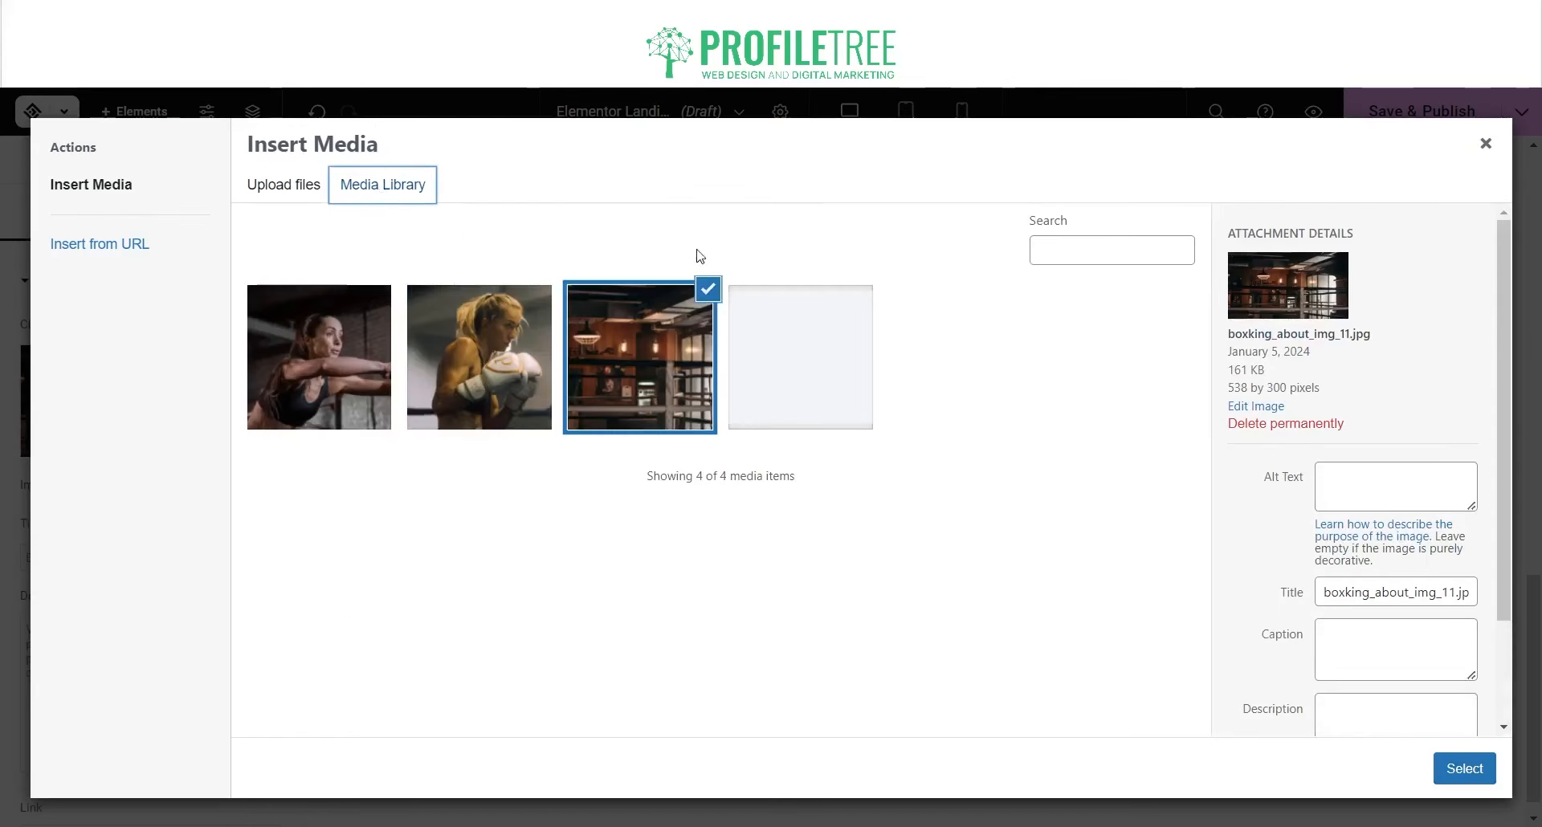
left_click(291, 186)
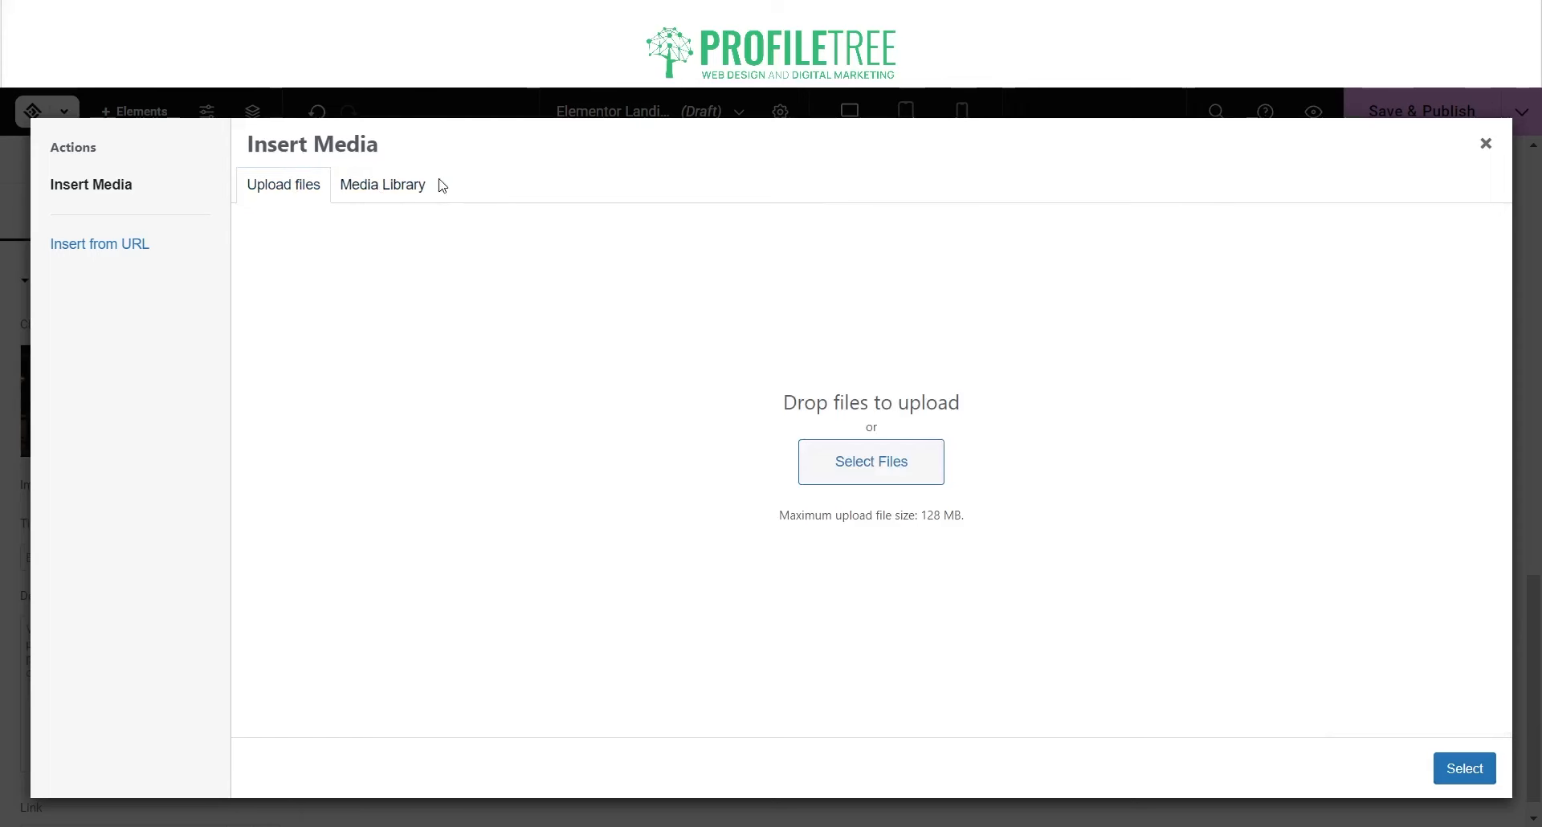
left_click(406, 188)
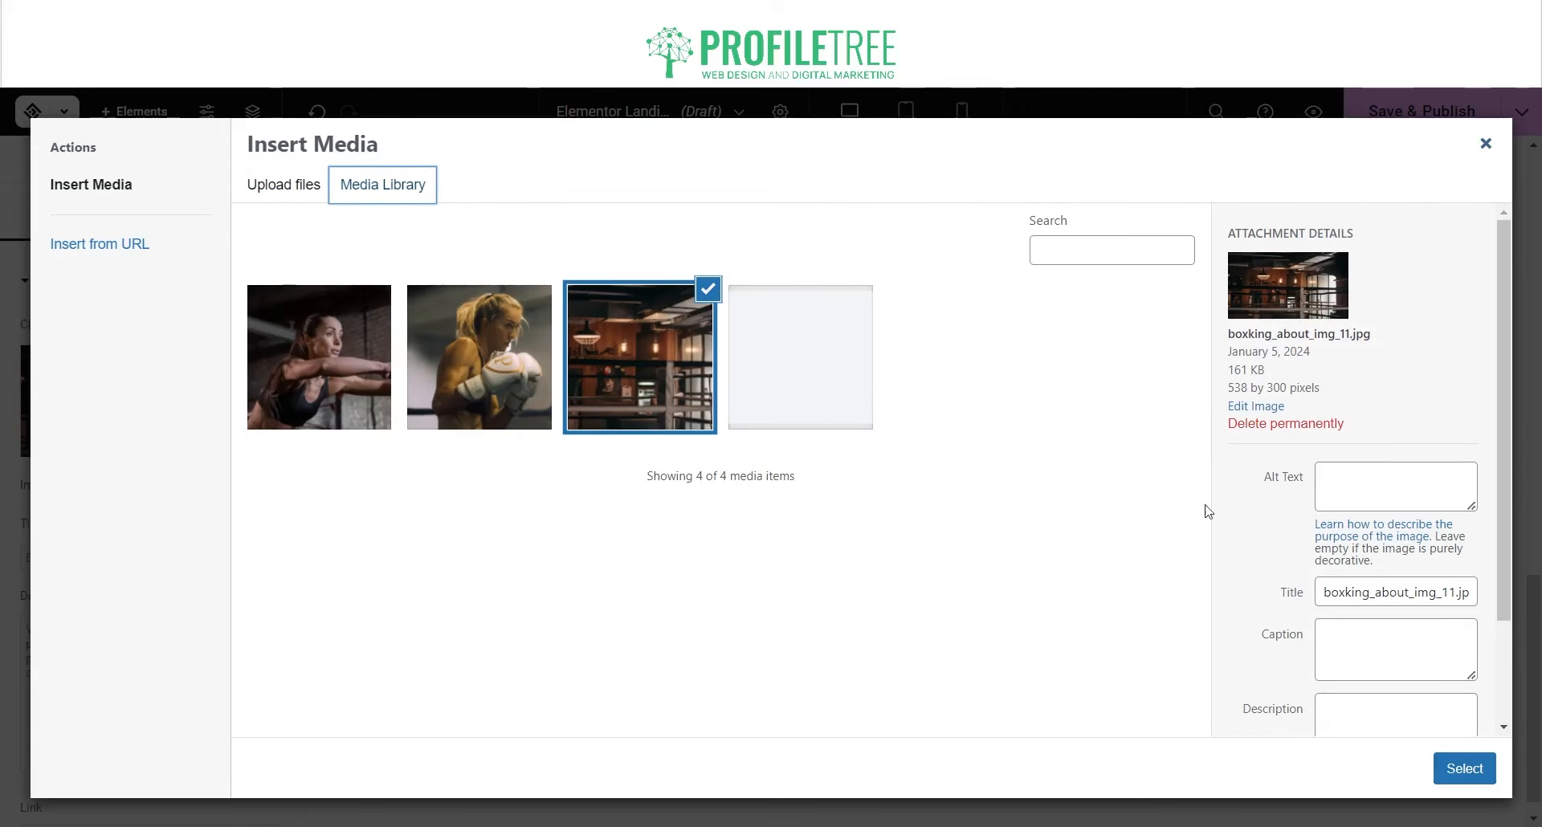
triple_click(1352, 597)
scroll(1317, 513, "down", 2)
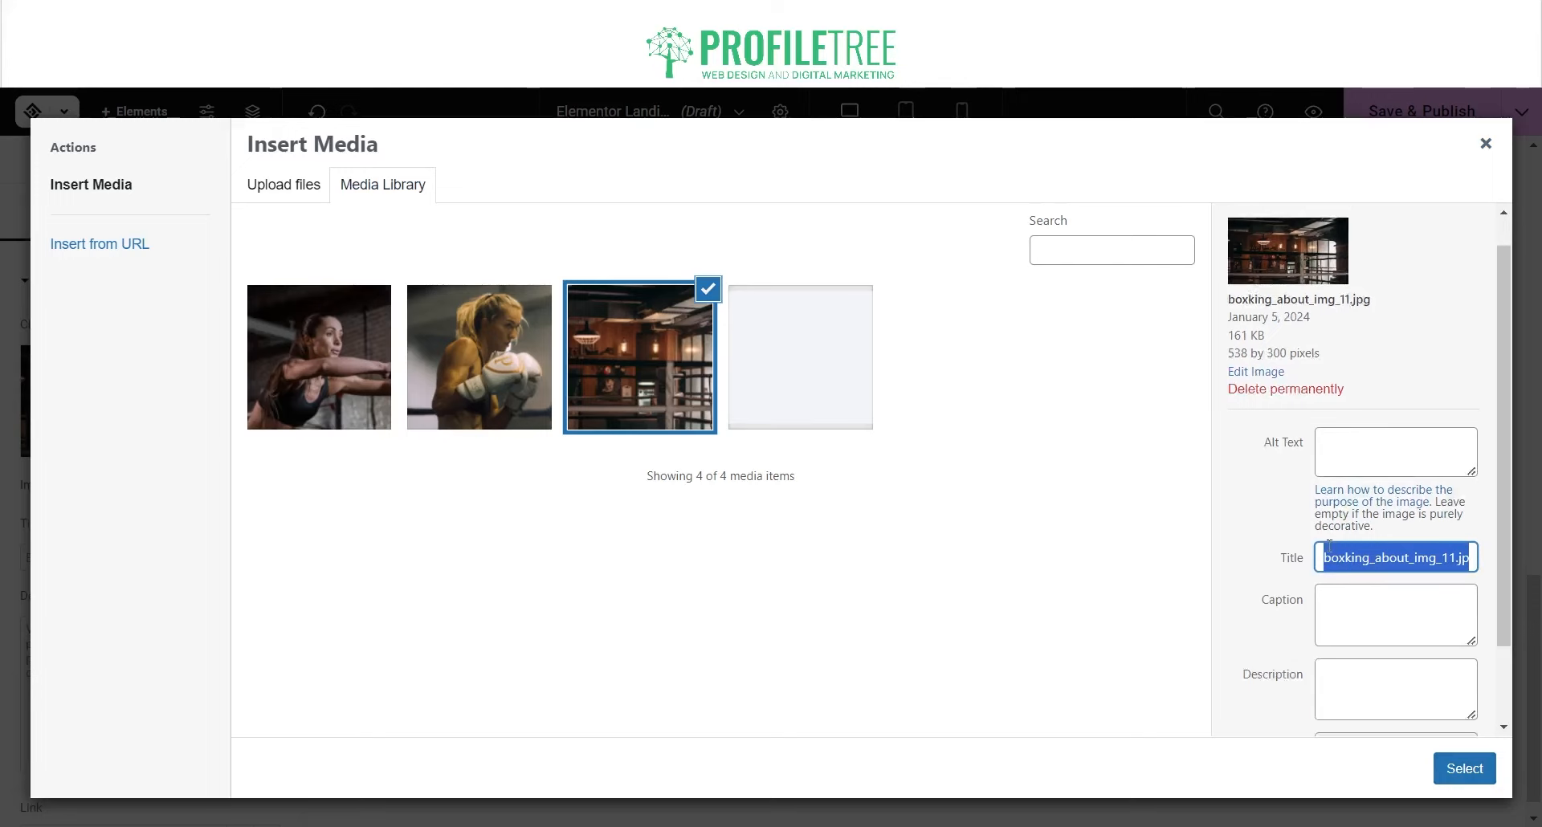
left_click(1371, 342)
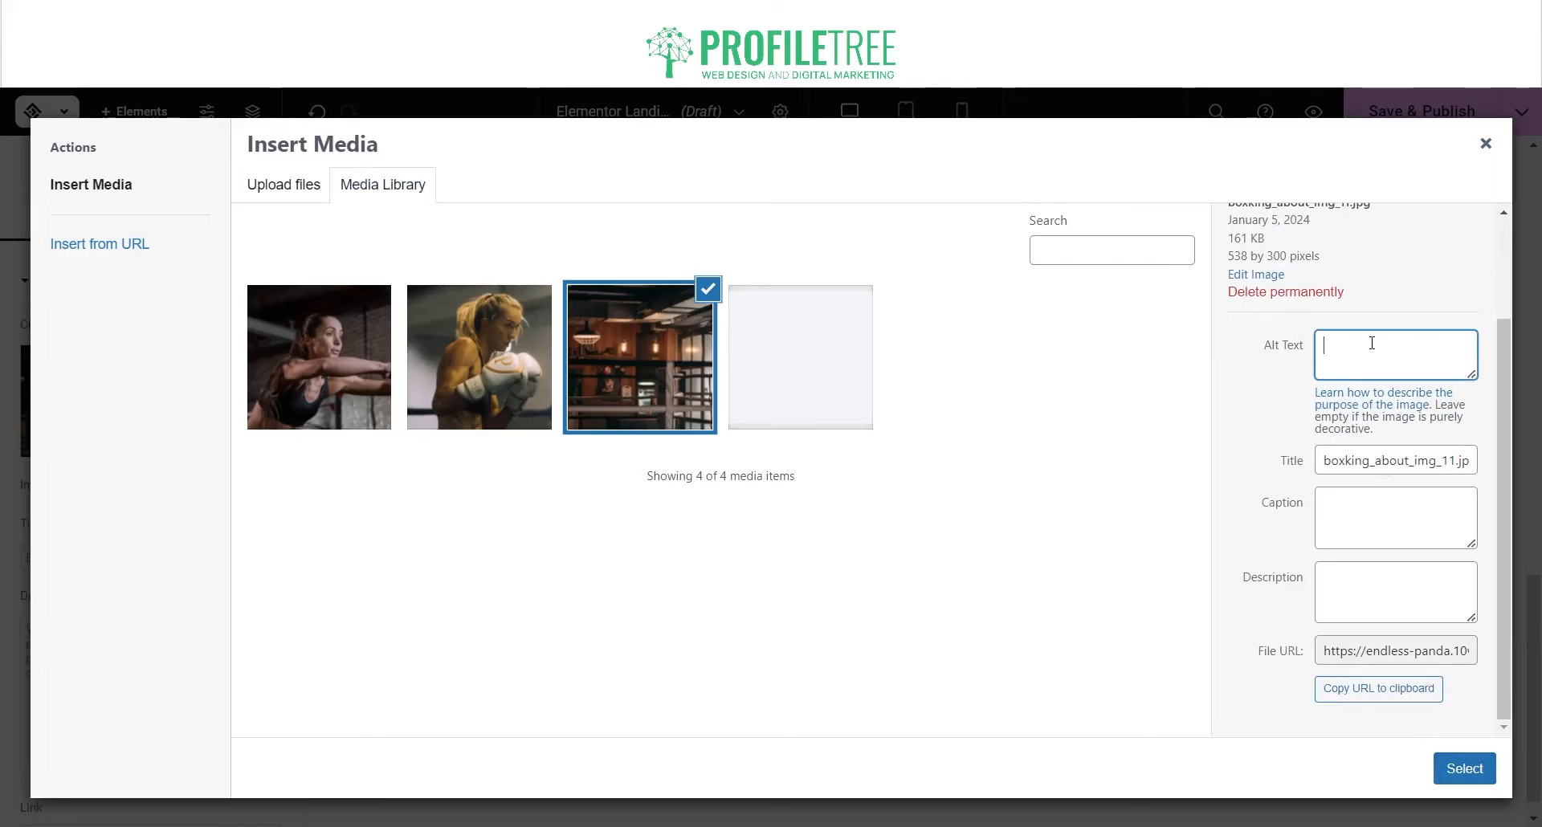
double_click(1386, 470)
left_click(1478, 147)
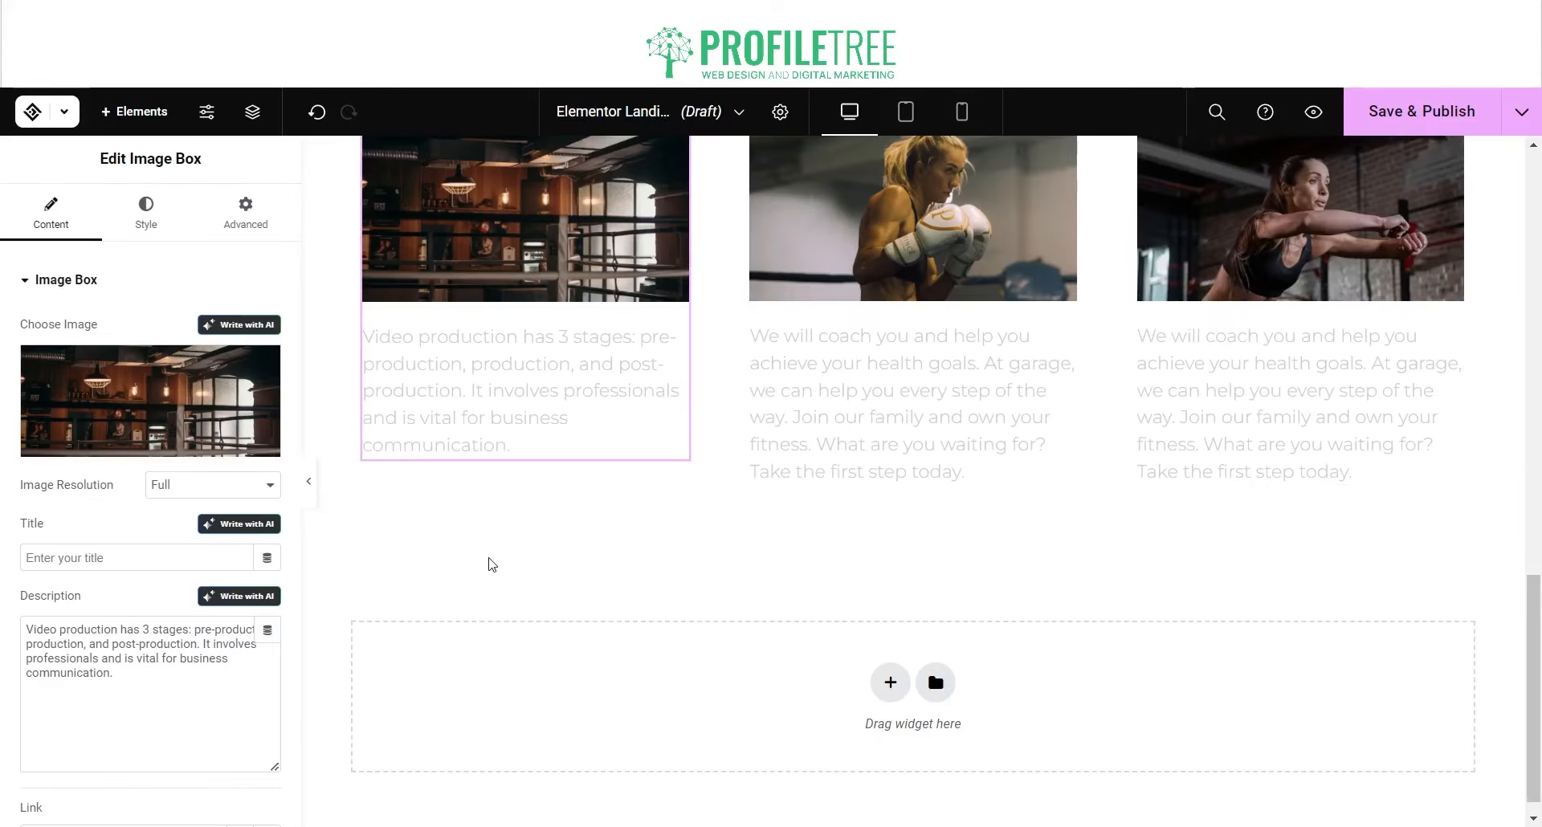
scroll(486, 561, "up", 15)
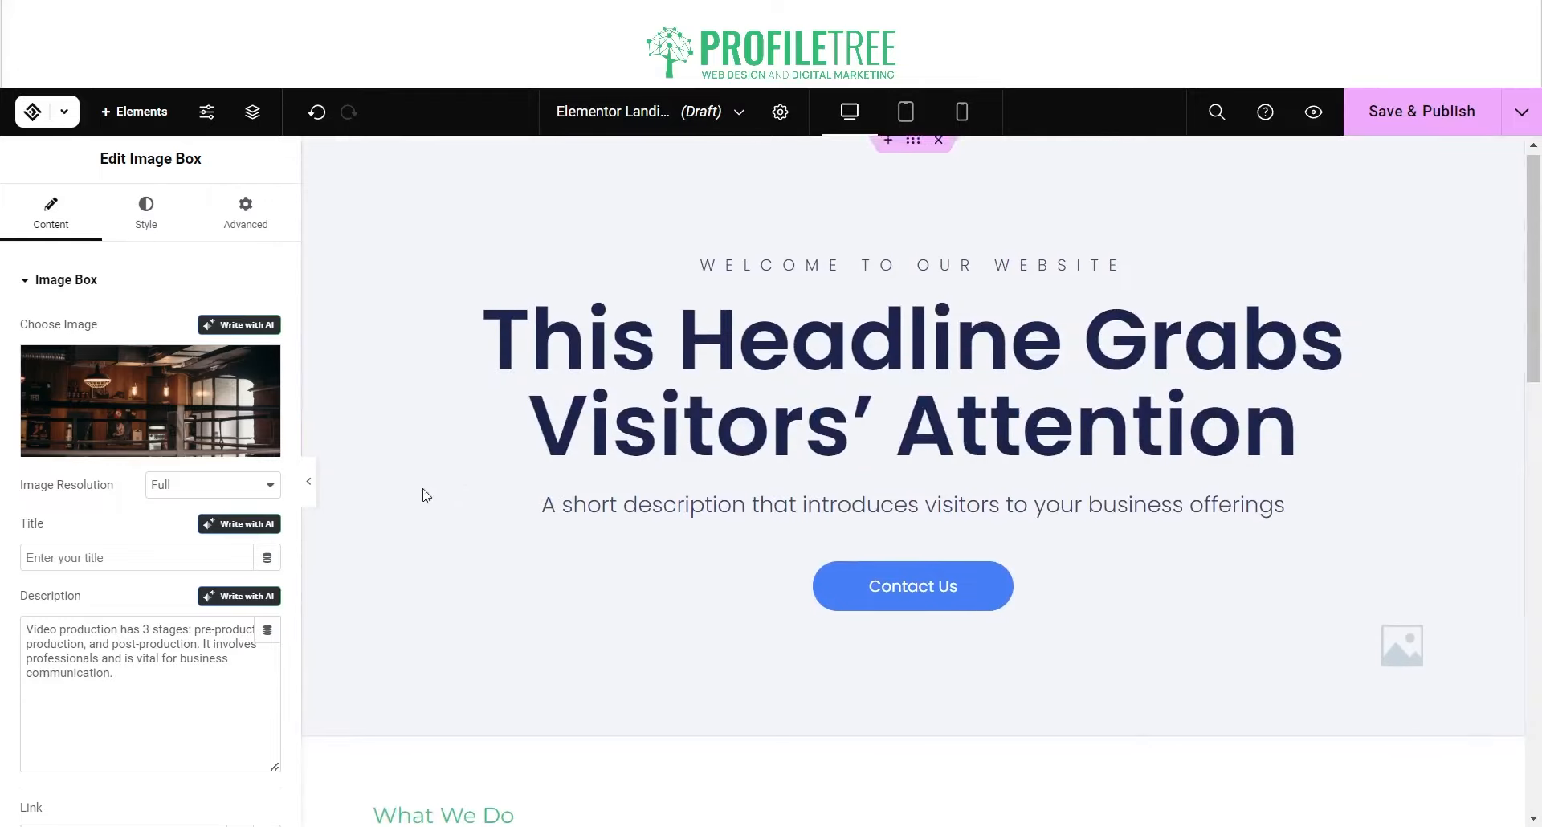
left_click(63, 112)
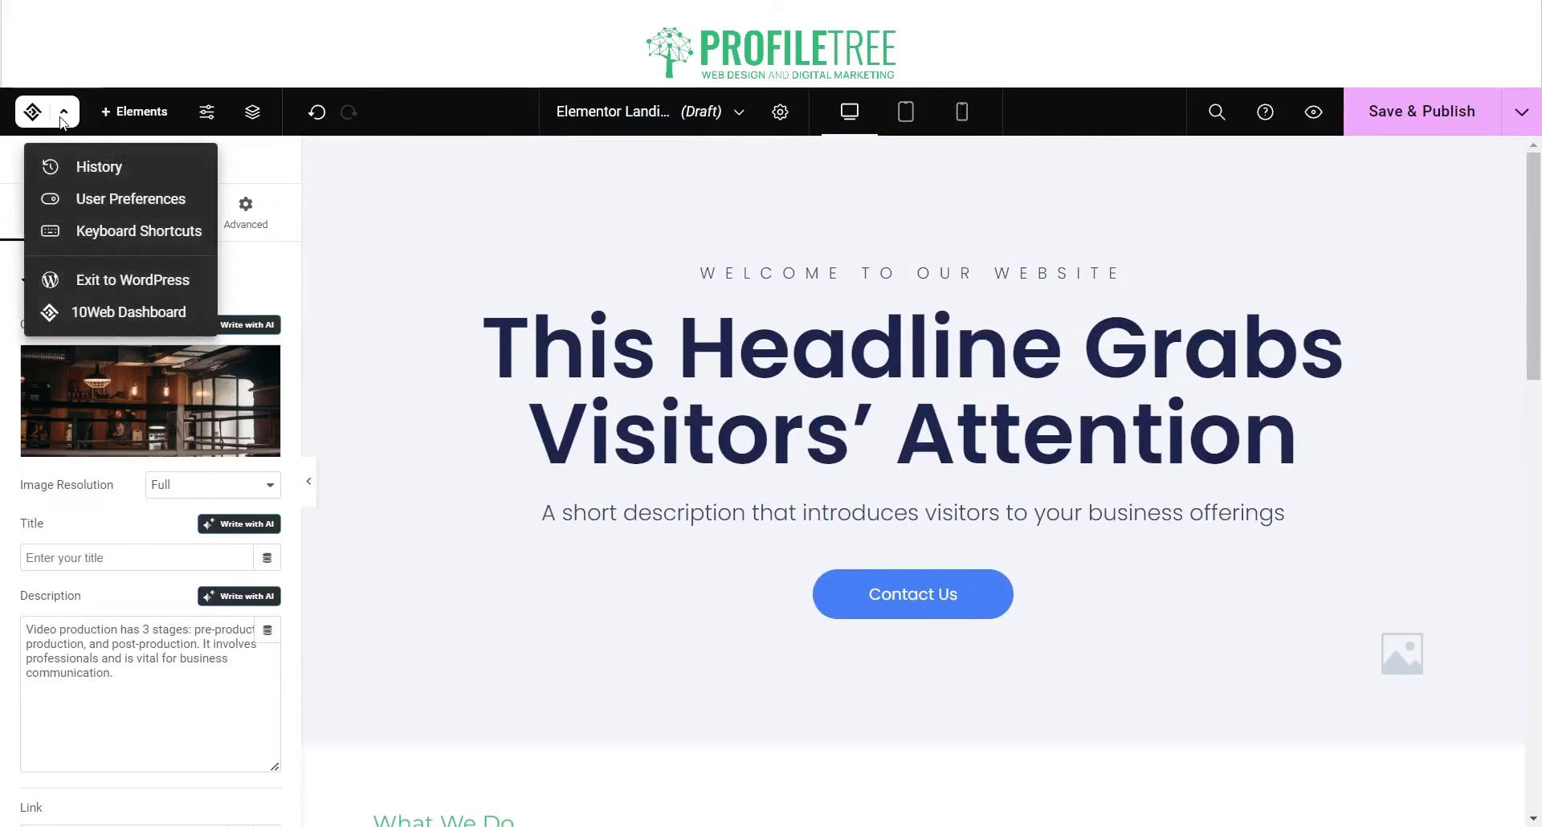
left_click(63, 117)
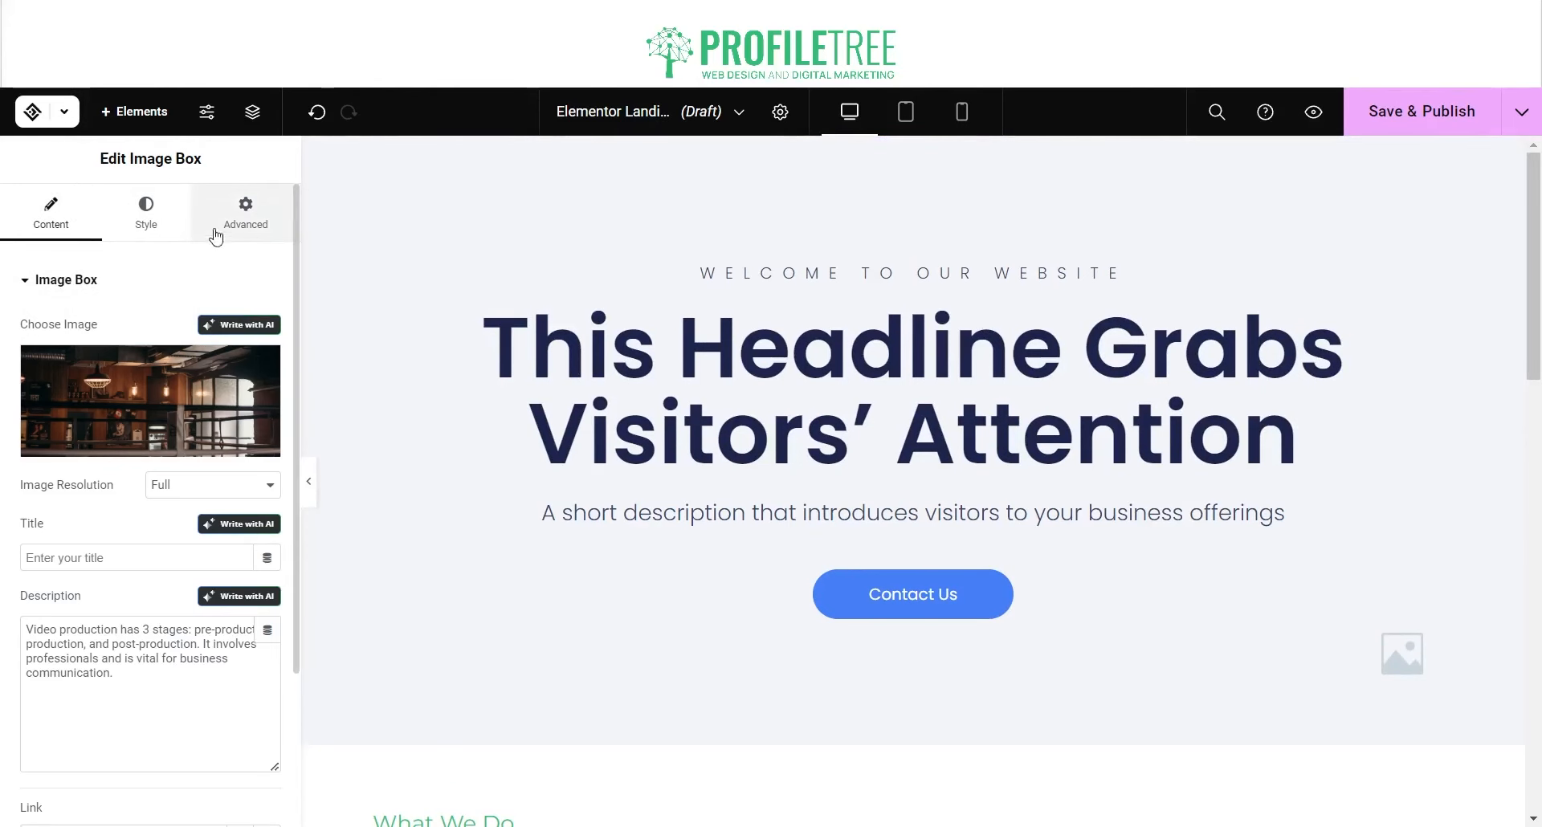
left_click(215, 234)
left_click(135, 214)
left_click(241, 232)
left_click(97, 234)
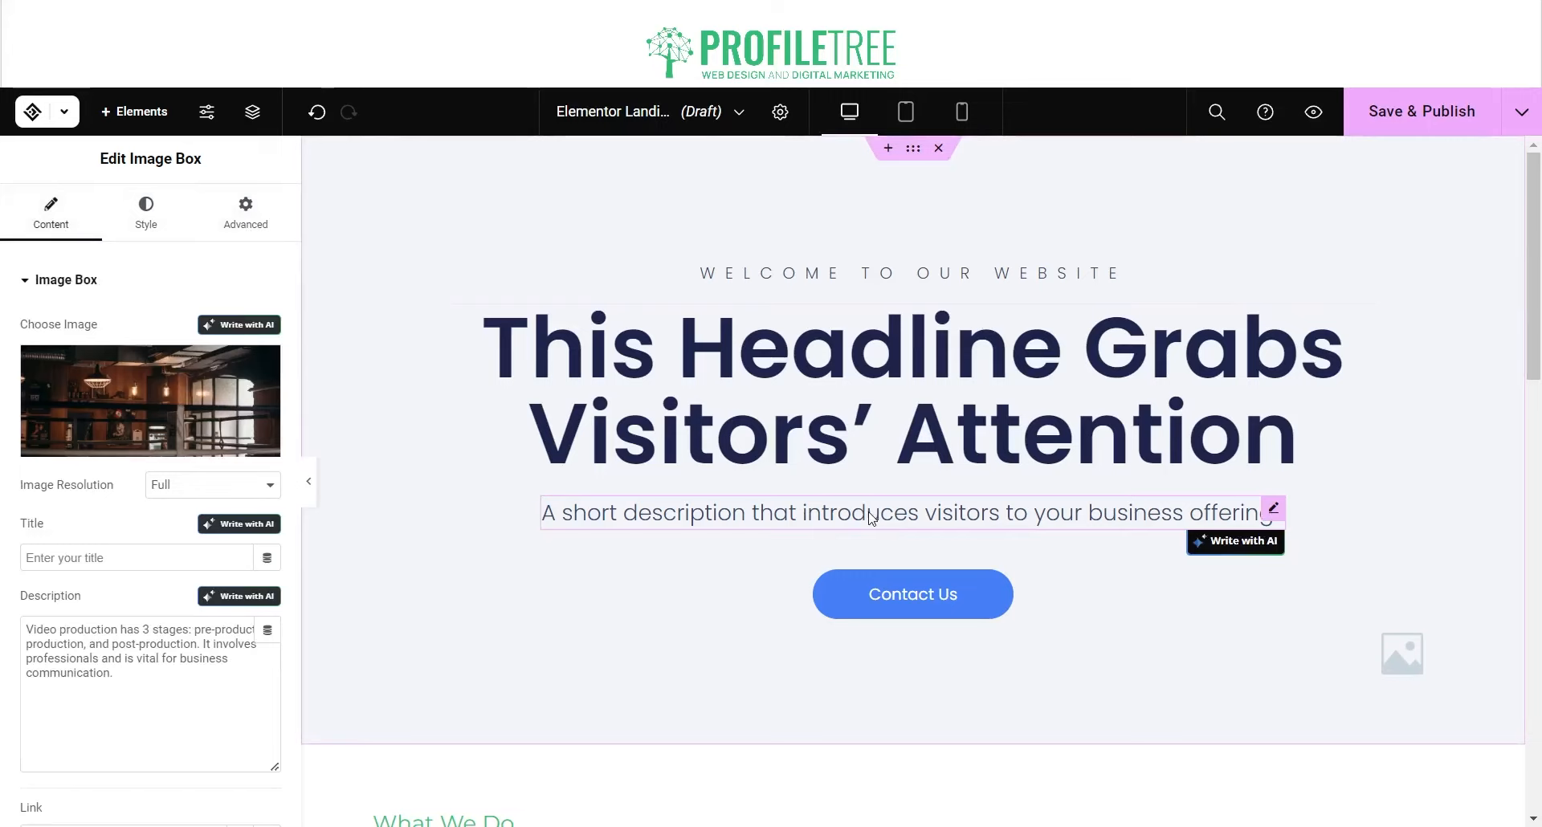
scroll(410, 455, "down", 5)
scroll(671, 540, "up", 3)
scroll(663, 542, "down", 10)
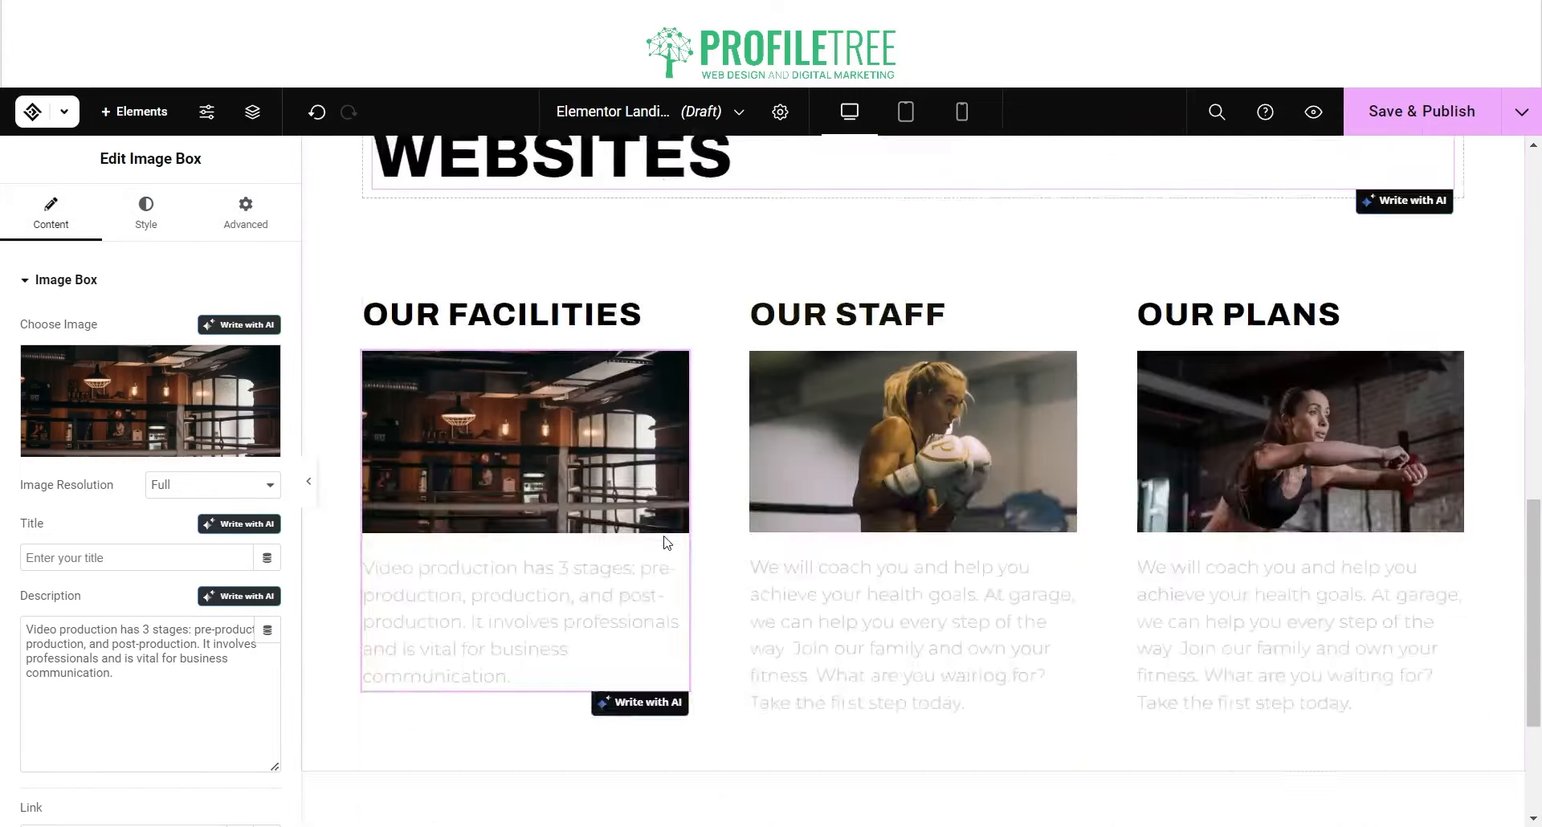
scroll(663, 542, "up", 15)
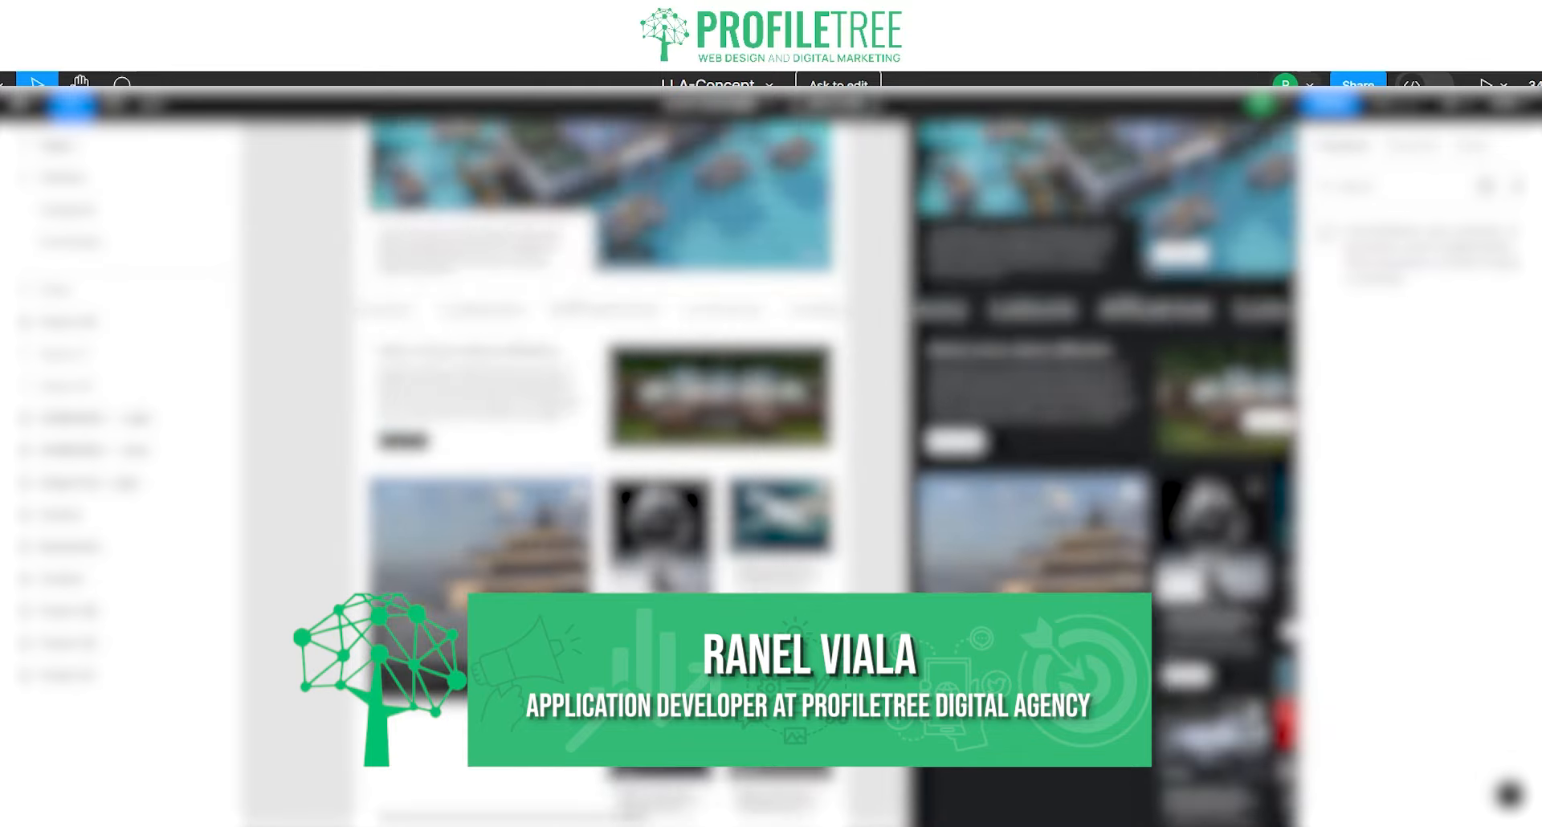
scroll(771, 474, "up", 5)
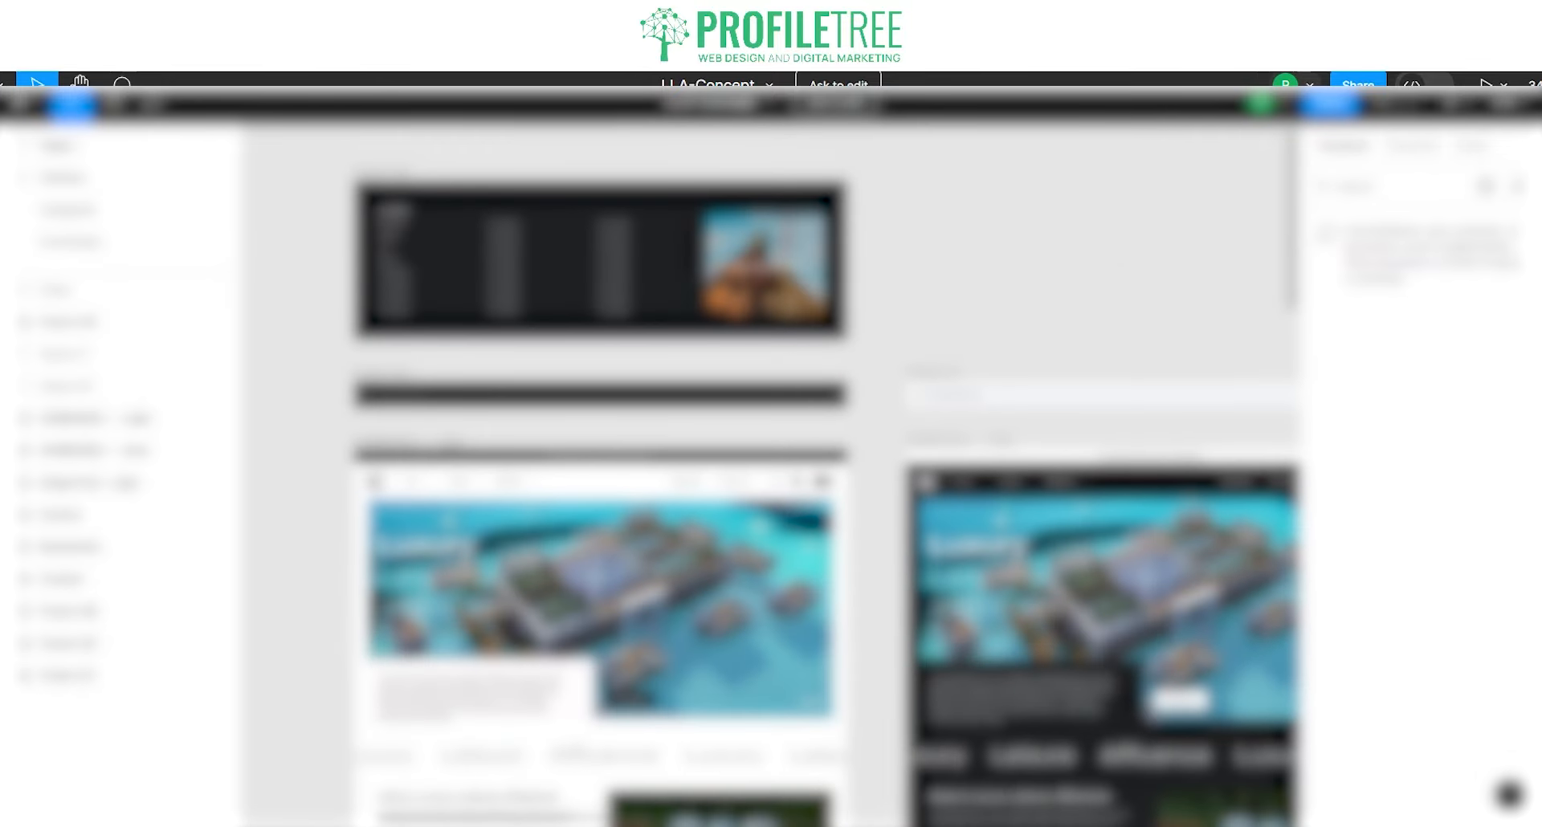
scroll(826, 470, "down", 2)
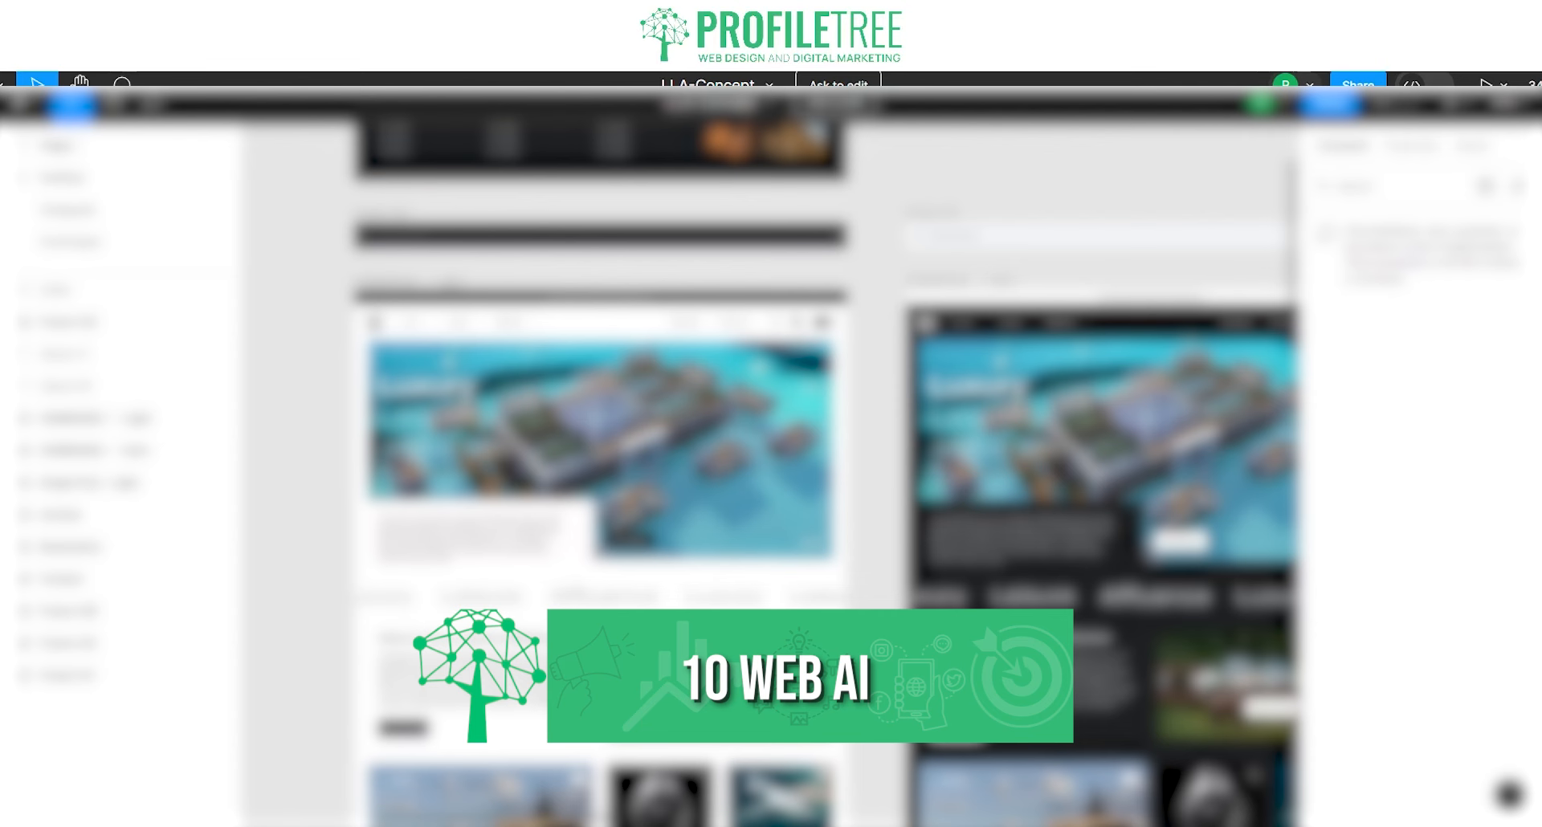
scroll(457, 622, "up", 3)
scroll(457, 621, "left", 1)
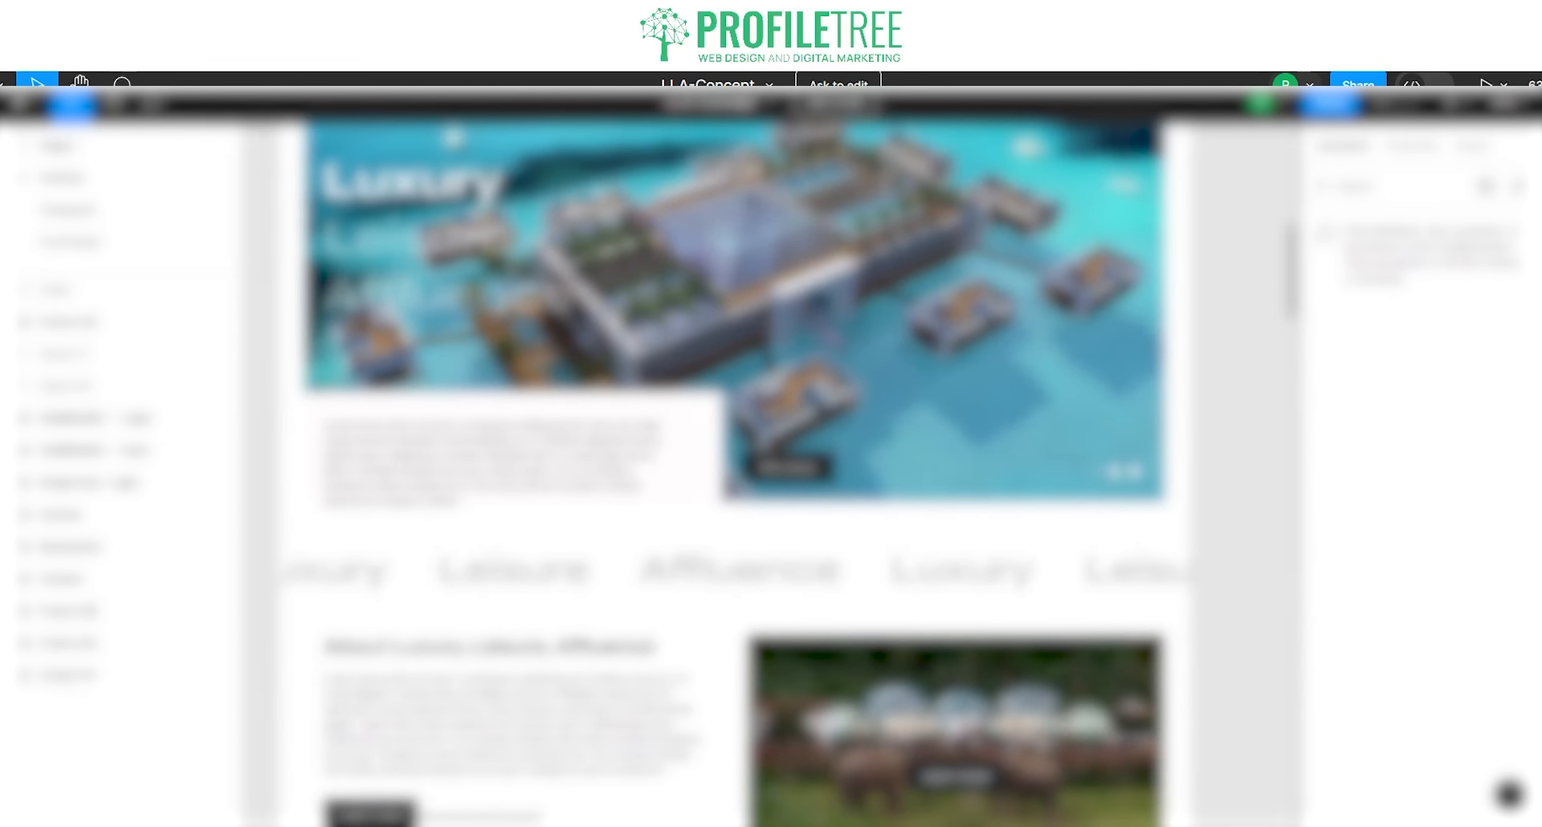
scroll(457, 621, "up", 2)
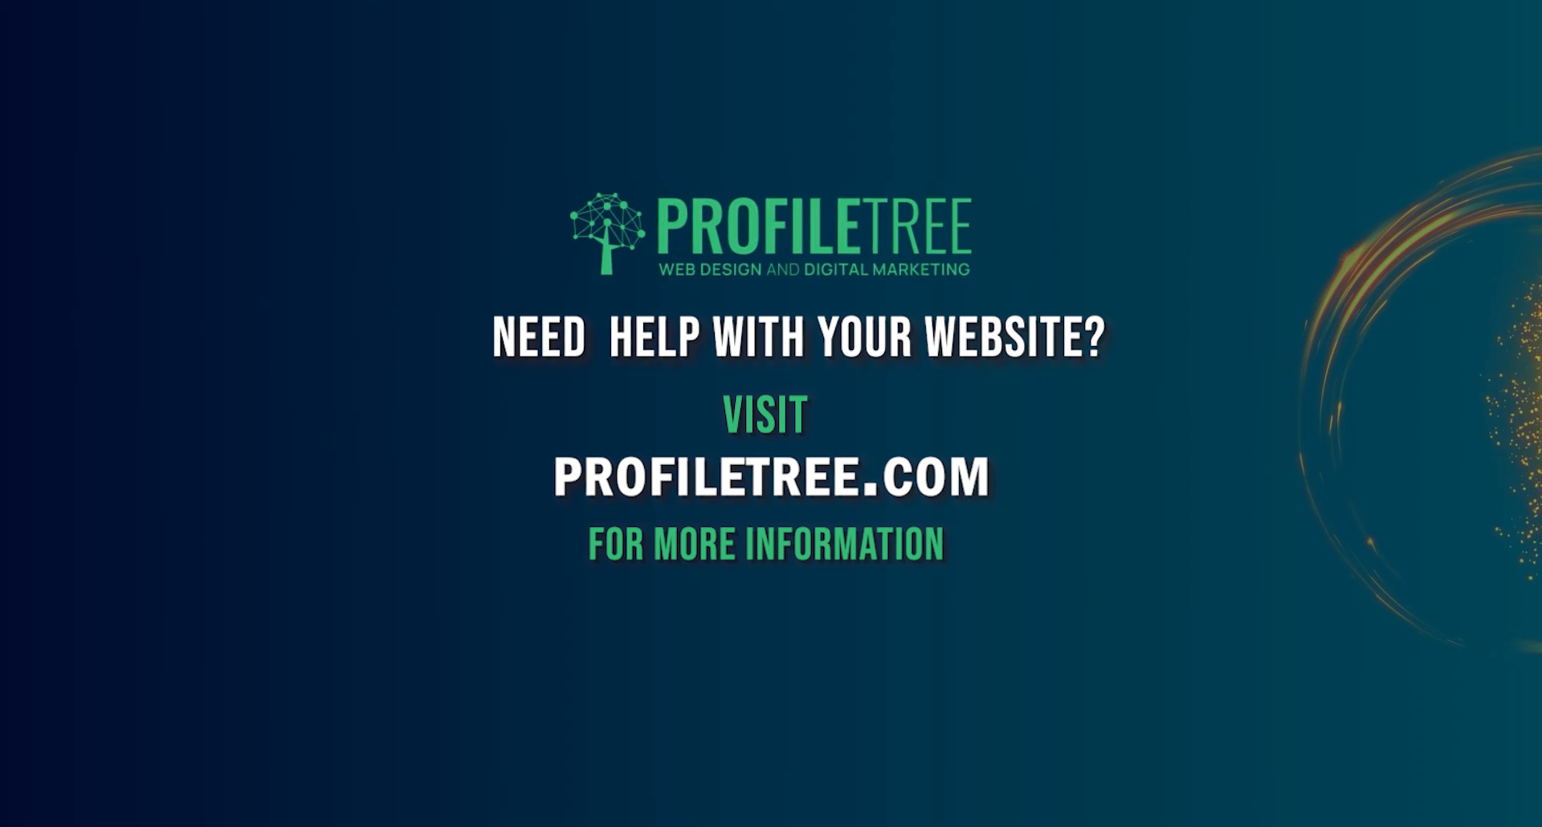